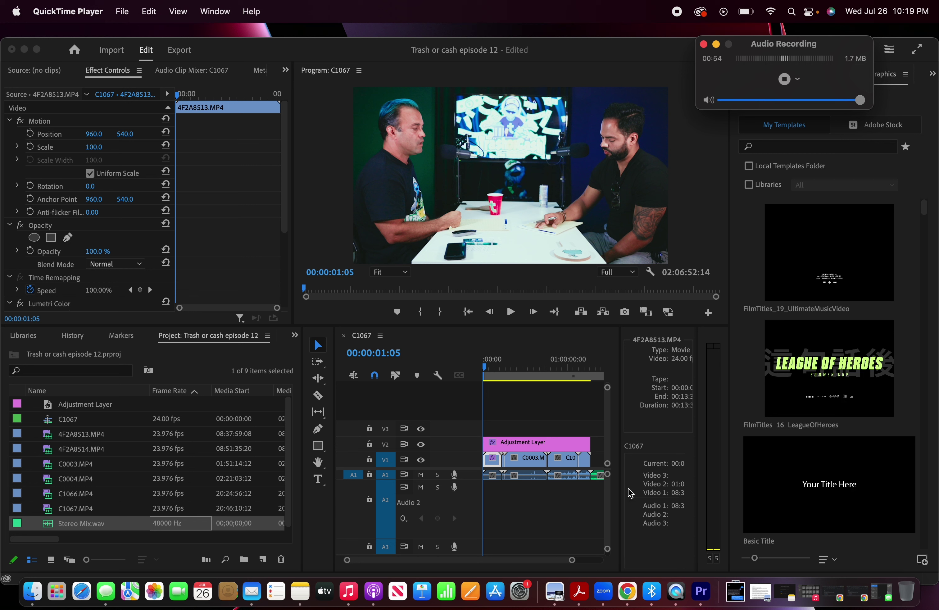
Move the adjustment layer up to video track V3 and park the playhead at about 01:19:50 over the Stereo Mix.wav clip
click(505, 446)
drag(504, 447, 504, 428)
click(485, 365)
drag(485, 365, 551, 368)
key(backslash)
key(equal)
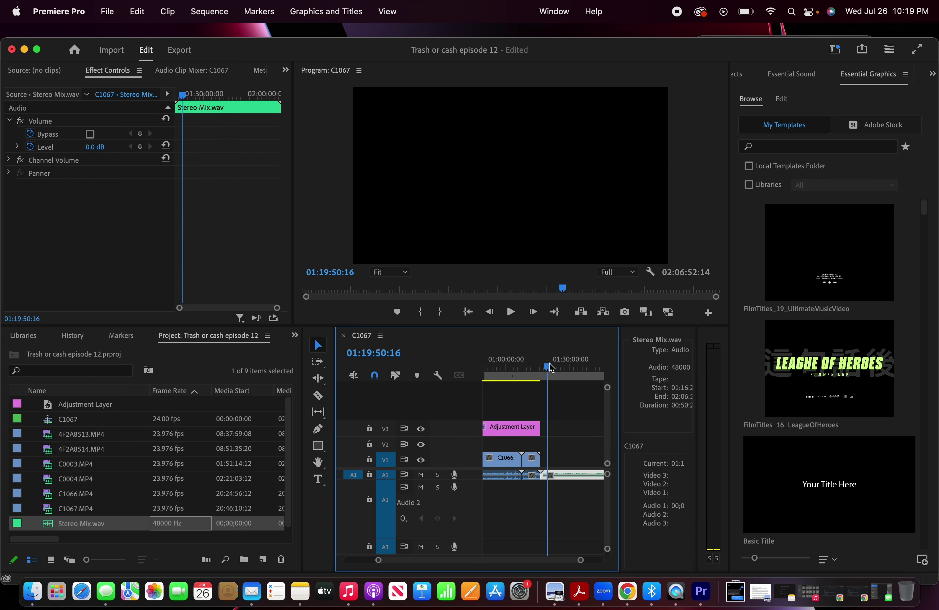
Play back the Stereo Mix.wav audio and enlarge the Audio 1 track to show its waveforms
key(space)
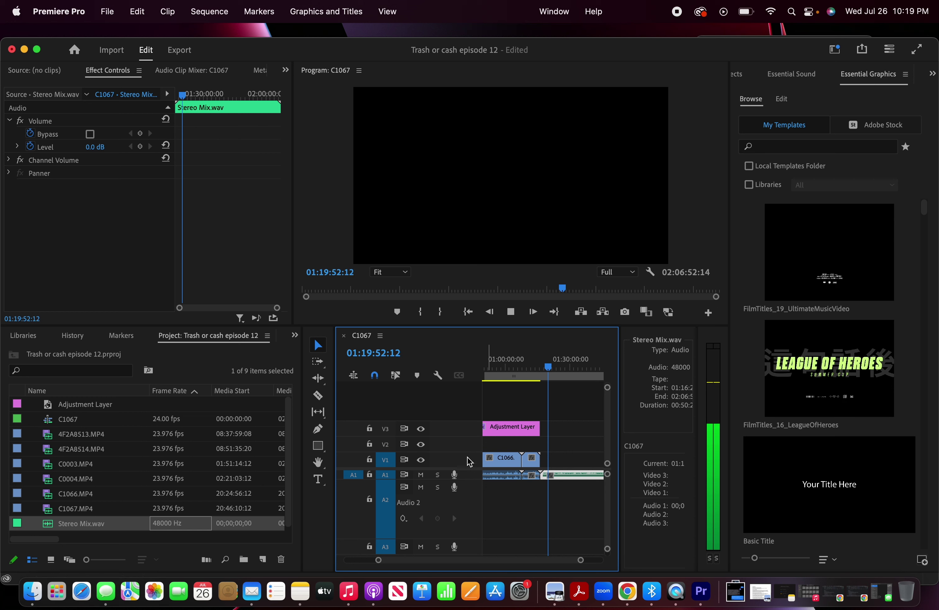
scroll(471, 467, down, 2)
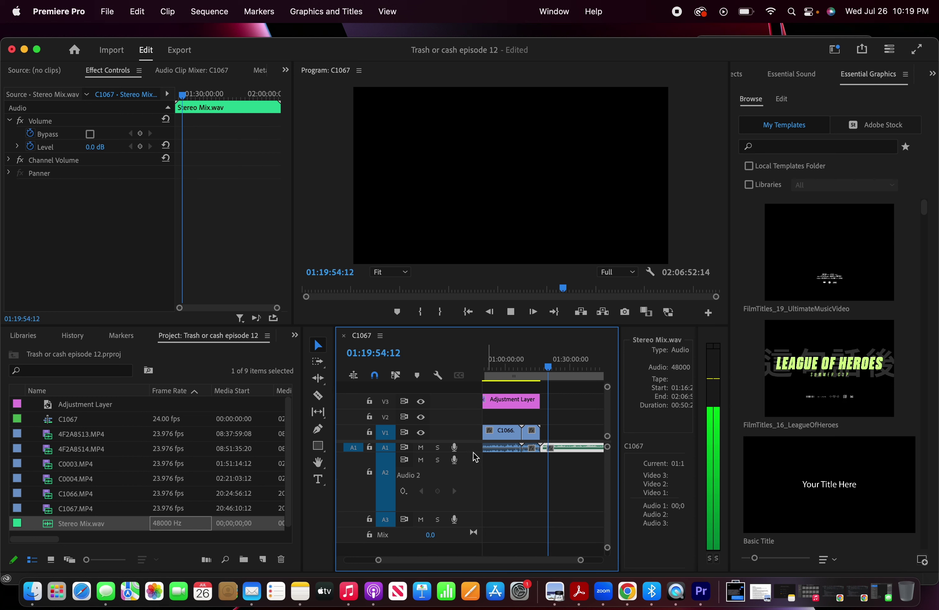
drag(473, 452, 474, 505)
key(space)
key(XF86AudioRaiseVolume)
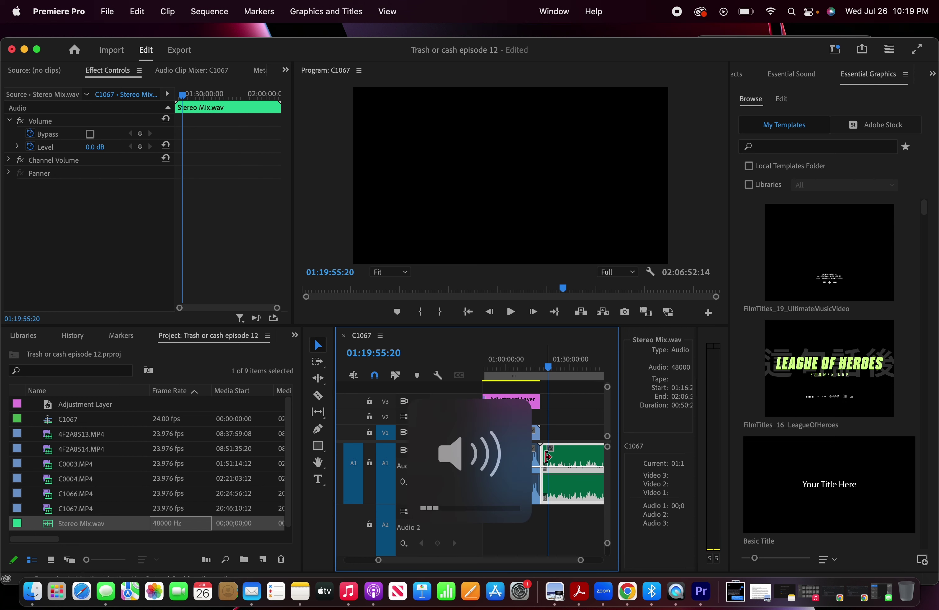
Listen to Stereo Mix.wav from about 01:24:28 and 01:28:14, and delete the clip from the timeline
click(561, 370)
key(space)
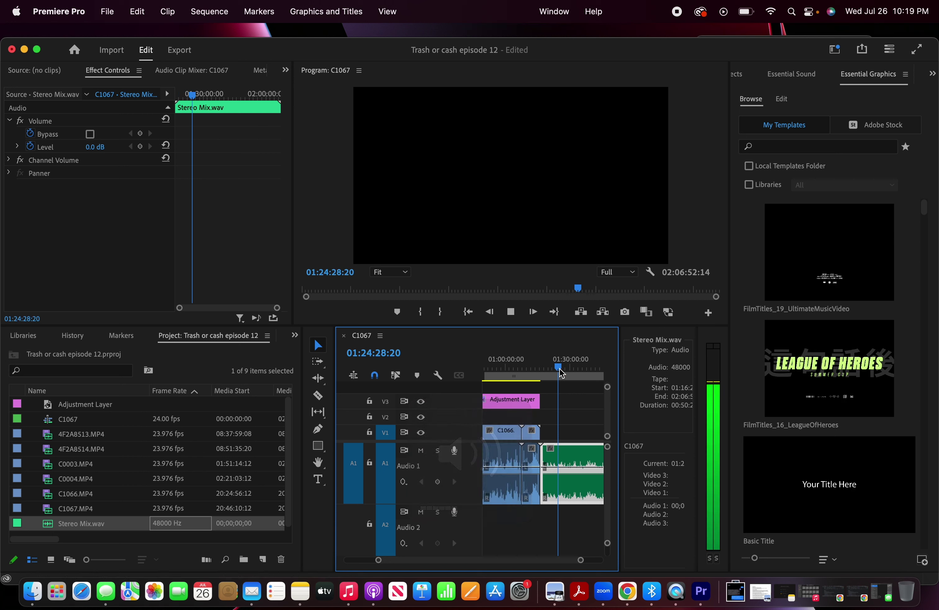
drag(560, 371, 568, 373)
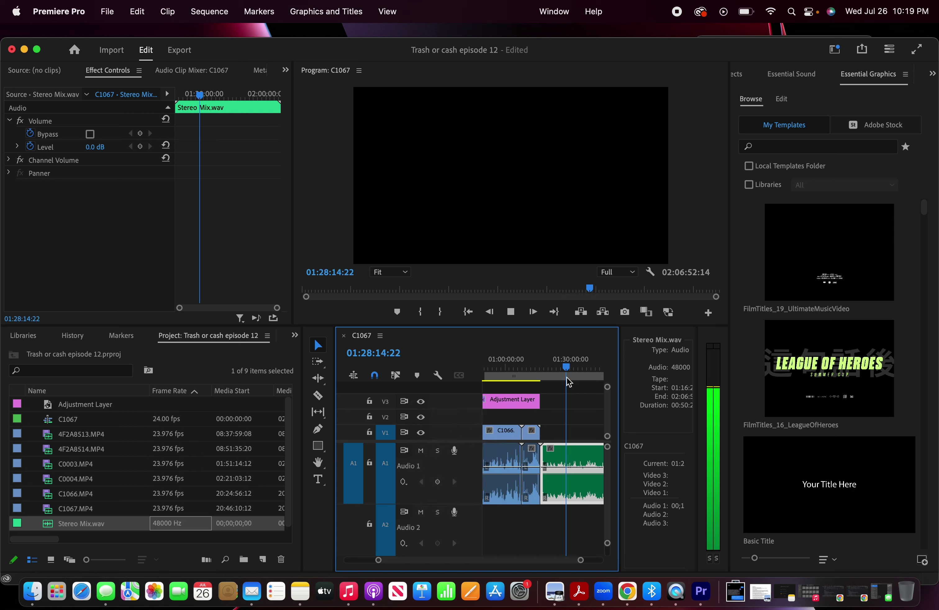
key(space)
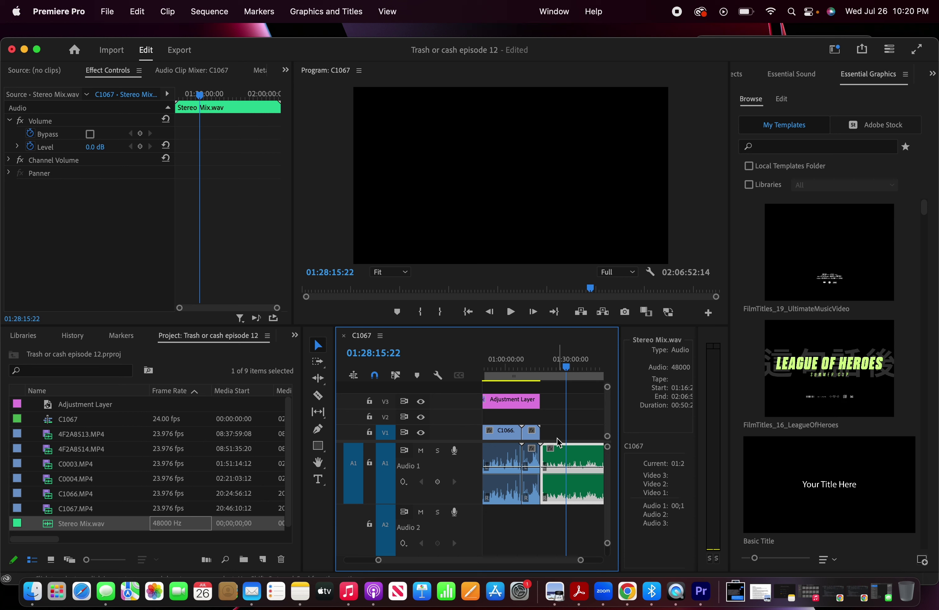
key(Delete)
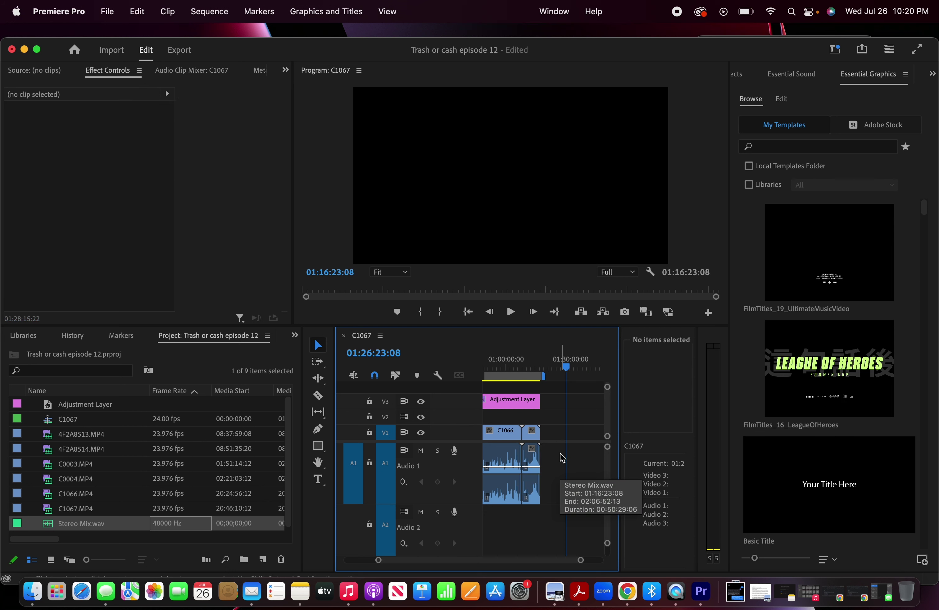
Switch to Finder and expand the AUDIOS folder inside ***TRASH OR CASH PODCAST ROUND 3*** on the T7 drive
click(33, 592)
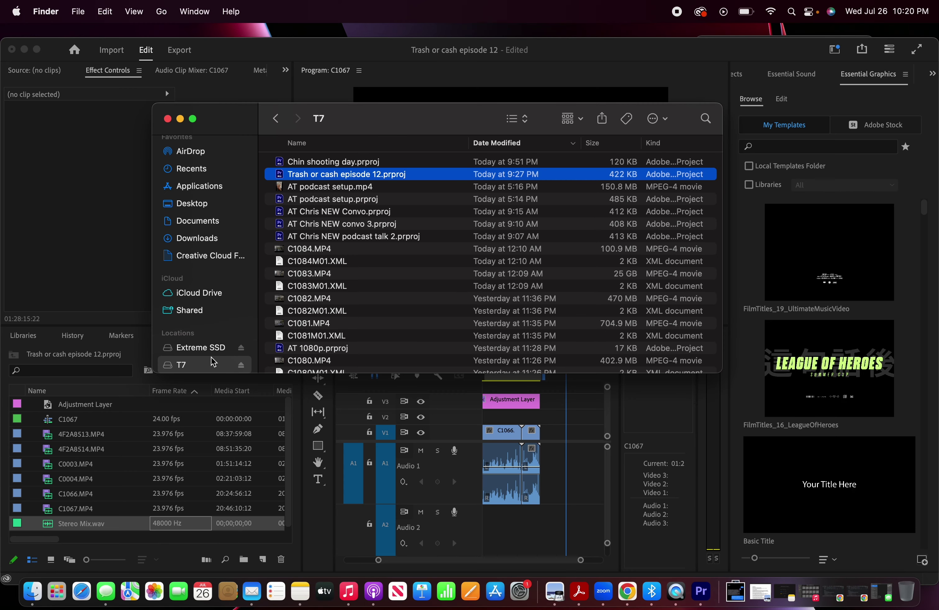
scroll(335, 233, down, 10)
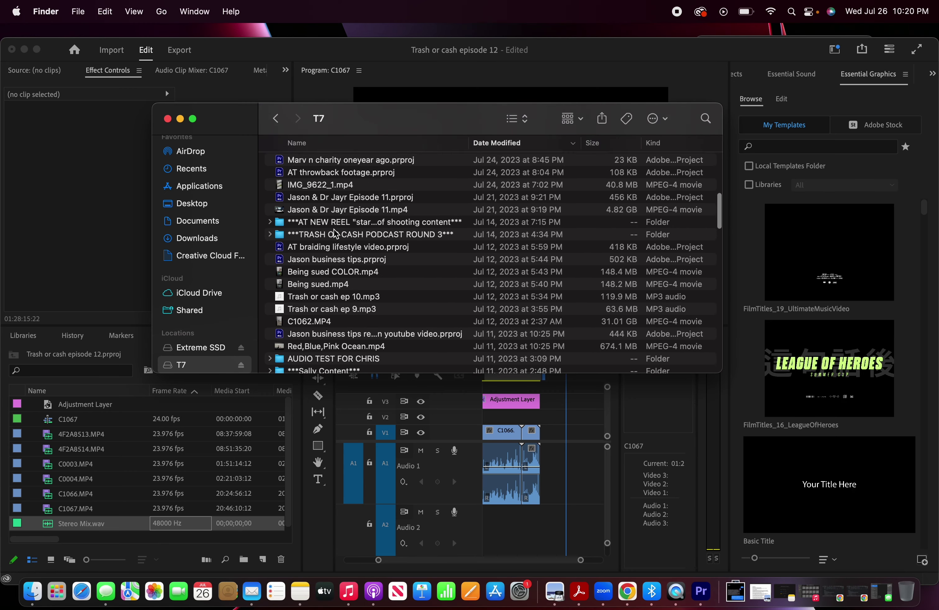
scroll(304, 304, down, 1)
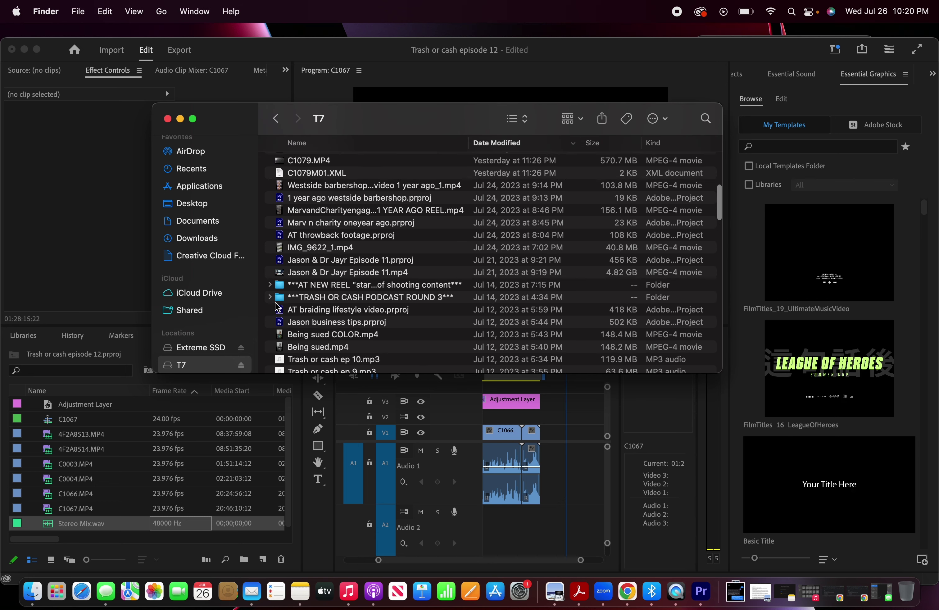
click(270, 298)
scroll(291, 277, down, 3)
click(279, 262)
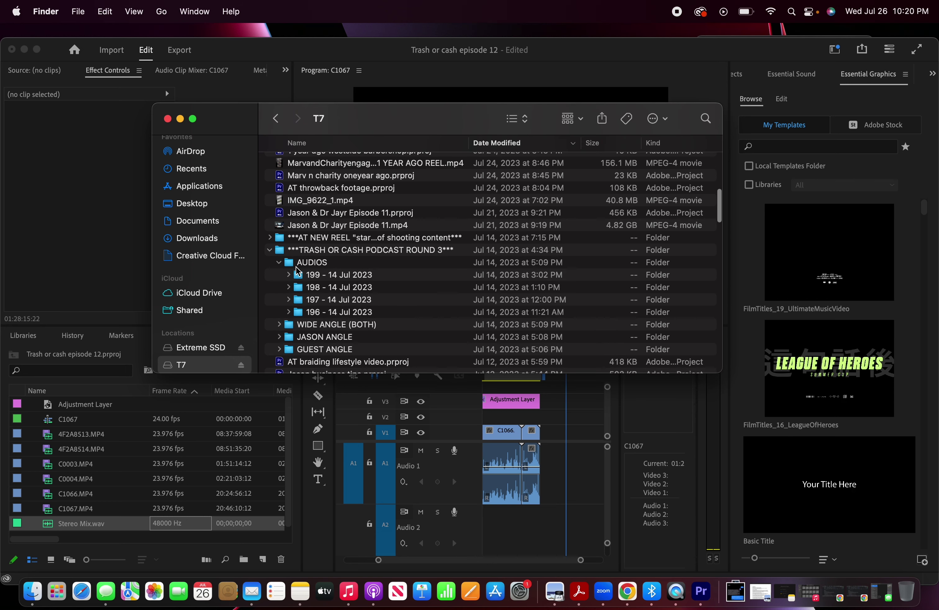
Expand a dated recording folder and place its Stereo Mix.wav on Audio 1 directly after the last clip in the Premiere Pro timeline
scroll(306, 292, up, 2)
click(310, 326)
click(288, 322)
scroll(287, 325, down, 4)
click(351, 297)
drag(351, 297, 559, 466)
click(566, 438)
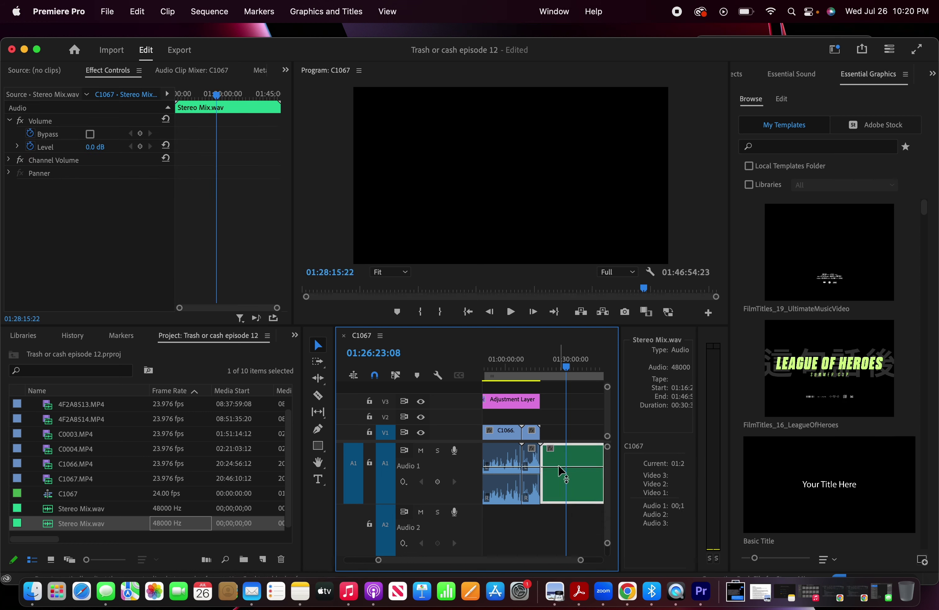
Select the 4F2A8513.MP4 and 4F2A8514.MP4 clips with their audio and assign them the Cerulean label
key(minus)
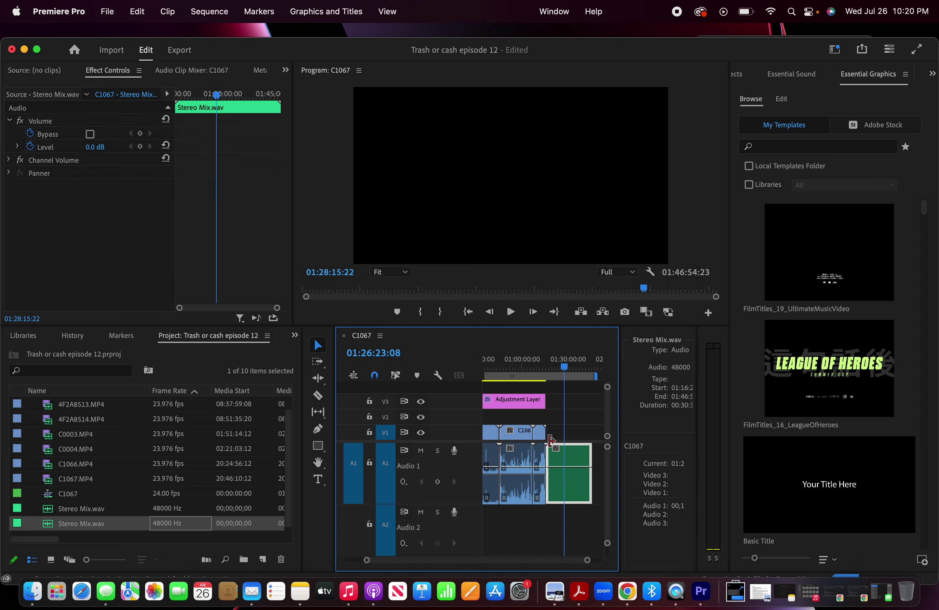
key(equal)
scroll(537, 409, left, 5)
click(505, 431)
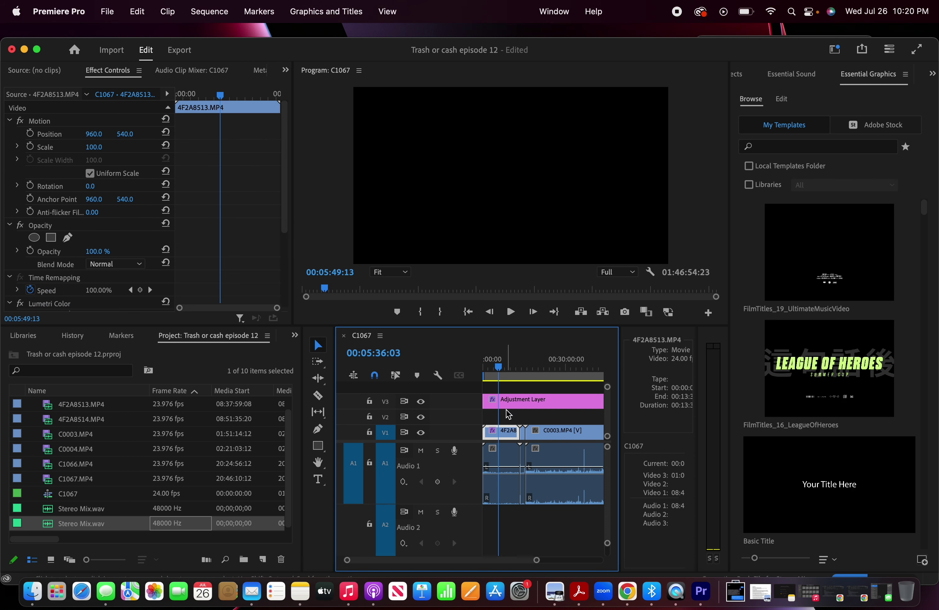
drag(518, 367, 523, 384)
scroll(526, 412, up, 5)
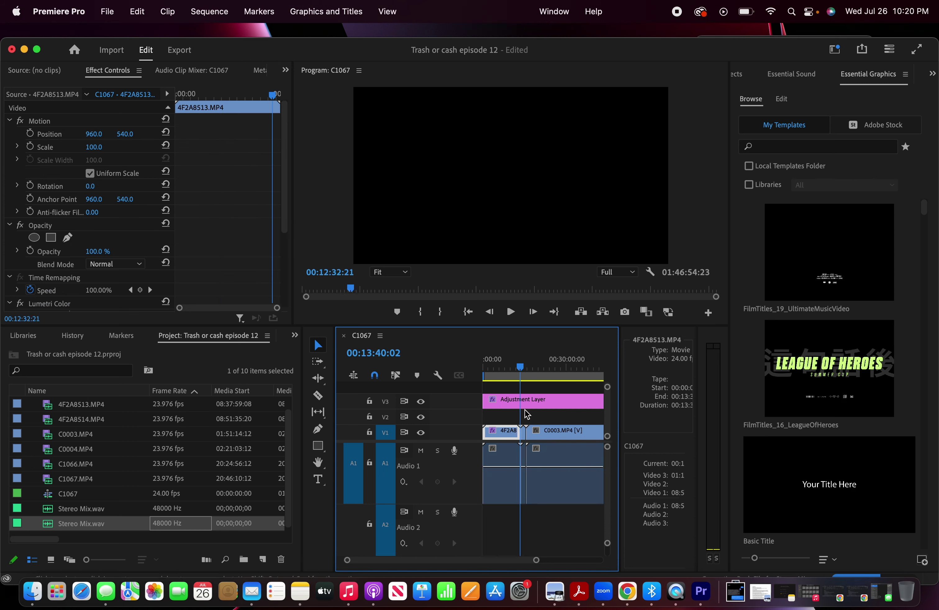
click(519, 363)
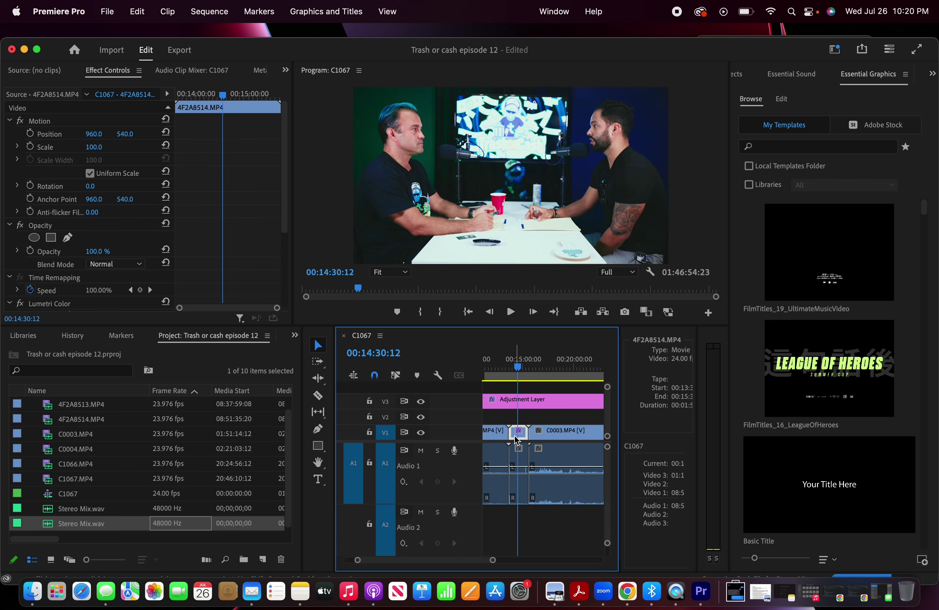
click(497, 434)
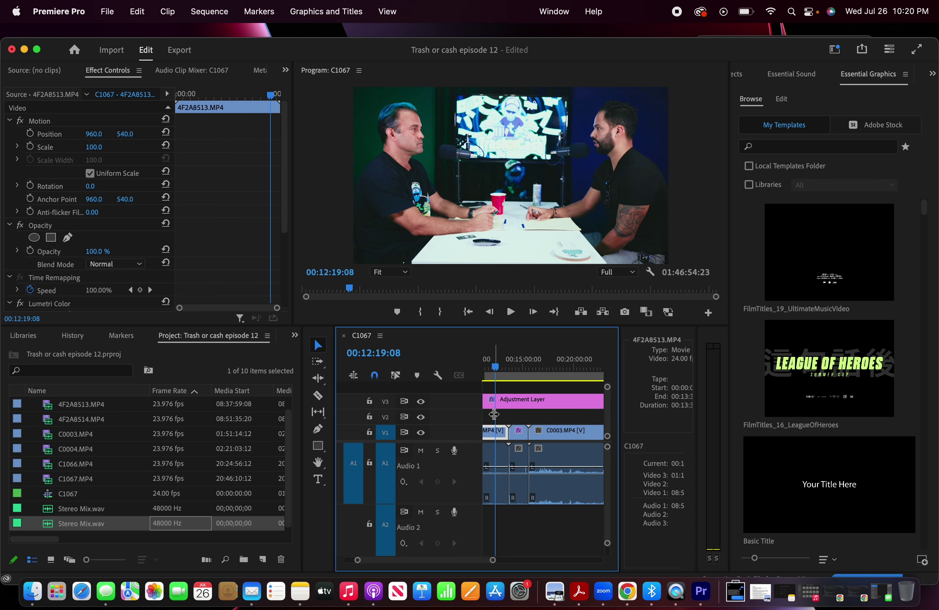
drag(499, 413, 511, 434)
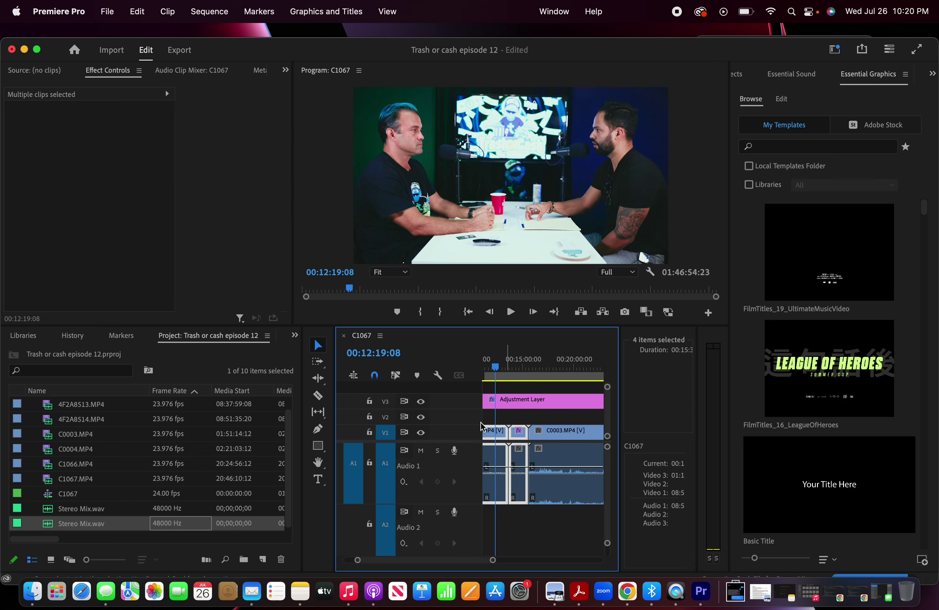
click(134, 6)
mouse_move(285, 296)
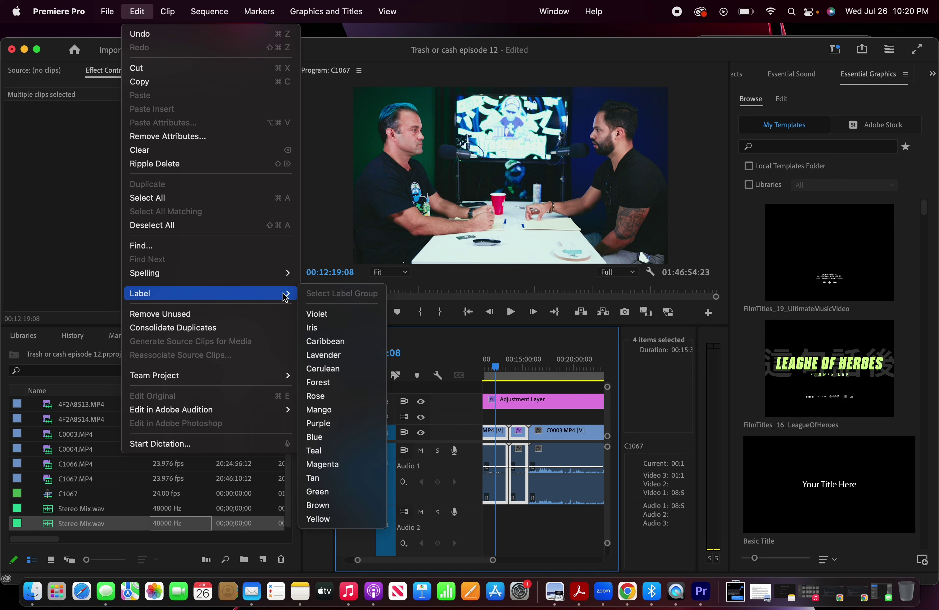
click(329, 370)
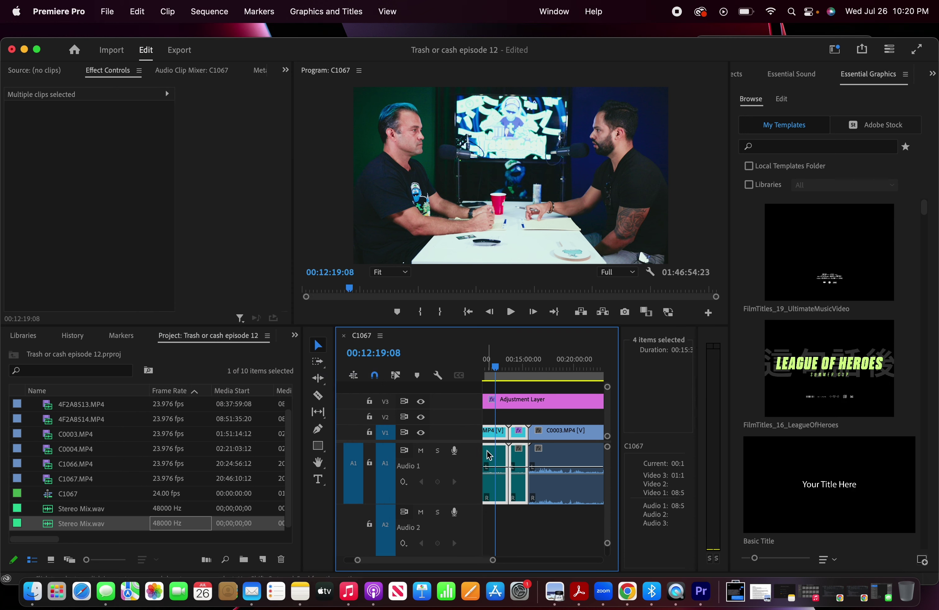
Select the C0003.MP4 clip and the short clip after it, with their audio, and assign them the Mango label
key(minus)
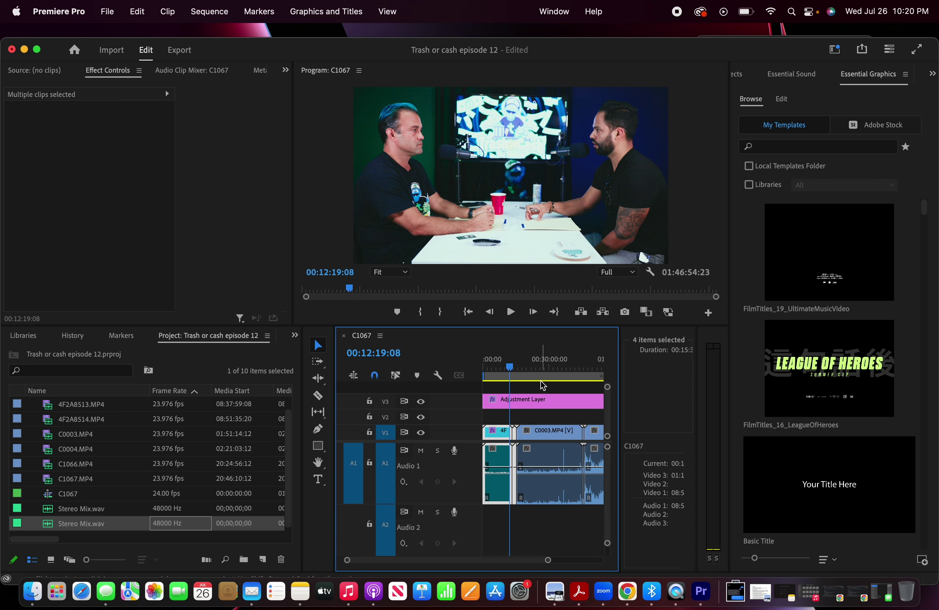
drag(542, 385, 585, 367)
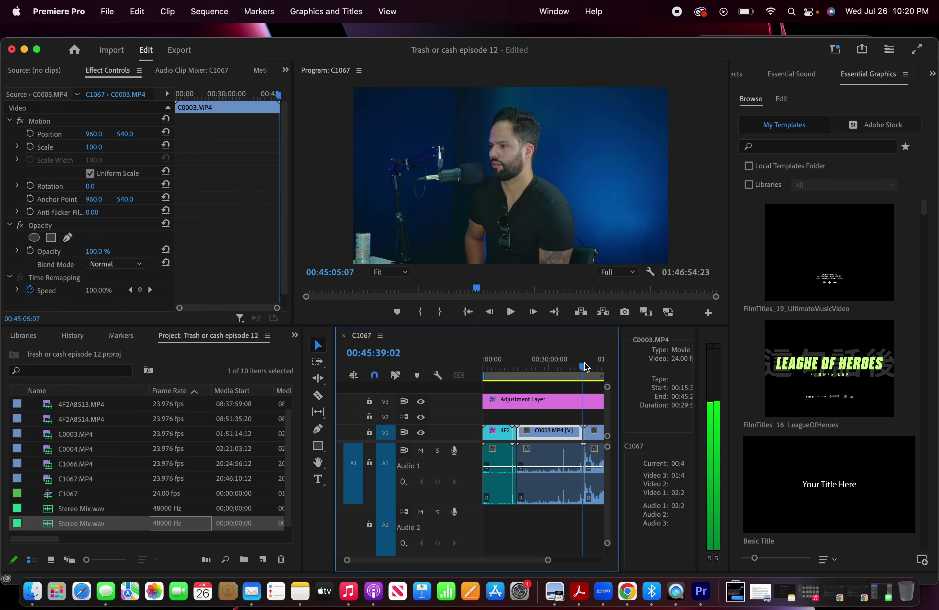
key(equal)
click(565, 350)
drag(524, 415, 553, 436)
drag(535, 367, 523, 367)
click(137, 11)
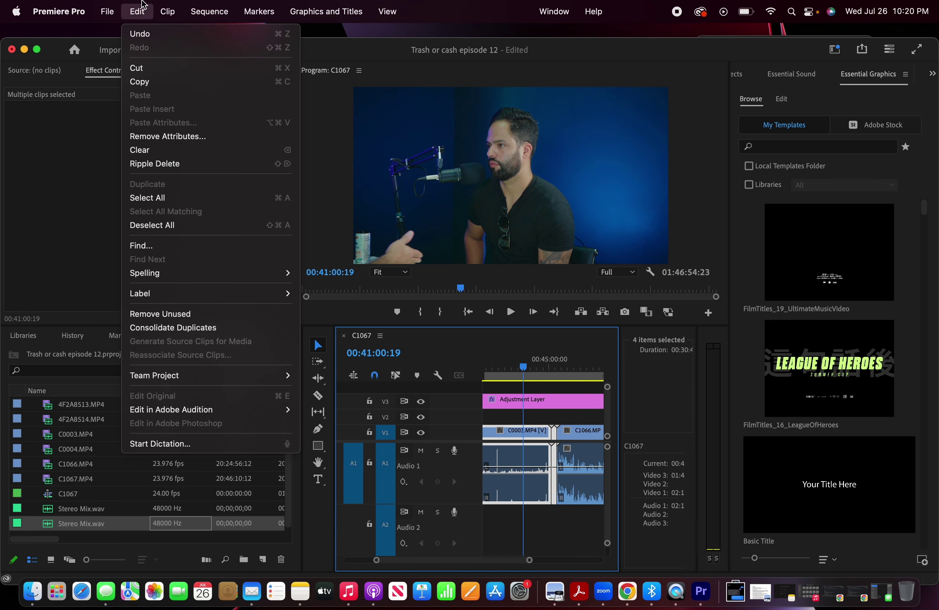
mouse_move(188, 299)
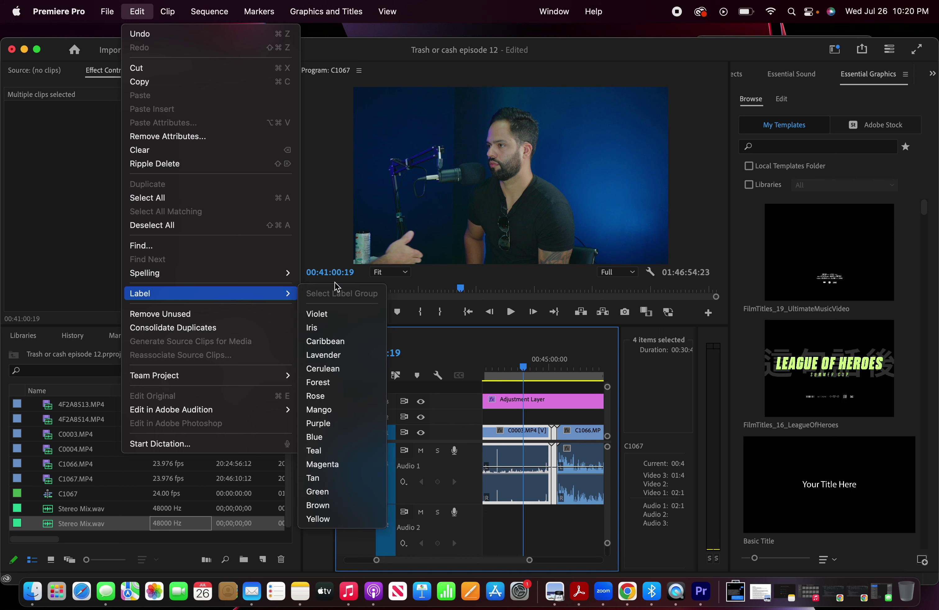
click(332, 410)
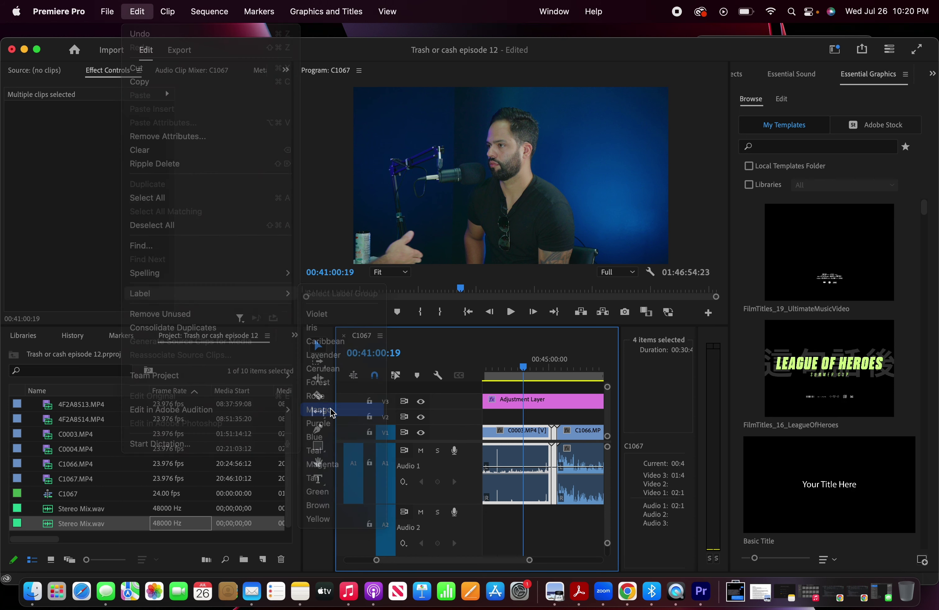
Select the C1066.MP4 clip and the final video clip with their audio, leaving out Stereo Mix.wav, and assign them the Green label
key(minus)
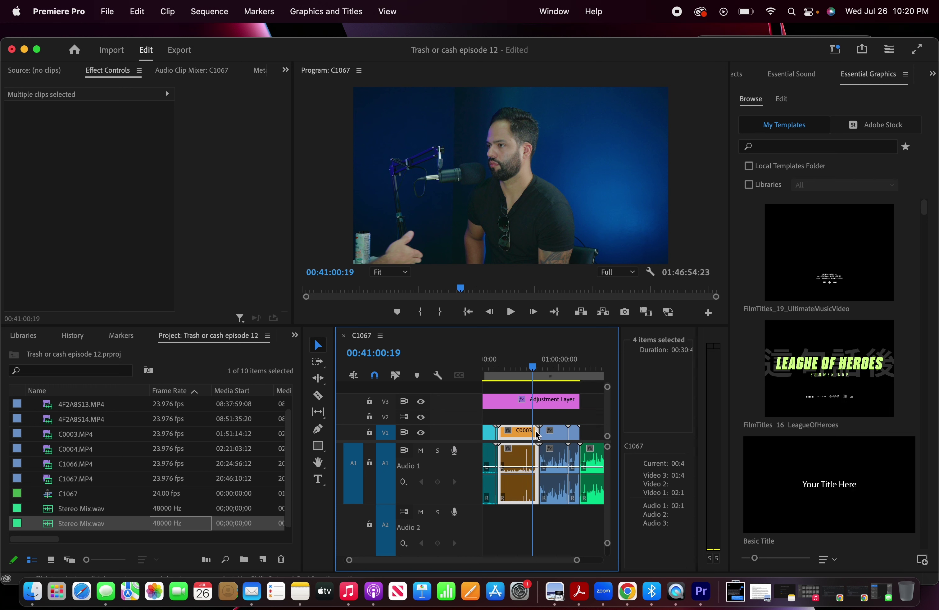
scroll(558, 470, up, 3)
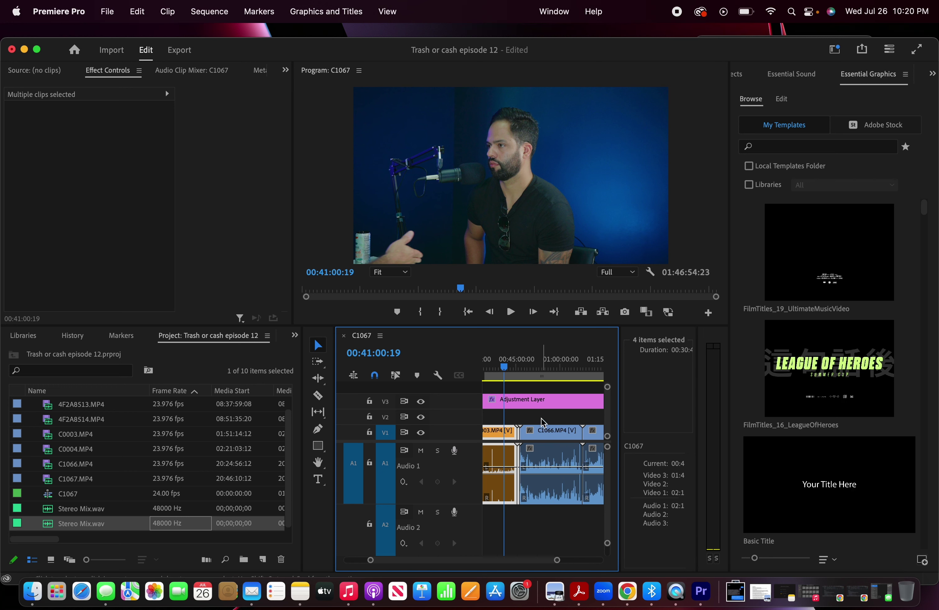
drag(542, 417, 587, 461)
key(backslash)
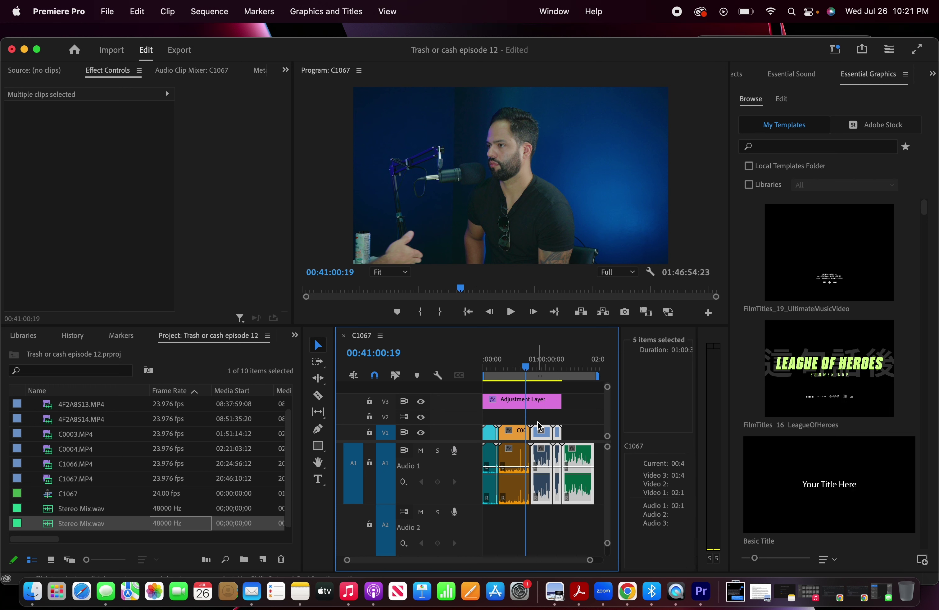
mouse_move(537, 422)
mouse_down()
mouse_move(558, 499)
mouse_move(557, 460)
mouse_up()
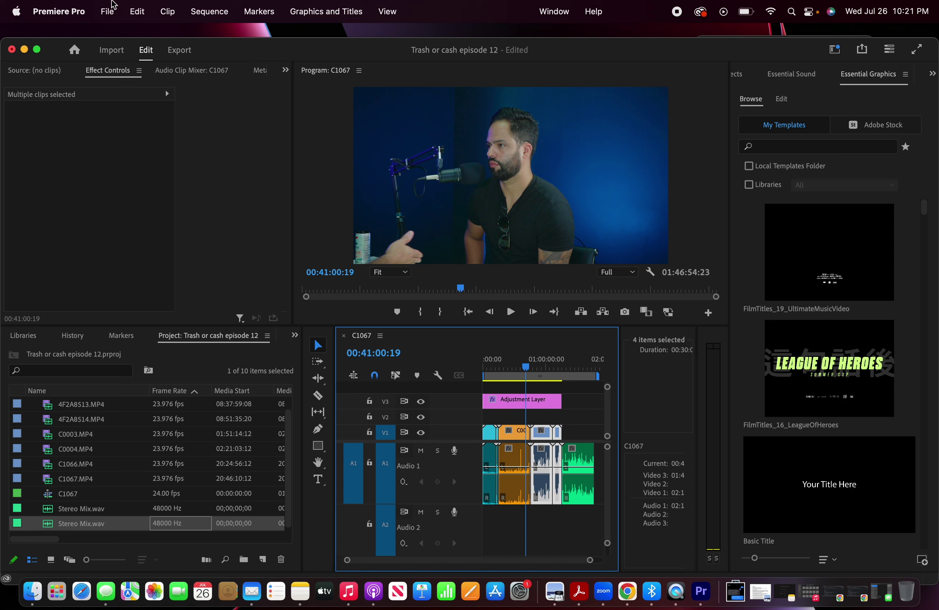
click(137, 11)
mouse_move(193, 293)
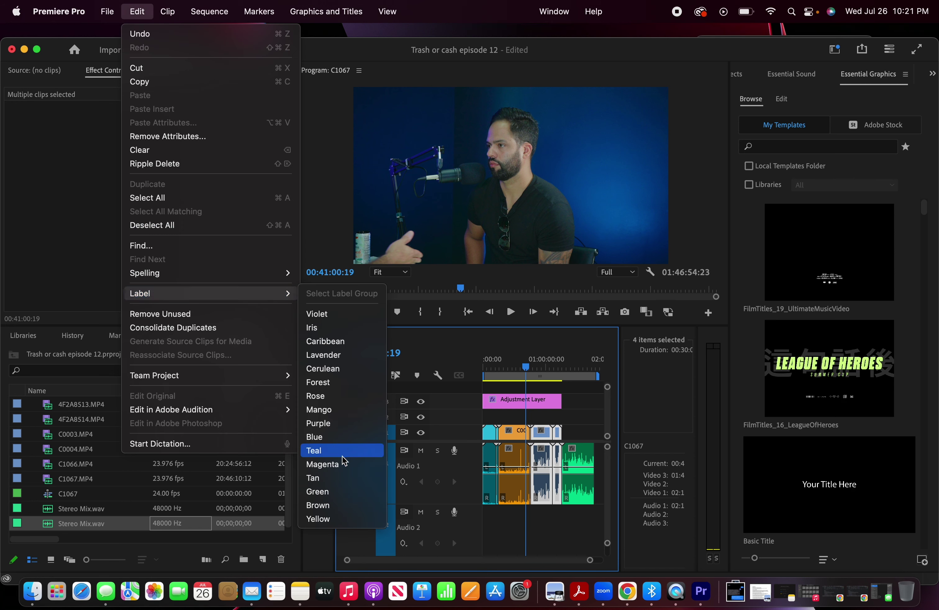
click(331, 494)
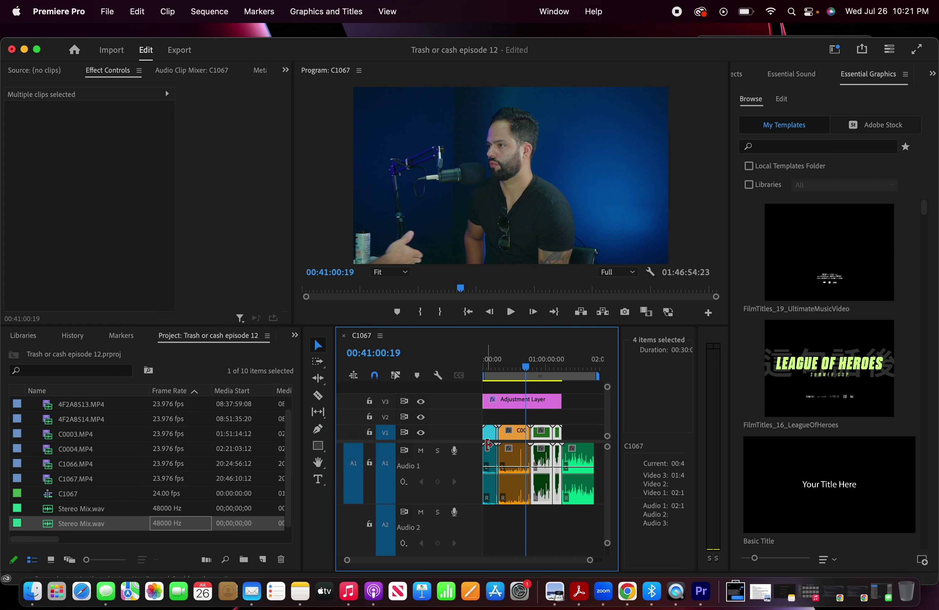
Move the Stereo Mix.wav clip from Audio 1 down to Audio 2, keeping it after the last video clip
scroll(537, 438, up, 2)
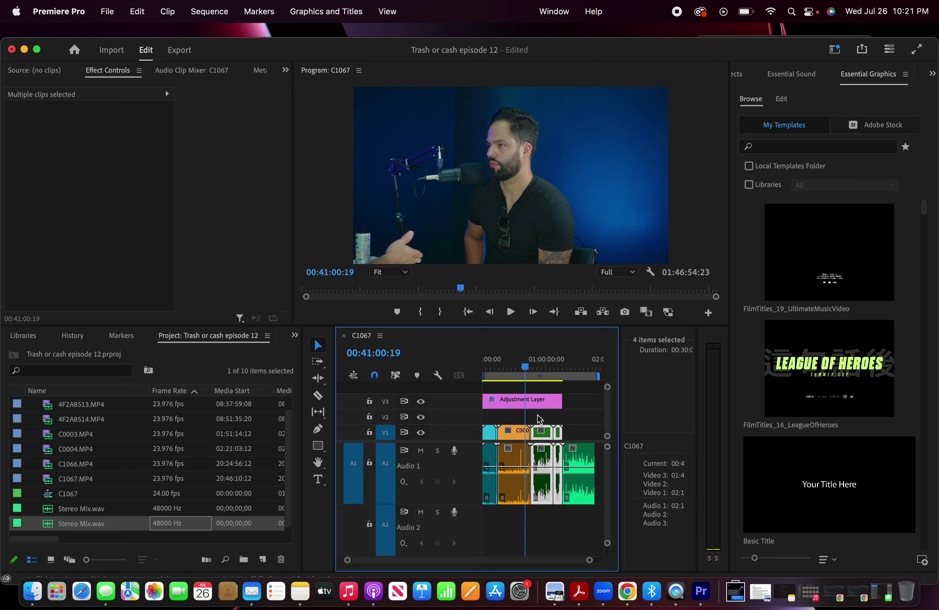
scroll(537, 435, down, 2)
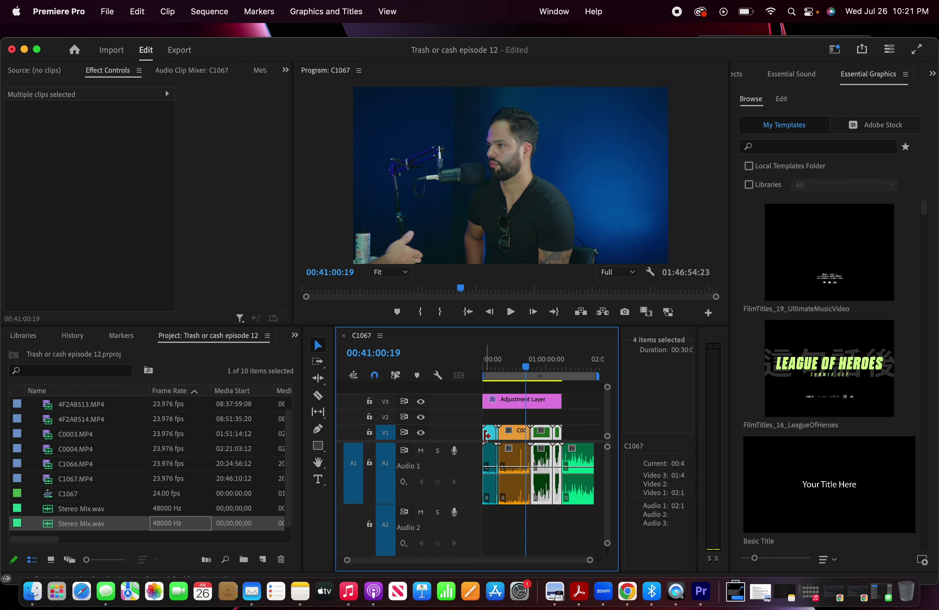
click(584, 435)
drag(582, 459, 587, 514)
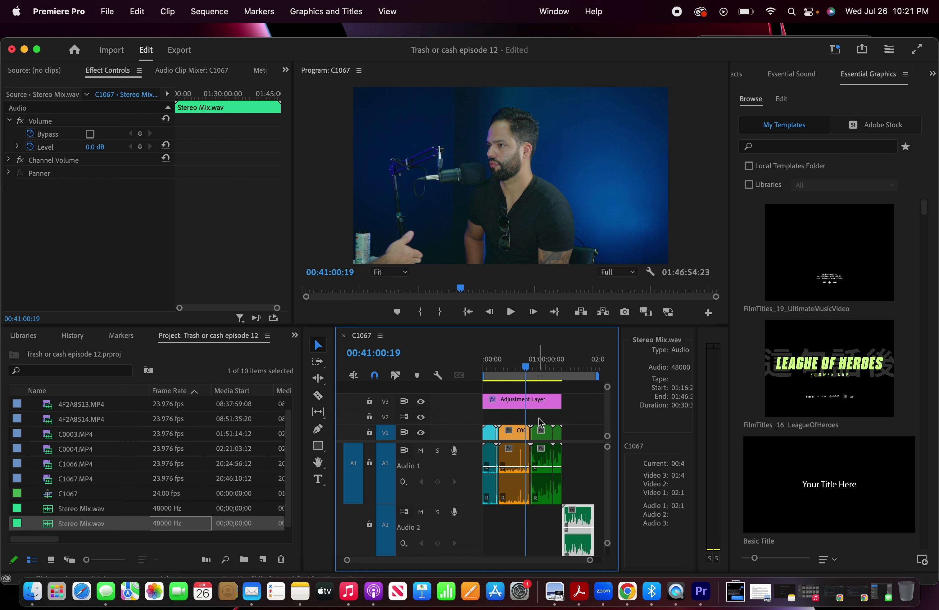
Move all Cerulean and Mango clips with their audio to later in the sequence, past the end of the Stereo Mix.wav clip
click(534, 362)
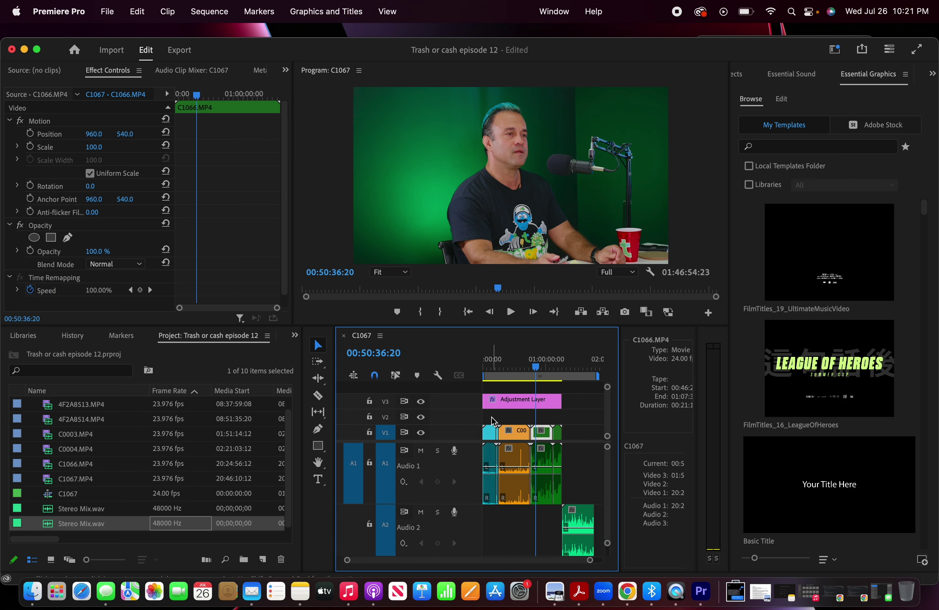
drag(487, 418, 522, 486)
drag(488, 420, 530, 477)
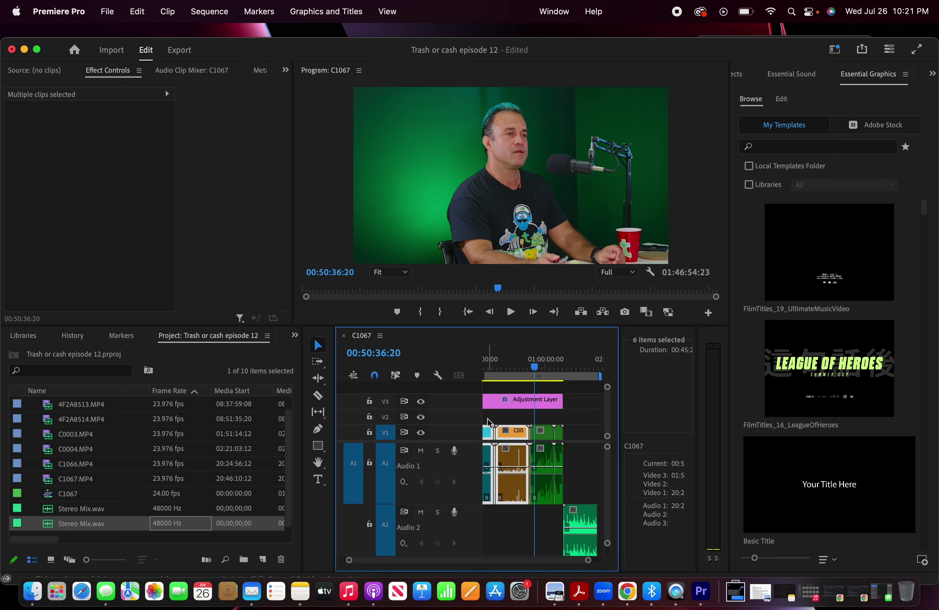
drag(487, 419, 529, 481)
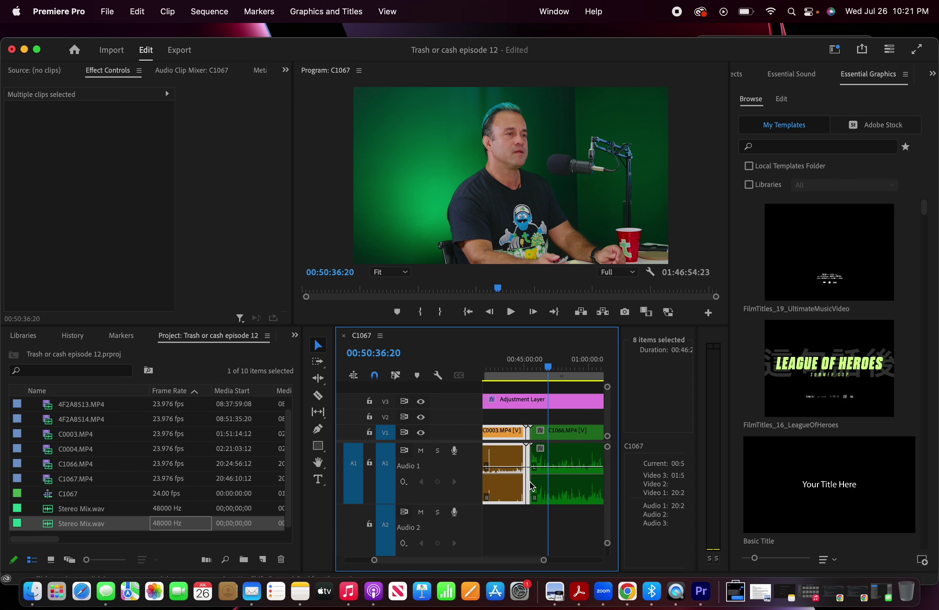
drag(513, 432, 605, 434)
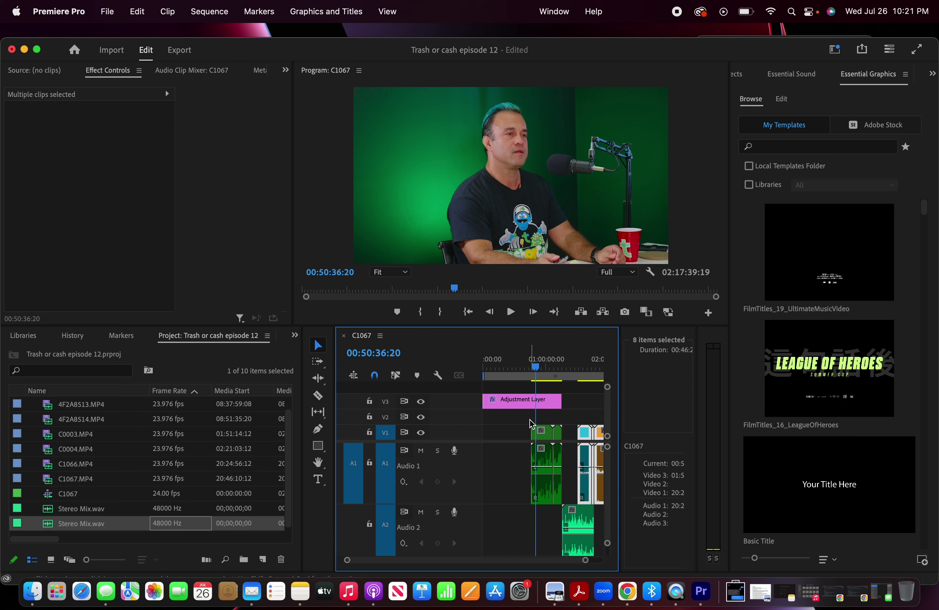
Move the two green clips with their audio to the sequence start and place Stereo Mix.wav directly after them on Audio 2
drag(531, 424, 493, 433)
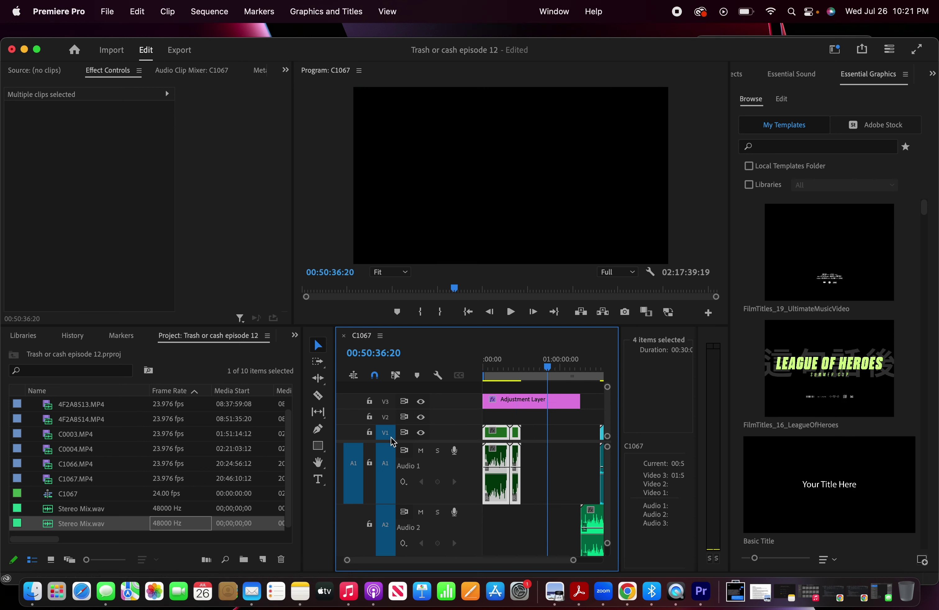
drag(590, 512, 531, 511)
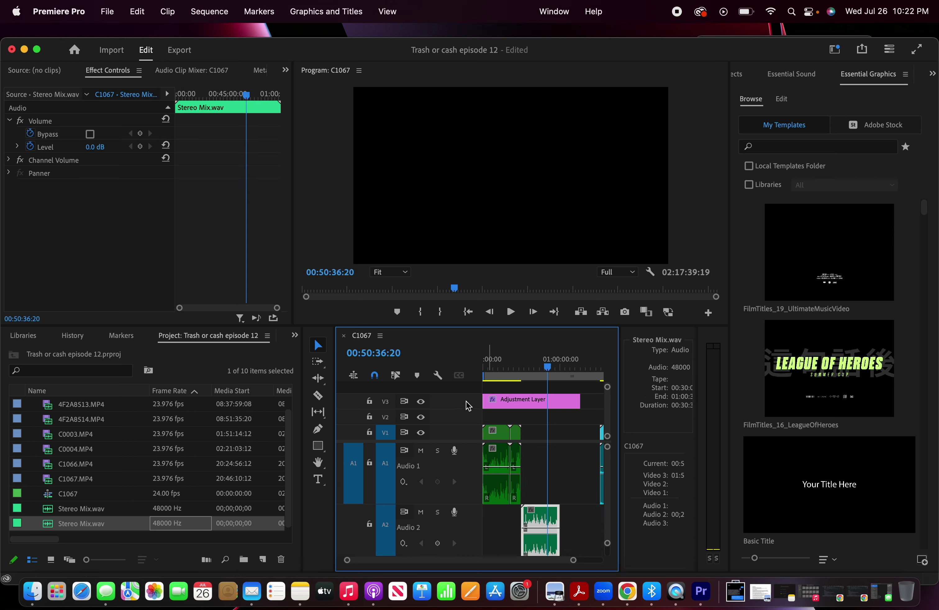
Play the opening of Stereo Mix.wav after the last green clip, raise the system volume, and listen again from about 00:30:57
scroll(517, 476, up, 5)
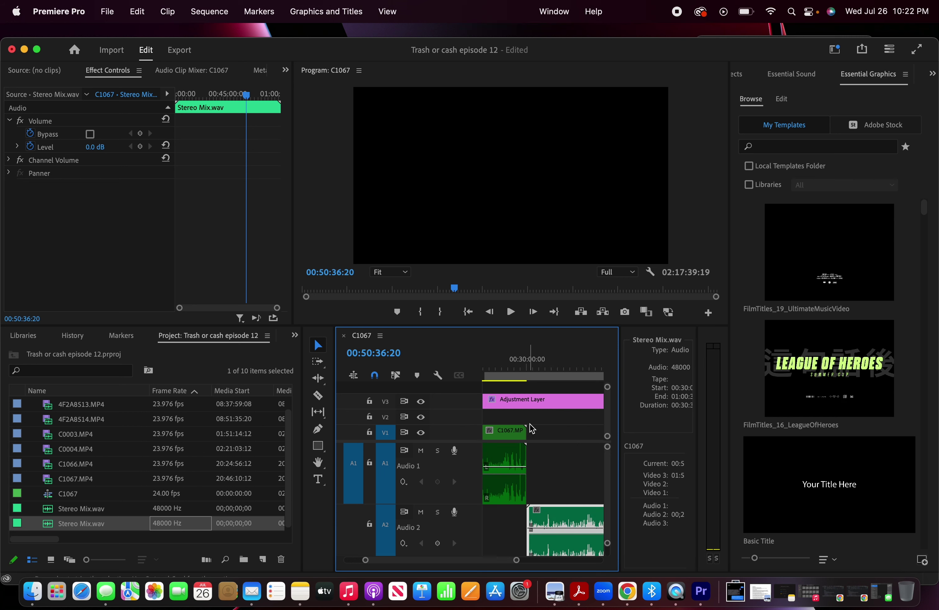
click(518, 368)
key(space)
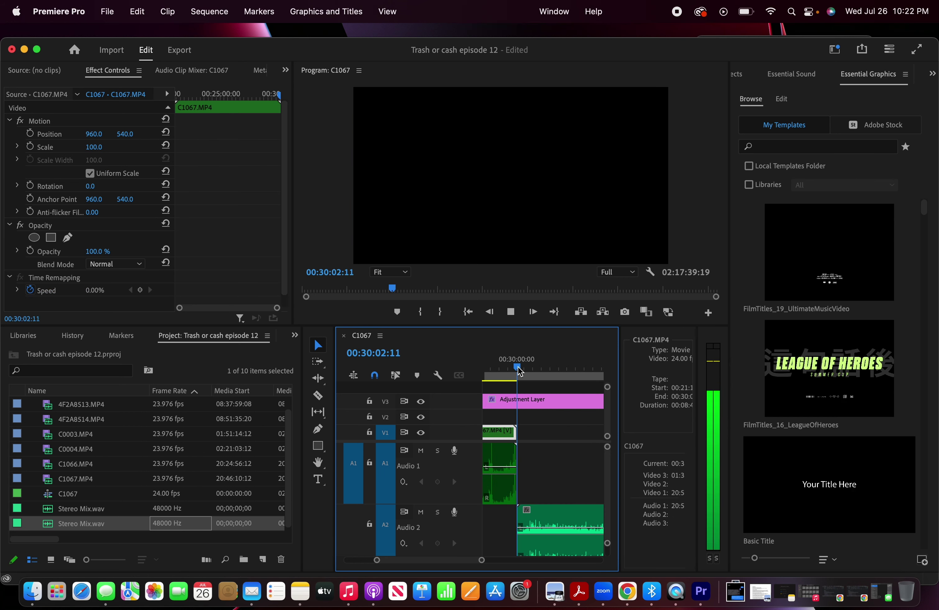
scroll(528, 436, down, 2)
scroll(526, 465, up, 4)
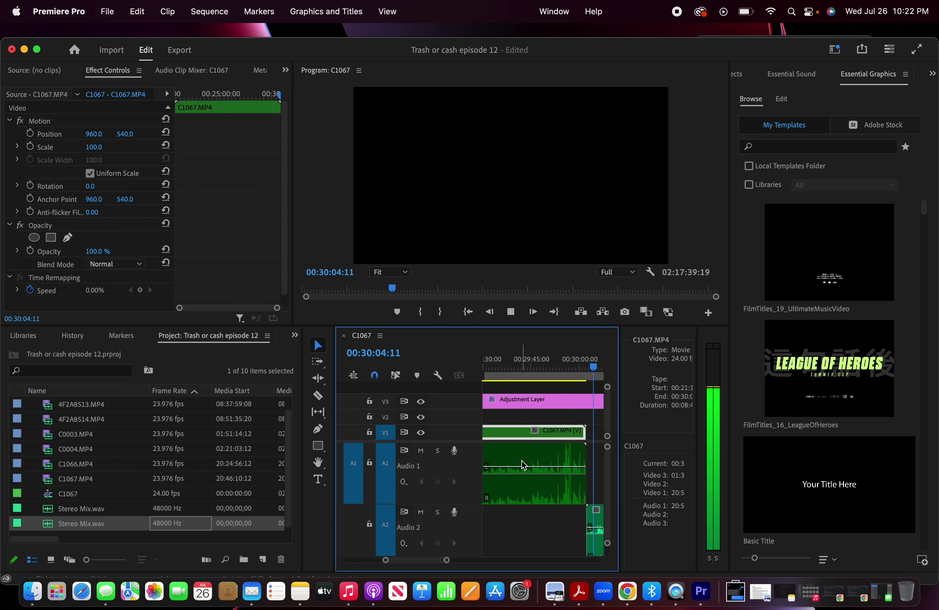
scroll(550, 479, down, 2)
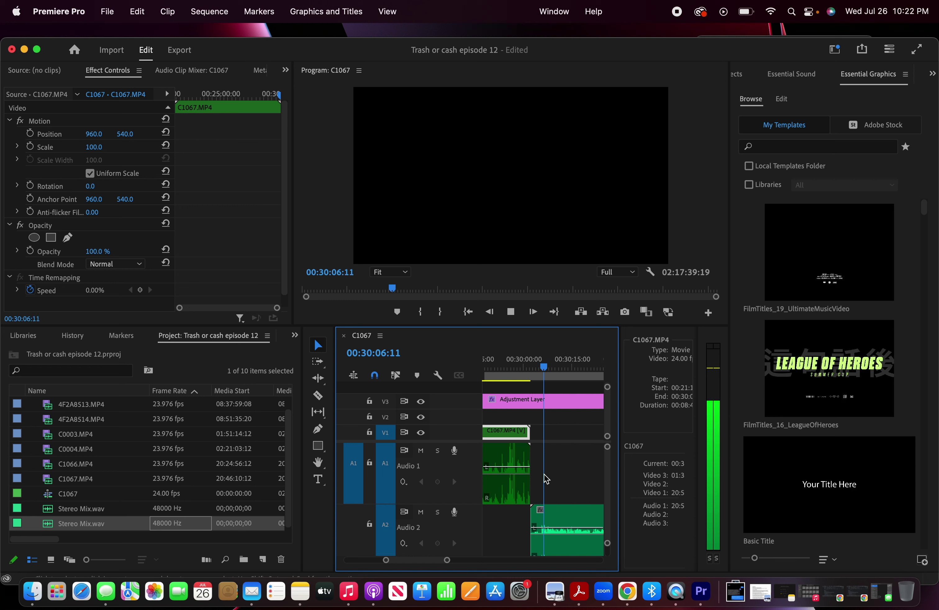
key(XF86AudioRaiseVolume)
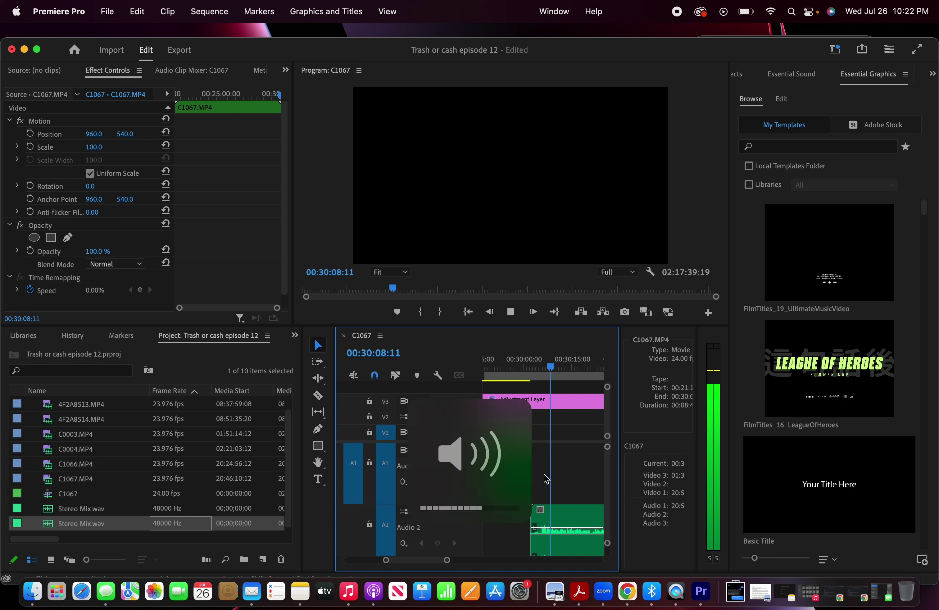
scroll(527, 497, down, 5)
scroll(537, 527, down, 3)
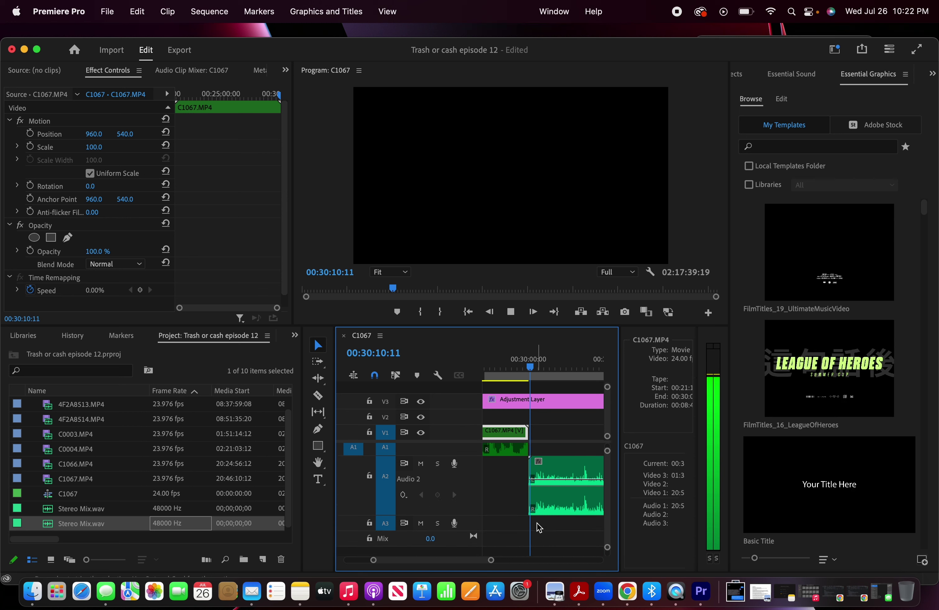
scroll(538, 527, up, 3)
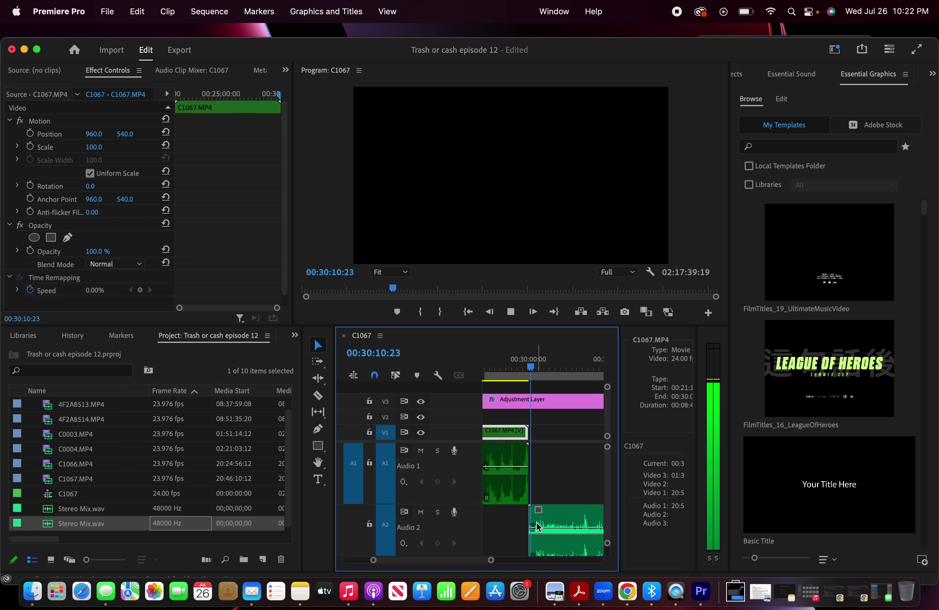
click(544, 367)
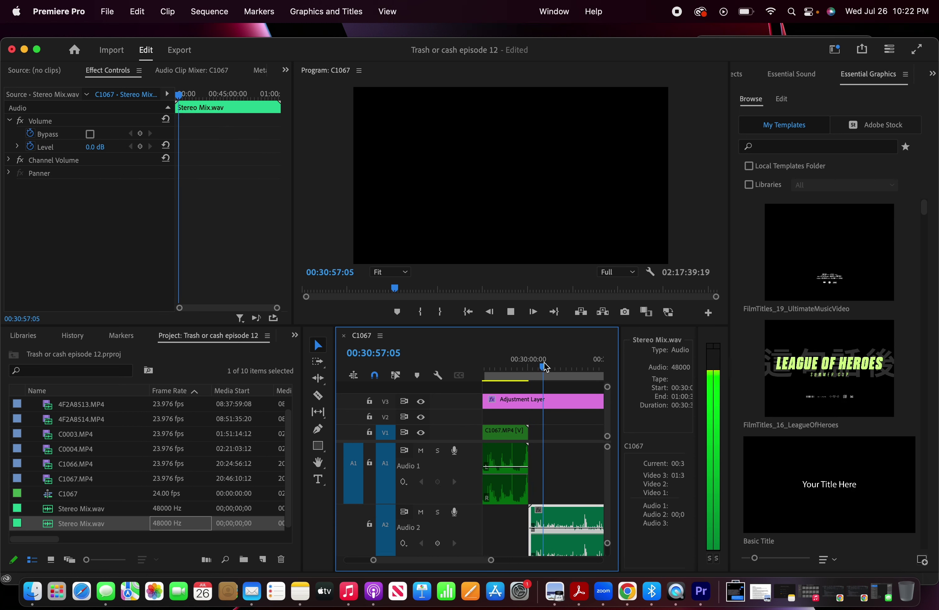
key(space)
Reposition the QuickTime Player audio recording window and raise its monitoring volume slightly
drag(710, 38, 662, 100)
click(759, 44)
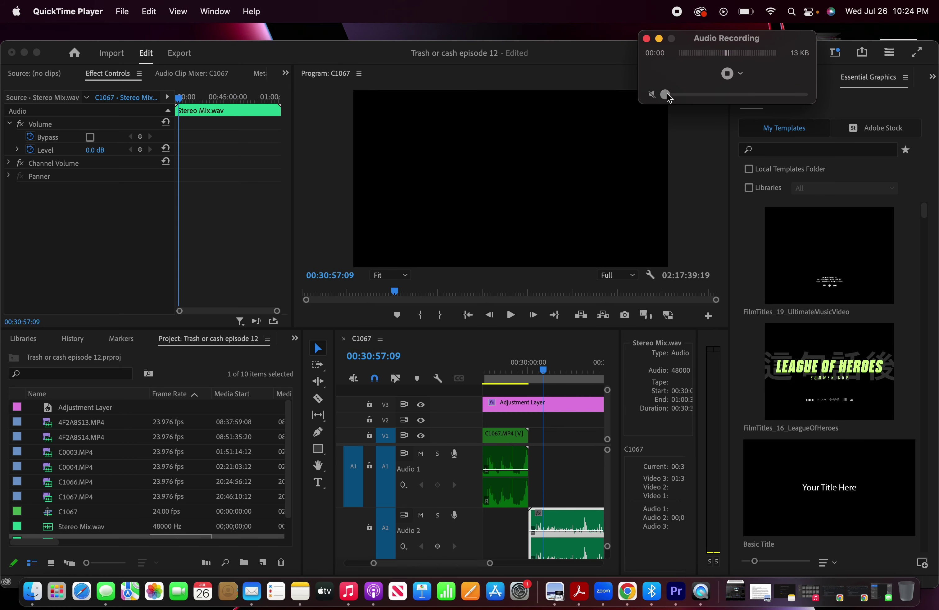
drag(667, 95, 680, 95)
Return to Premiere Pro and replay Stereo Mix.wav from where the last green clip ends
click(536, 362)
key(space)
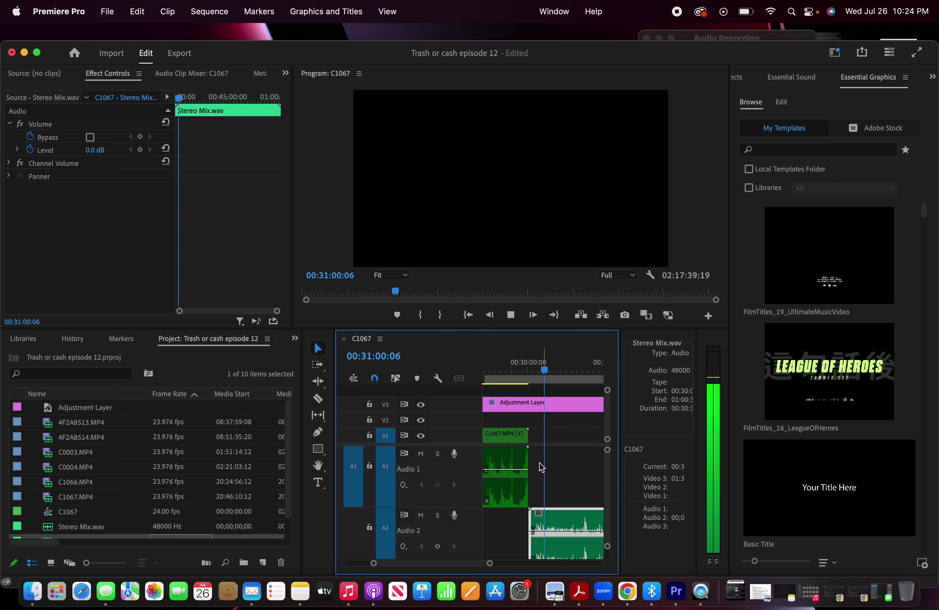
click(530, 372)
key(=)
drag(546, 373, 529, 377)
key(space)
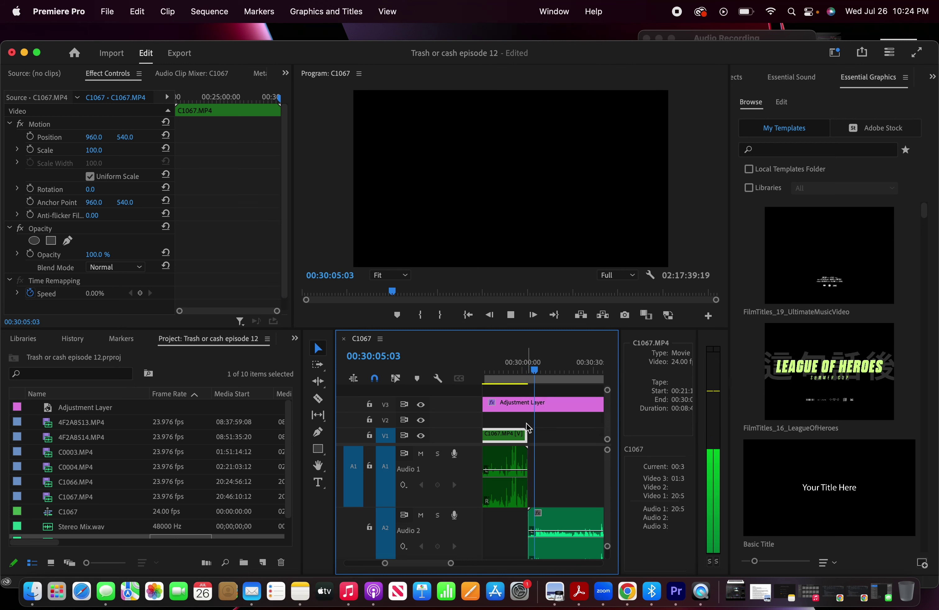
scroll(530, 439, down, 10)
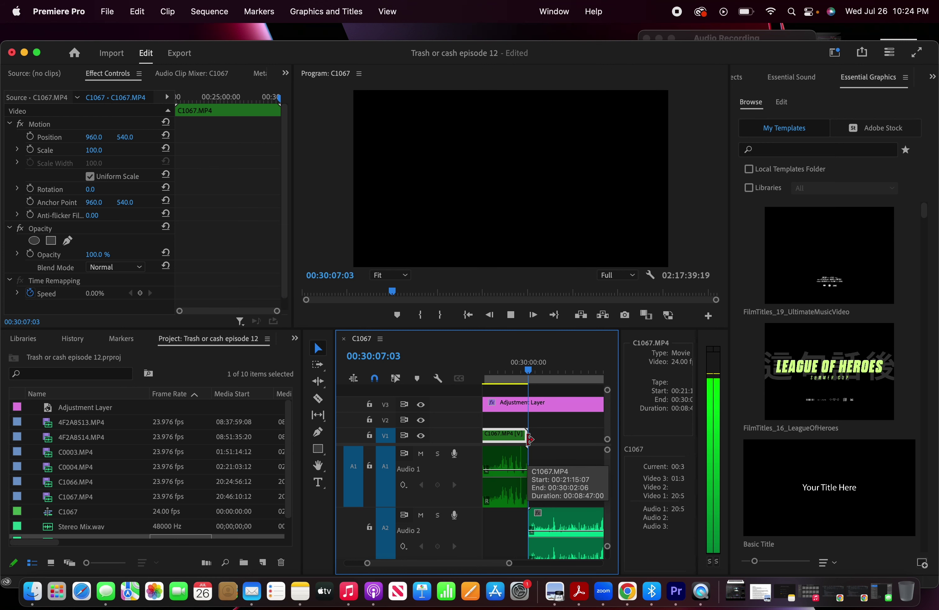
key(space)
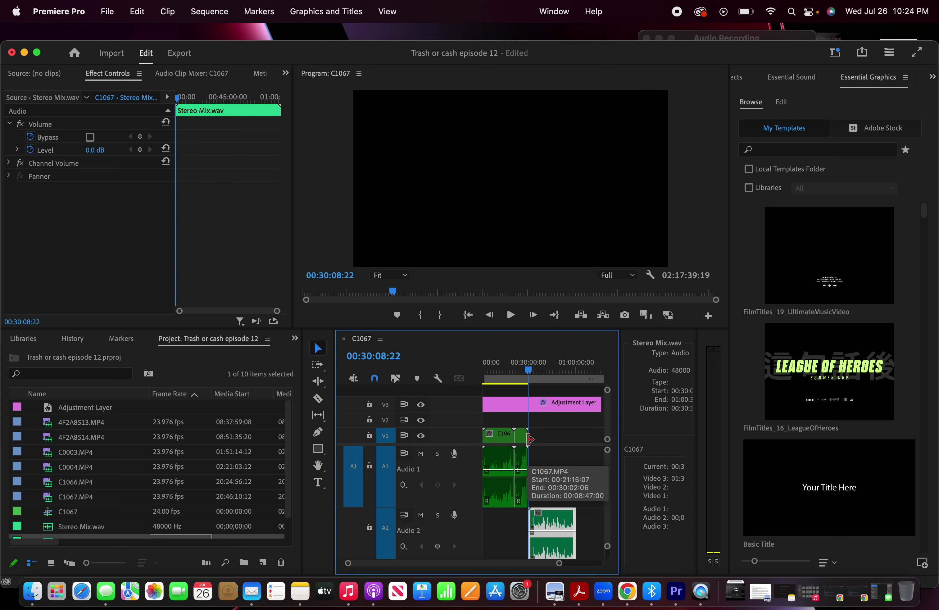
Examine the waveforms around the junction of the green clips and Stereo Mix.wav, and listen to the mix from about 00:30:09
scroll(523, 450, up, 5)
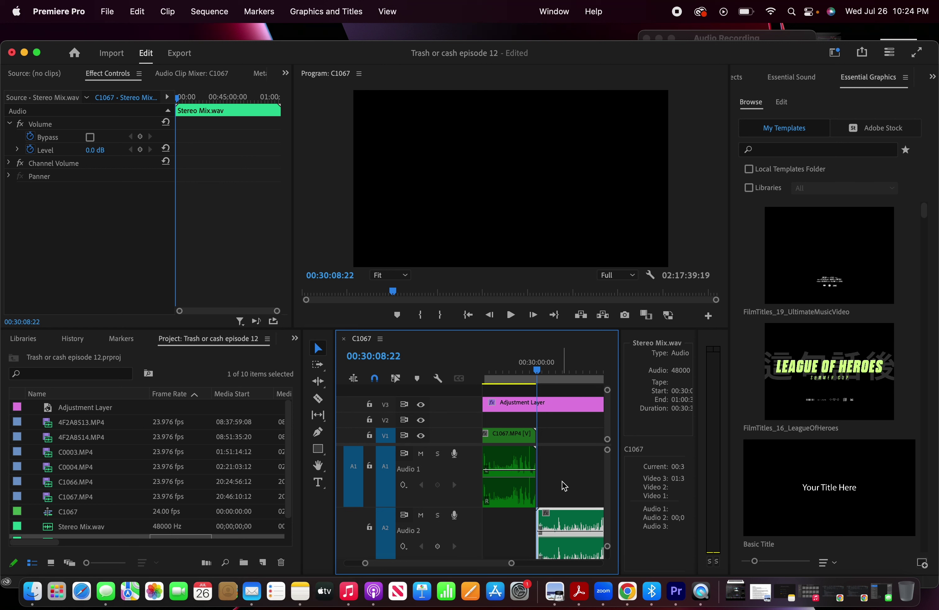
scroll(565, 487, up, 5)
scroll(539, 507, down, 5)
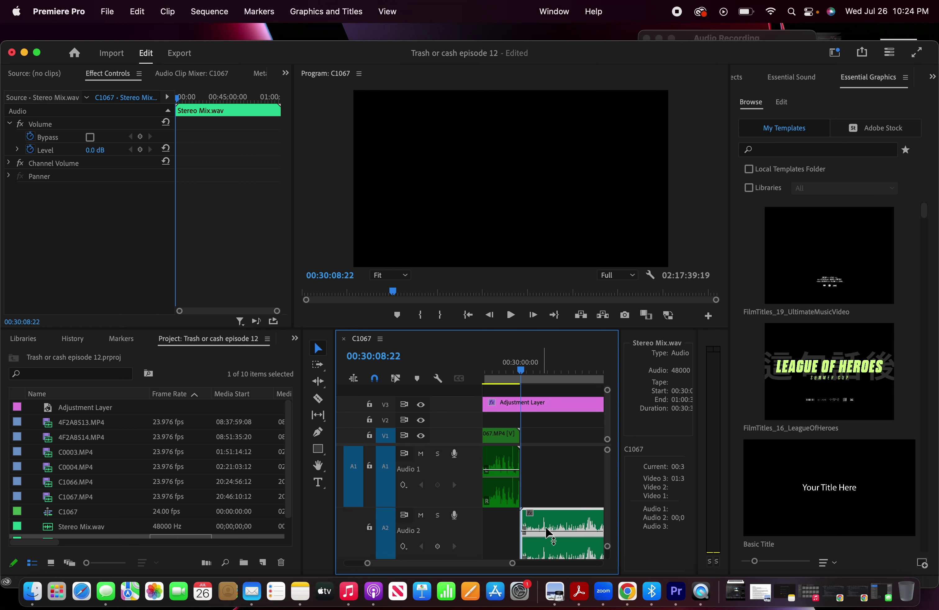
scroll(555, 535, down, 5)
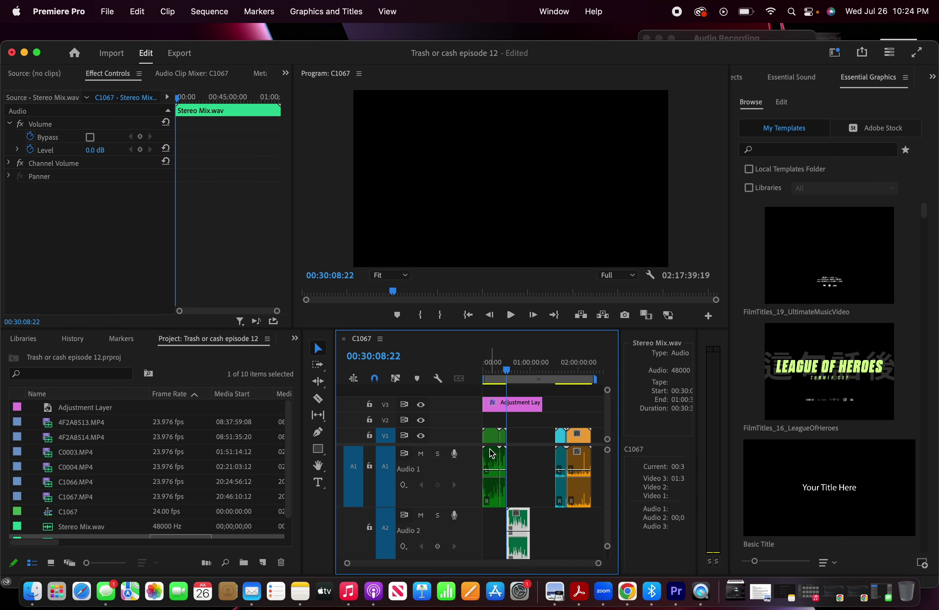
scroll(482, 468, up, 10)
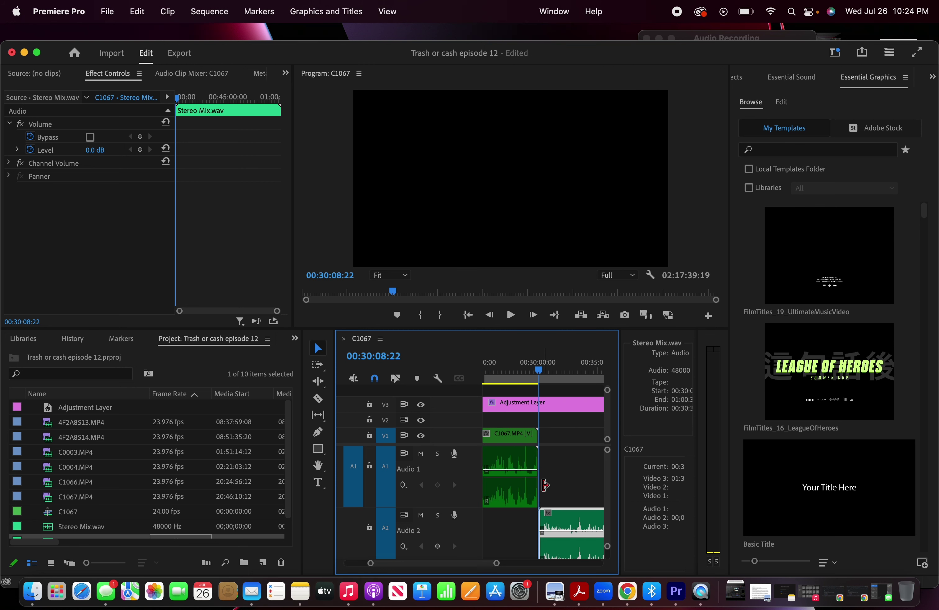
scroll(546, 485, up, 2)
key(space)
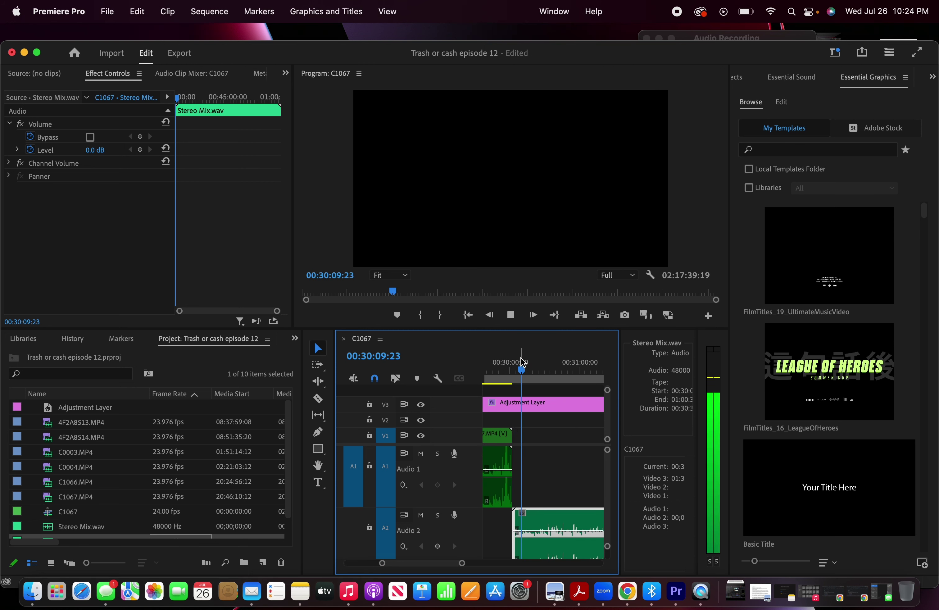
key(space)
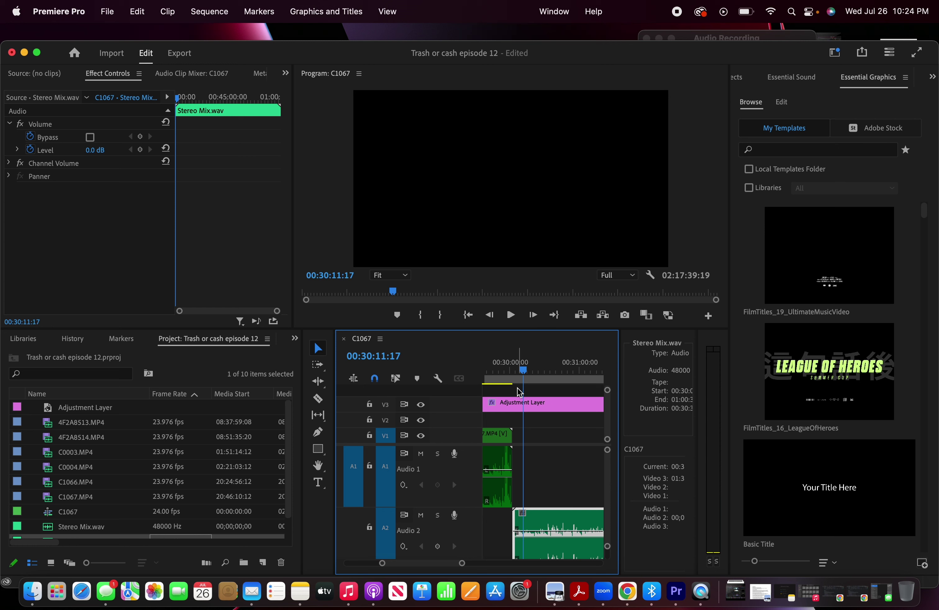
Play the first seconds of the C1066.MP4 clip from the start of the sequence to hear its camera audio
scroll(527, 398, down, 5)
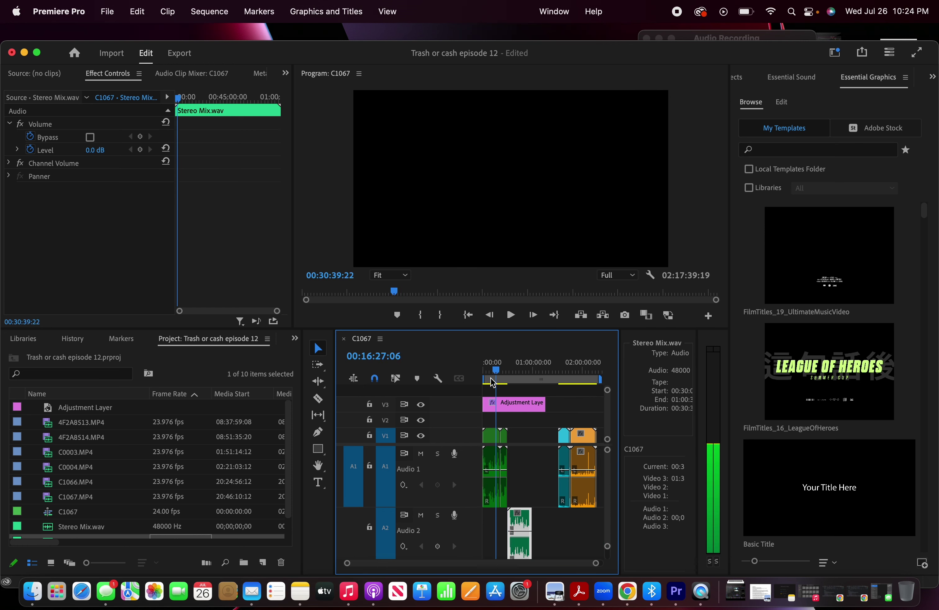
key(Home)
scroll(497, 394, up, 8)
key(space)
scroll(495, 394, up, 2)
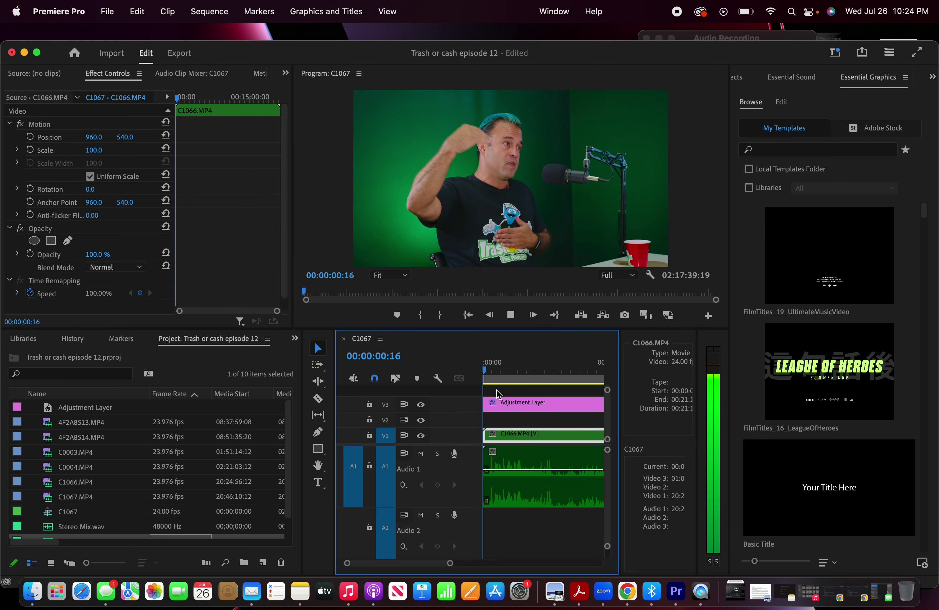
key(space)
Compare the opening speech of Stereo Mix.wav with the first seconds of C1066.MP4 by playing each in turn
scroll(485, 444, down, 4)
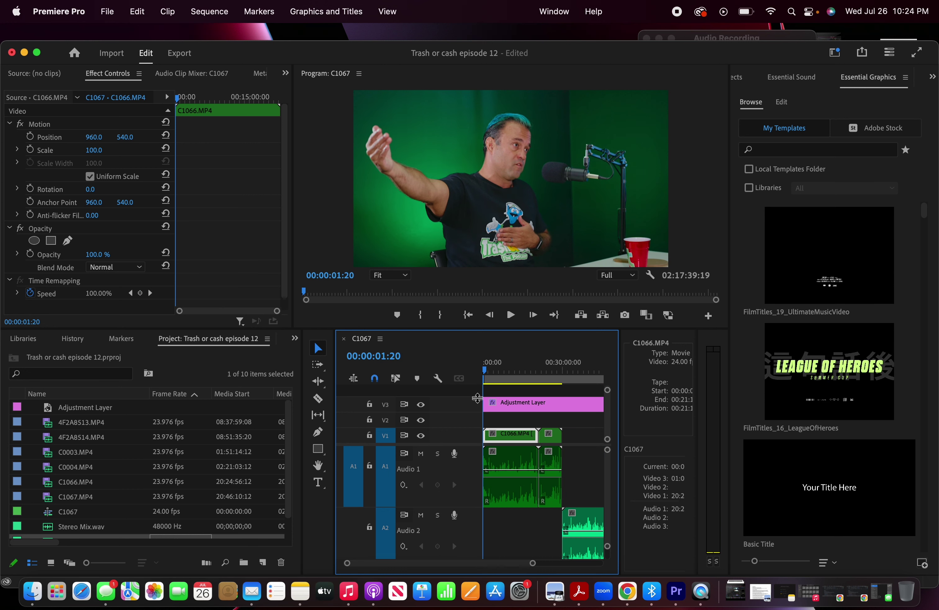
scroll(495, 503, up, 4)
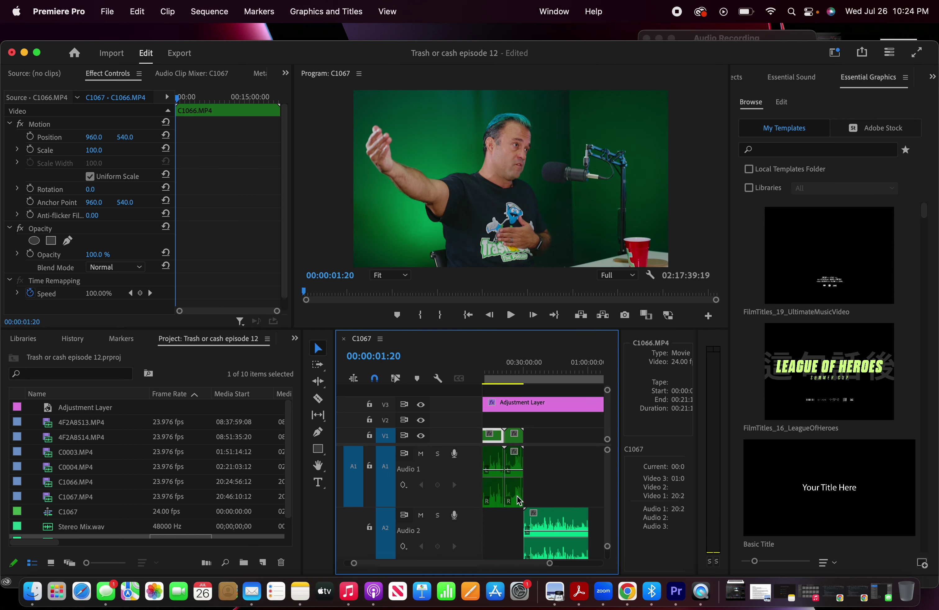
scroll(538, 508, up, 2)
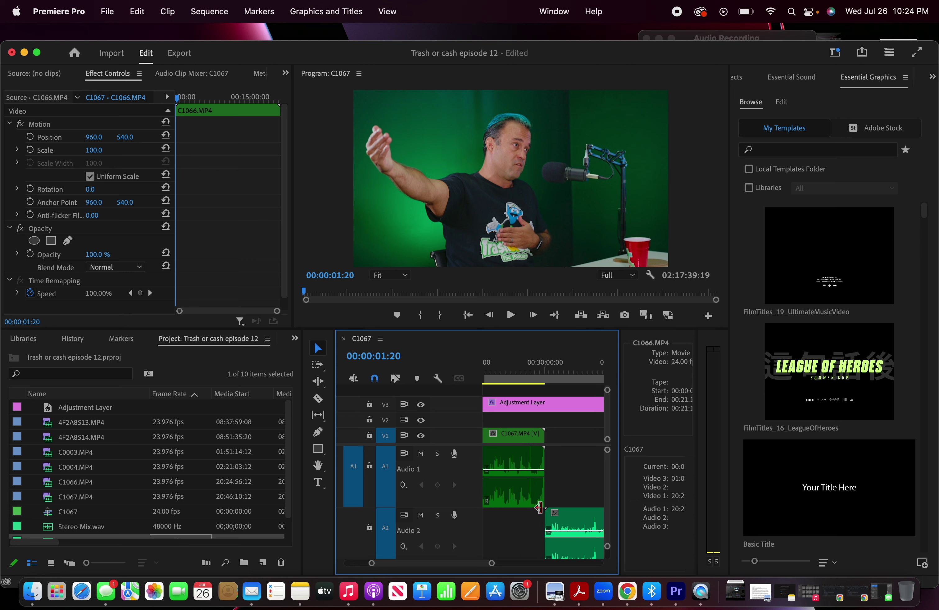
scroll(574, 502, down, 1)
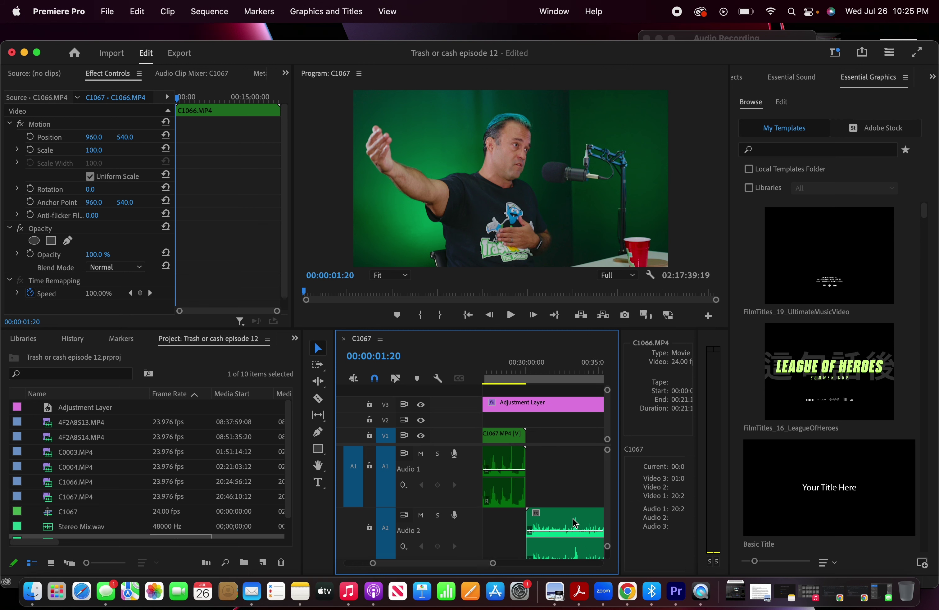
click(532, 368)
key(space)
scroll(535, 369, up, 2)
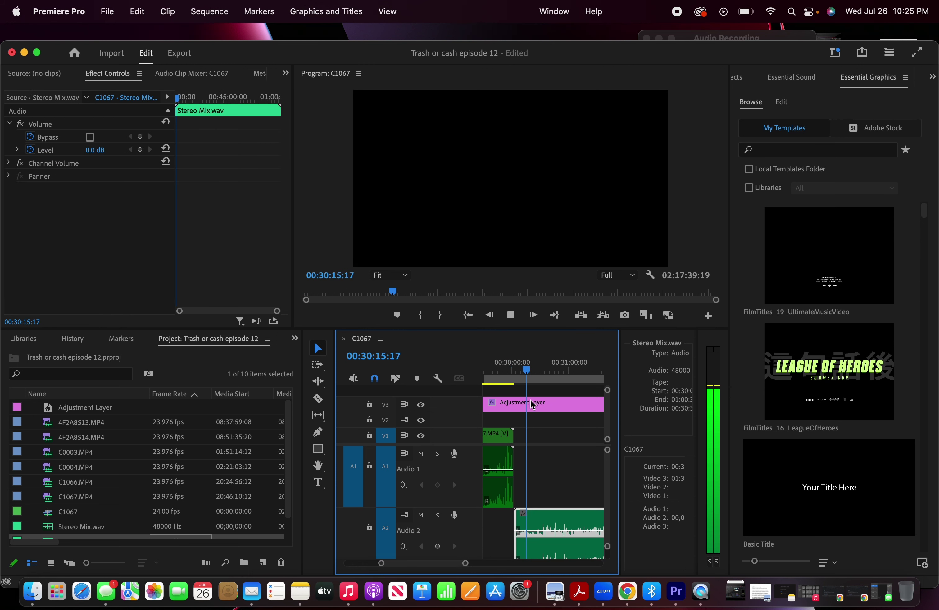
click(521, 370)
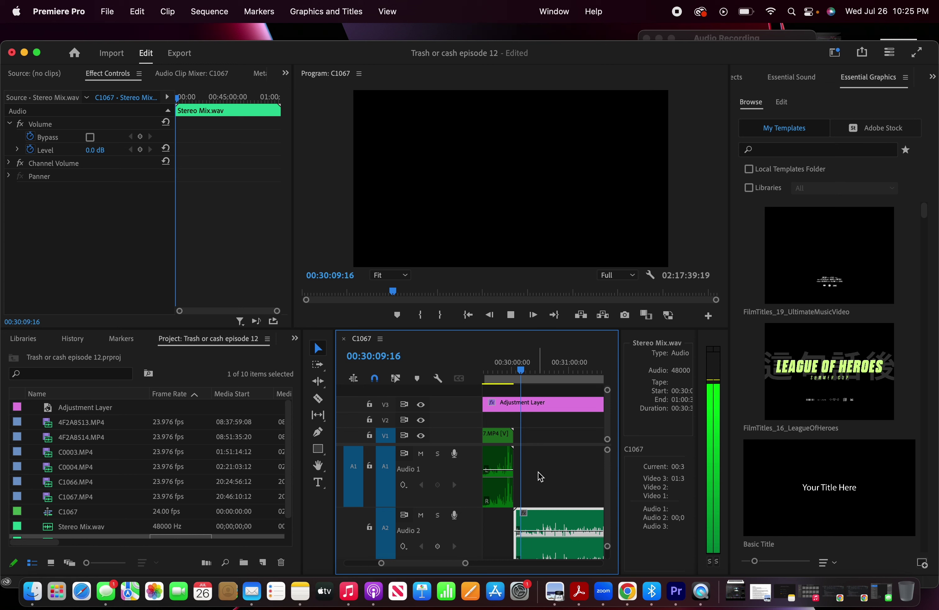
scroll(538, 472, down, 5)
key(space)
drag(528, 373, 396, 369)
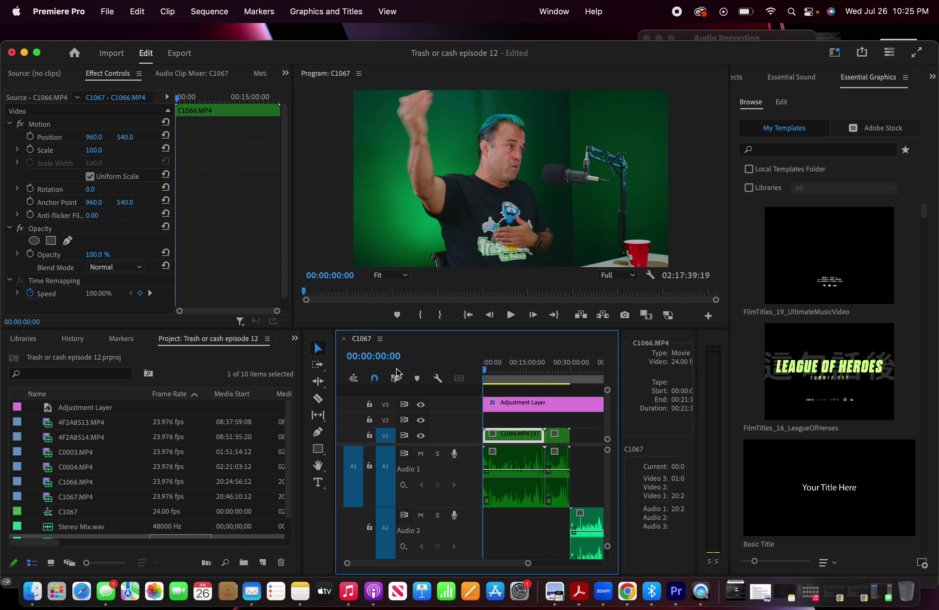
key(space)
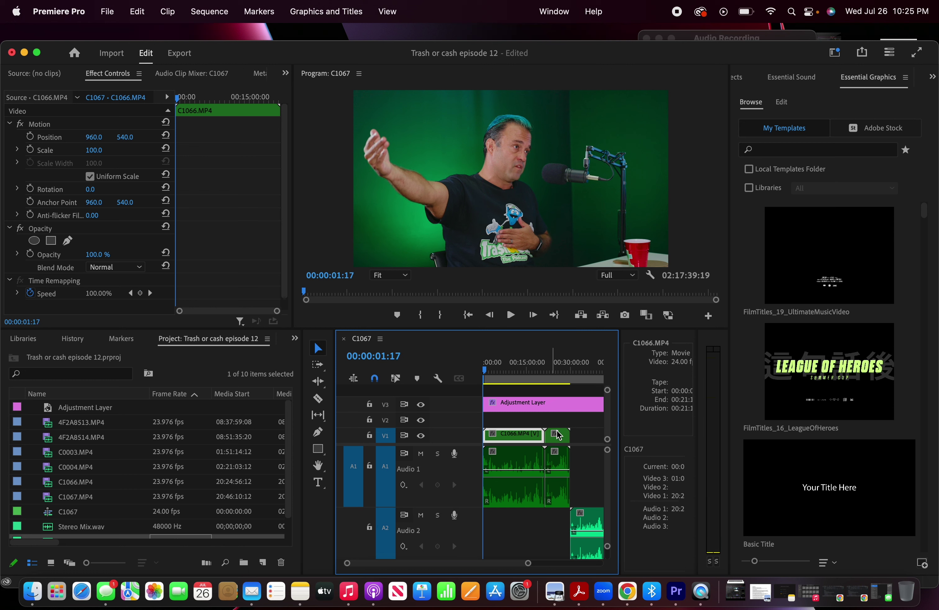
Replay the opening of Stereo Mix.wav from about 00:30:09 and again from about 00:30:08
scroll(590, 484, up, 5)
click(519, 373)
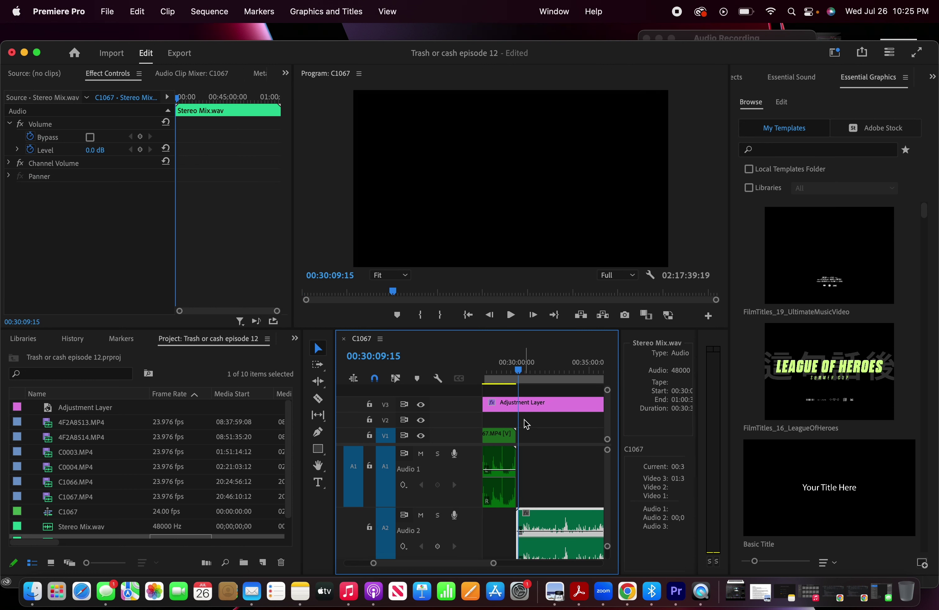
key(space)
scroll(520, 442, up, 2)
click(548, 369)
key(space)
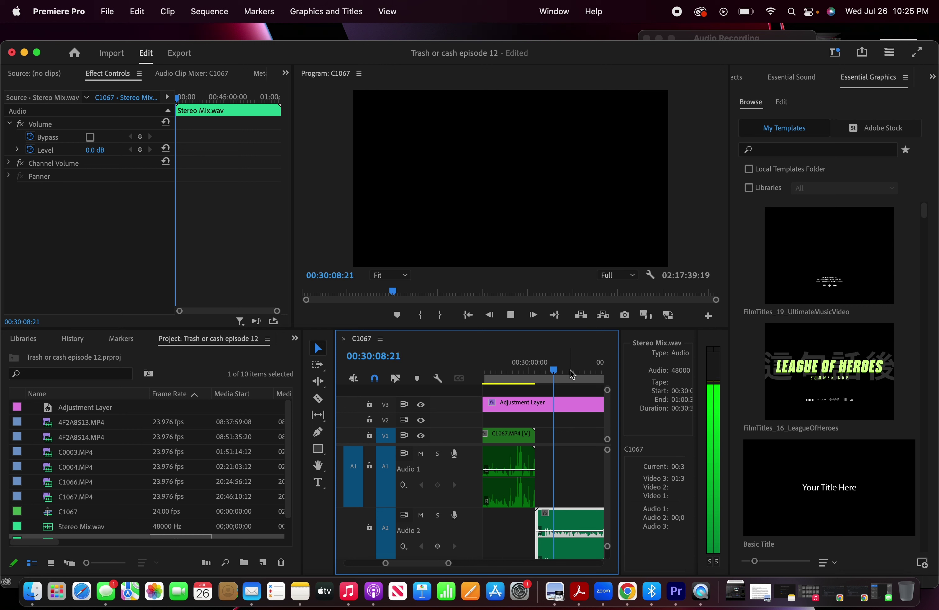
key(space)
Examine the first waveform peaks of Stereo Mix.wav and listen to them from just before 00:30:07
scroll(576, 492, up, 5)
scroll(515, 492, left, 3)
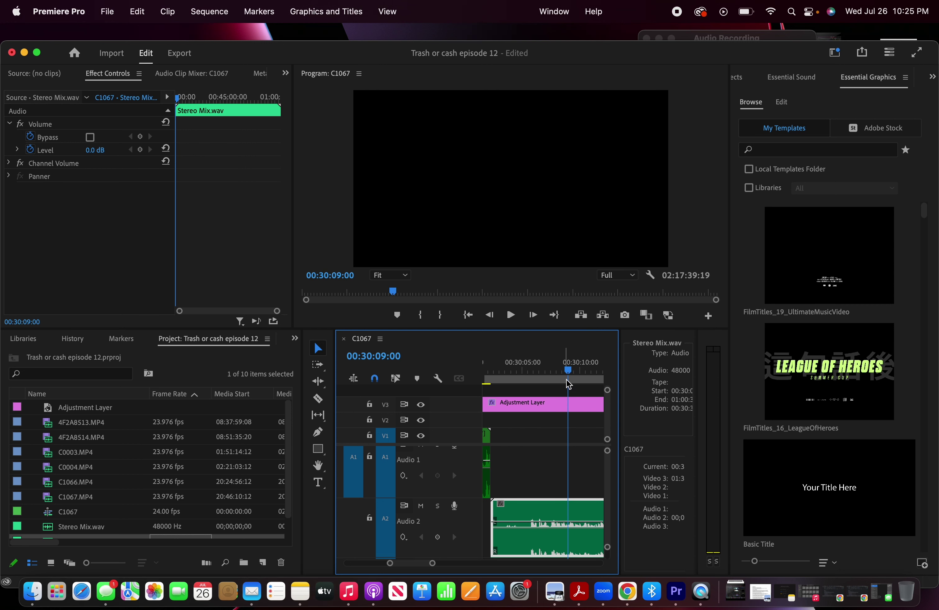
click(547, 378)
key(space)
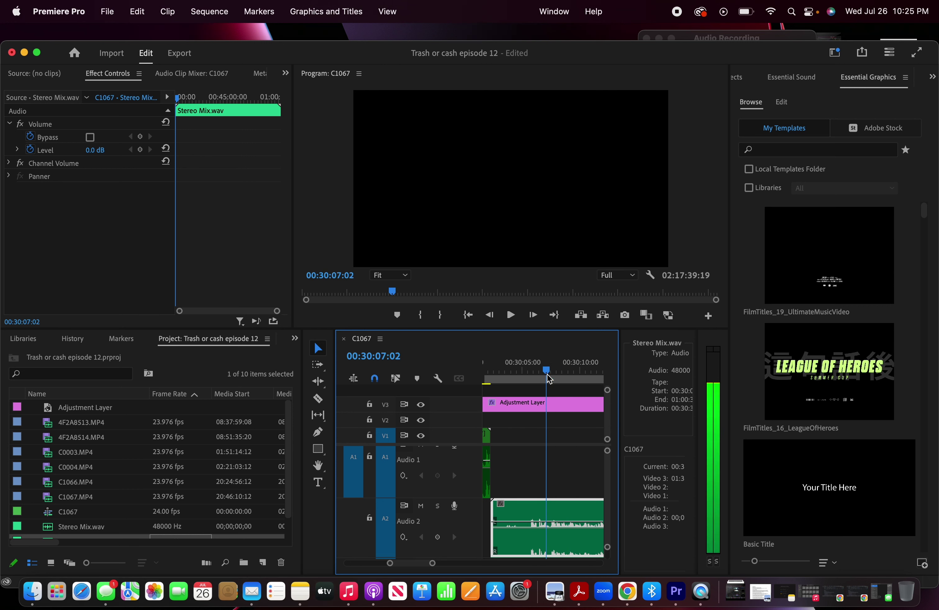
key(space)
Move Stereo Mix.wav on Audio 2 to the start of the sequence, beneath the green camera clips
scroll(550, 517, down, 4)
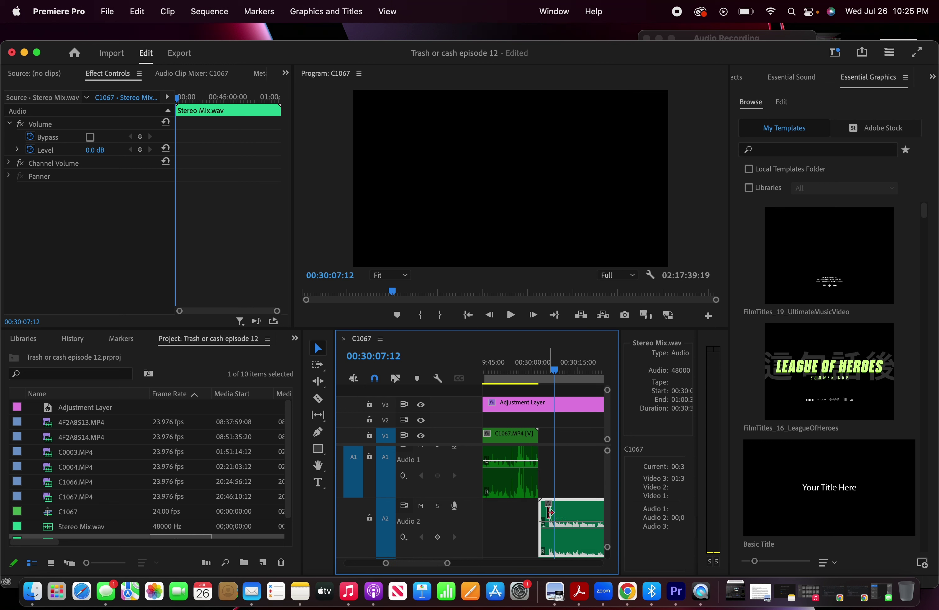
drag(548, 511, 500, 507)
scroll(561, 511, down, 4)
scroll(579, 507, down, 2)
scroll(475, 519, up, 5)
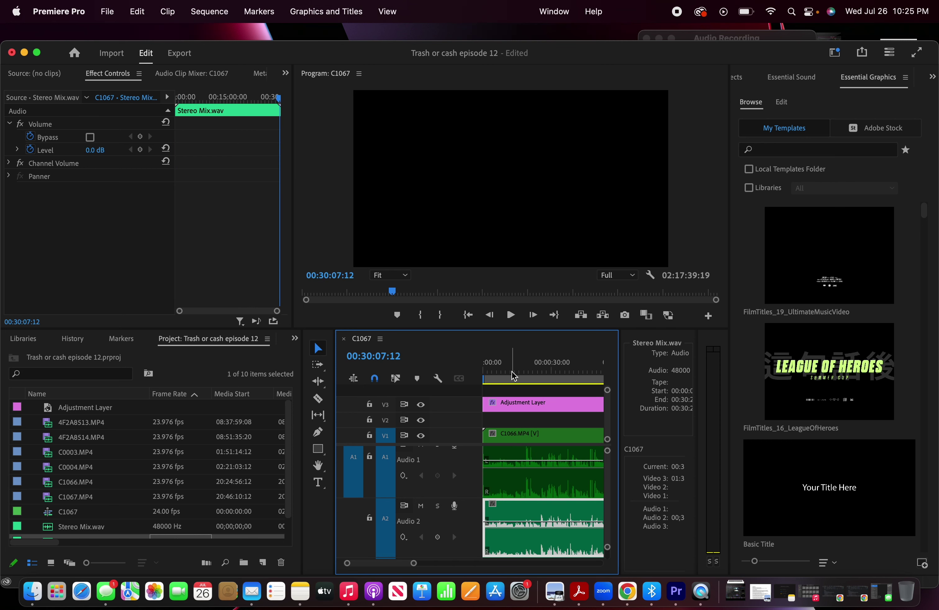
Play the opening of the sequence with both audio tracks and set Stereo Mix.wav flush against the sequence start
key(Home)
key(space)
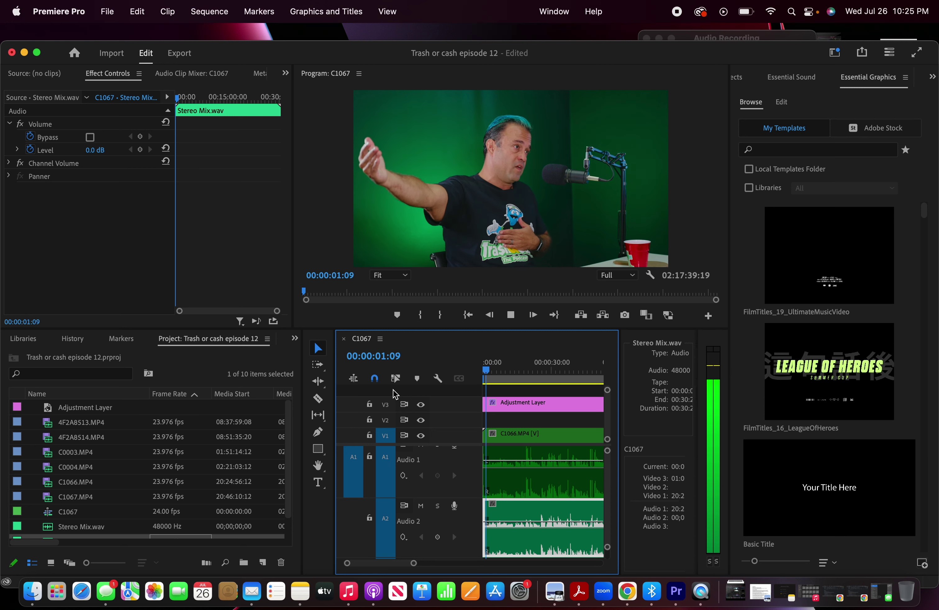
key(space)
key(equal)
key(equal)
key(equal)
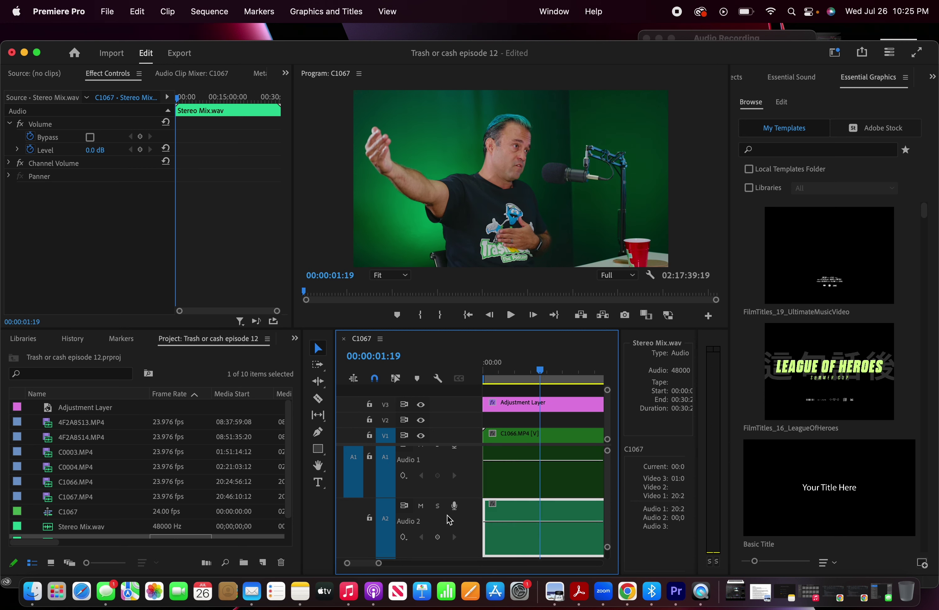
drag(511, 507, 480, 512)
Replay the first half second of the sequence several times to compare C1066.MP4's camera audio with Stereo Mix.wav
key(j)
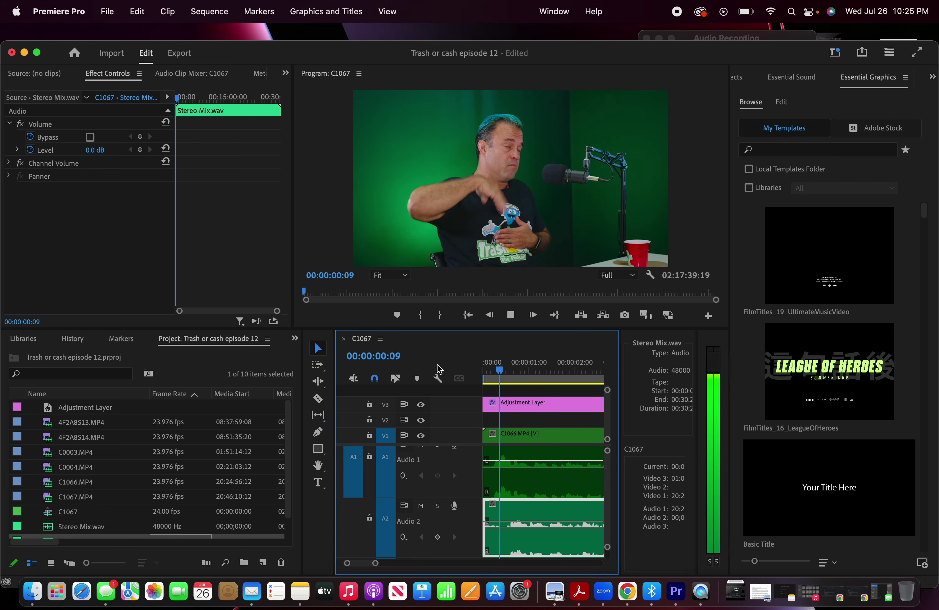
key(k)
drag(502, 364, 434, 363)
key(space)
key(space)
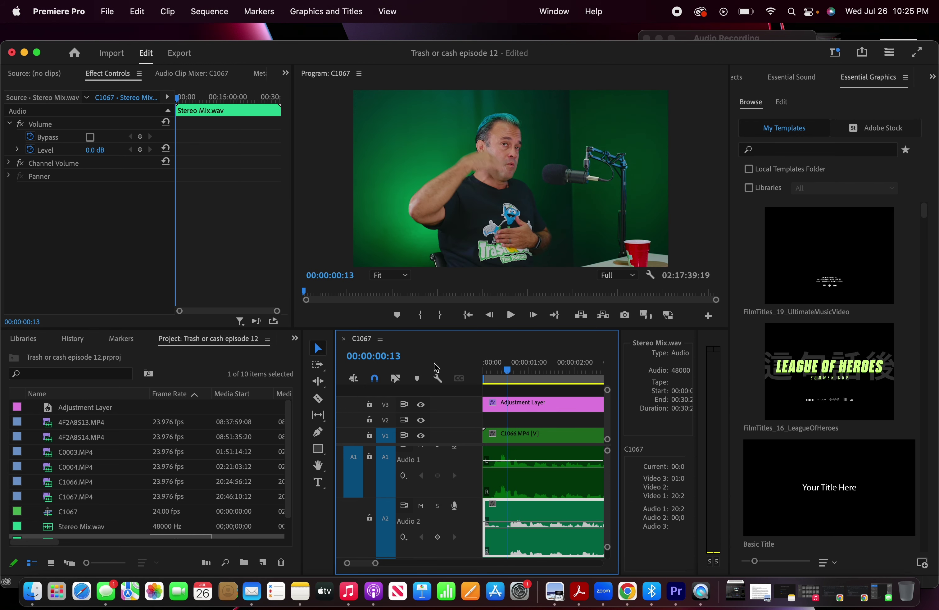
key(space)
key(space)
drag(547, 359, 433, 354)
key(space)
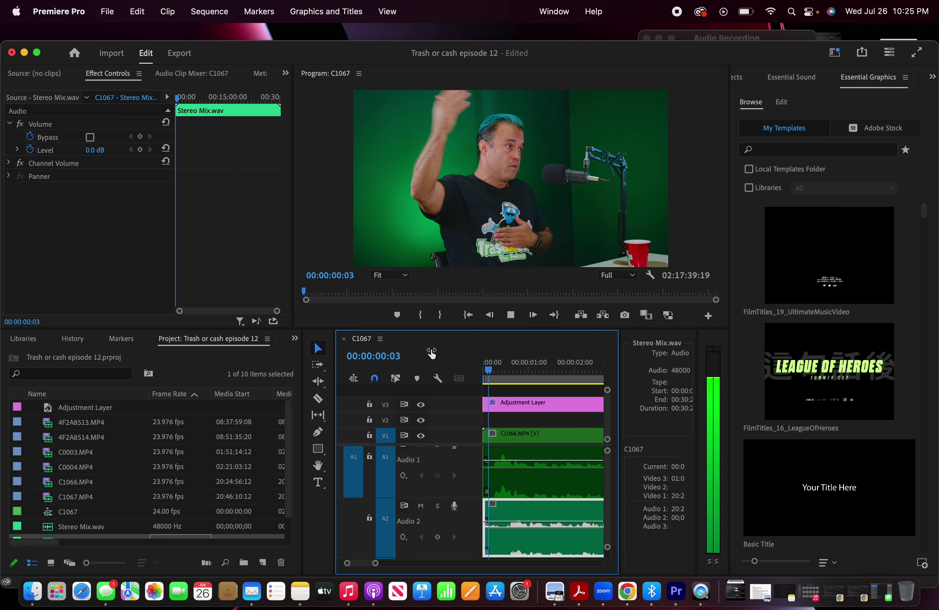
key(space)
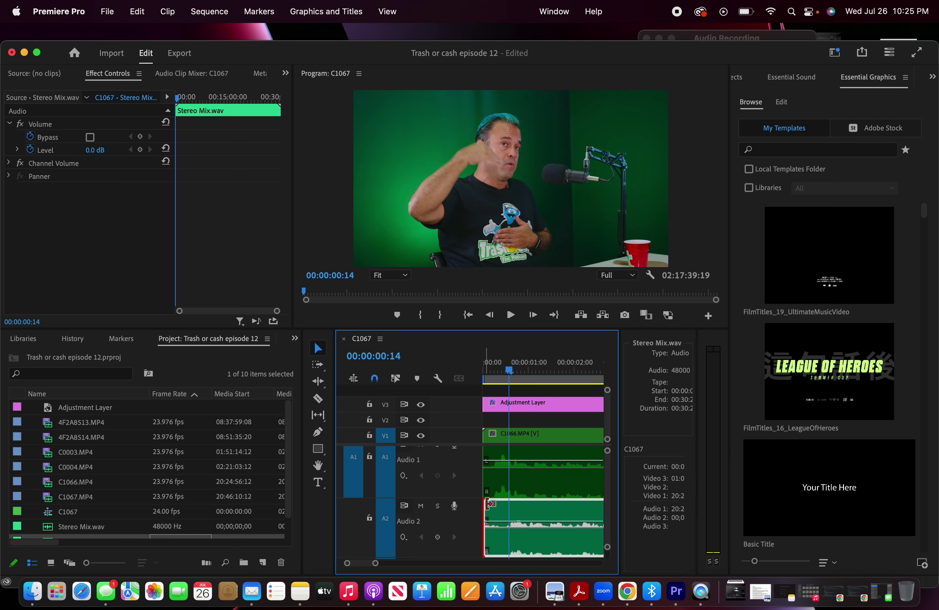
Try offsetting Stereo Mix.wav slightly after the sequence start against the C1066.MP4 waveform, and return it to the start
drag(489, 503, 542, 505)
key(=)
scroll(585, 481, left, 3)
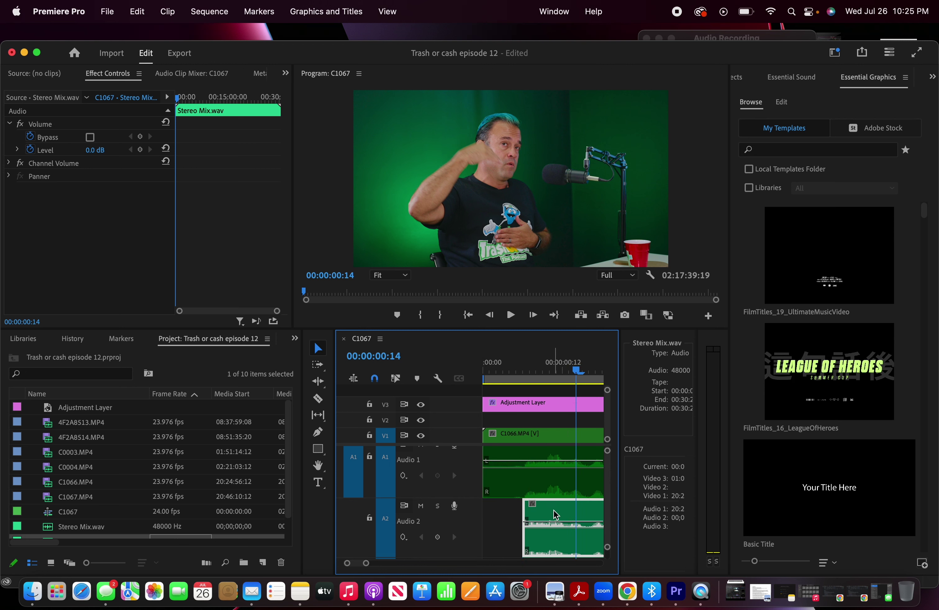
scroll(592, 515, right, 3)
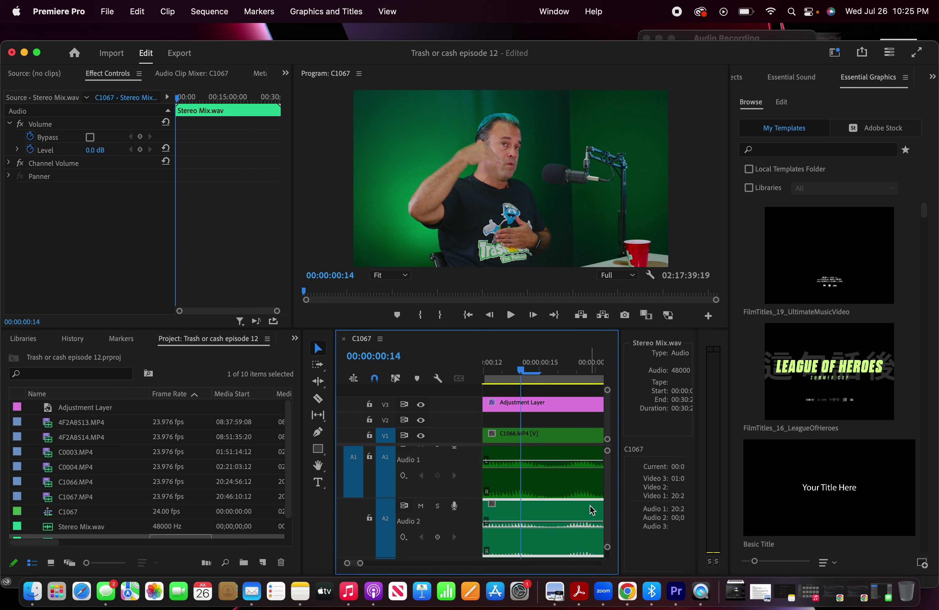
scroll(531, 518, left, 2)
drag(492, 511, 477, 515)
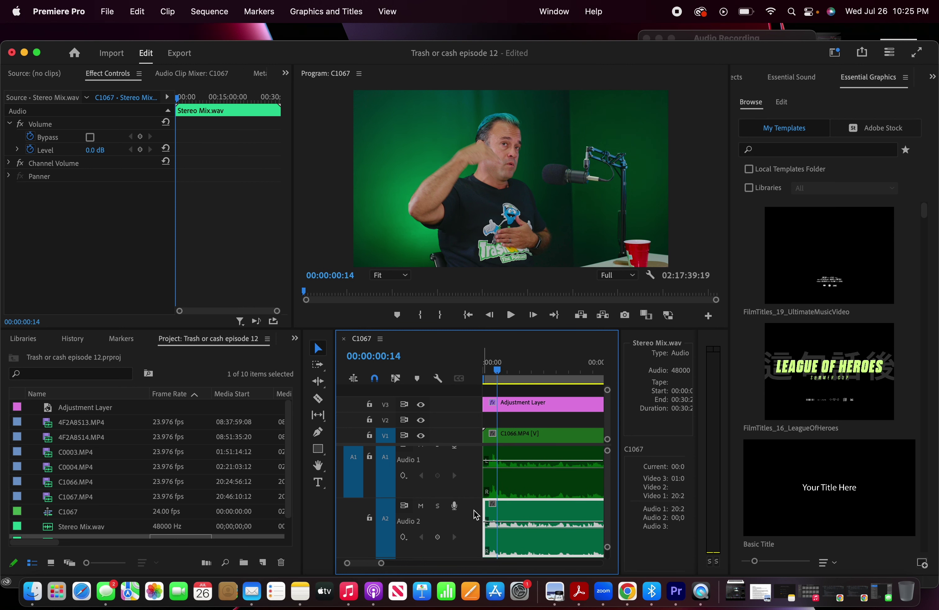
Play the first six seconds of the sequence to check that the mix audio matches the green camera's picture
key(space)
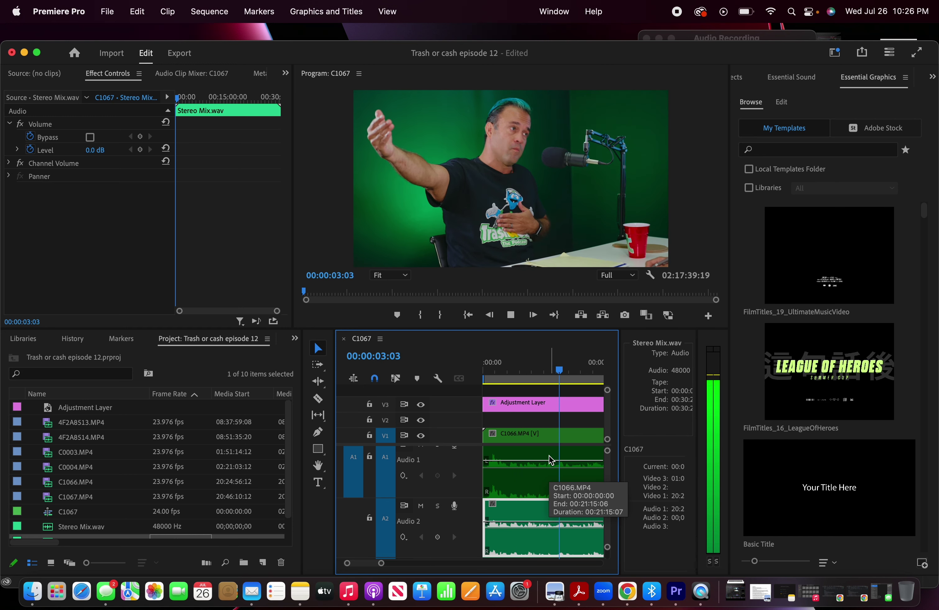
key(minus)
key(minus)
key(minus)
key(minus)
key(minus)
key(minus)
key(minus)
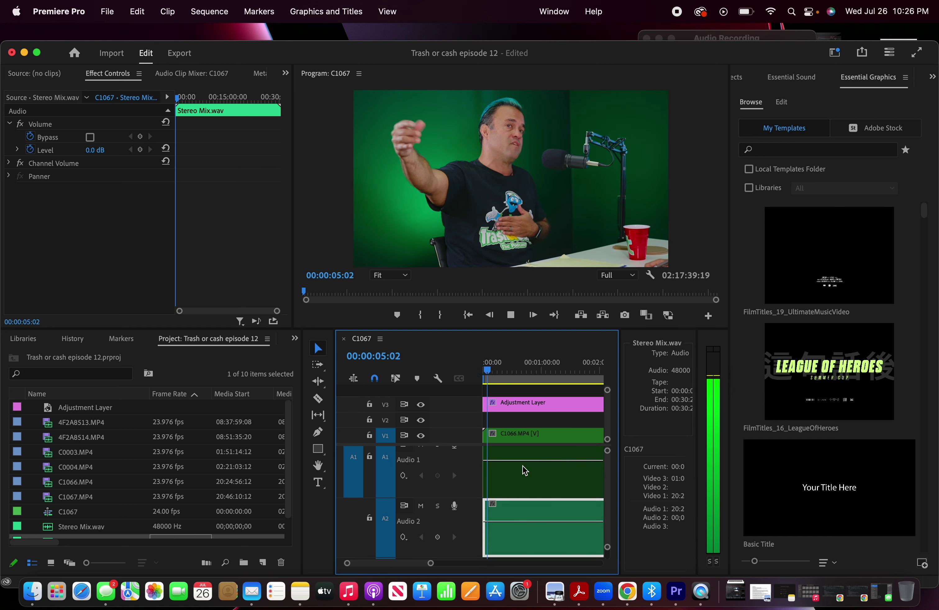
key(space)
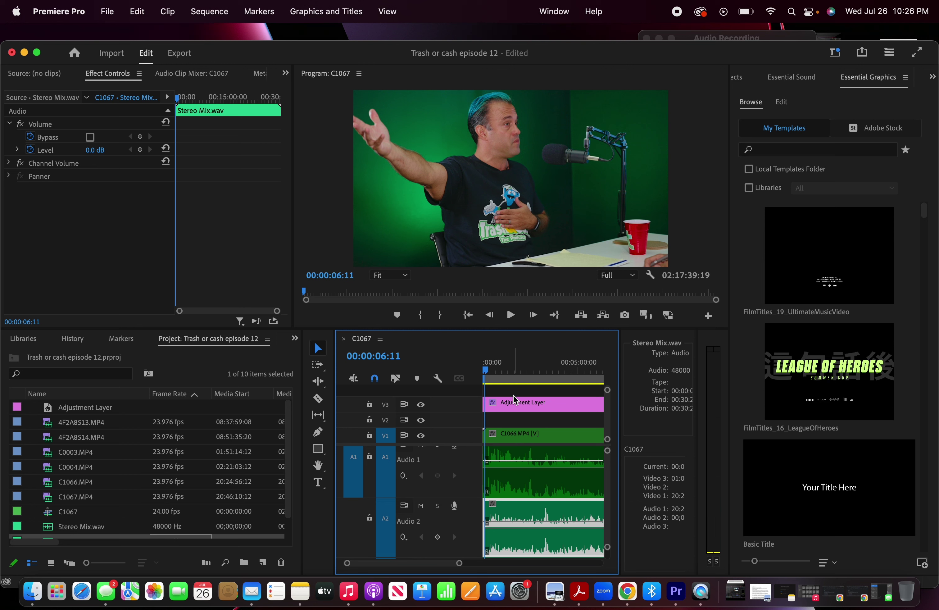
Spot-check the audio sync of C1066.MP4 by playing briefly from about 00:01:30 and 00:11:43
click(512, 371)
key(space)
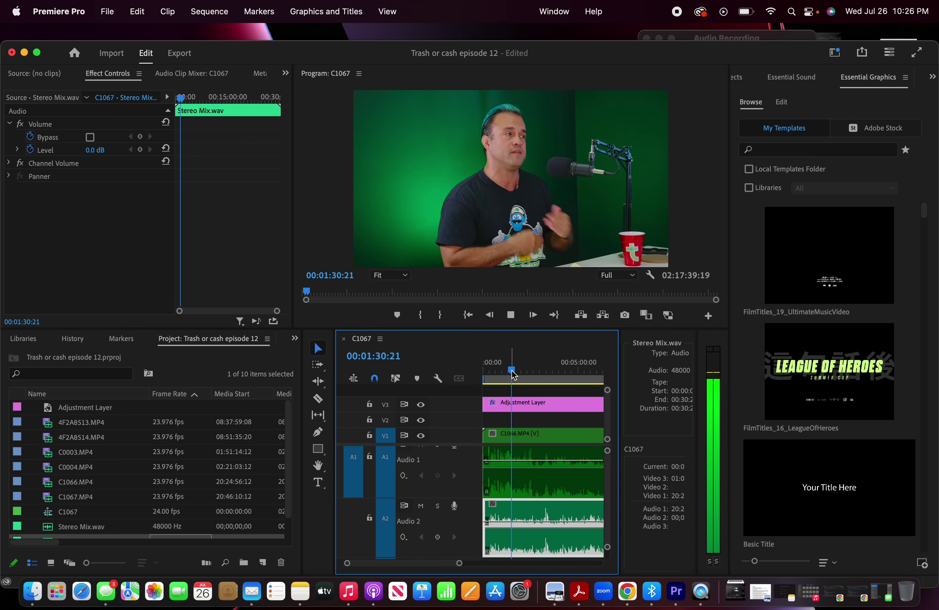
scroll(549, 390, down, 1)
key(space)
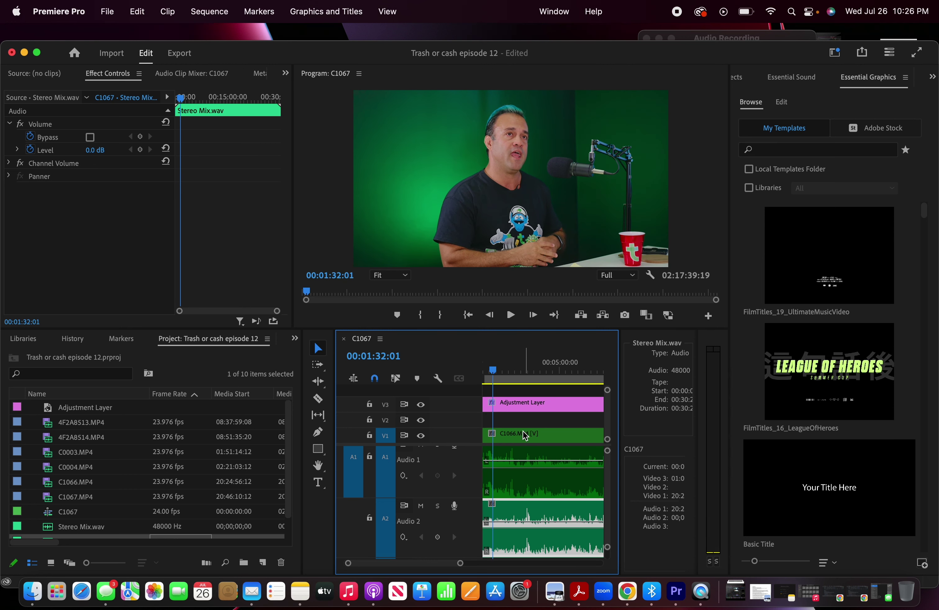
key(minus)
key(minus)
click(543, 363)
key(space)
key(space)
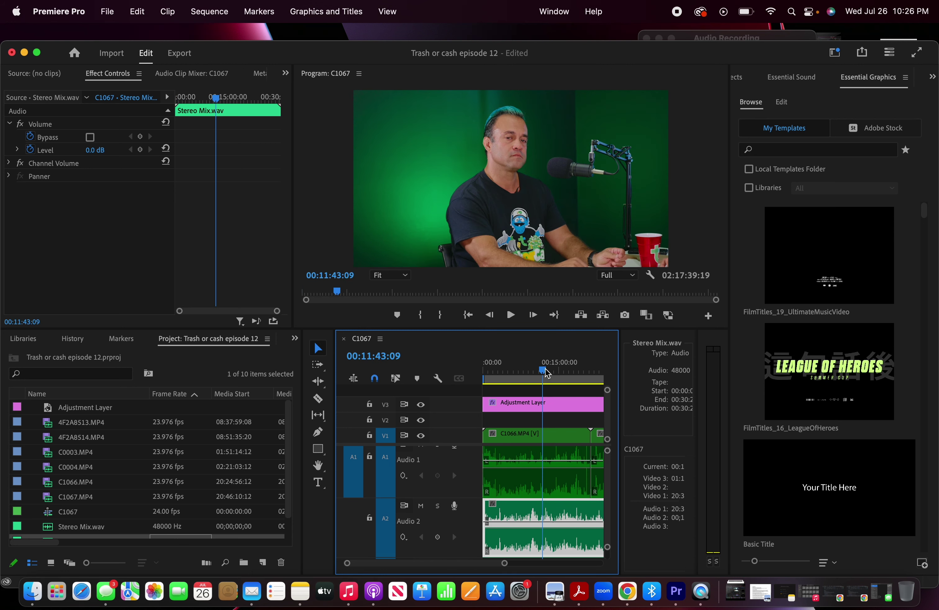
Spot-check the sync further along C1066.MP4 at about 00:13:18, 00:15:24, 00:17:21 and 00:18:34
click(551, 368)
key(space)
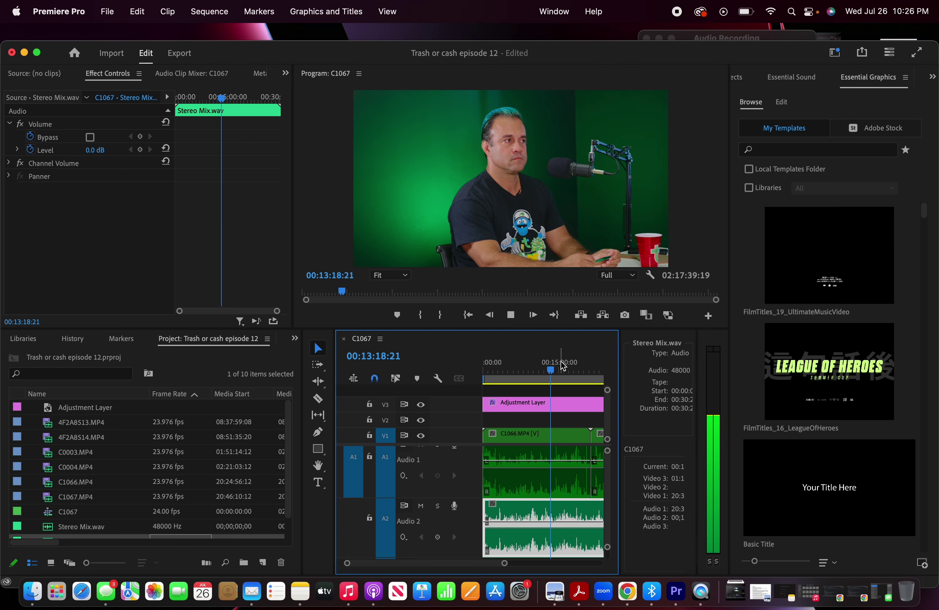
click(562, 367)
key(space)
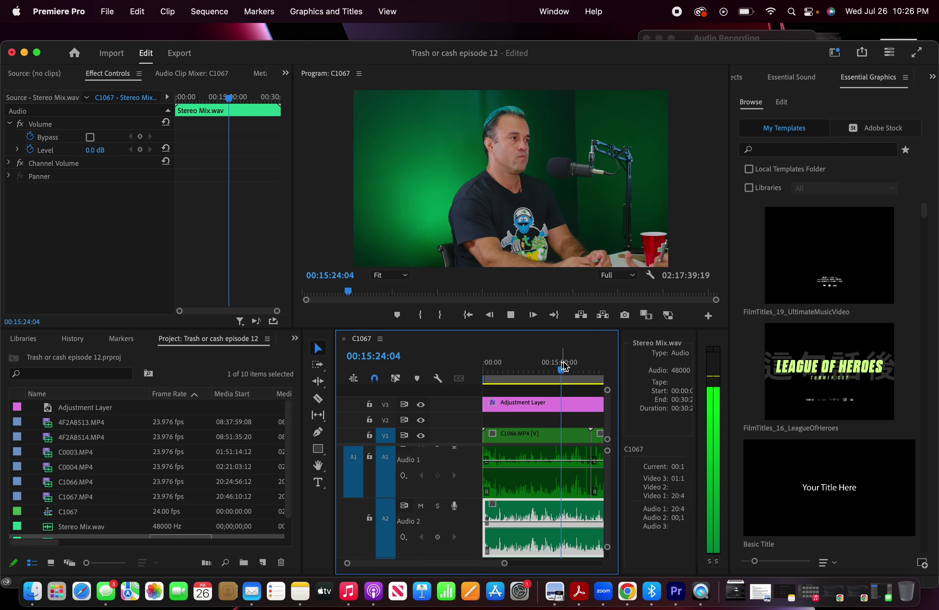
click(571, 368)
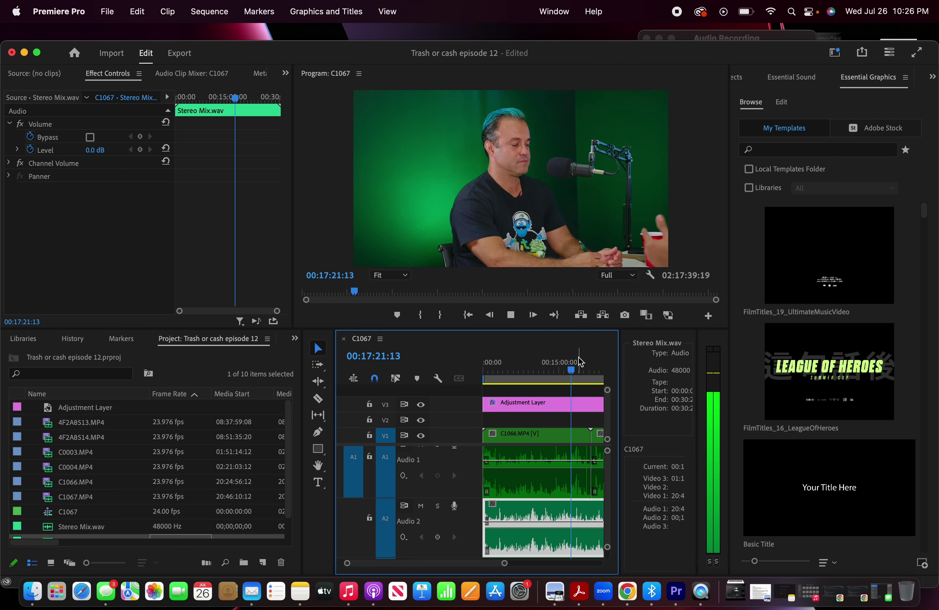
click(577, 368)
scroll(581, 429, up, 5)
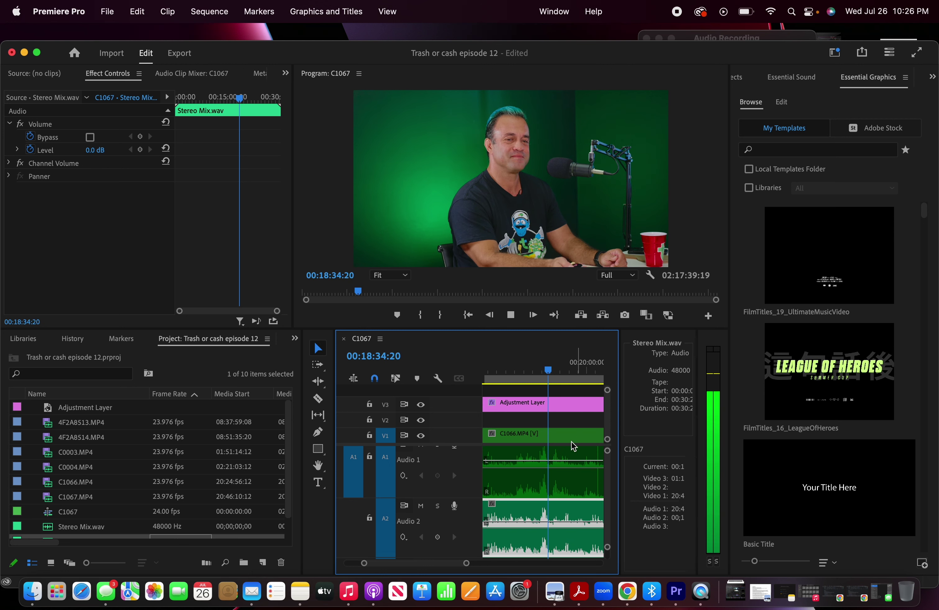
key(space)
Compare the camera and mix waveforms around 00:18:35 and play from about 00:19:09
scroll(563, 478, up, 5)
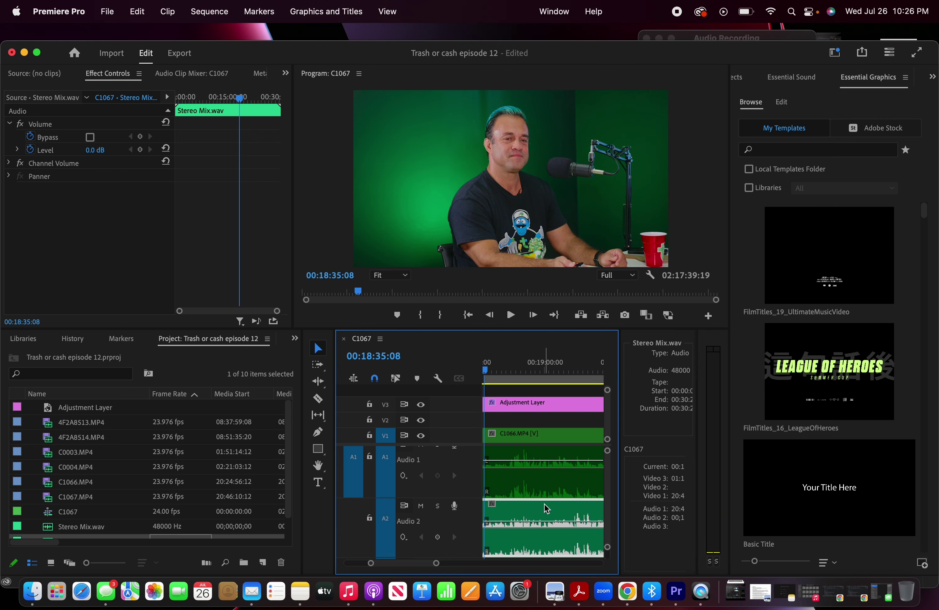
scroll(547, 505, down, 2)
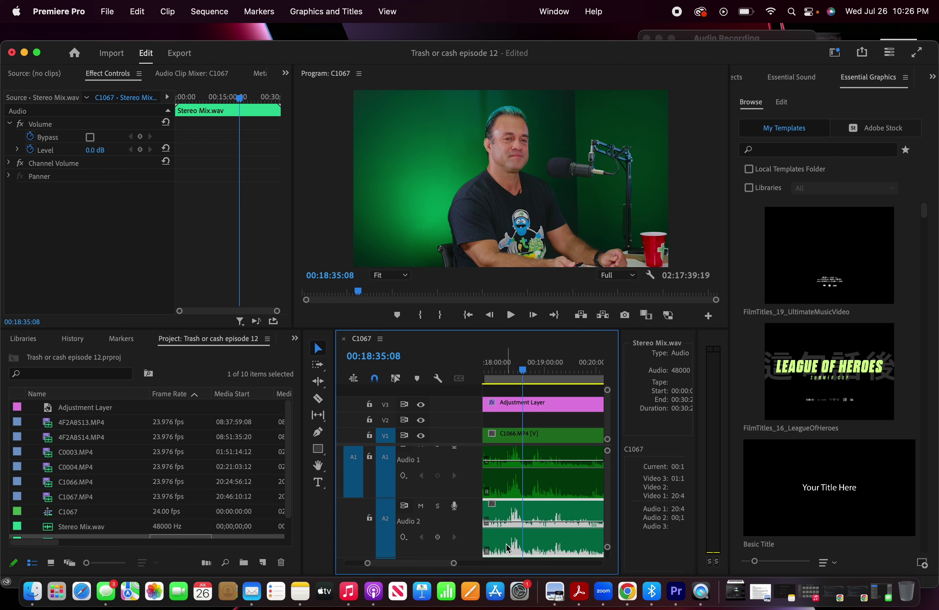
click(556, 382)
key(space)
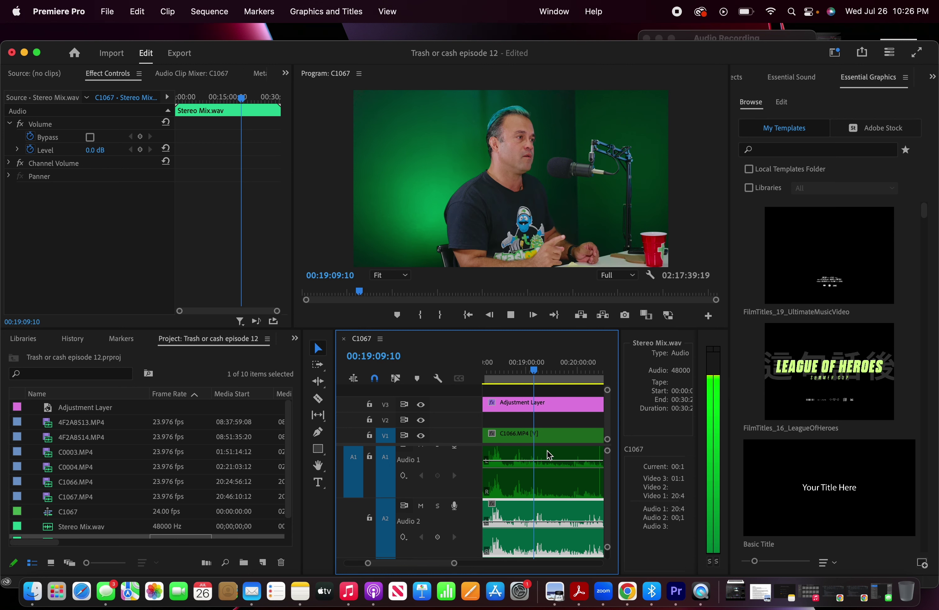
Check the sync near the end of C1066.MP4 by playing from about 00:20:30 and 00:20:23 and comparing the waveforms
scroll(562, 414, down, 4)
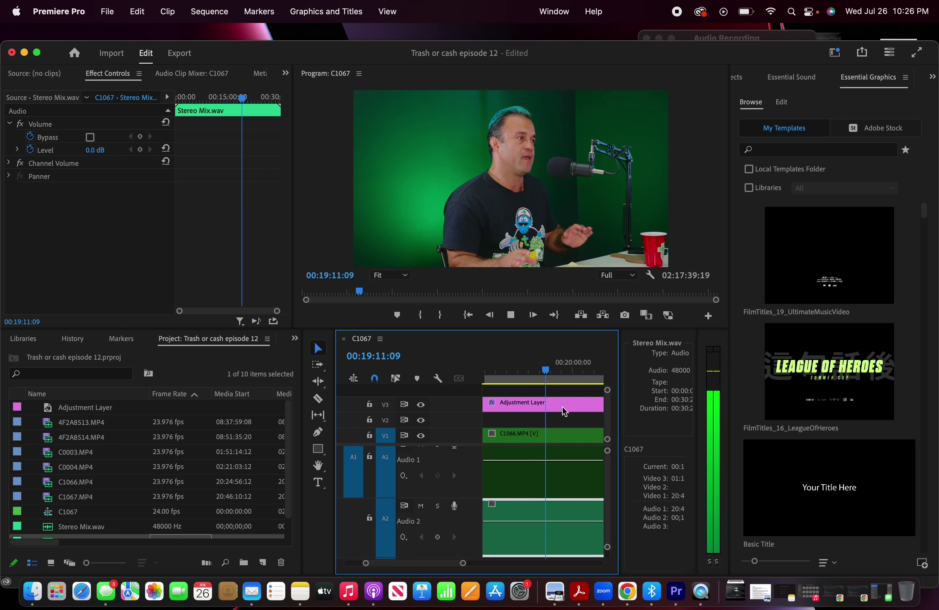
click(522, 363)
key(space)
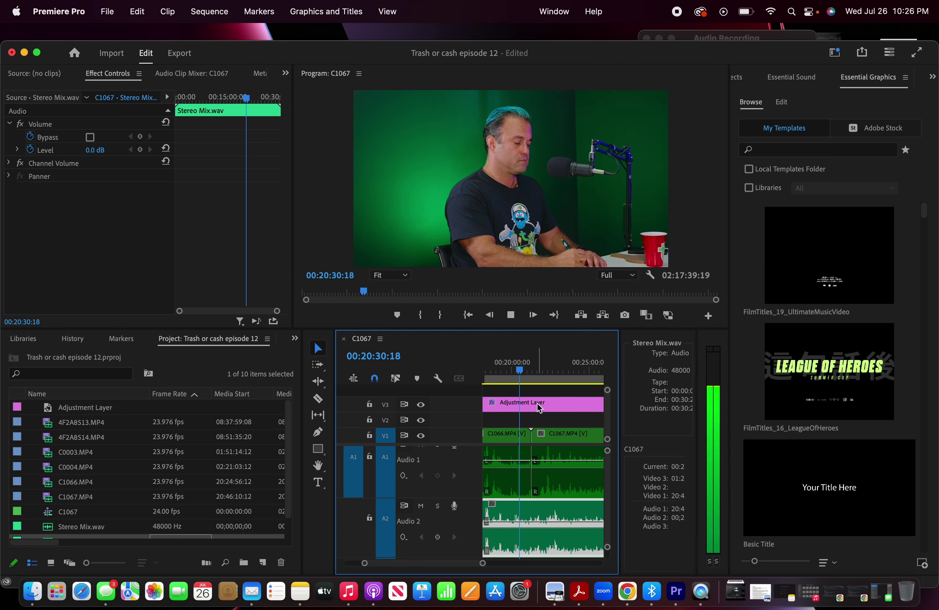
scroll(531, 375, up, 4)
click(534, 371)
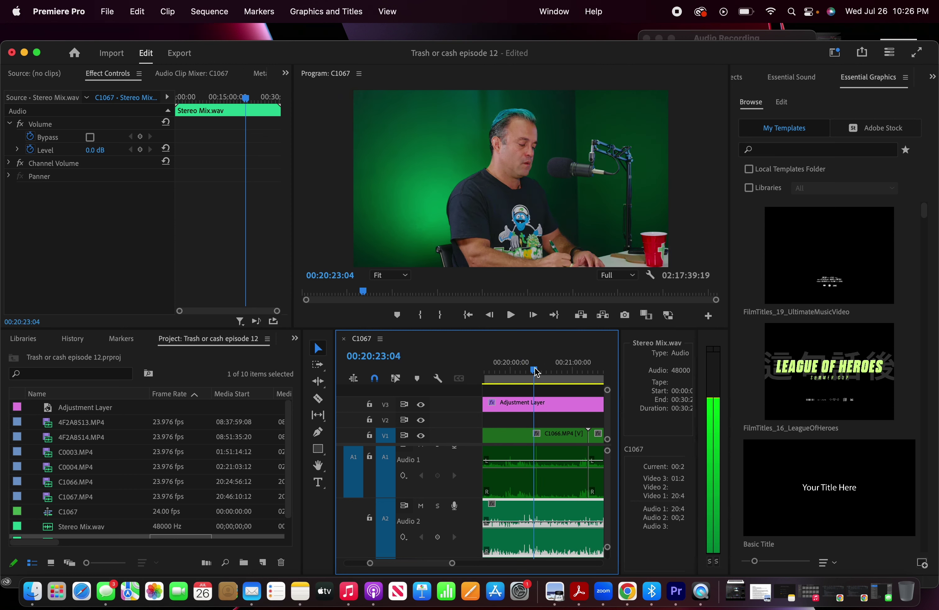
scroll(550, 418, up, 3)
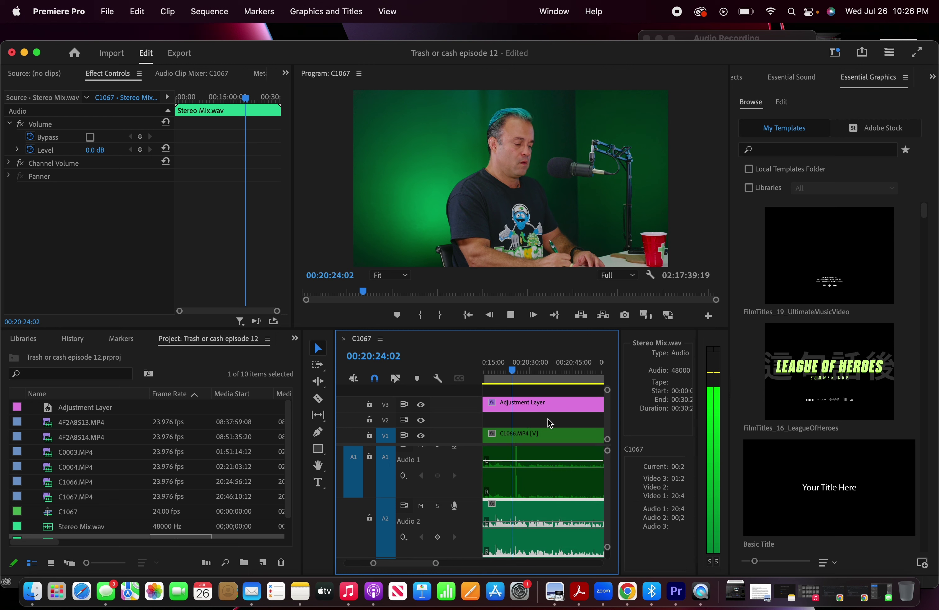
scroll(544, 460, down, 4)
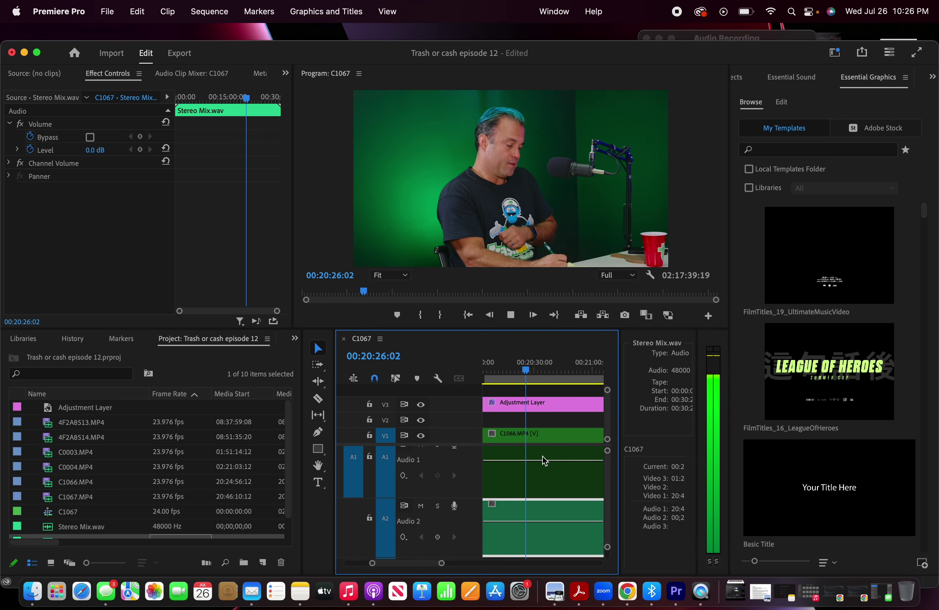
Play the sequence at about 00:20:47 and at the junction of C1066.MP4 and C1067.MP4, about 00:21:12
click(552, 353)
key(space)
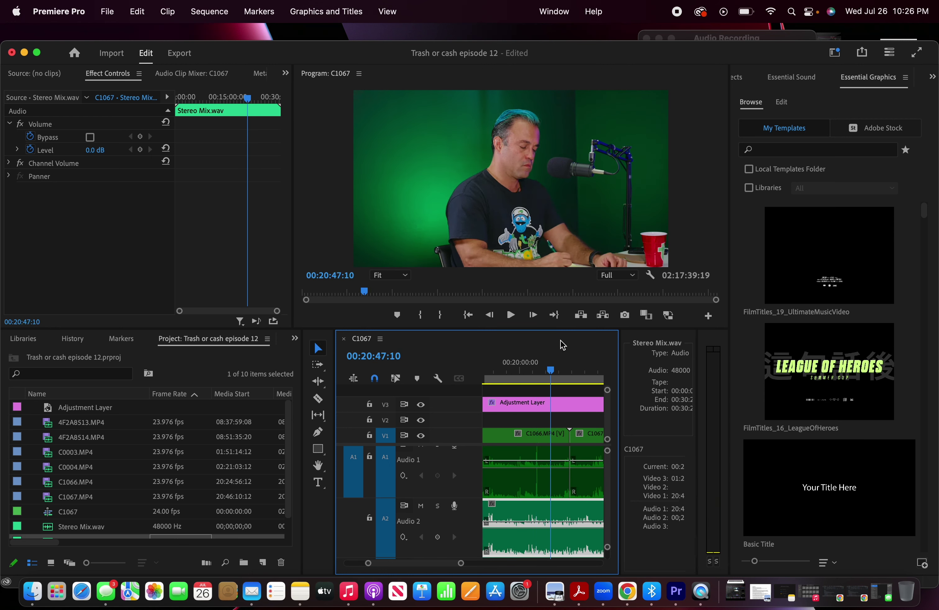
click(569, 374)
key(space)
scroll(561, 470, down, 2)
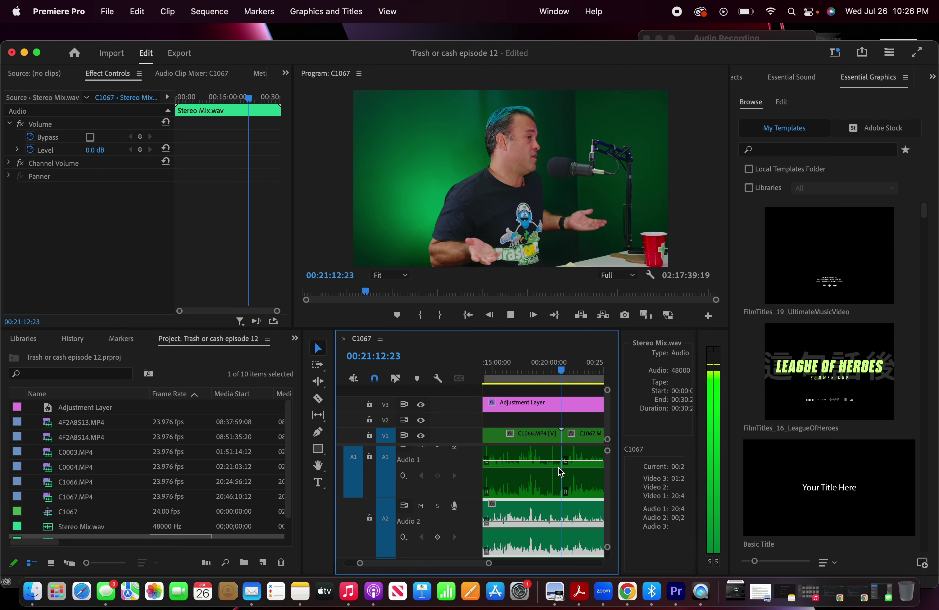
Stop playback and delete C1066.MP4's camera audio from Audio 1, keeping its video
key(space)
click(548, 458)
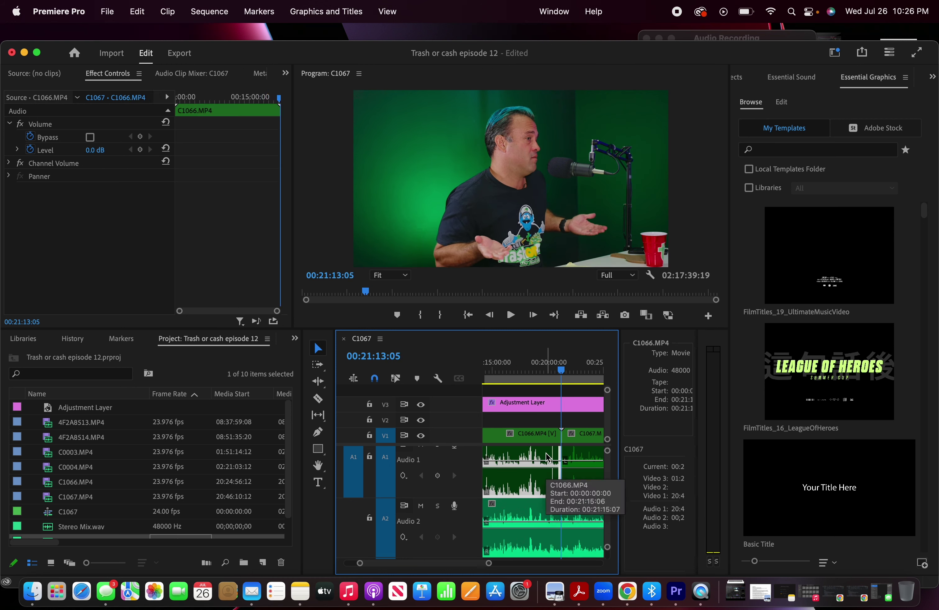
key(=)
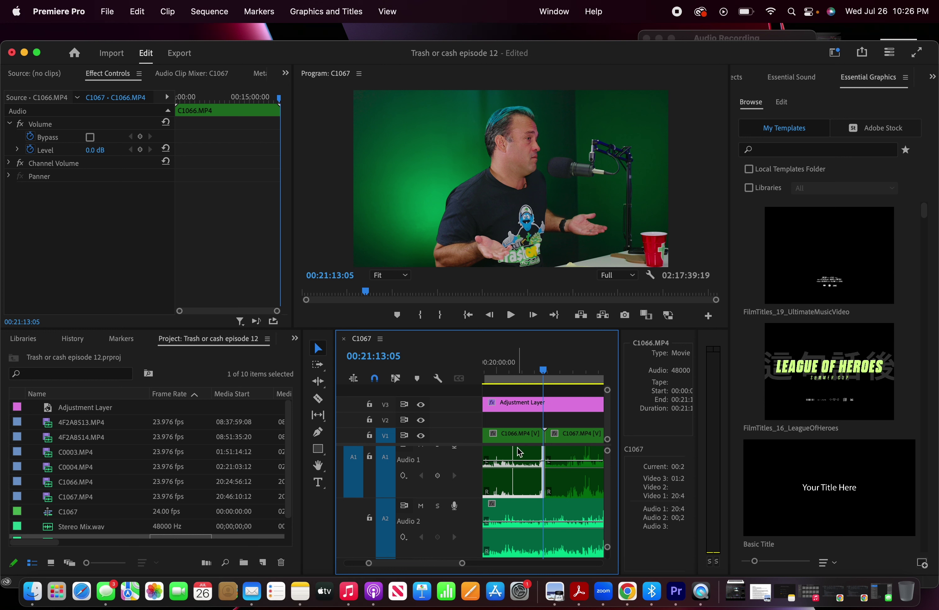
key(Delete)
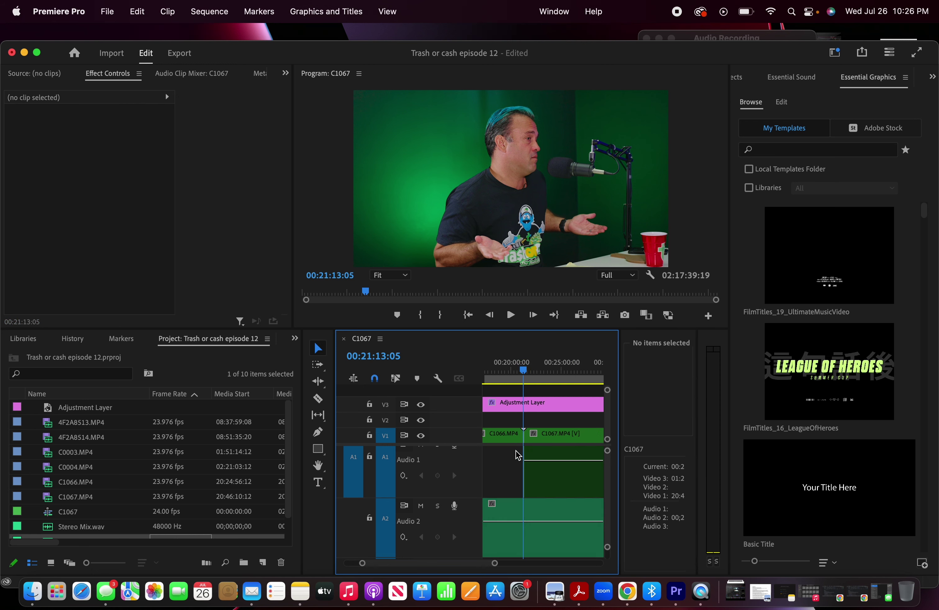
Play the sequence from its beginning to hear C1066.MP4 with only the Stereo Mix.wav audio
key(minus)
key(minus)
key(Home)
key(space)
key(=)
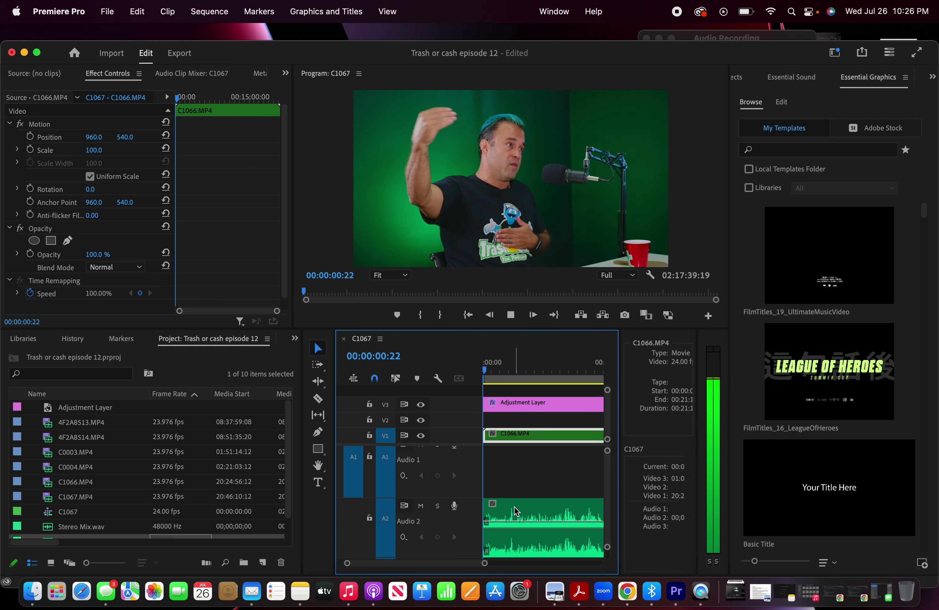
key(space)
Raise the Stereo Mix.wav clip's volume to 8.7 dB, then to 9.9 dB, listening to each level
drag(510, 521, 510, 516)
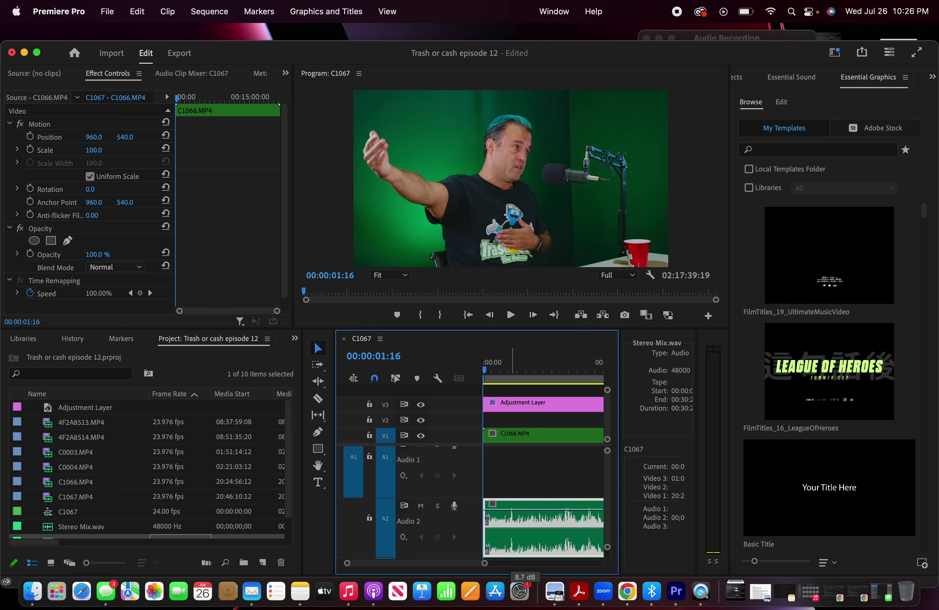
key(space)
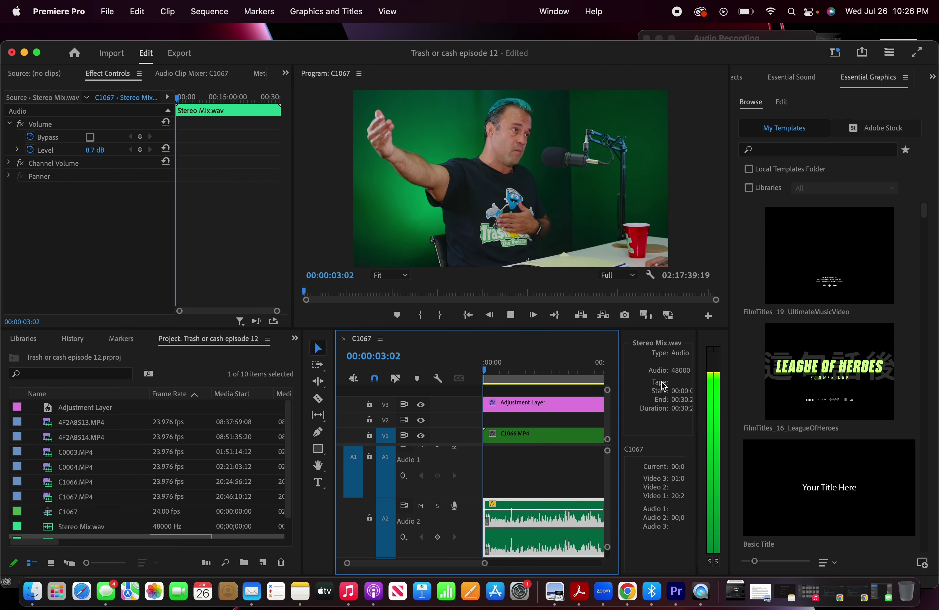
key(space)
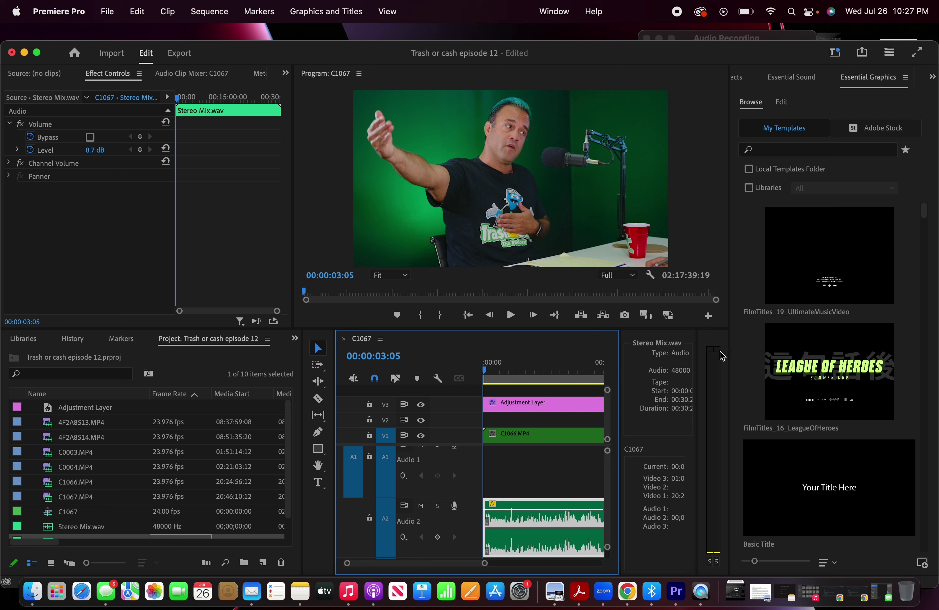
key(space)
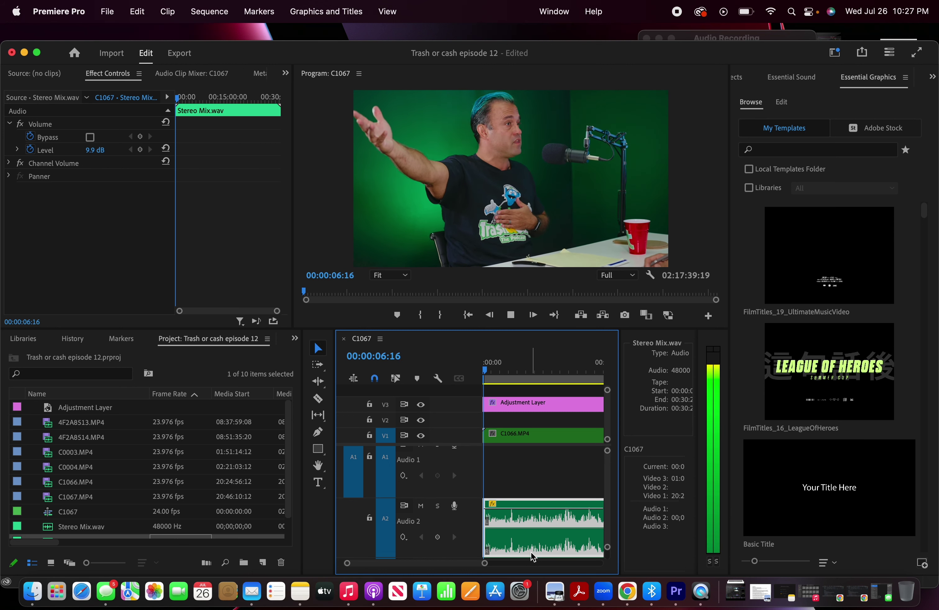
key(minus)
key(space)
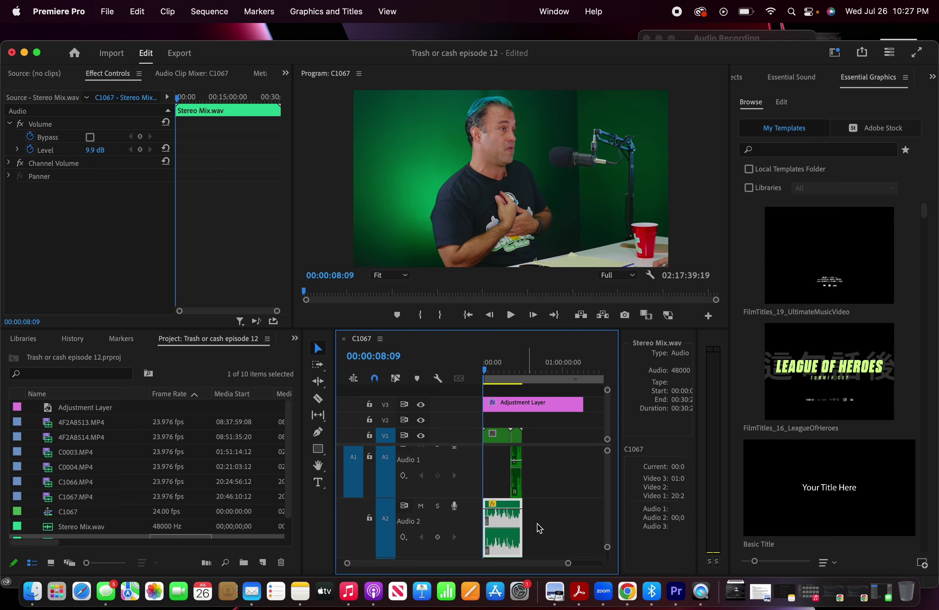
Play the start of C1067.MP4 from just after its junction with C1066.MP4, around 00:21:18
key(equal)
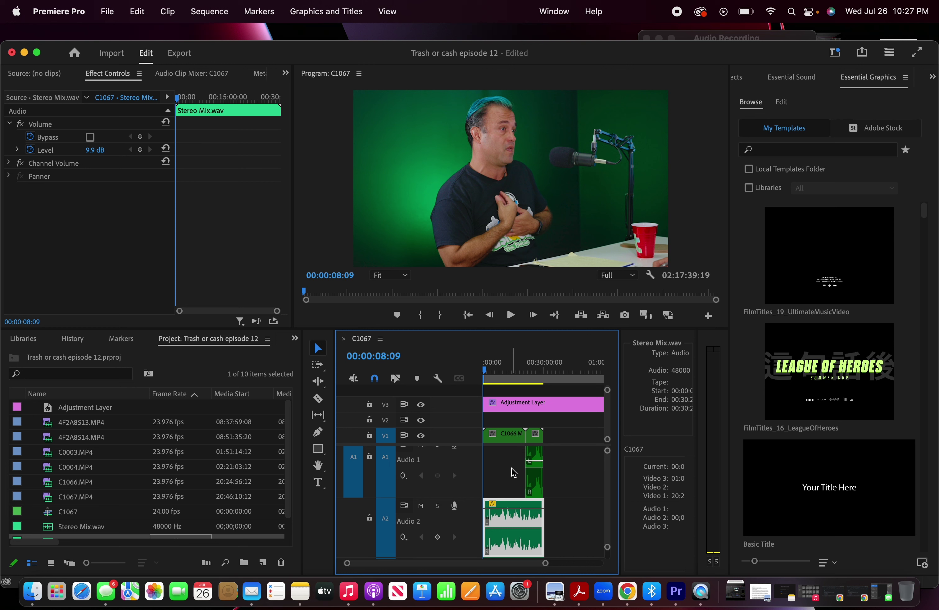
key(equal)
key(equal)
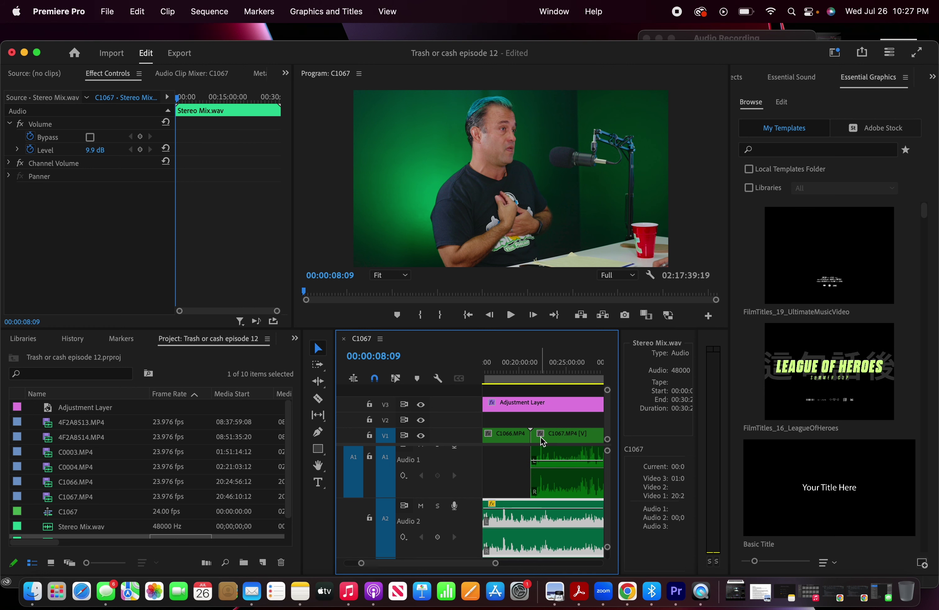
key(equal)
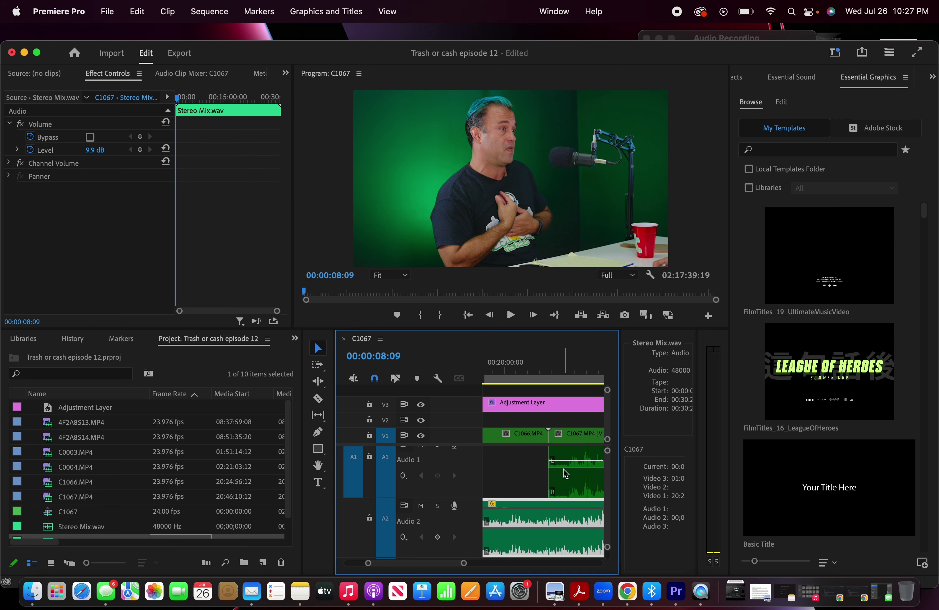
scroll(559, 455, right, 2)
click(535, 374)
key(space)
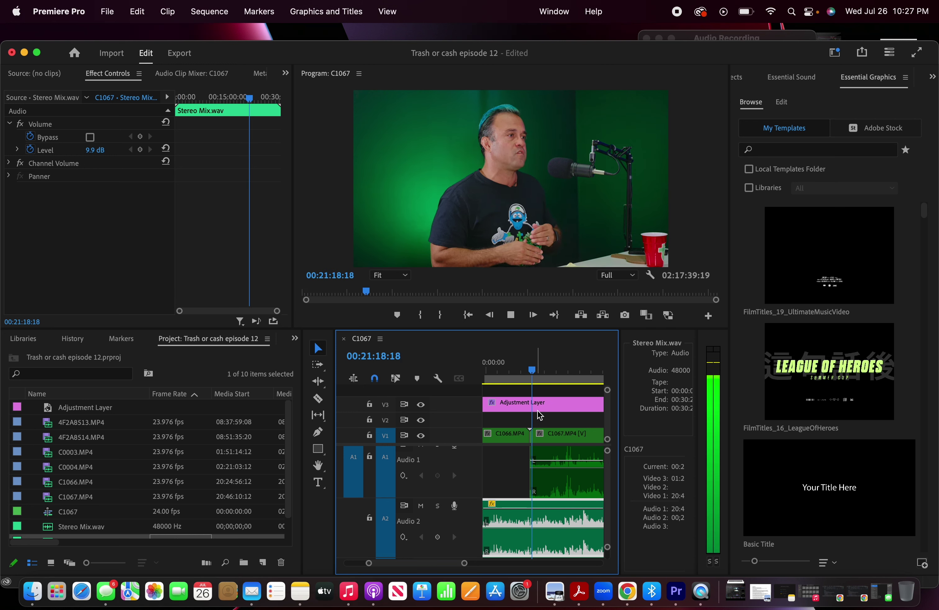
scroll(532, 448, right, 1)
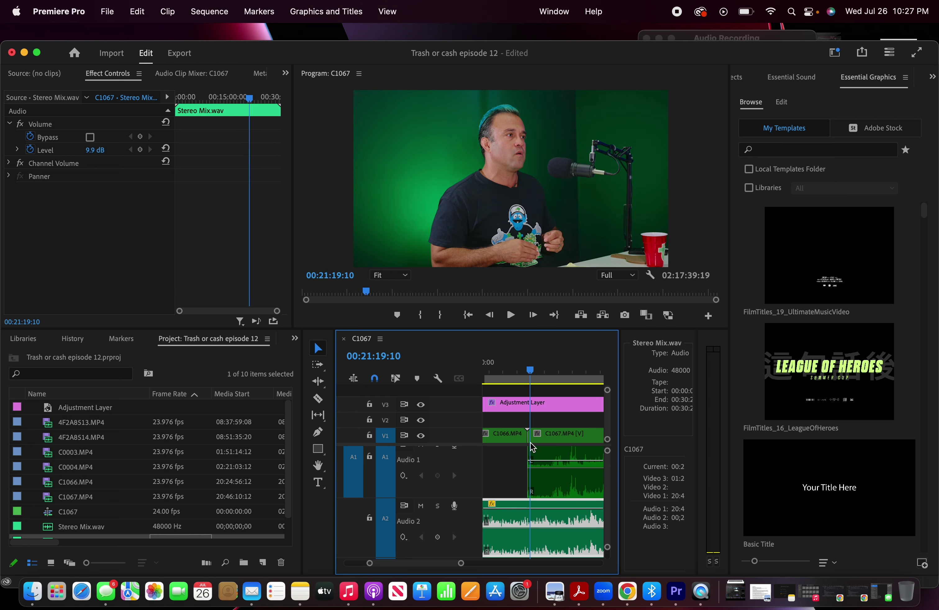
Move C1067.MP4 away from C1066.MP4 so it starts at 00:21:19:10
click(556, 414)
click(551, 440)
scroll(524, 443, up, 5)
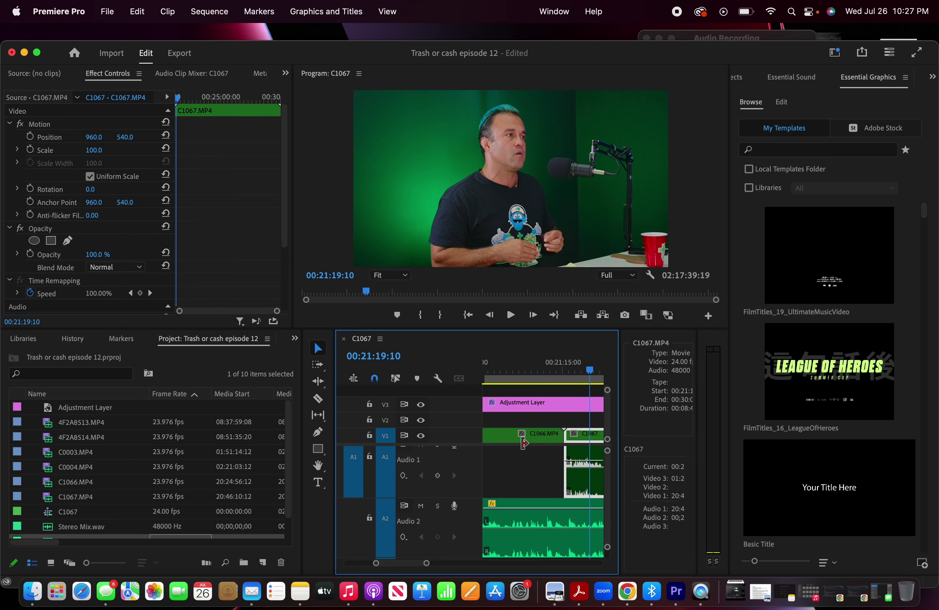
drag(577, 437, 544, 436)
scroll(552, 437, down, 5)
scroll(533, 447, up, 5)
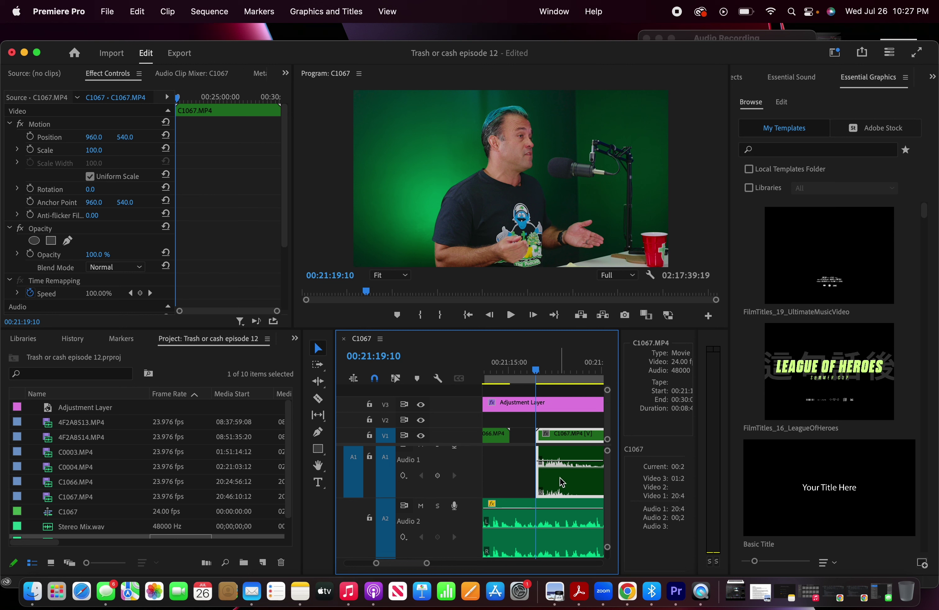
Play the gap between C1066.MP4 and C1067.MP4 from about 00:21:15 to hear the mix there
click(508, 361)
key(space)
scroll(508, 362, up, 3)
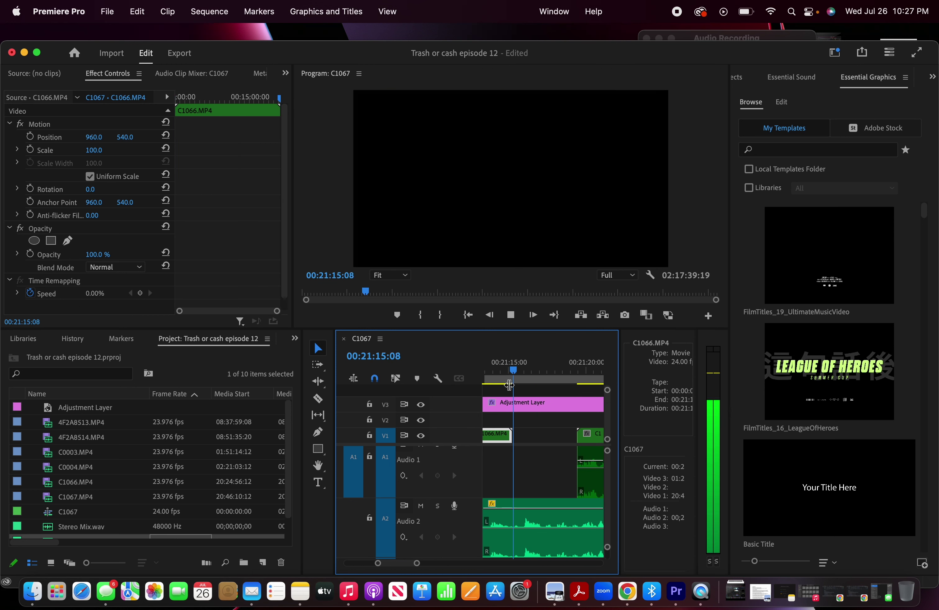
key(space)
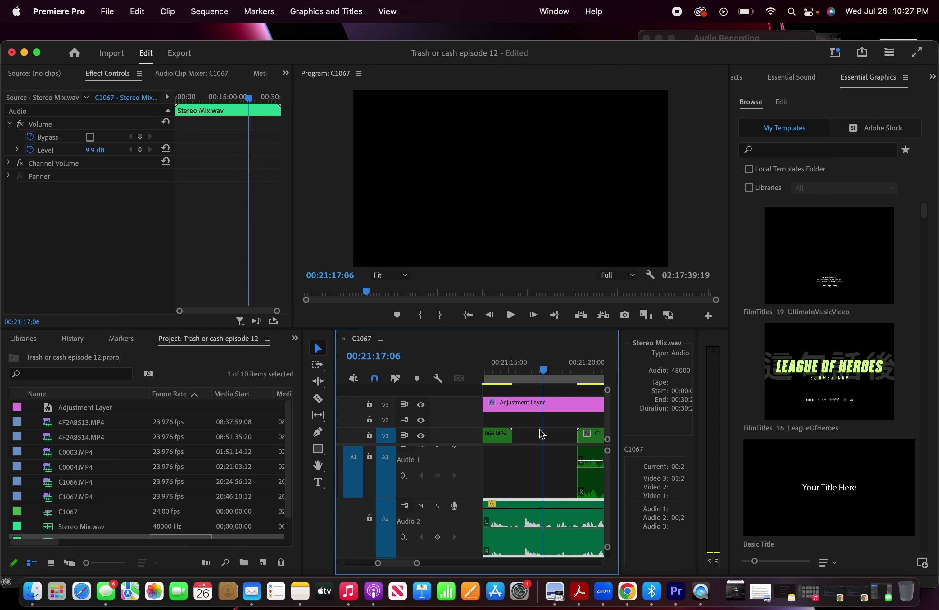
Move C1067.MP4 clear of Stereo Mix.wav so it starts at about 00:40:08
scroll(541, 435, down, 4)
scroll(540, 434, down, 4)
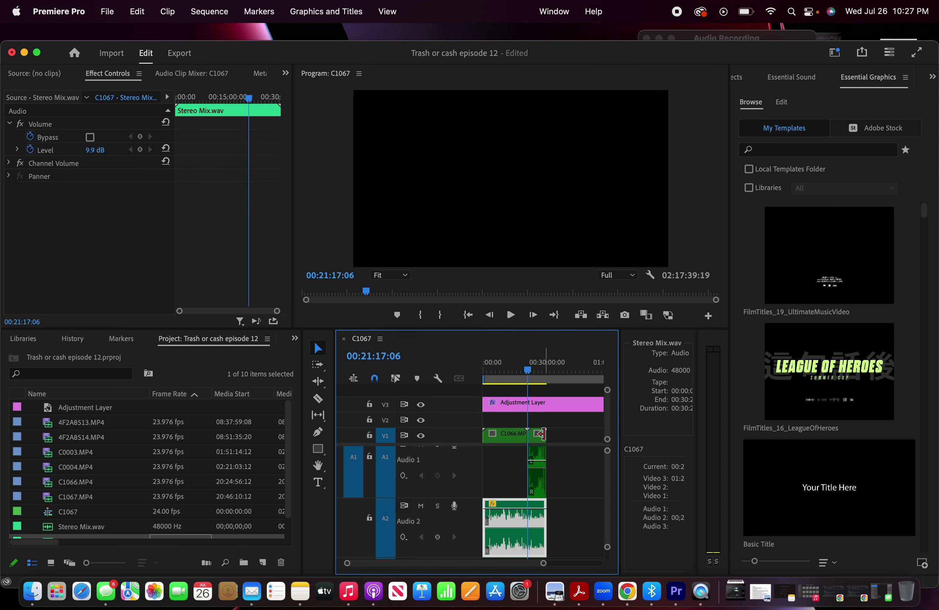
click(539, 436)
scroll(540, 437, up, 3)
drag(540, 436, 576, 431)
click(558, 386)
scroll(561, 433, up, 3)
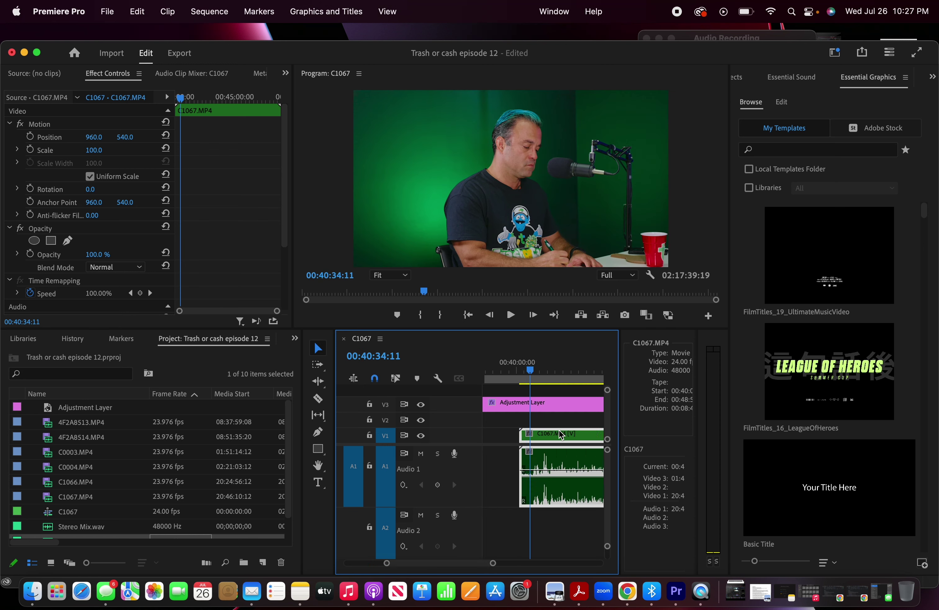
Play the opening of C1067.MP4 with its camera audio from about 00:40:06
drag(527, 372, 521, 369)
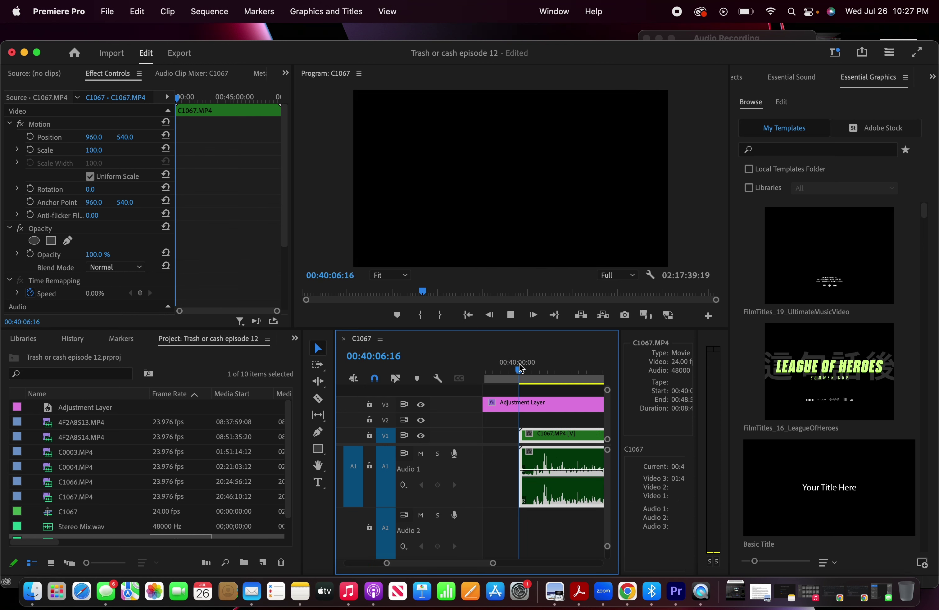
key(space)
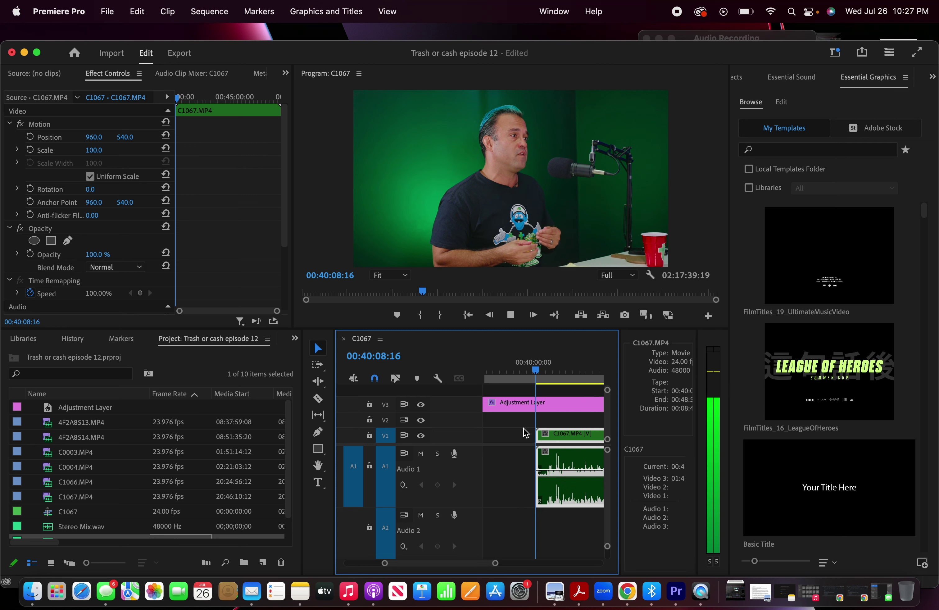
scroll(525, 433, down, 5)
key(space)
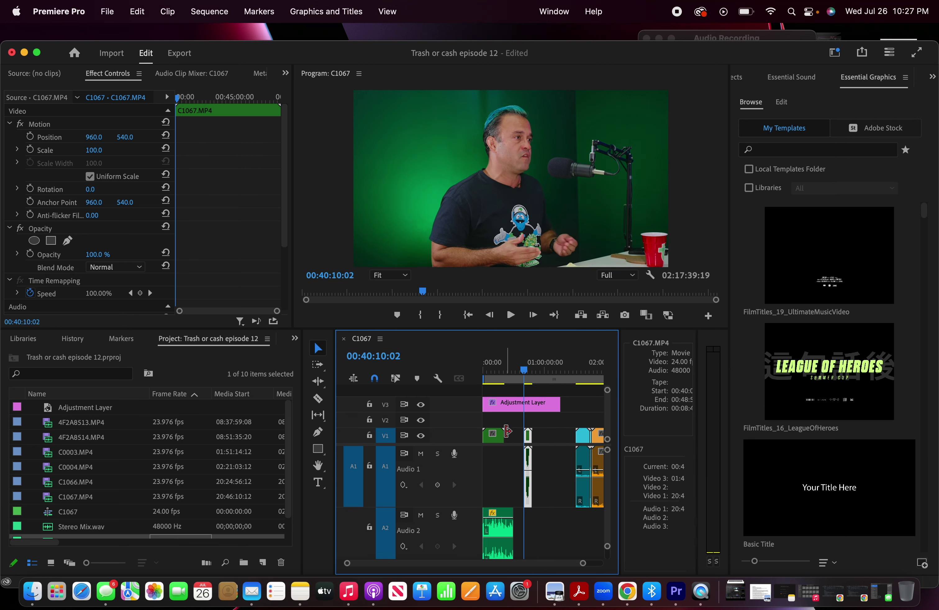
Play Stereo Mix.wav just past the end of C1066.MP4, around 00:21:36 and from about 00:21:20
scroll(508, 433, up, 5)
click(525, 372)
key(space)
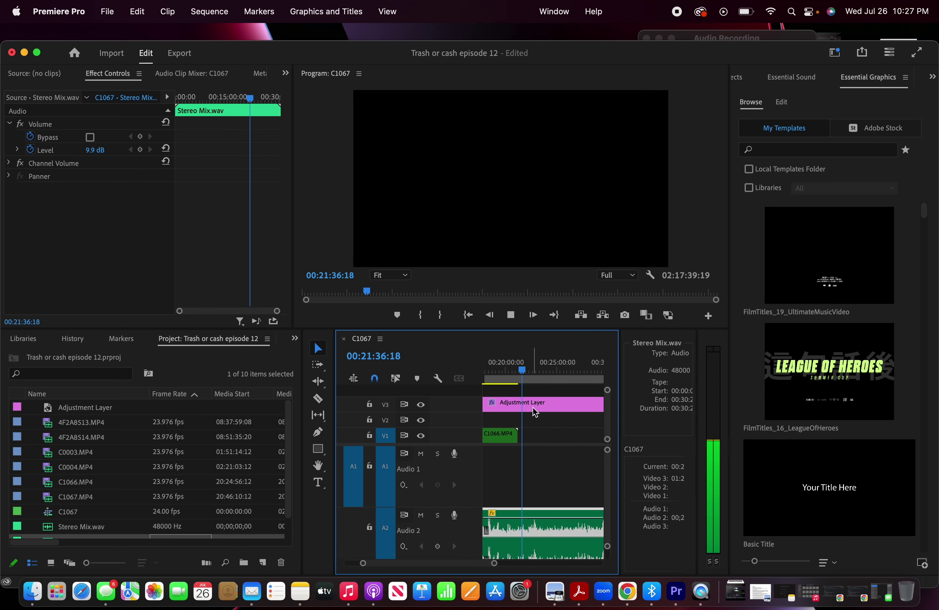
click(499, 372)
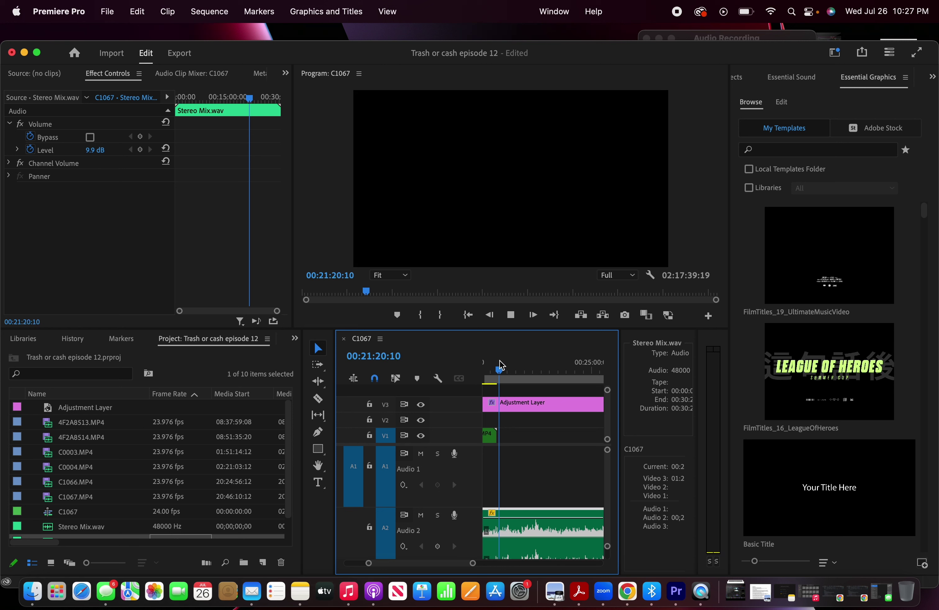
key(space)
scroll(493, 403, up, 3)
click(538, 372)
key(space)
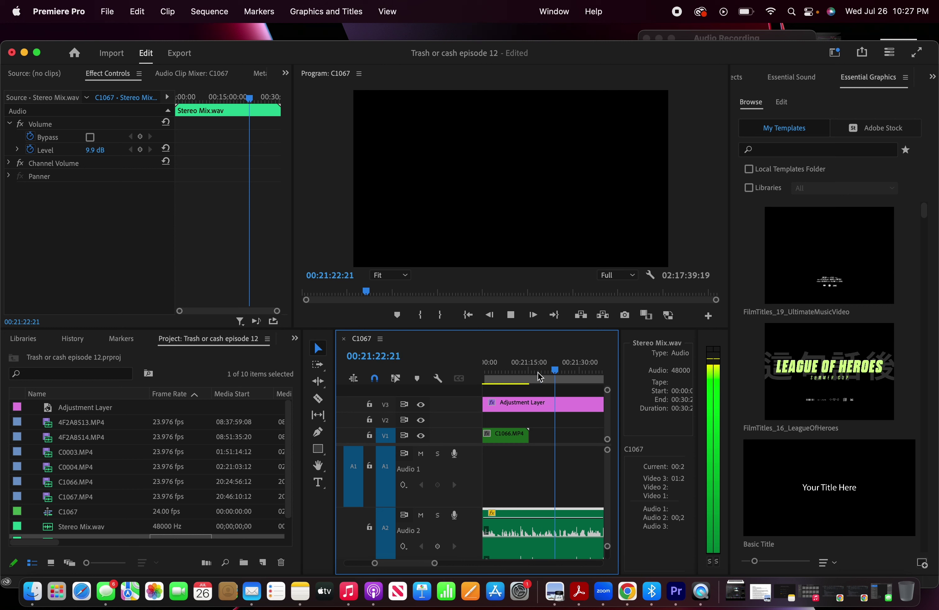
Return to the end of C1066.MP4 at about 00:21:14 and listen to Stereo Mix.wav from there
scroll(551, 478, down, 3)
scroll(562, 444, up, 3)
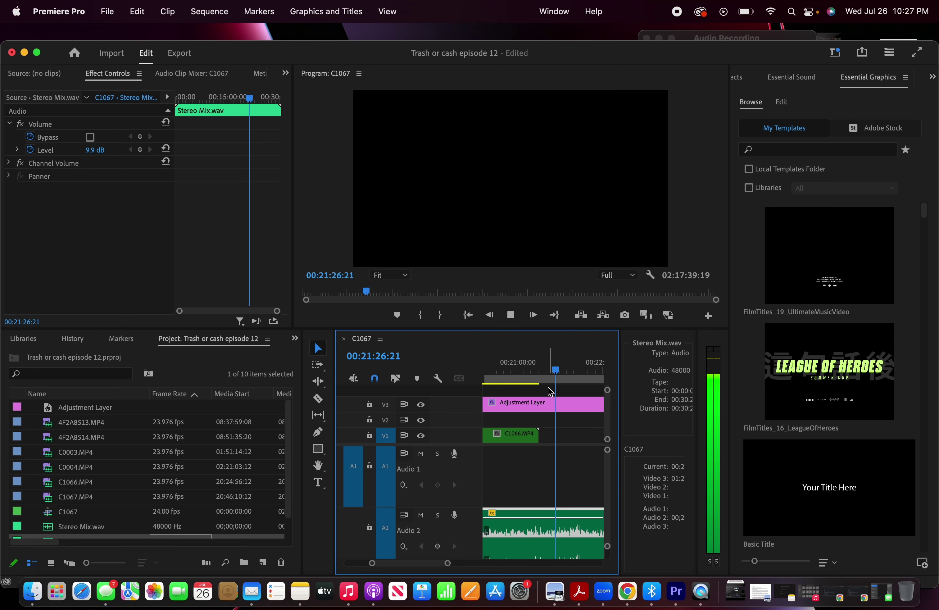
key(Up)
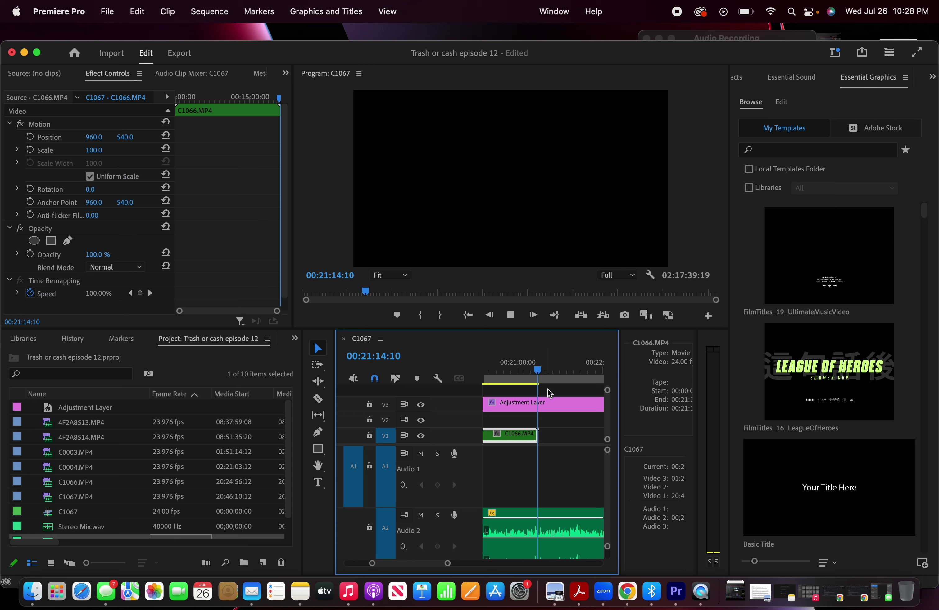
scroll(548, 393, up, 3)
key(space)
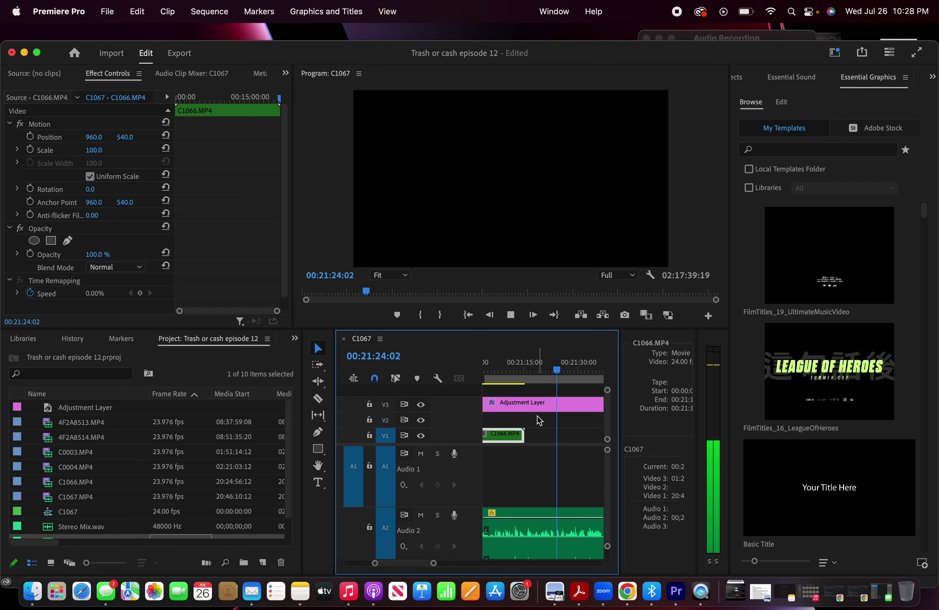
Move C1067.MP4 back above Stereo Mix.wav so that it starts at 00:21:38:13
key(minus)
key(minus)
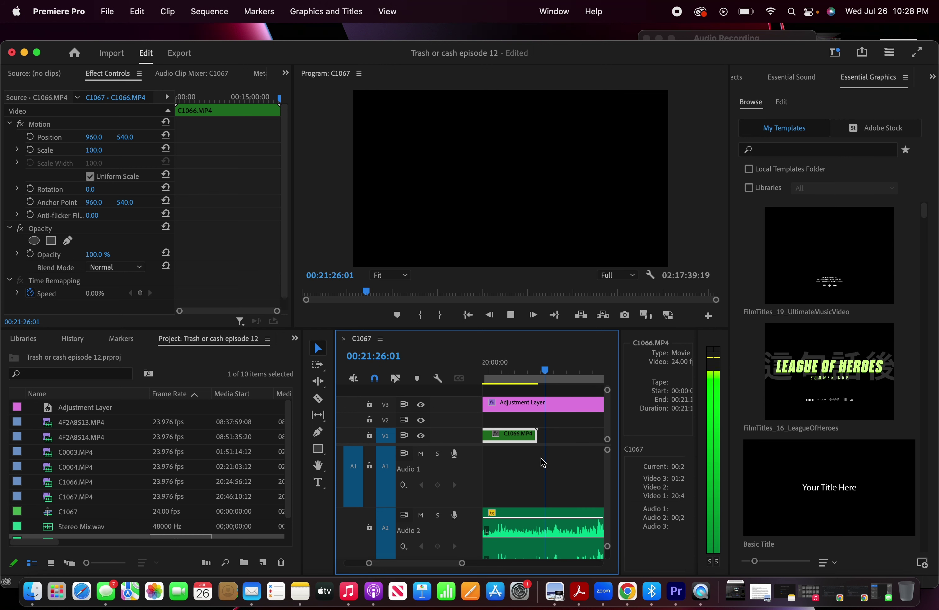
key(minus)
key(minus)
key(minus)
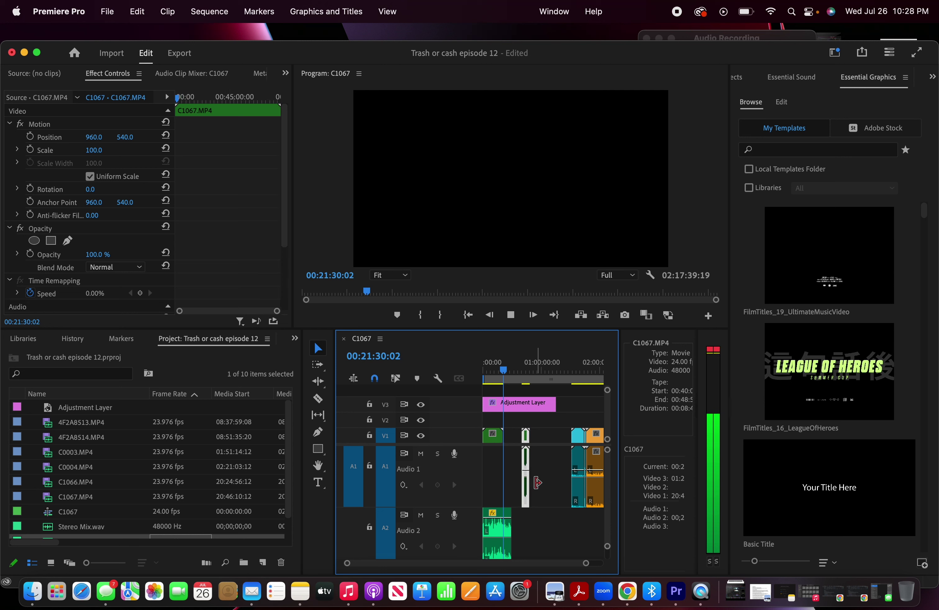
key(equal)
key(equal)
key(equal)
key(minus)
drag(553, 435, 534, 443)
key(equal)
key(equal)
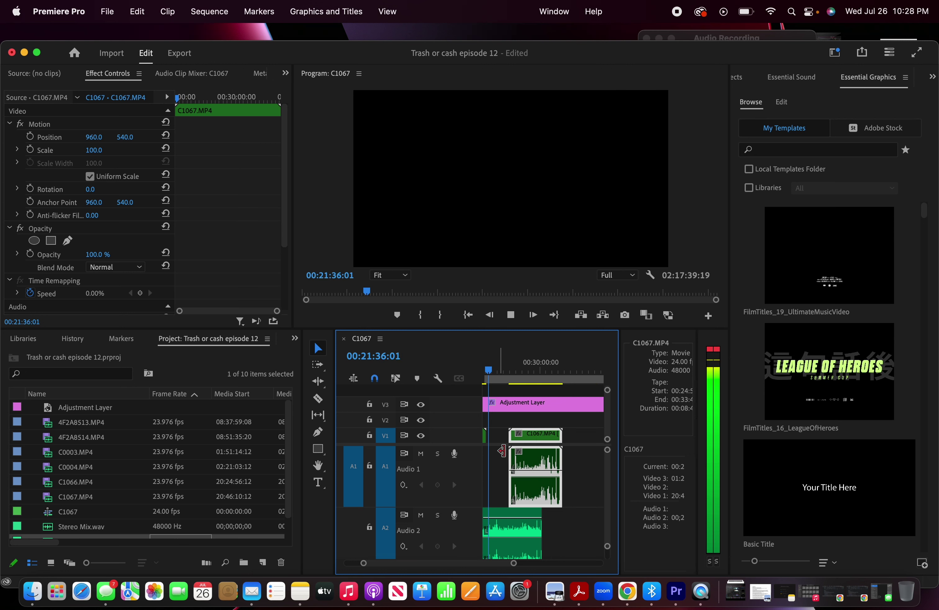
click(491, 505)
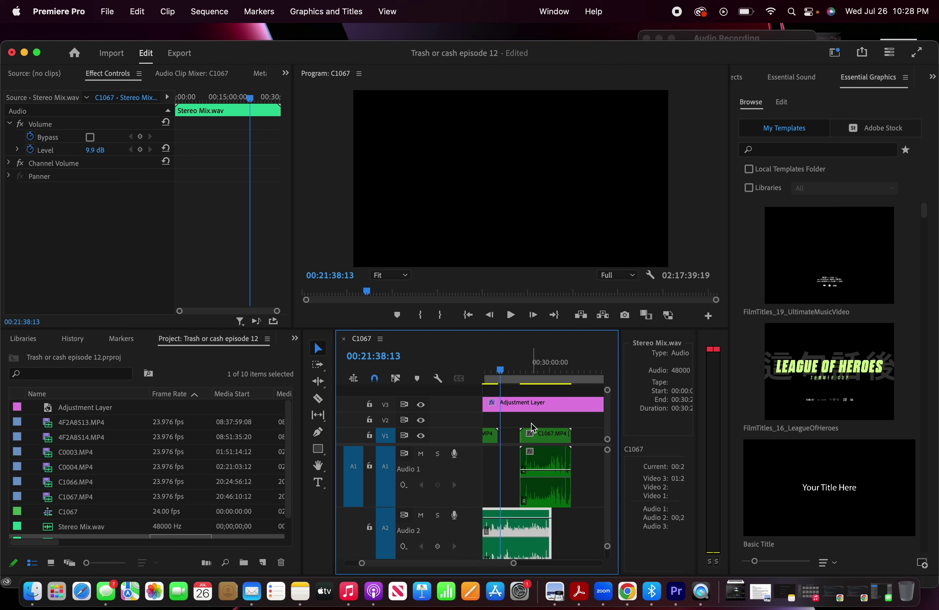
click(535, 436)
drag(542, 433, 523, 434)
Compare the camera waveform of C1067.MP4 with Stereo Mix.wav and shift the clip slightly earlier to line up their peaks
scroll(488, 434, up, 5)
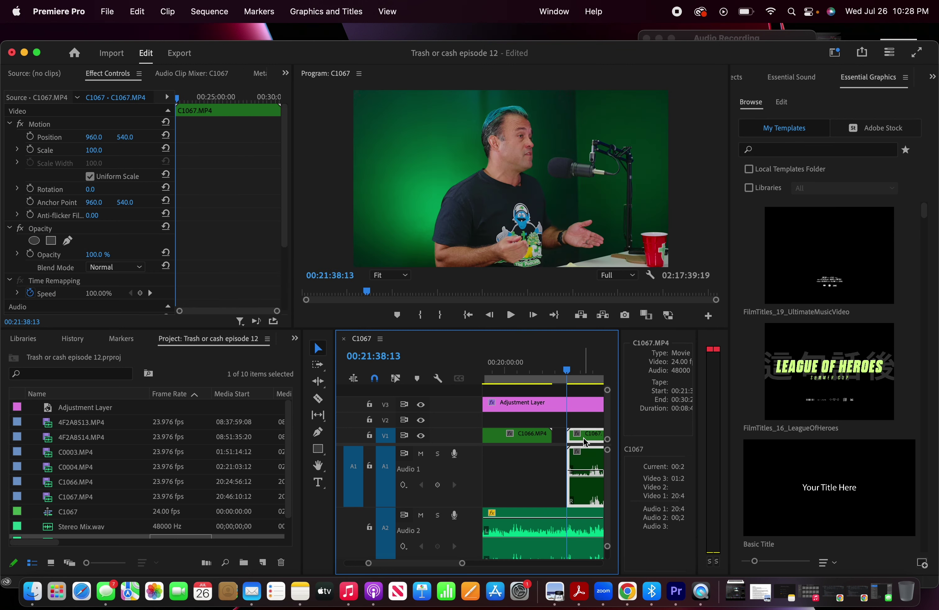
scroll(584, 440, up, 6)
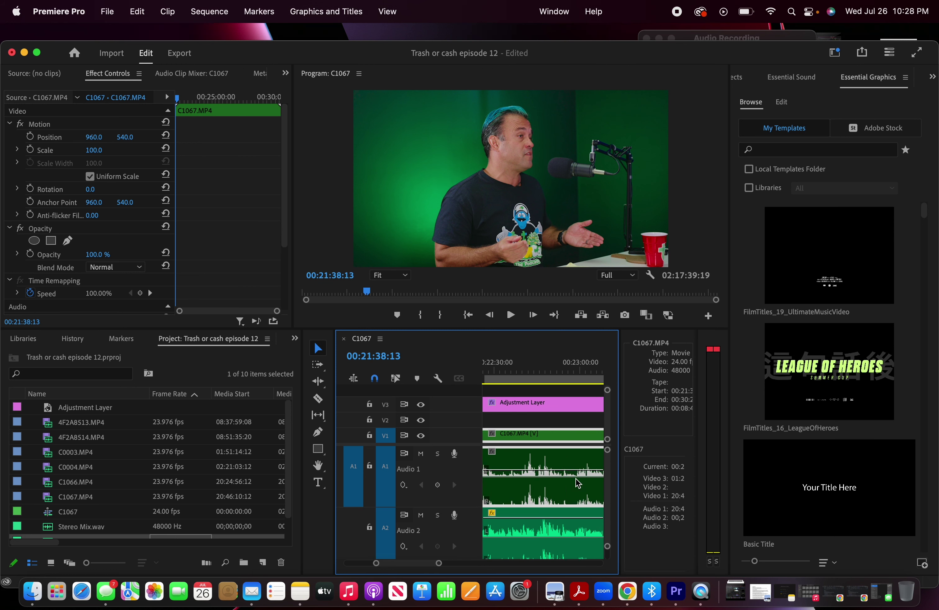
scroll(569, 511, down, 3)
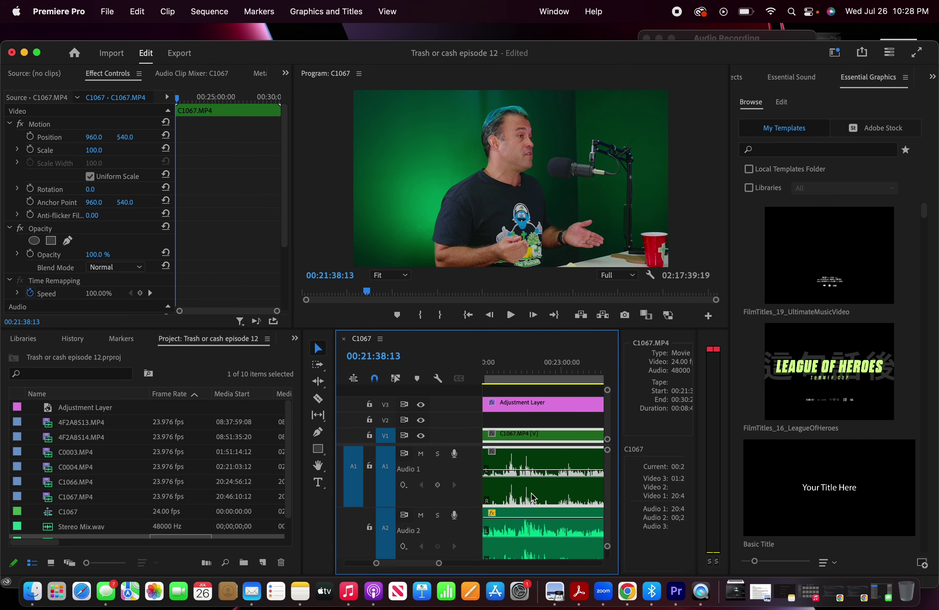
scroll(545, 511, up, 1)
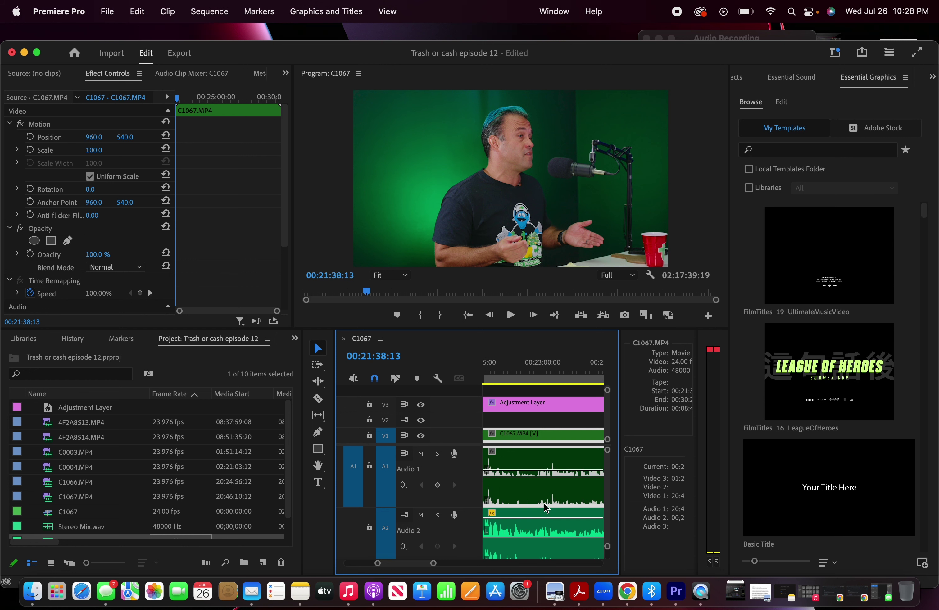
scroll(524, 500, down, 3)
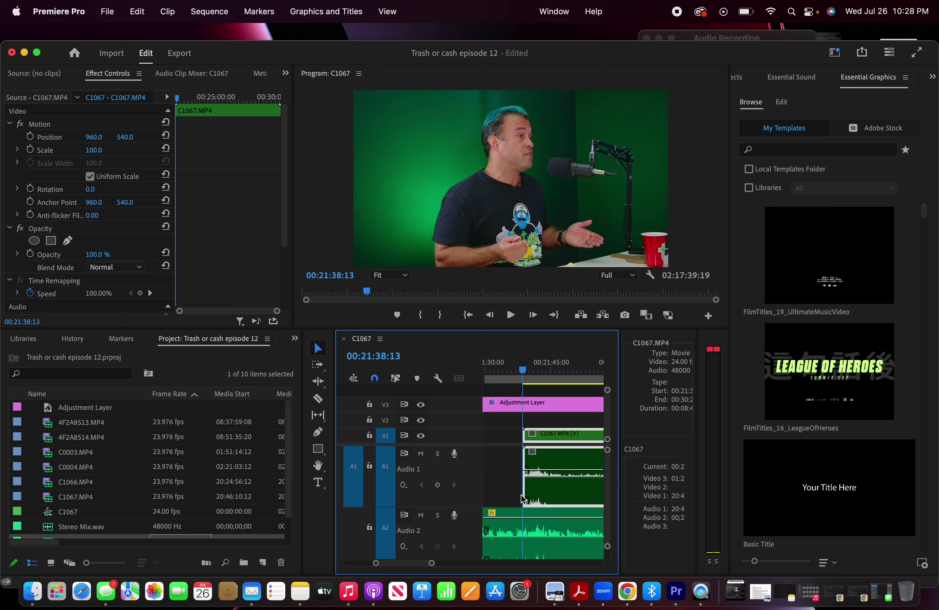
scroll(539, 461, up, 3)
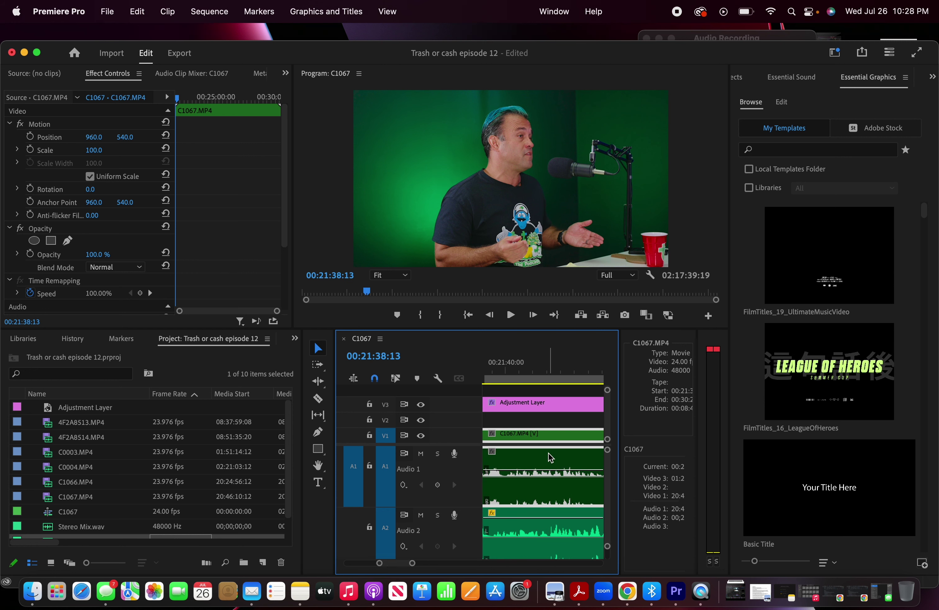
scroll(600, 463, down, 1)
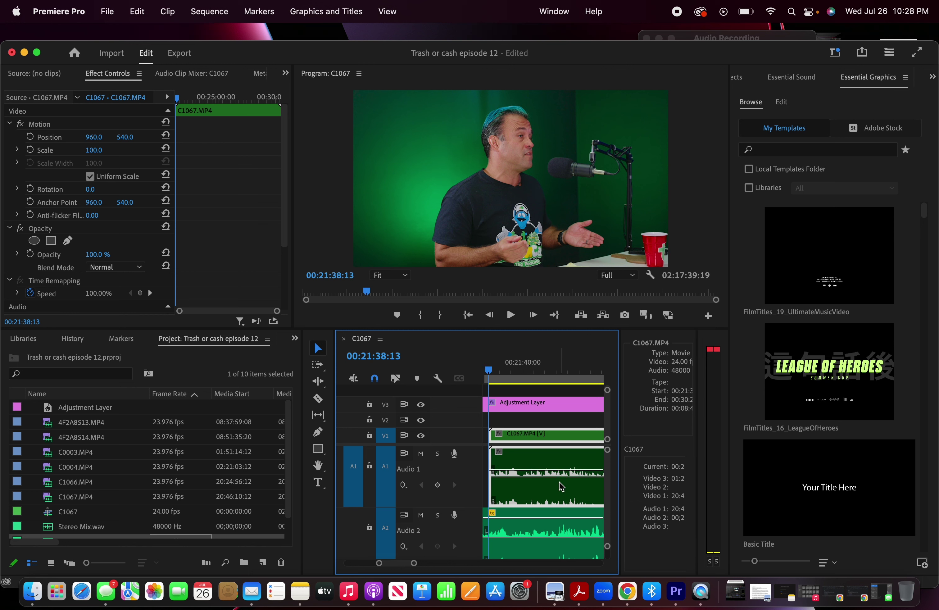
scroll(502, 500, left, 2)
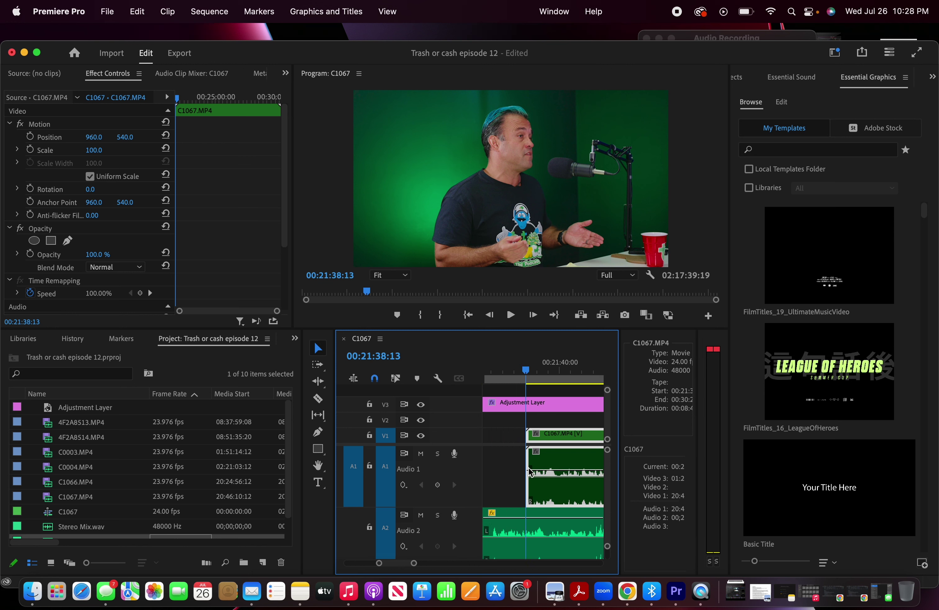
scroll(529, 469, up, 1)
drag(565, 435, 546, 436)
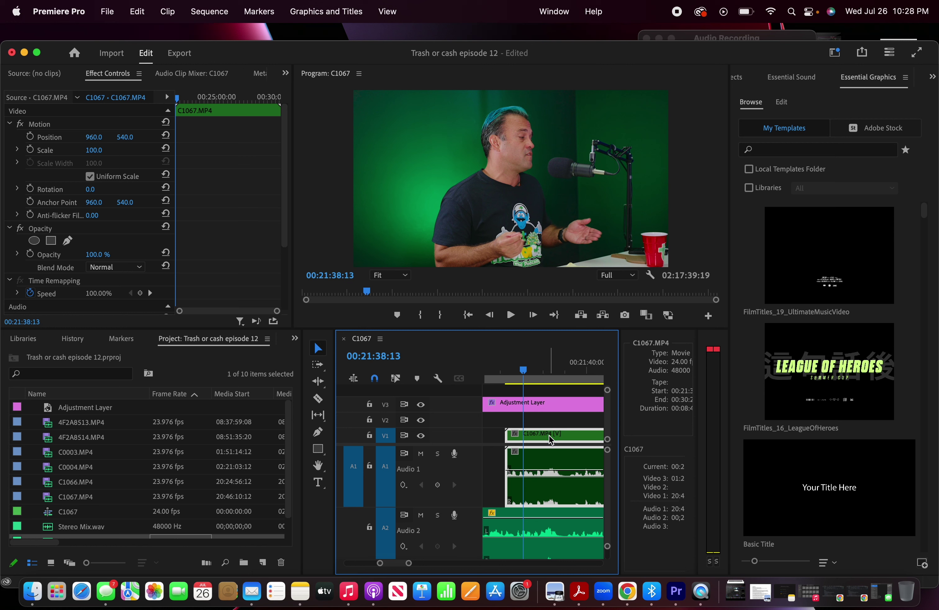
Fine-tune C1067.MP4 a few frames earlier against the Stereo Mix.wav waveform around 00:21:39
scroll(554, 484, up, 2)
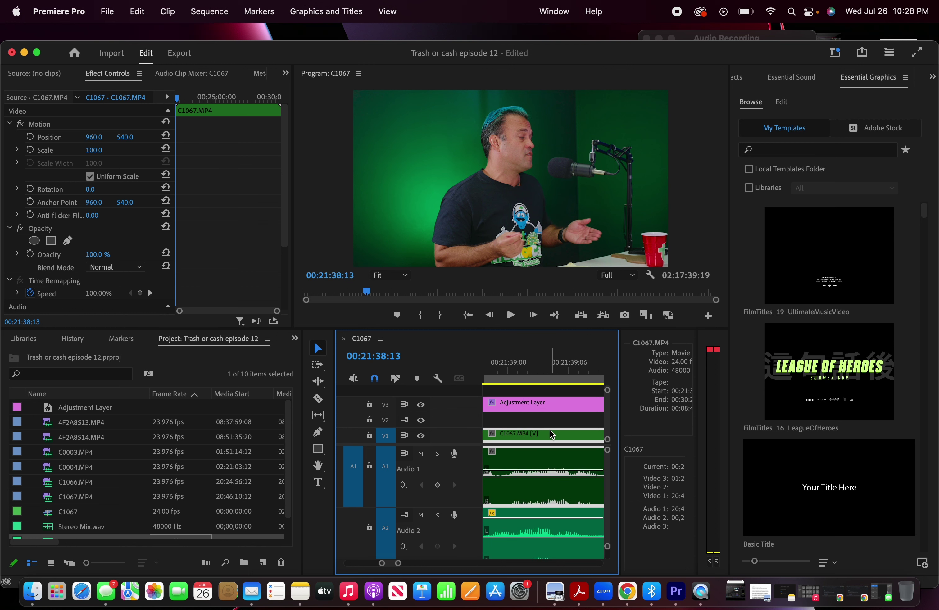
drag(551, 432, 529, 438)
scroll(553, 449, up, 1)
scroll(529, 439, down, 5)
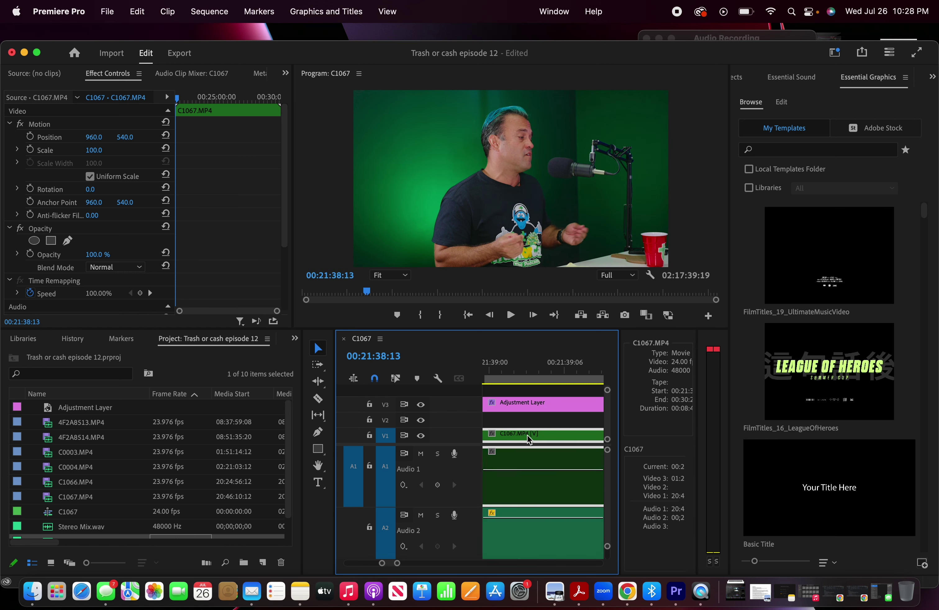
Play the opening of C1067.MP4 together with Stereo Mix.wav up to about 00:21:43 to check the sync
click(507, 373)
key(space)
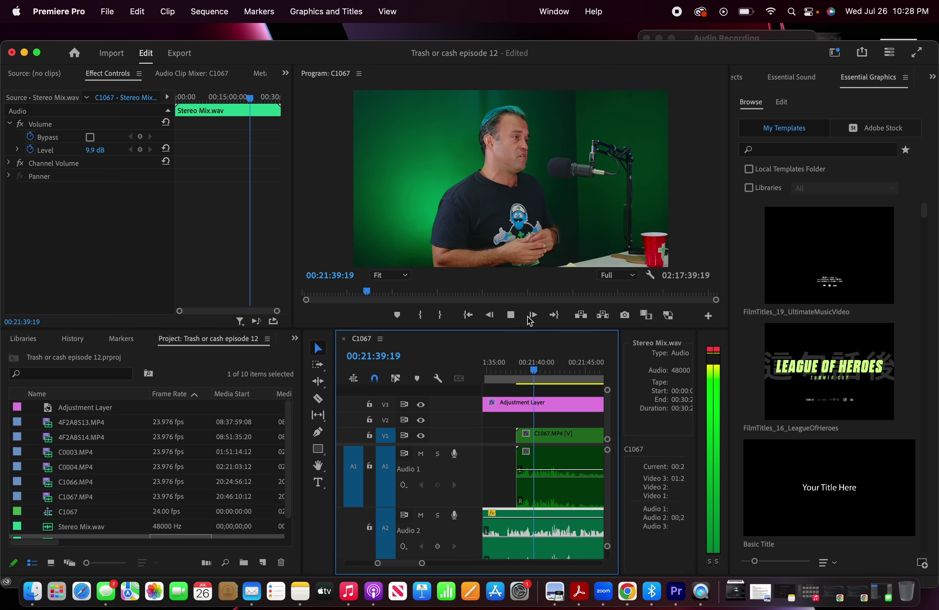
click(550, 473)
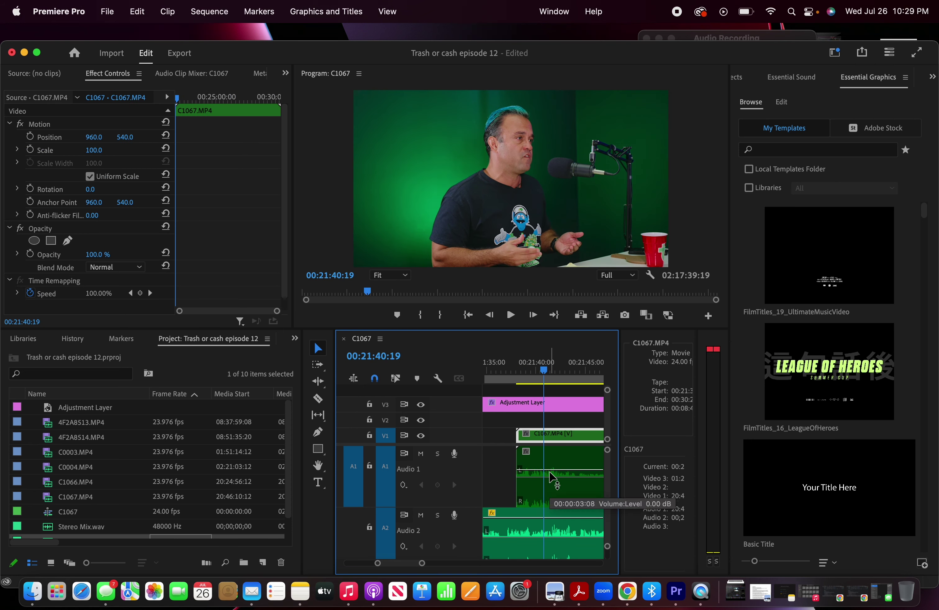
key(space)
scroll(549, 488, down, 5)
scroll(549, 489, down, 5)
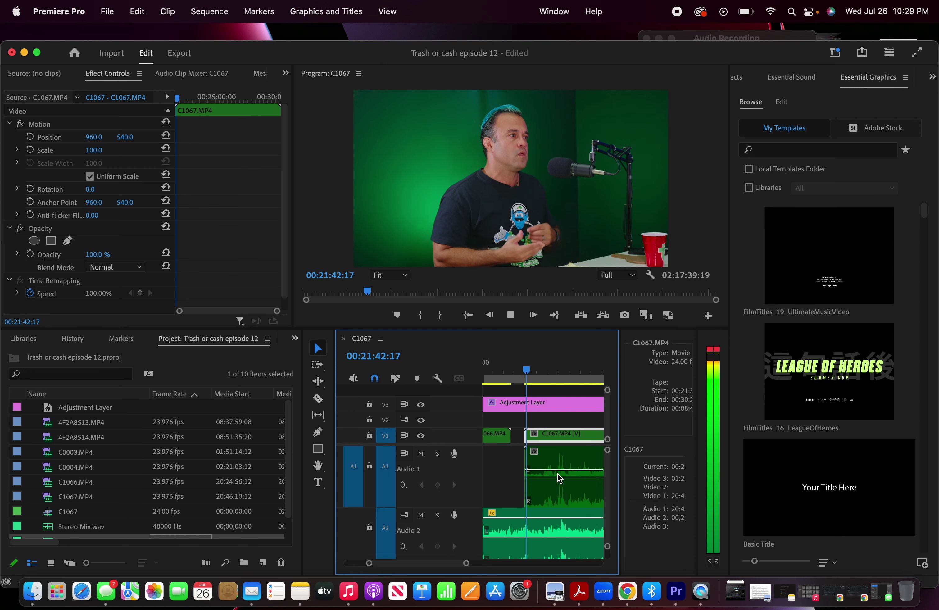
key(space)
Check the sync toward the end of C1067.MP4 by playing from about 00:28:05, 00:28:45 and 00:30:21
scroll(559, 478, right, 5)
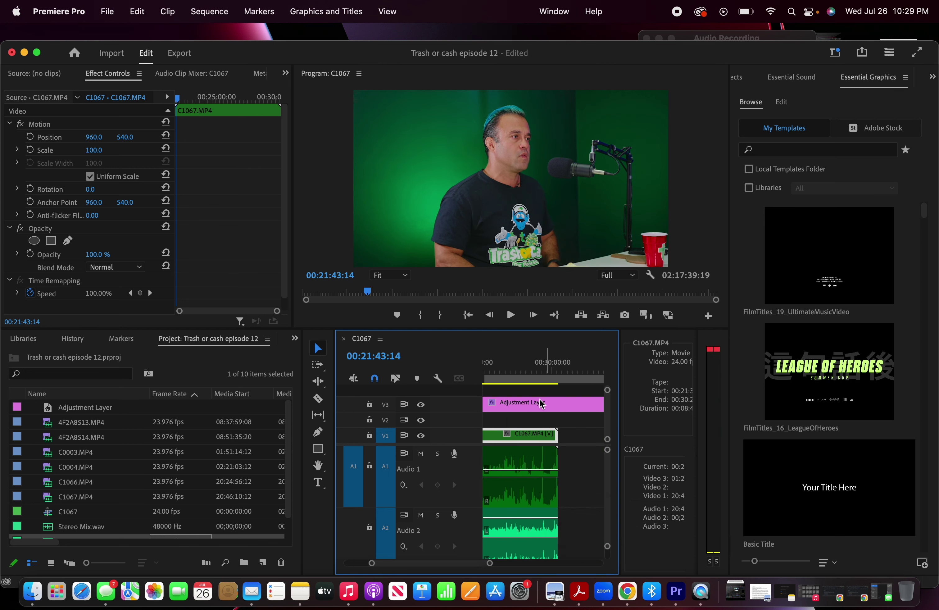
click(523, 370)
key(space)
scroll(533, 455, up, 3)
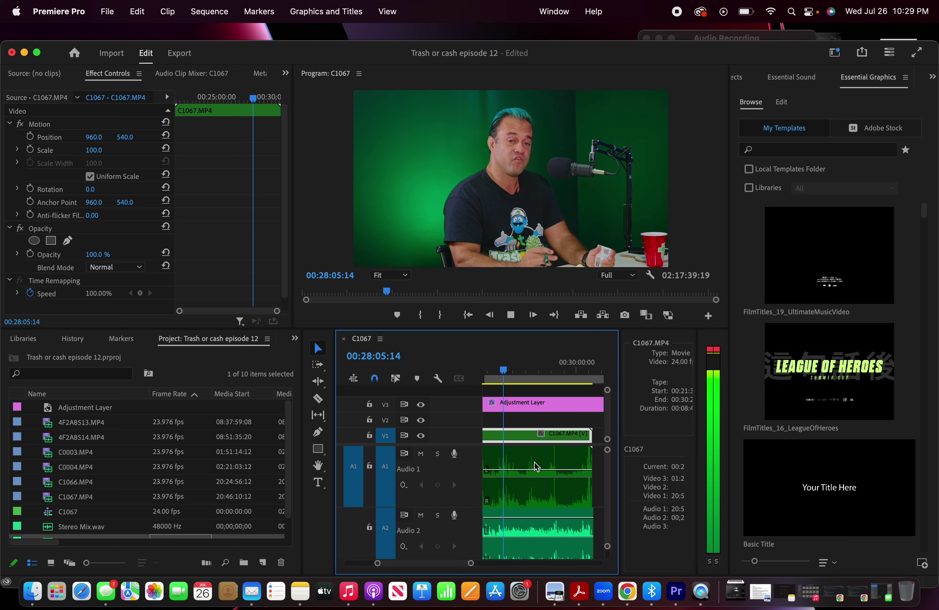
click(530, 370)
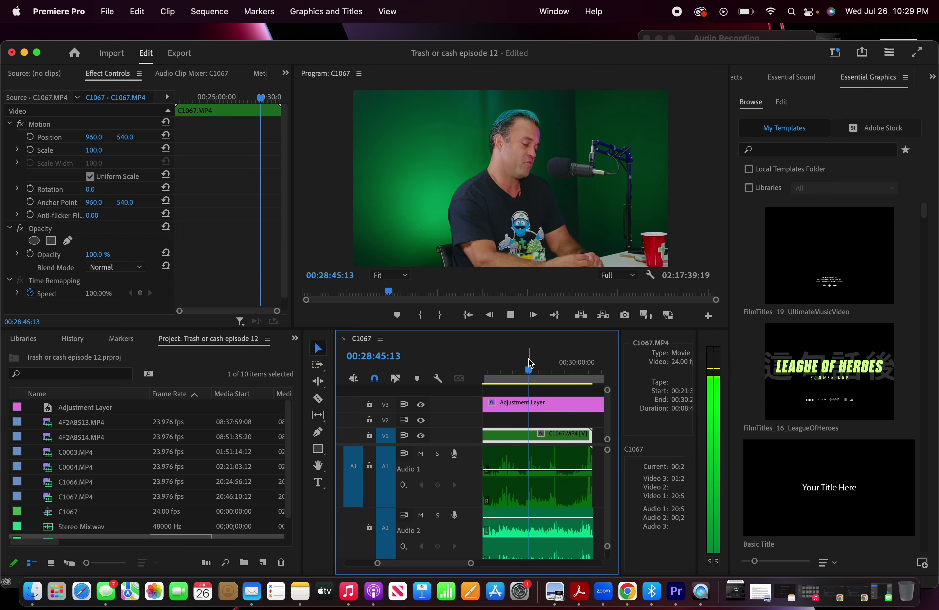
click(556, 370)
key(space)
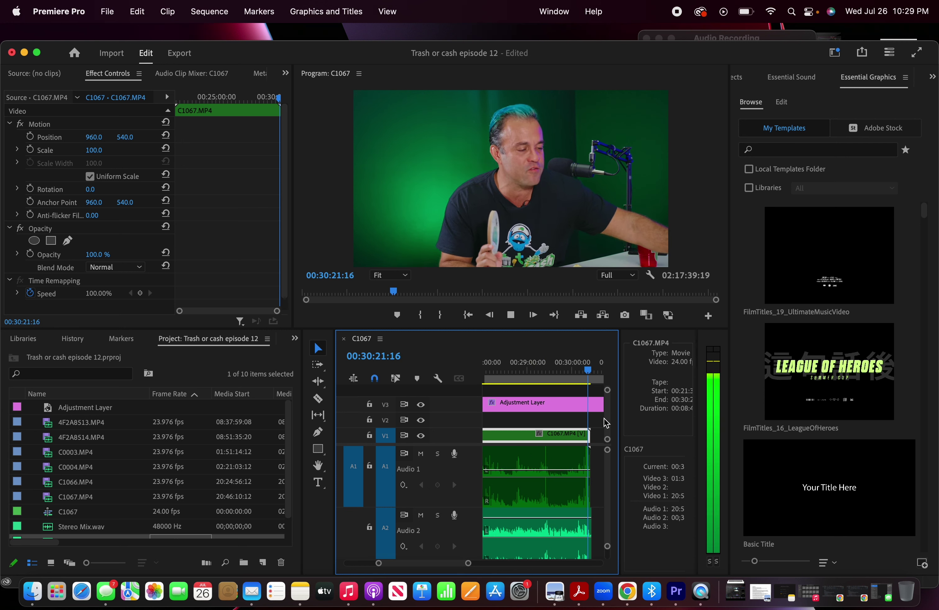
scroll(605, 420, up, 2)
key(space)
scroll(552, 500, down, 2)
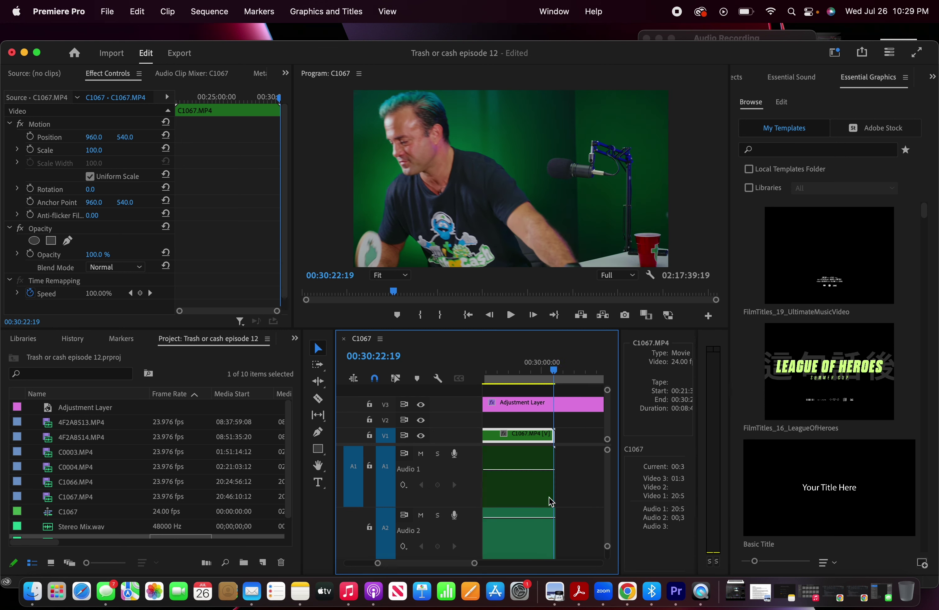
Delete the camera audio of C1067.MP4 from Audio 1, keeping its video
click(537, 490)
key(Delete)
scroll(534, 489, down, 5)
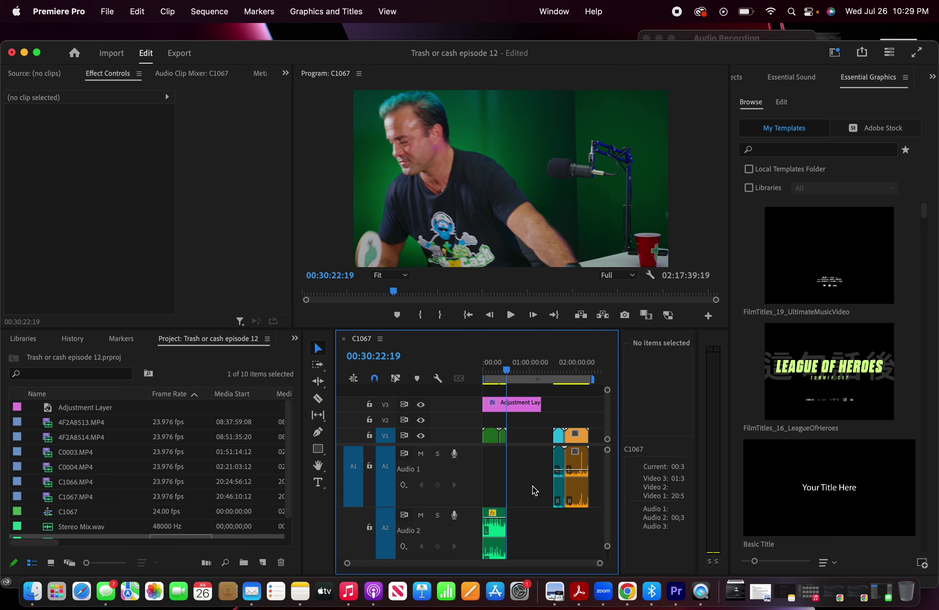
Play the gap between C1066.MP4 and C1067.MP4 from 00:21:24:00, and C1067.MP4 from about 00:22:20
scroll(501, 435, up, 6)
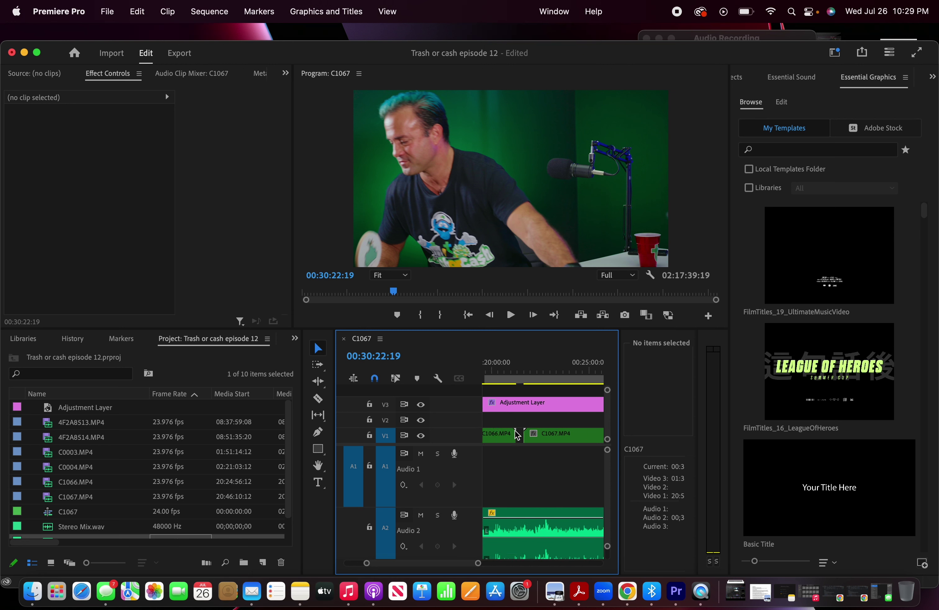
scroll(577, 443, down, 2)
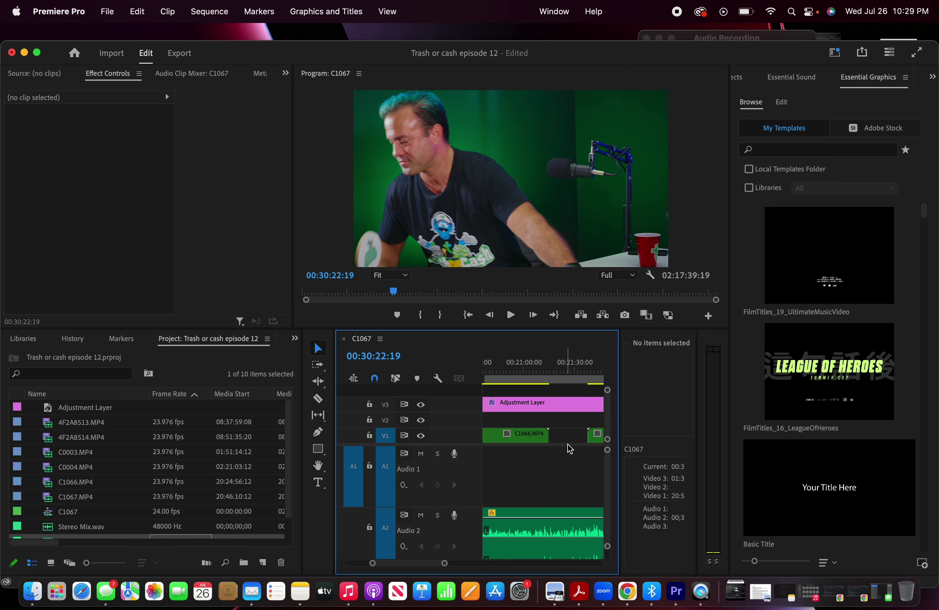
click(568, 394)
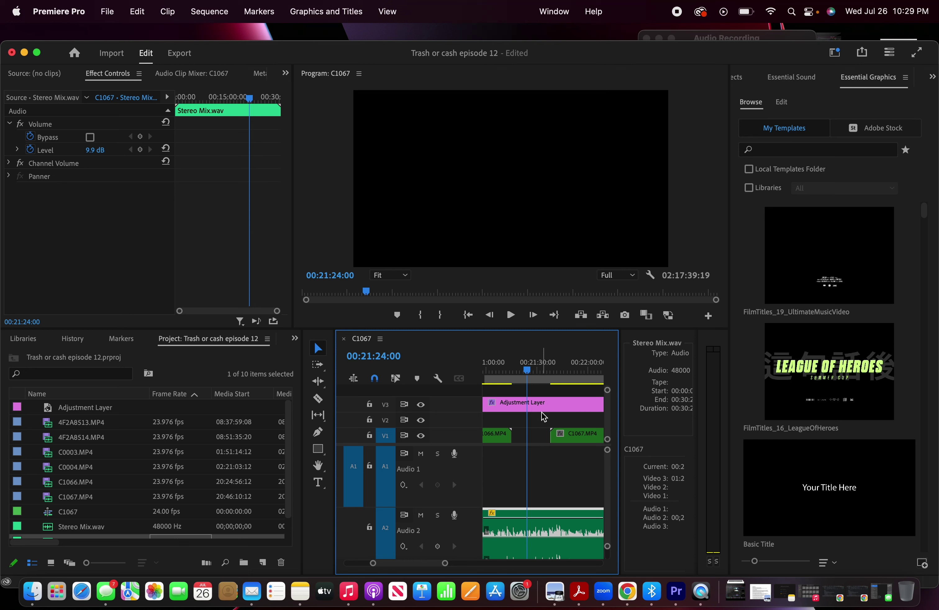
key(space)
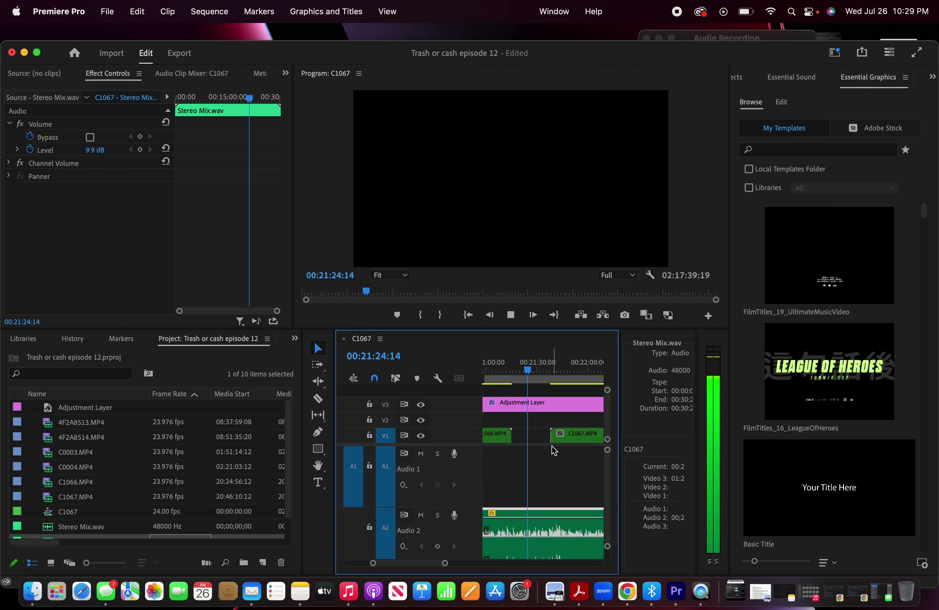
click(553, 436)
click(556, 367)
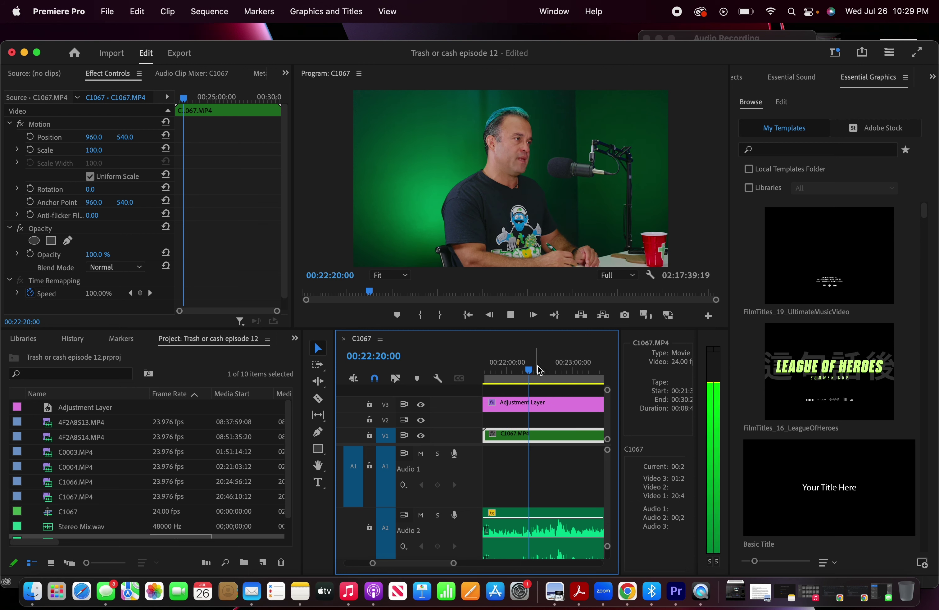
key(space)
Save the Trash or cash episode 12 project
scroll(526, 447, down, 10)
click(106, 12)
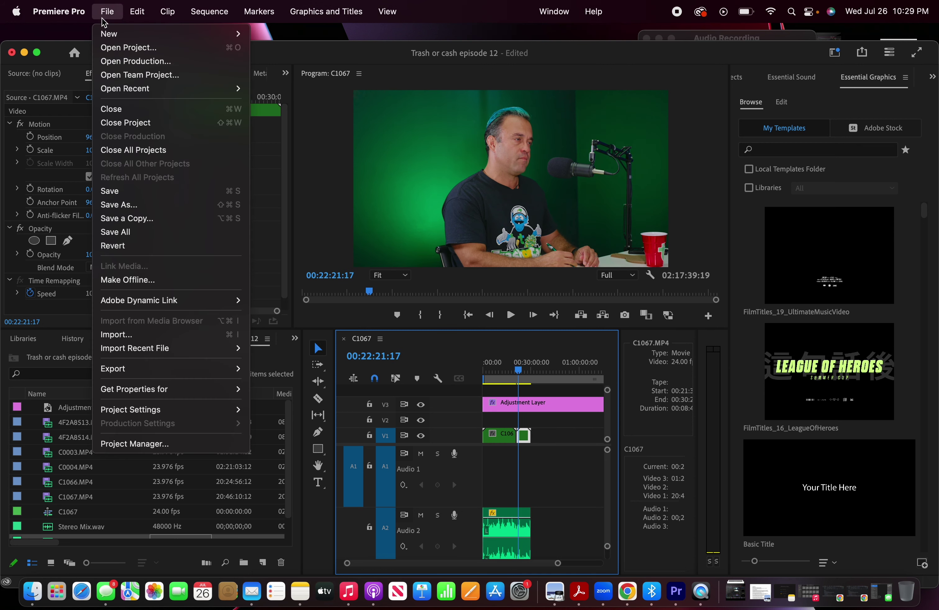
click(120, 190)
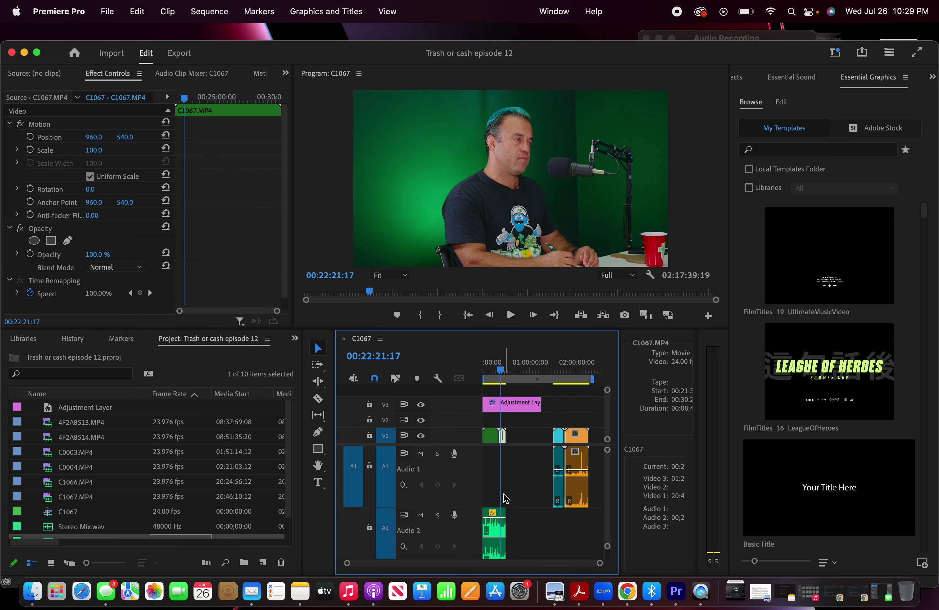
Move Stereo Mix.wav from Audio 2 up to Audio 1 without changing its timing
scroll(497, 484, up, 10)
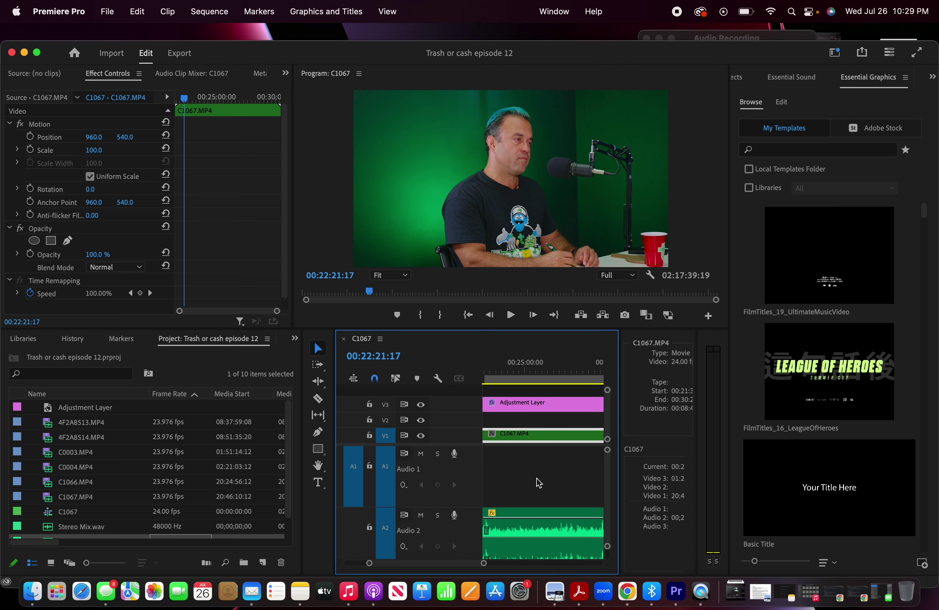
click(549, 513)
key(alt+Up)
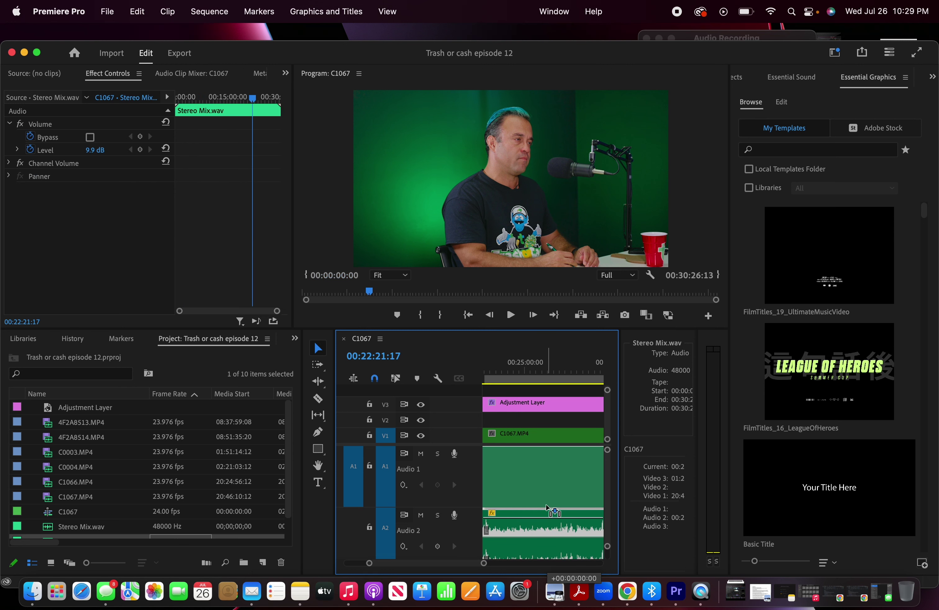
Play the green camera footage with the moved Stereo Mix.wav from about 00:24:33
scroll(548, 512, down, 3)
click(537, 369)
key(space)
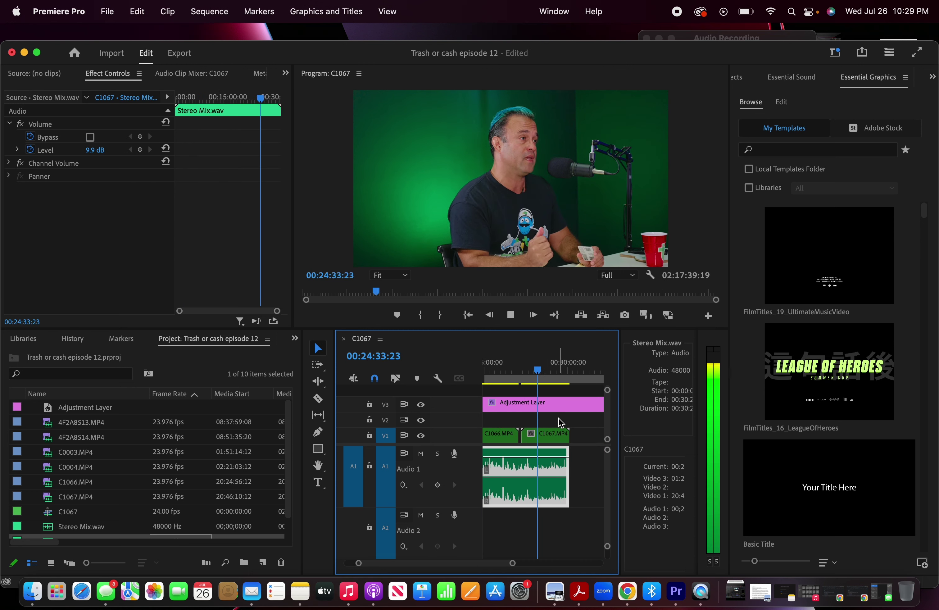
scroll(579, 436, down, 3)
key(space)
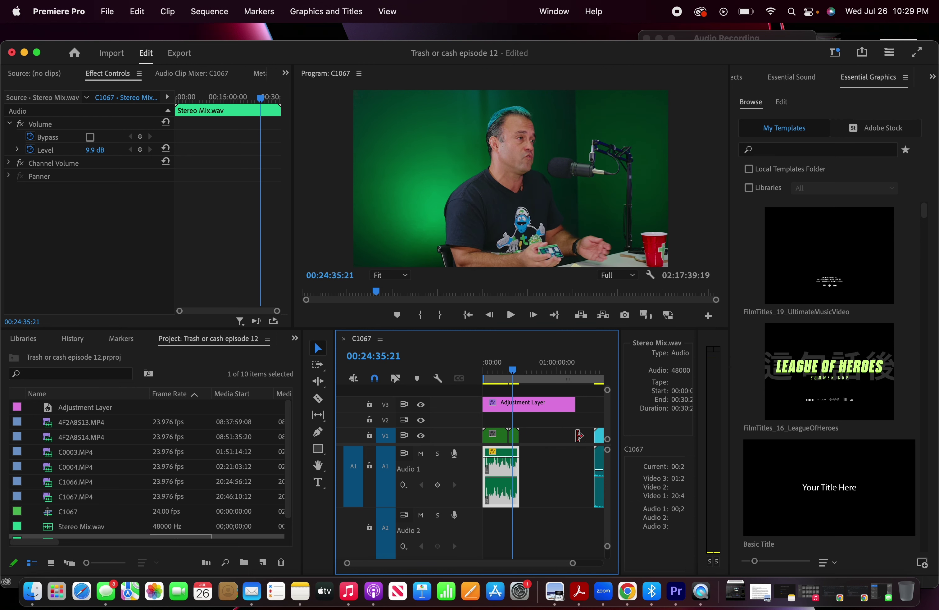
Select the cyan 4F2A clips with their audio and view their footage at 01:38:22:07
scroll(574, 482, down, 3)
drag(549, 422, 566, 473)
scroll(565, 471, up, 3)
drag(532, 419, 563, 472)
click(538, 370)
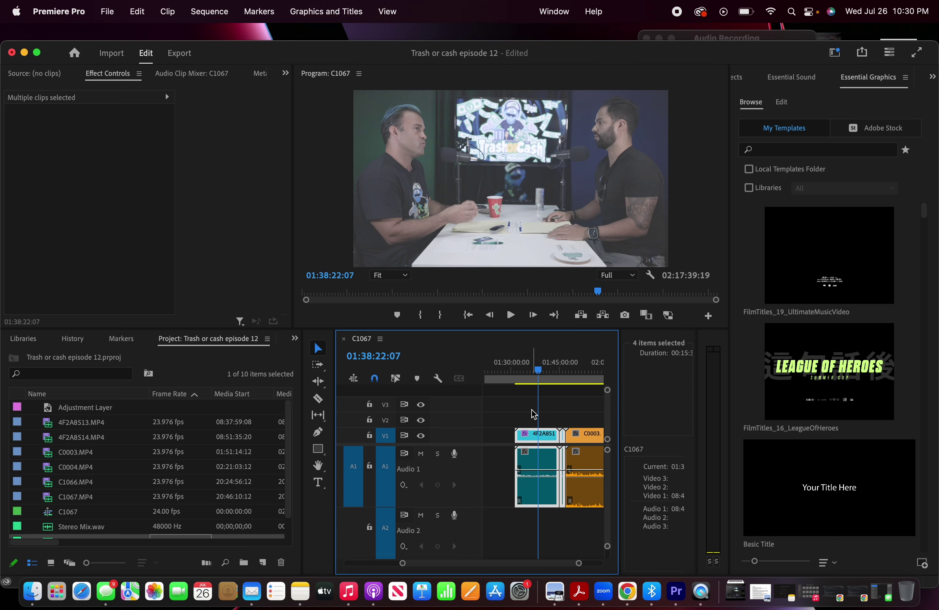
Move the orange C0003.MP4 and C0004.MP4 clips ahead of the cyan clips to about 00:46, and view them at 00:57:10:01
scroll(532, 414, down, 2)
drag(551, 403, 589, 469)
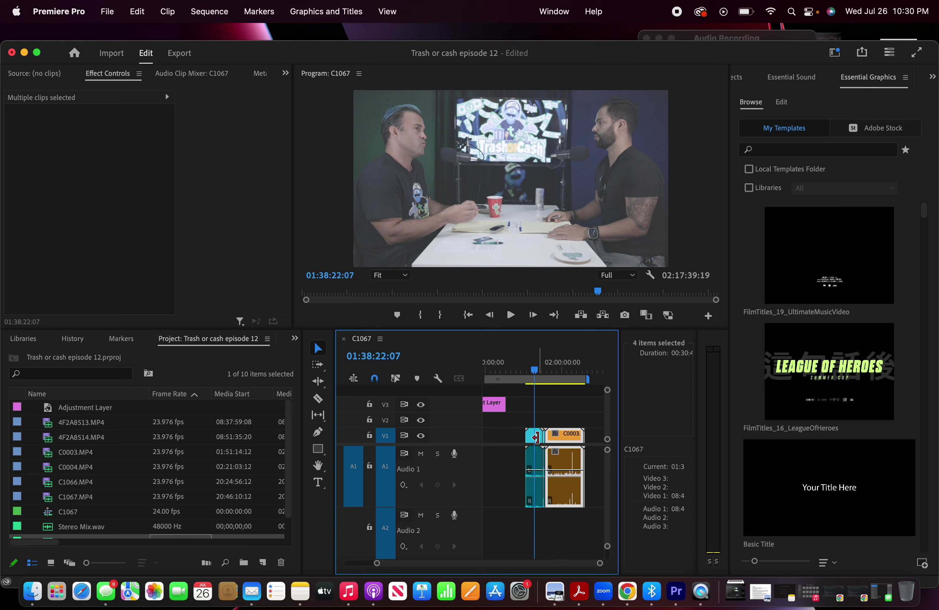
drag(567, 436, 560, 436)
click(556, 369)
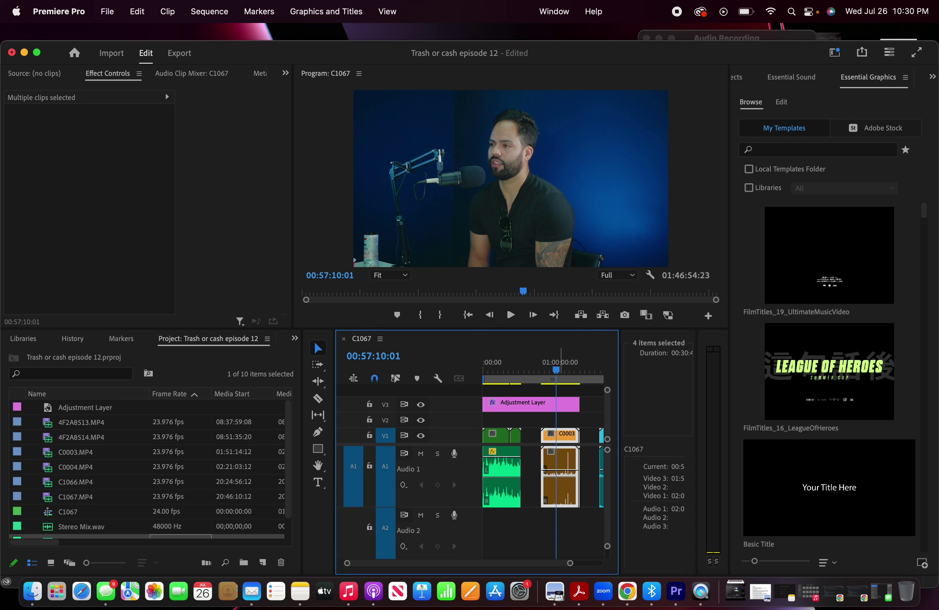
scroll(546, 468, up, 5)
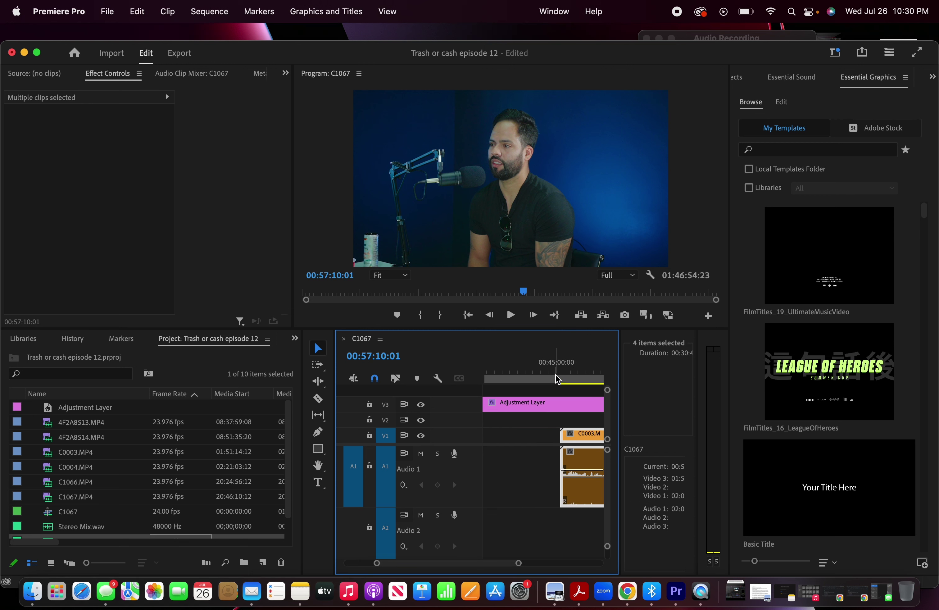
Play the orange C0003.MP4 clip with its camera audio from its start at about 00:45:38 and stop near 00:45:54
click(560, 371)
key(space)
scroll(561, 377, up, 3)
click(560, 376)
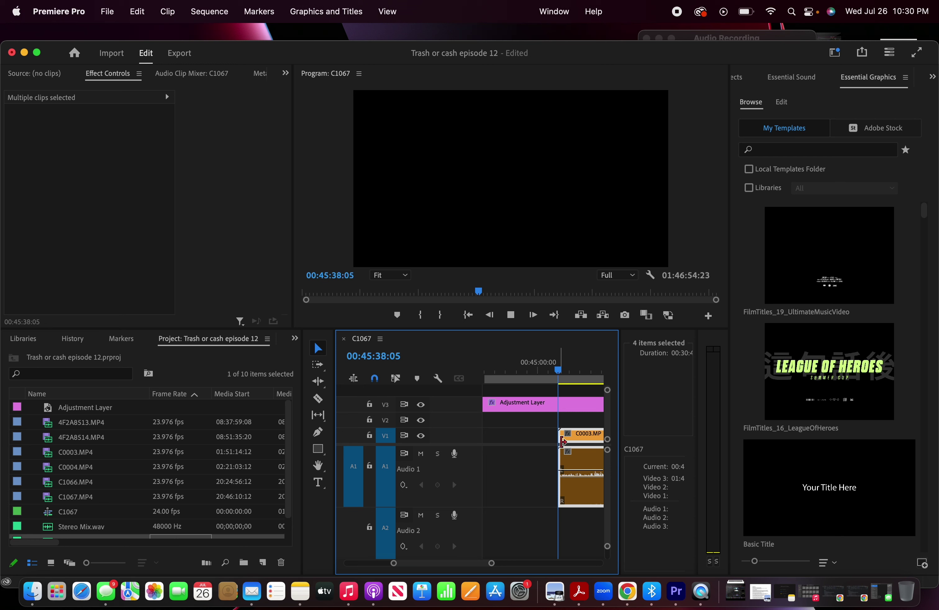
scroll(562, 441, up, 2)
key(space)
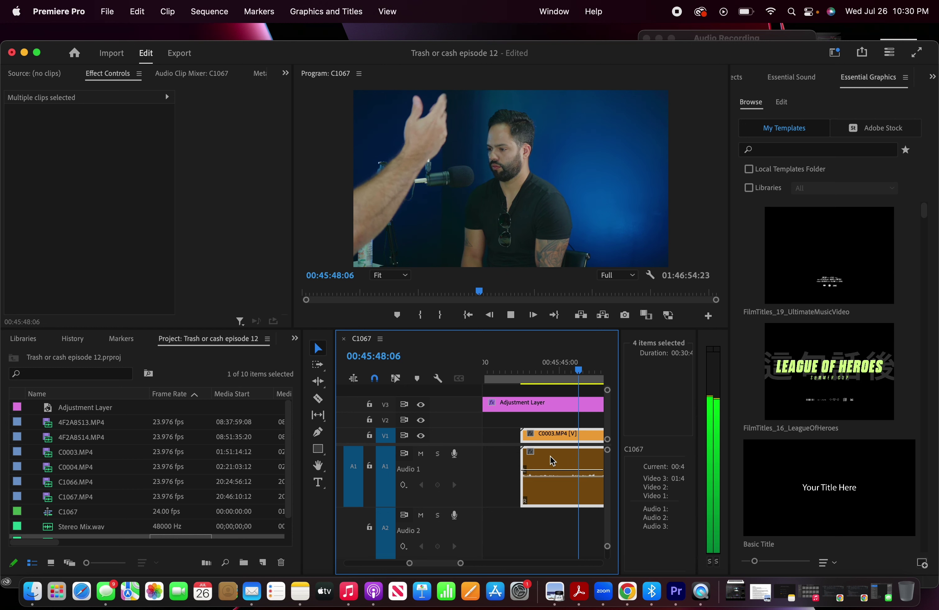
scroll(537, 462, down, 3)
scroll(537, 462, down, 2)
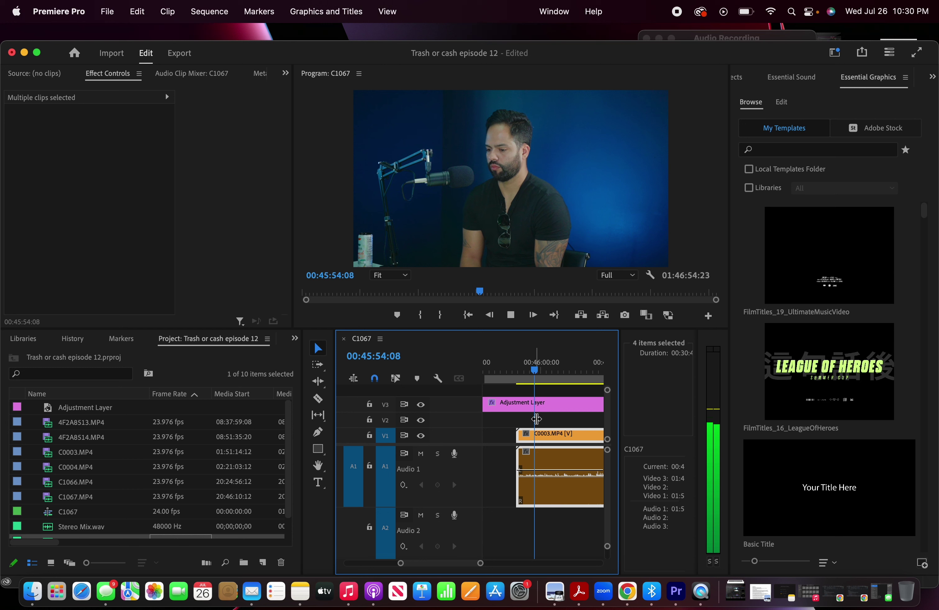
key(space)
Examine the extent of the orange C0003.MP4 and C0004.MP4 clips on the timeline and resume playback near 00:45:54
scroll(538, 473, down, 5)
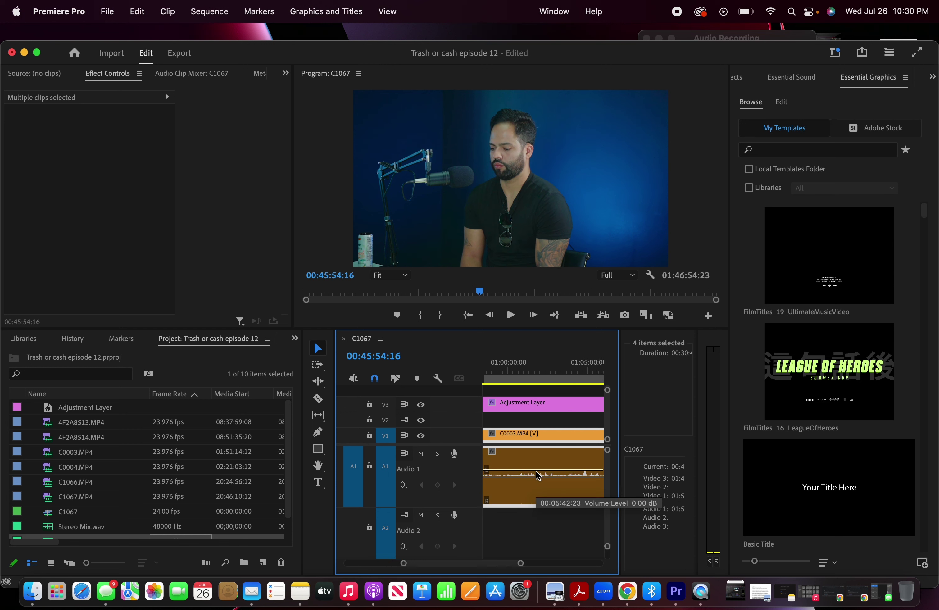
scroll(537, 475, down, 5)
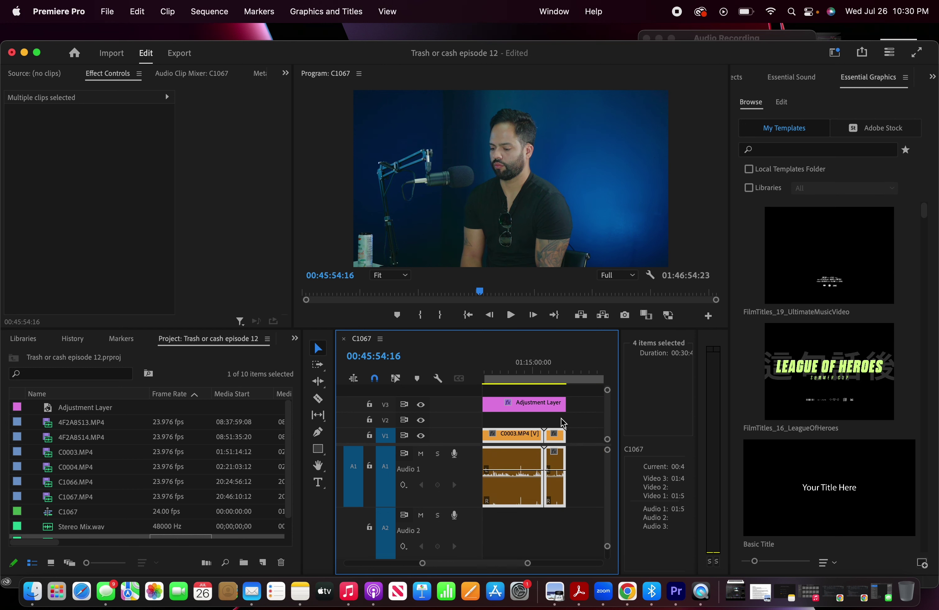
scroll(566, 436, up, 5)
key(space)
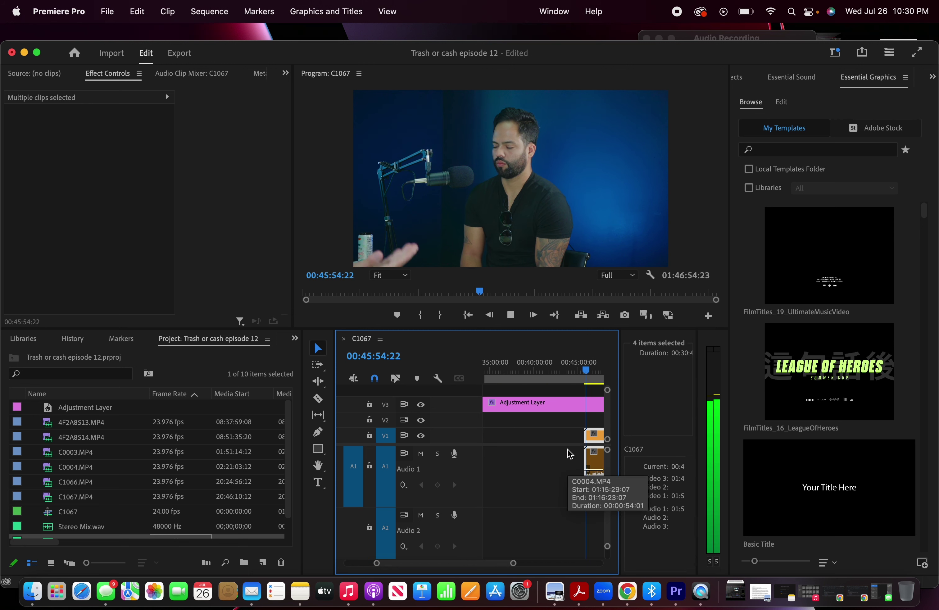
scroll(570, 454, down, 5)
scroll(578, 427, up, 3)
scroll(576, 434, up, 3)
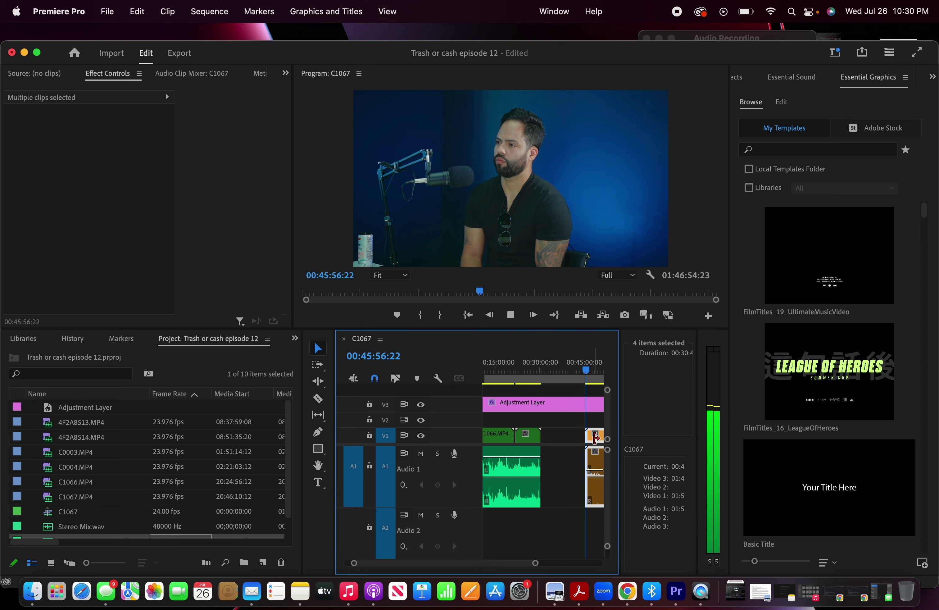
scroll(596, 438, up, 2)
scroll(570, 434, up, 3)
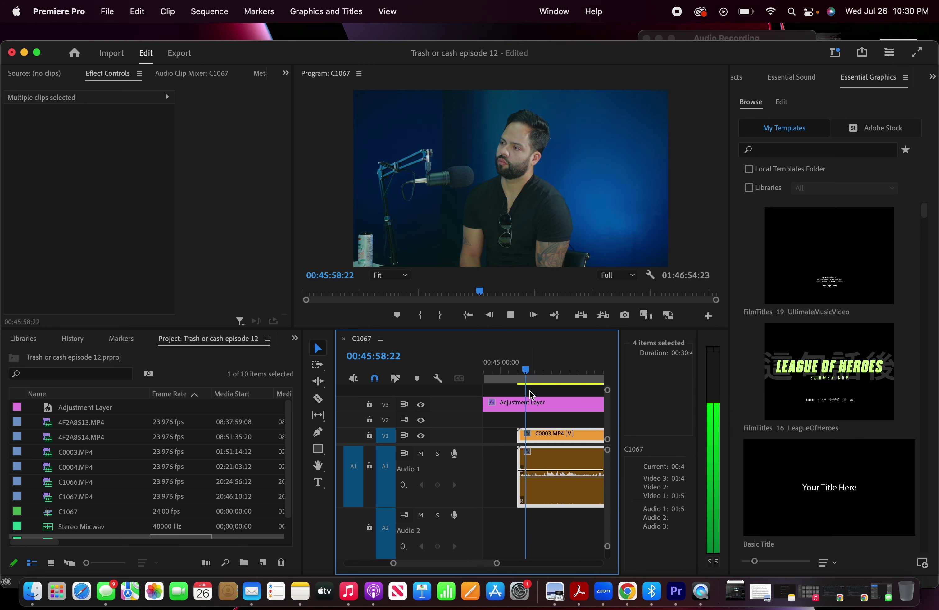
Play the C0003.MP4 footage at about 00:46:16 and 00:46:24, stopping at 00:46:24:11
scroll(527, 415, up, 1)
click(552, 368)
click(559, 363)
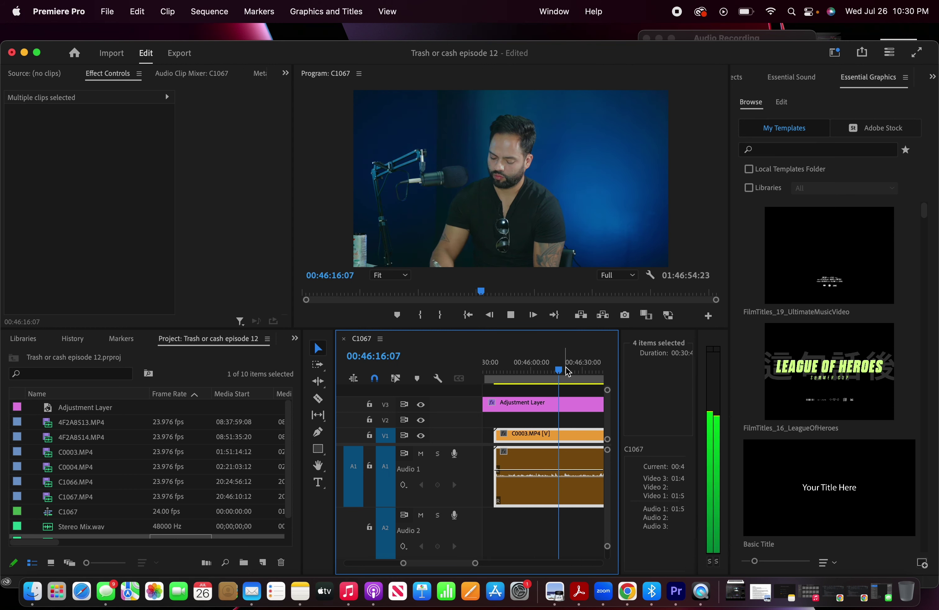
click(570, 360)
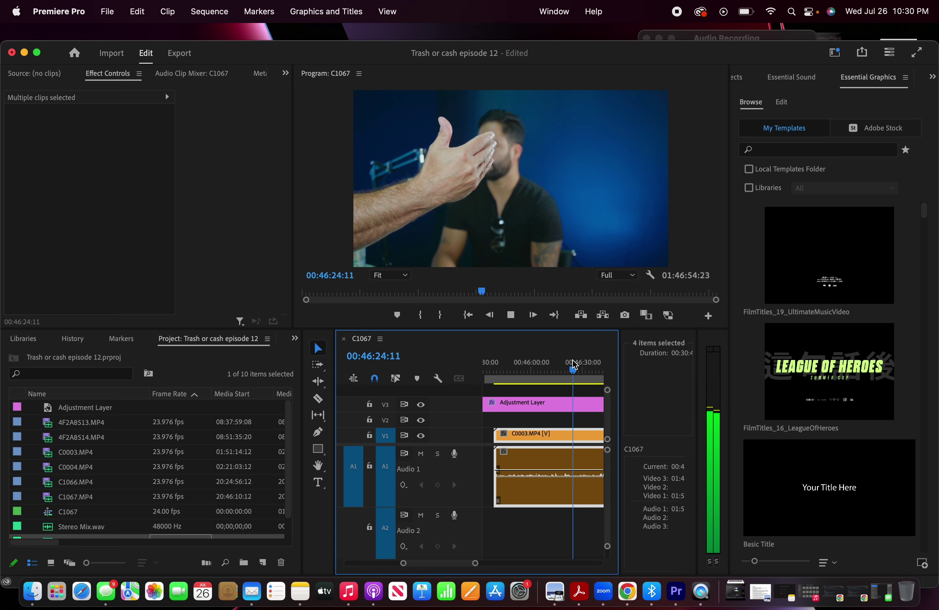
key(space)
Switch to Finder and open the T7 drive to reach the ***TRASH OR CASH PODCAST ROUND 3*** folder
click(33, 590)
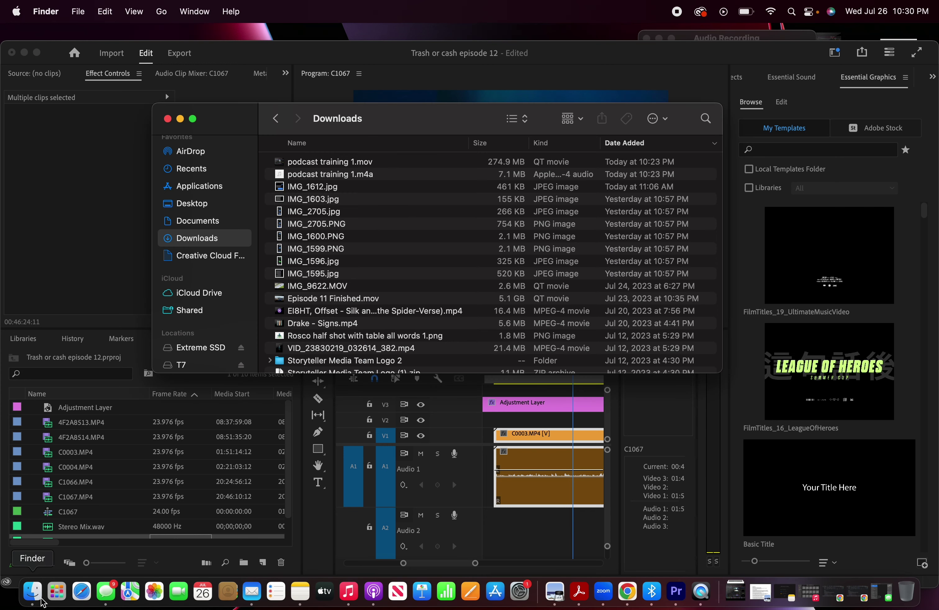
scroll(335, 258, down, 3)
scroll(334, 258, down, 3)
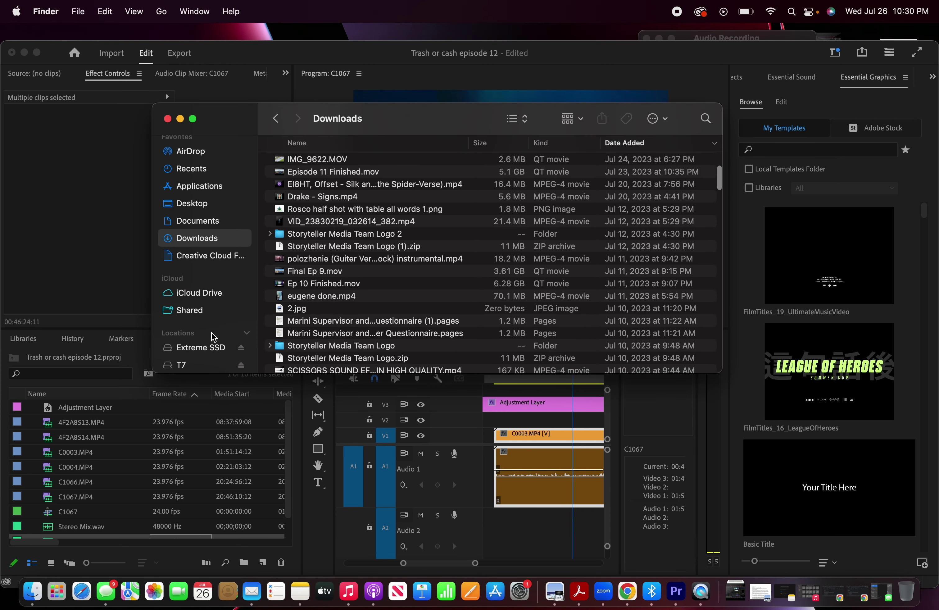
click(205, 348)
click(205, 364)
scroll(319, 269, down, 2)
scroll(312, 242, up, 5)
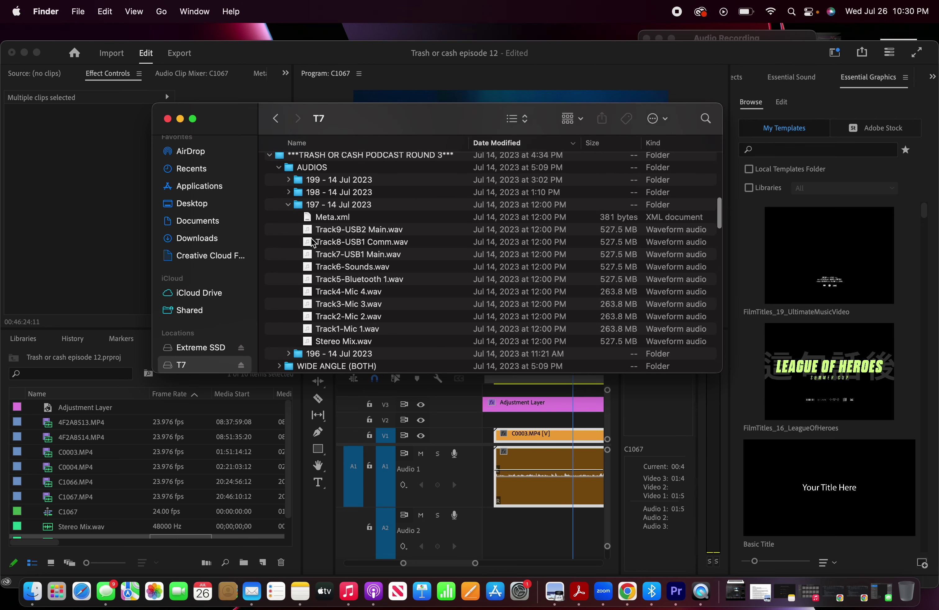
Collapse the 197 - 14 Jul 2023 audio folder and expand the GUEST ANGLE folder to view its clips
click(288, 204)
click(302, 234)
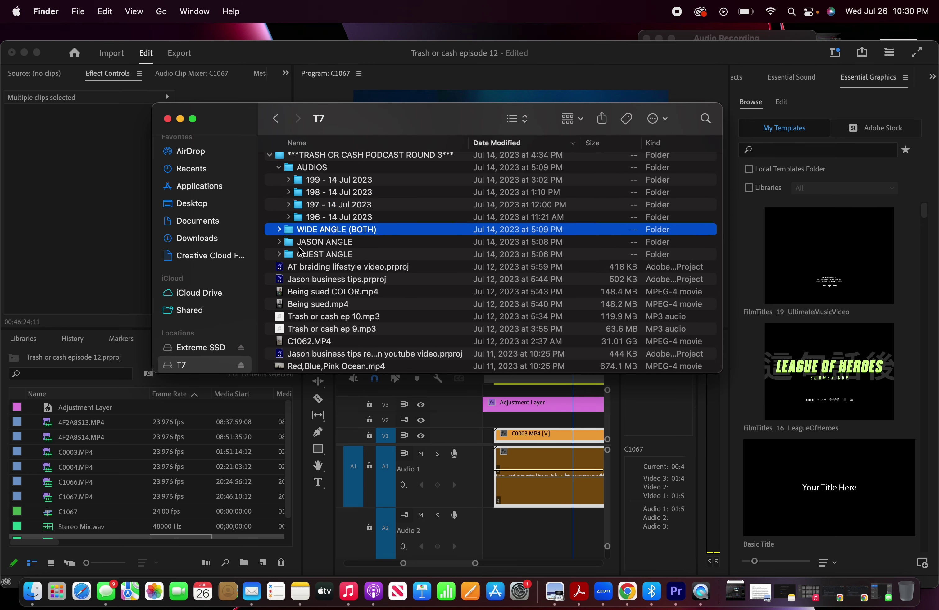
click(301, 254)
click(278, 254)
scroll(317, 300, down, 4)
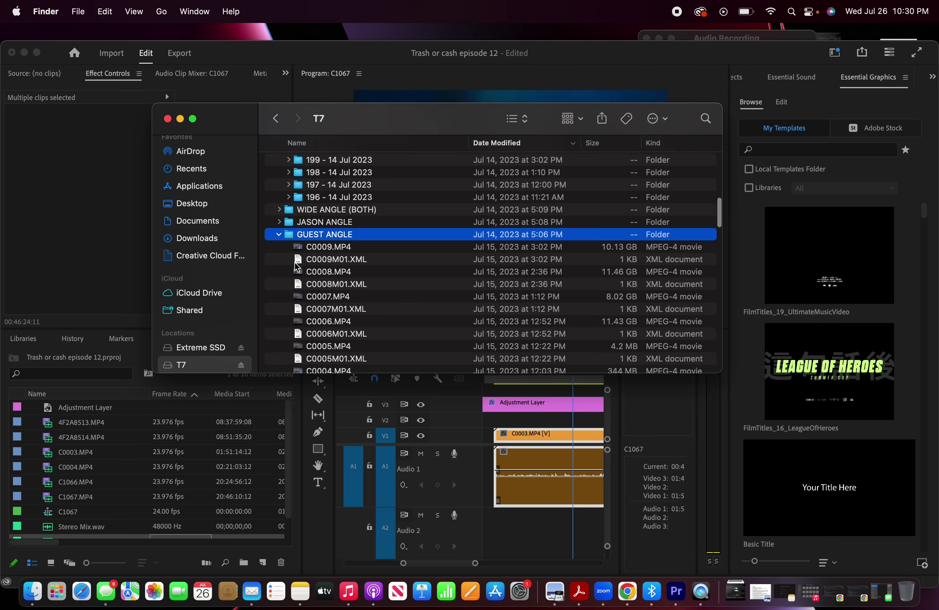
scroll(347, 343, down, 2)
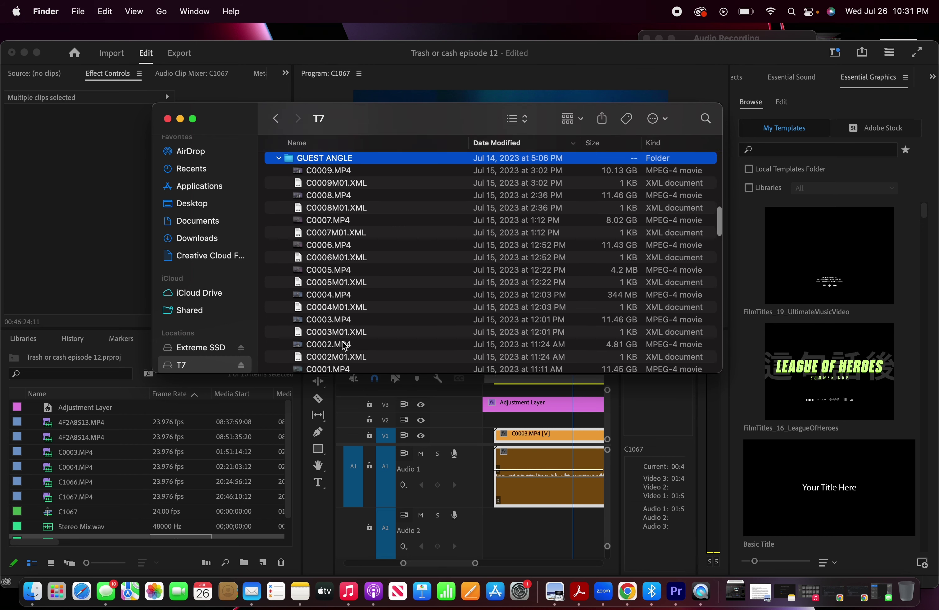
Preview the source files C0002.MP4 and C0003.MP4 in QuickTime Player, closing each one after viewing
double_click(348, 336)
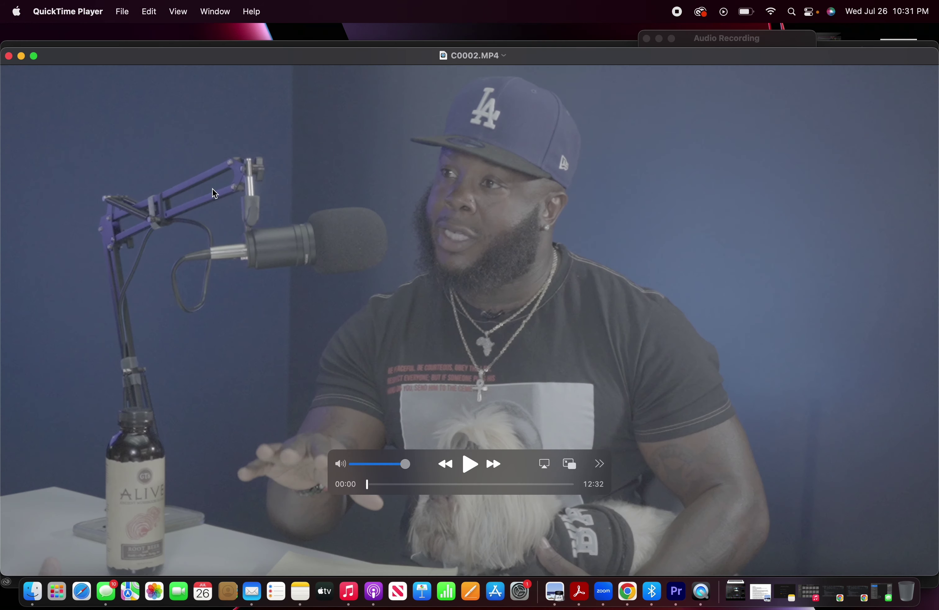
click(8, 57)
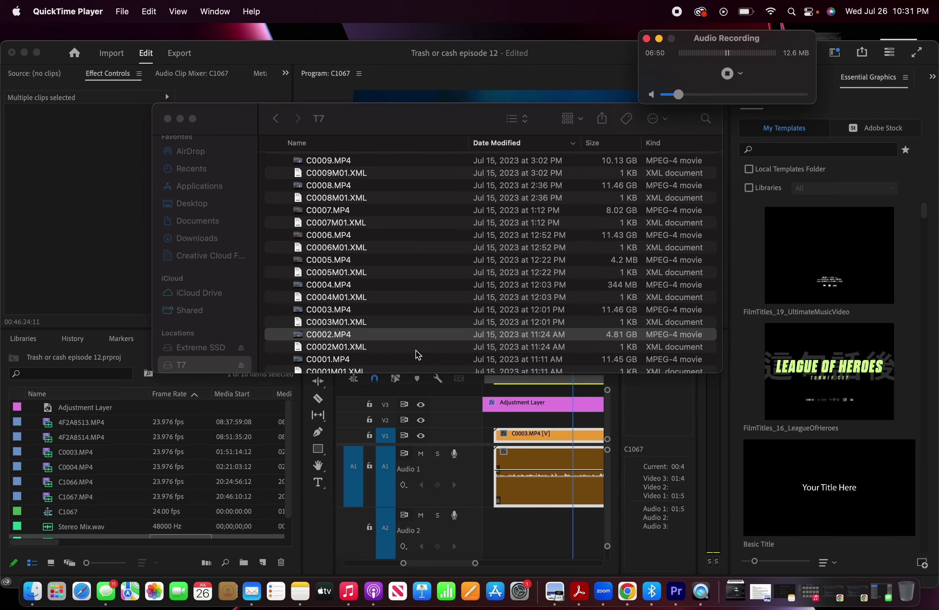
double_click(382, 310)
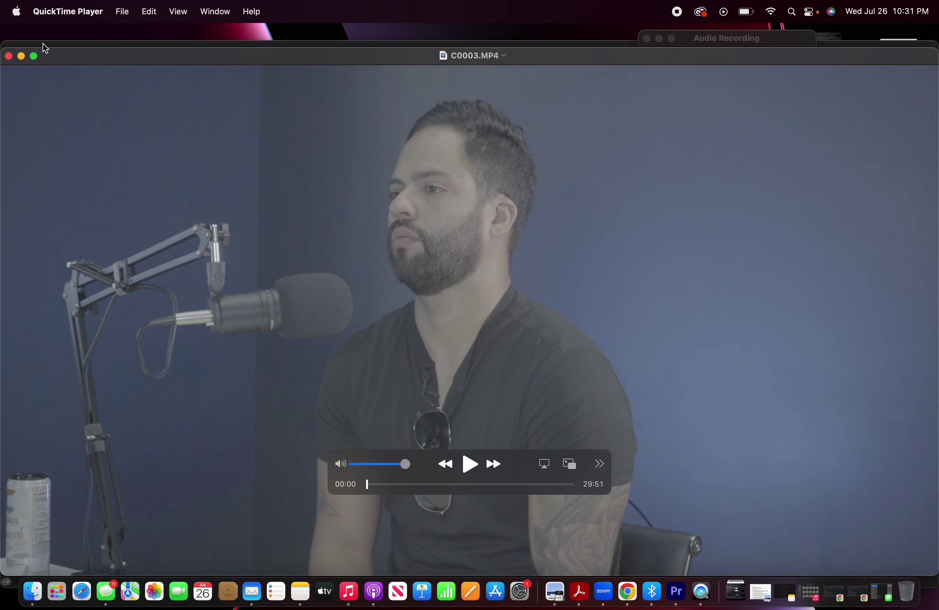
click(8, 56)
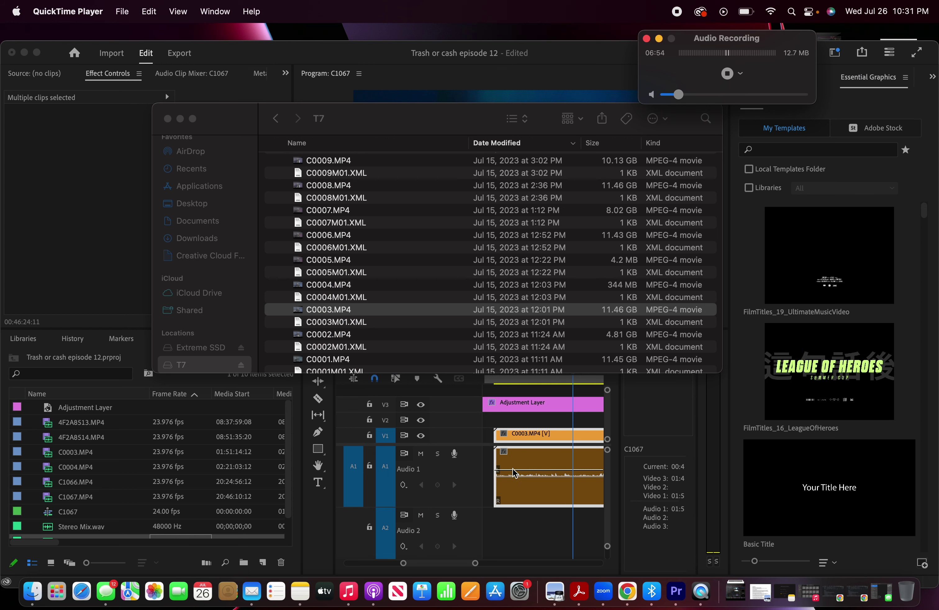
Return to Premiere Pro, play C0003.MP4 between about 00:46:25 and 00:46:36, and stop for a closer timeline view
click(514, 474)
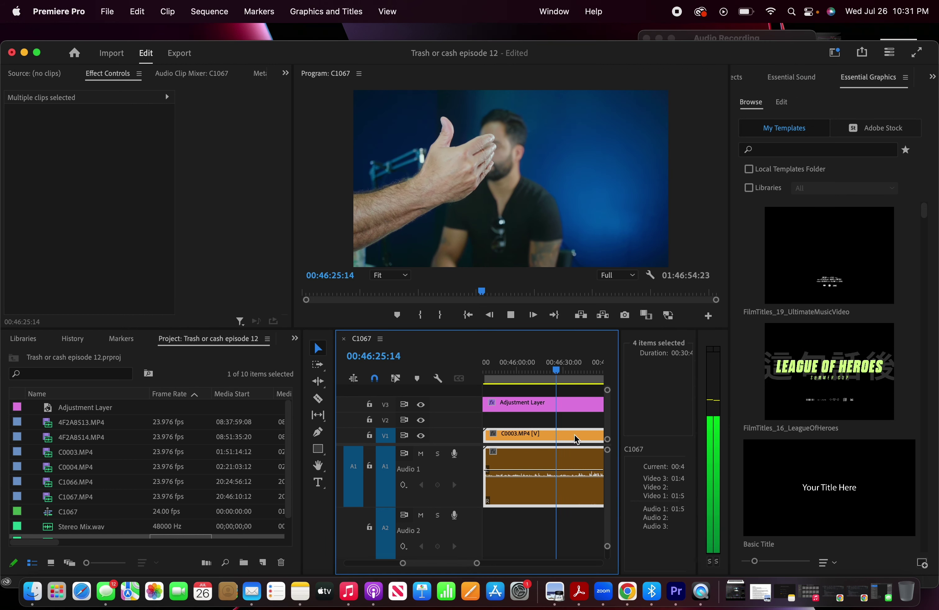
click(566, 366)
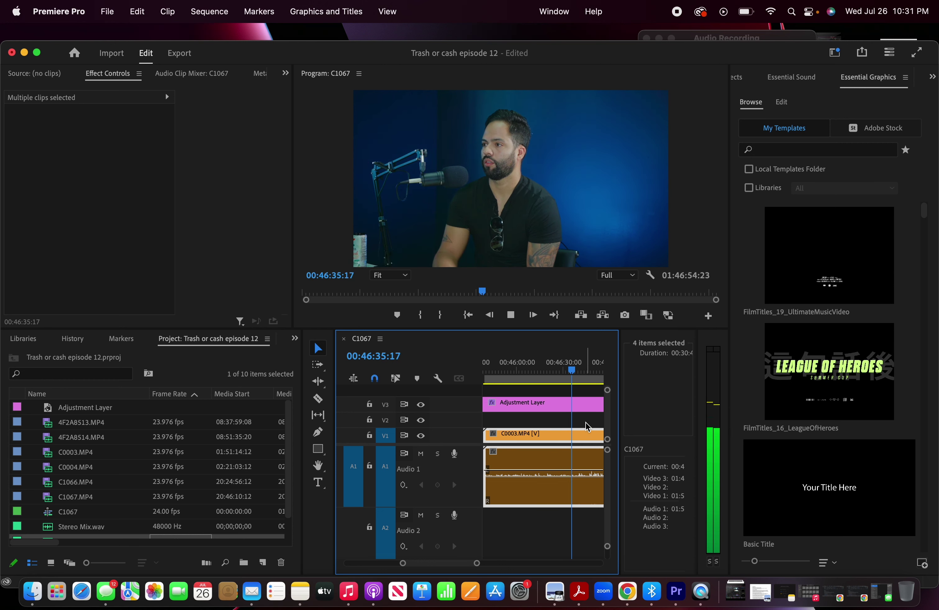
key(space)
key(=)
key(=)
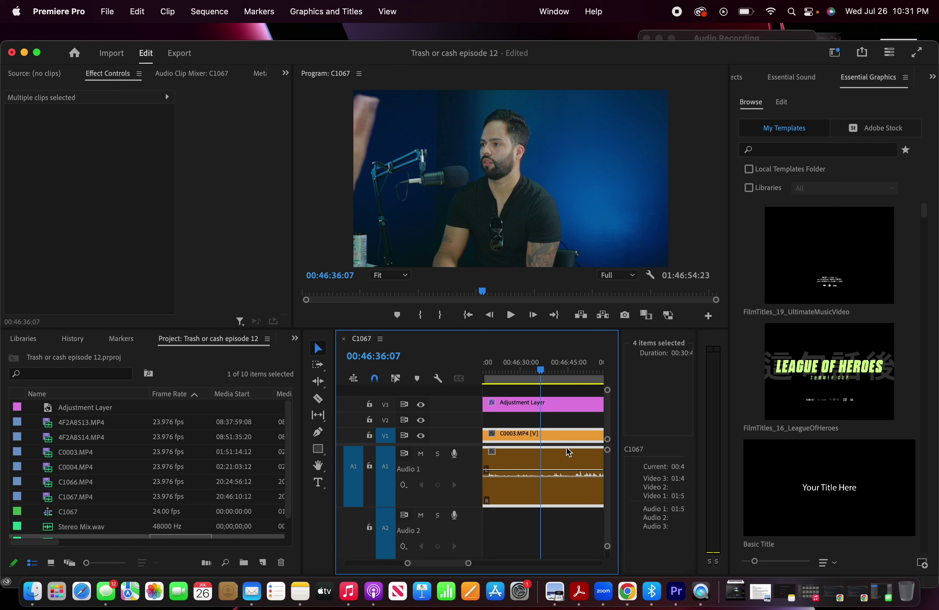
Play the C0003.MP4 footage from about 00:46:32, skipping ahead to around 00:46:38 and 00:46:48
click(525, 370)
key(space)
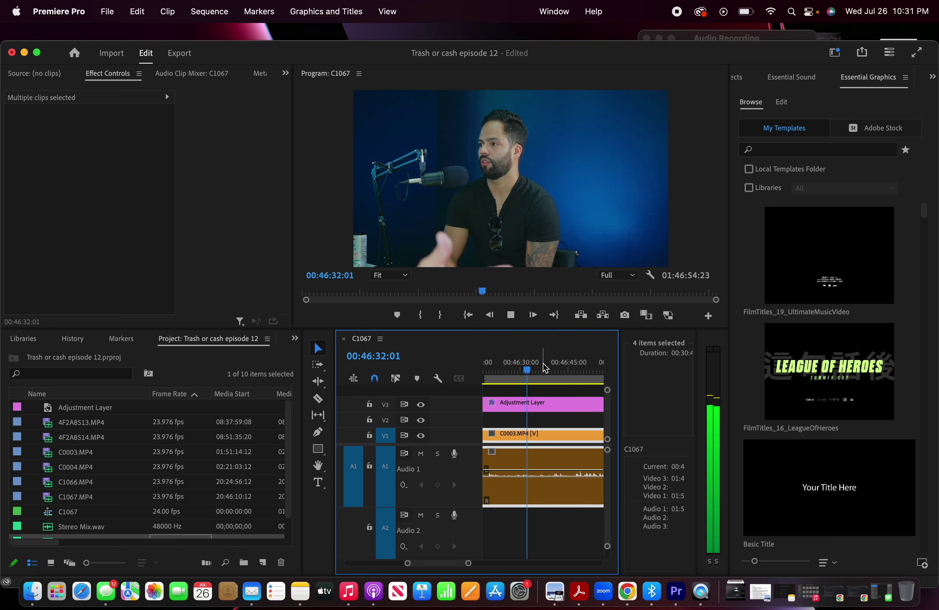
click(544, 368)
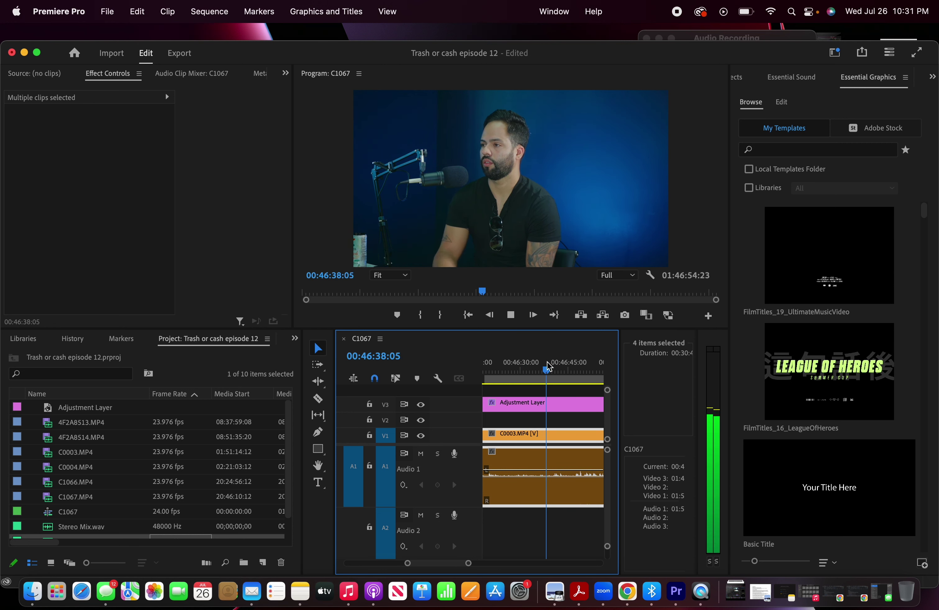
click(549, 363)
scroll(556, 433, down, 3)
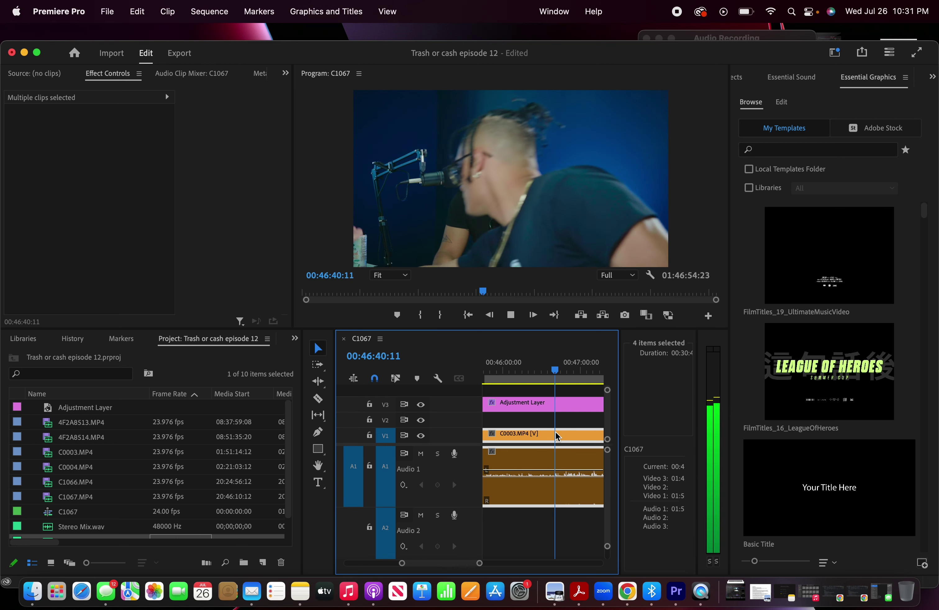
scroll(556, 435, down, 2)
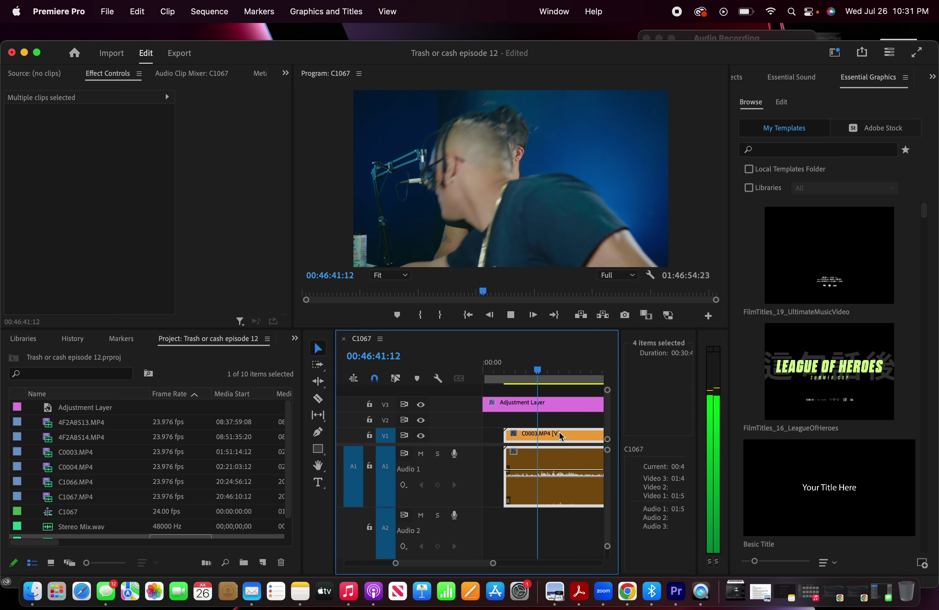
scroll(560, 436, down, 2)
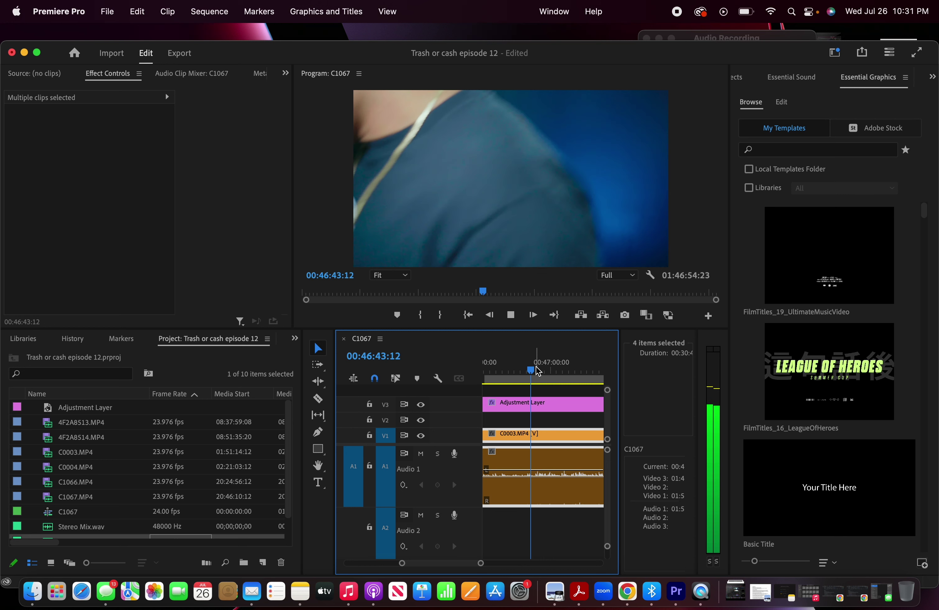
click(536, 369)
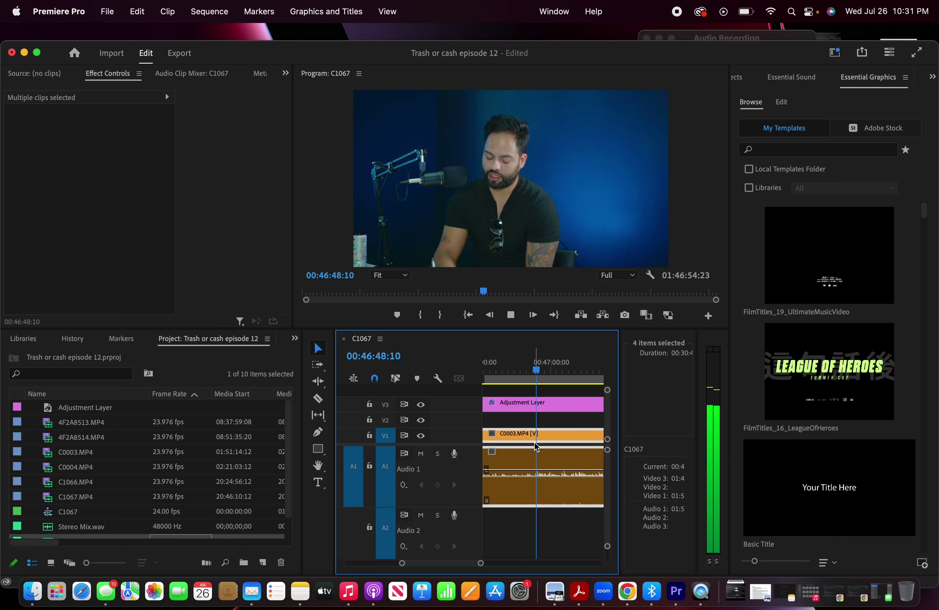
Play the green C1066.MP4 footage with Stereo Mix.wav from the start of the sequence, and stop
scroll(535, 446, down, 5)
click(499, 369)
key(Home)
key(space)
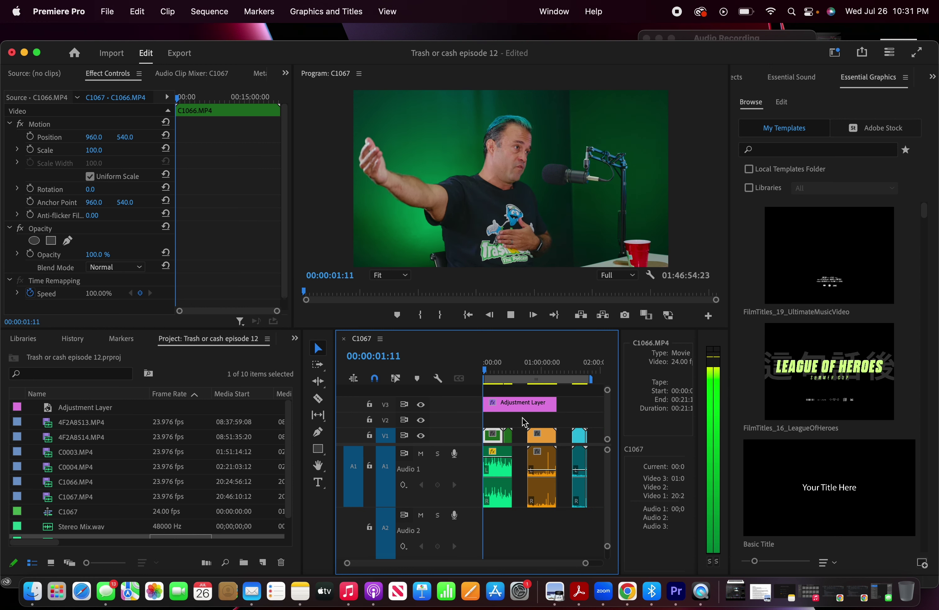
key(space)
Play the orange C0003.MP4 footage at about 00:48:25 and again at about 00:47:28
scroll(532, 425, up, 3)
drag(535, 358, 525, 362)
key(space)
scroll(525, 412, up, 3)
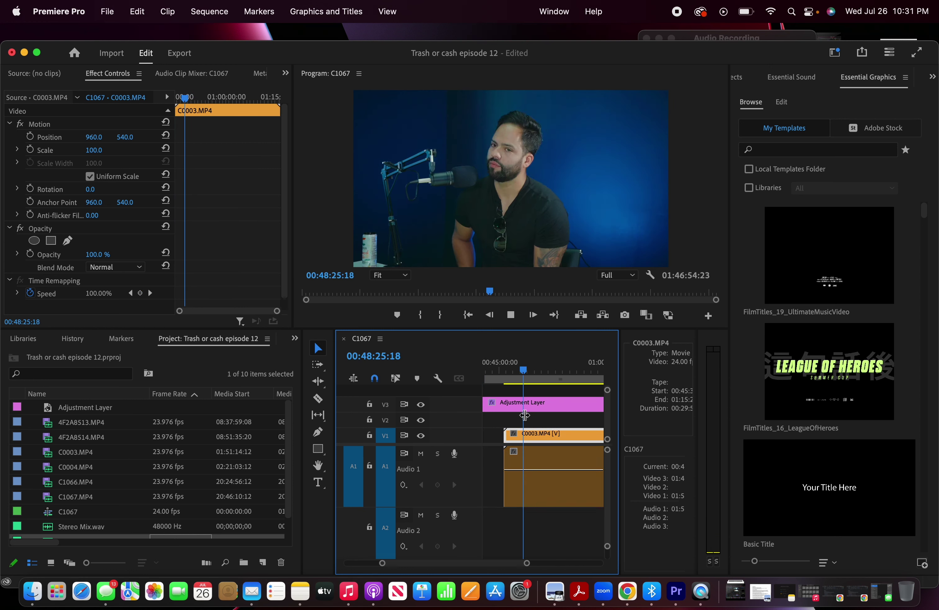
click(507, 380)
key(space)
scroll(503, 401, up, 3)
scroll(515, 393, left, 2)
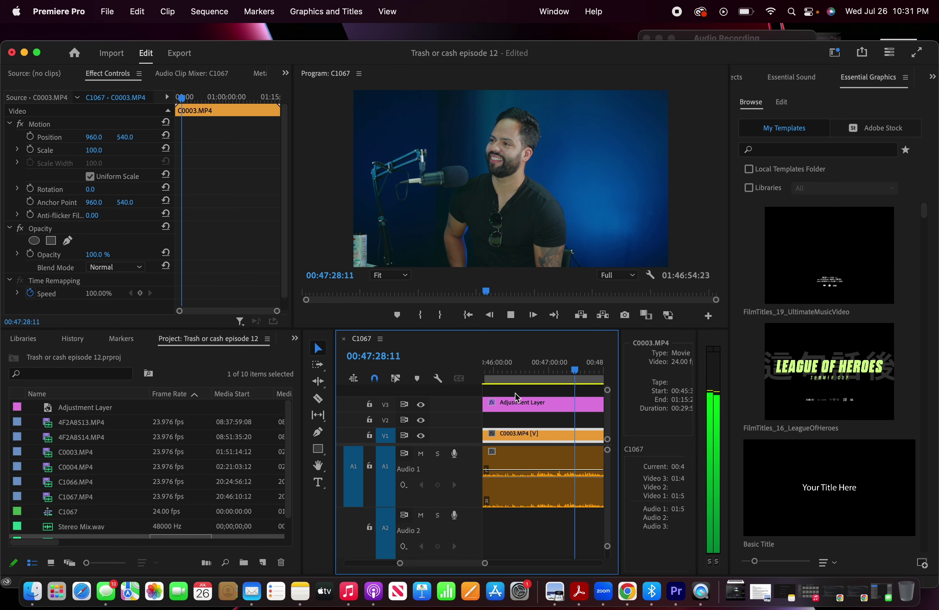
Play C0003.MP4 at progressively earlier points, about 00:47:03, 00:46:45 and 00:46:30
click(551, 362)
scroll(548, 396, down, 3)
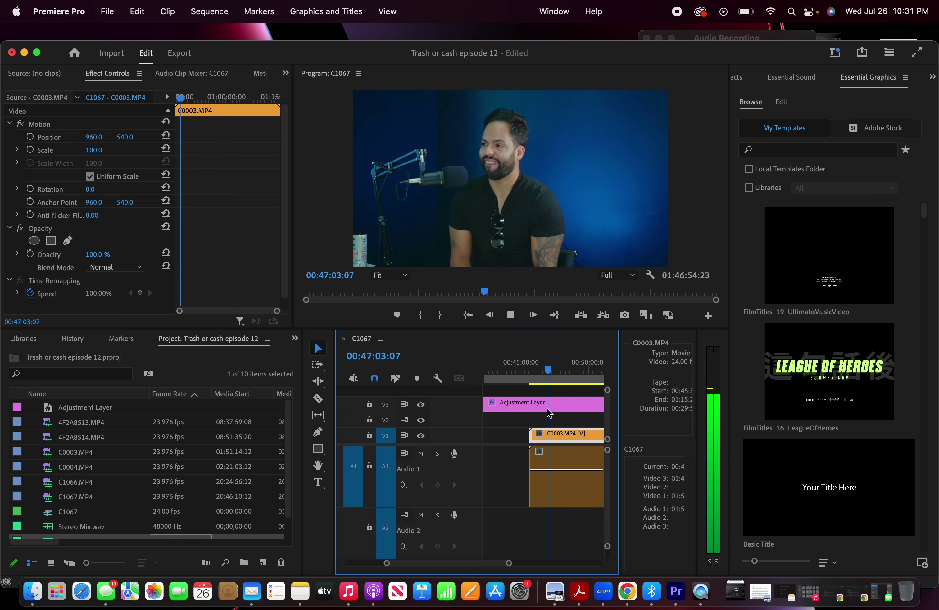
scroll(546, 437, up, 3)
click(550, 376)
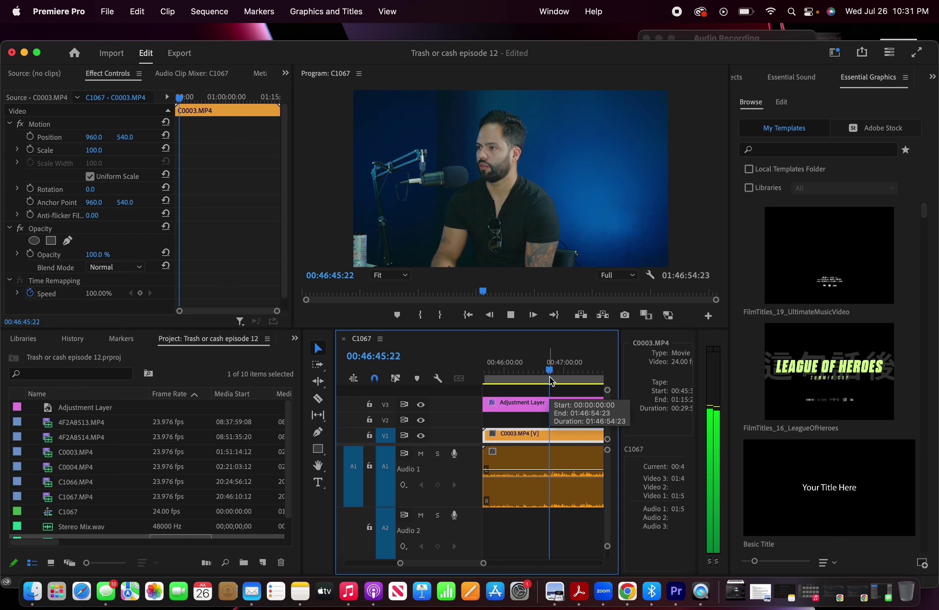
click(535, 365)
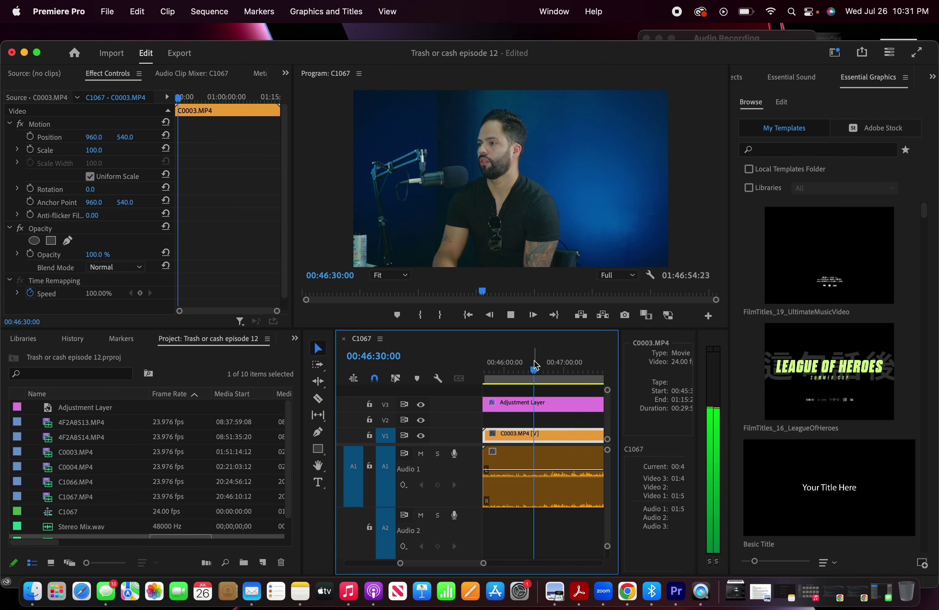
Play the C0003.MP4 footage from about 00:46:24 and again from about 00:46:18, stopping at about 00:46:23
click(529, 364)
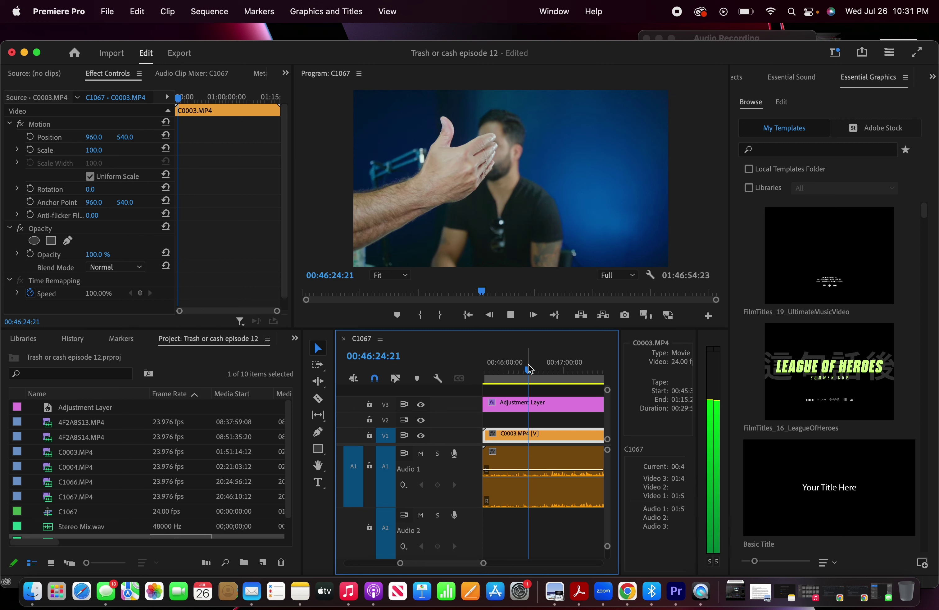
click(522, 364)
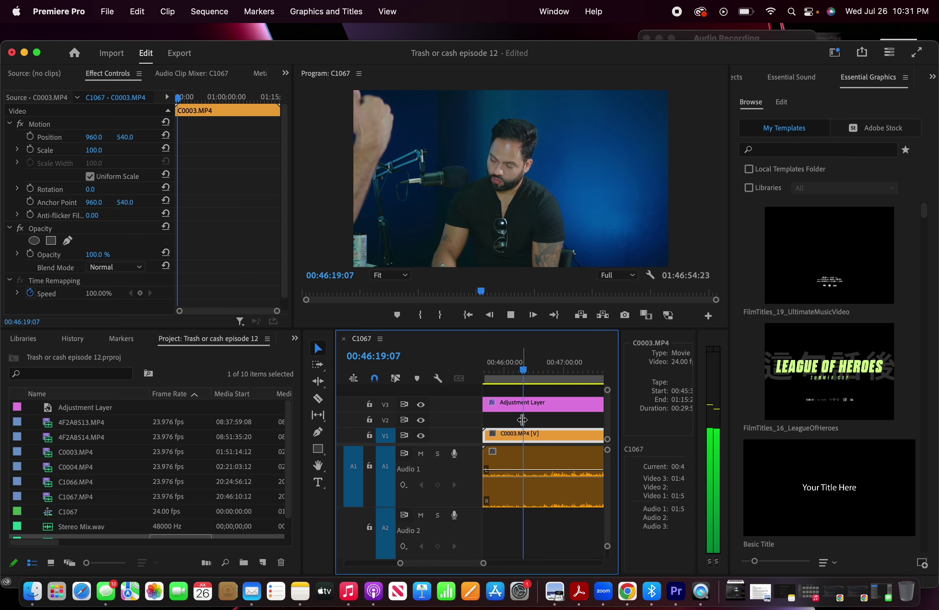
scroll(522, 416, up, 2)
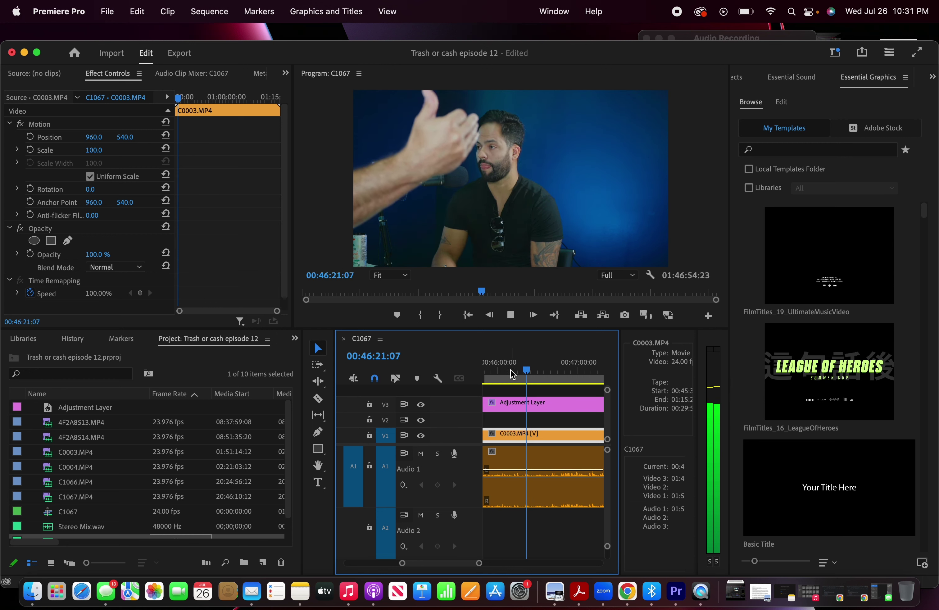
key(space)
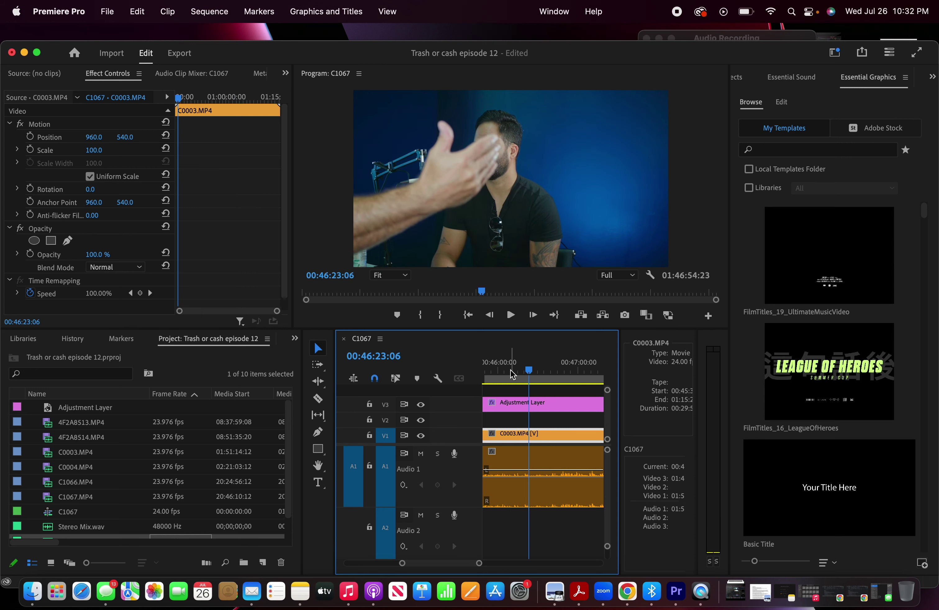
Locate the hand movement in C0003.MP4 at 00:46:21:14 and trim the clip's start to that frame
scroll(563, 435, up, 2)
click(553, 368)
key(space)
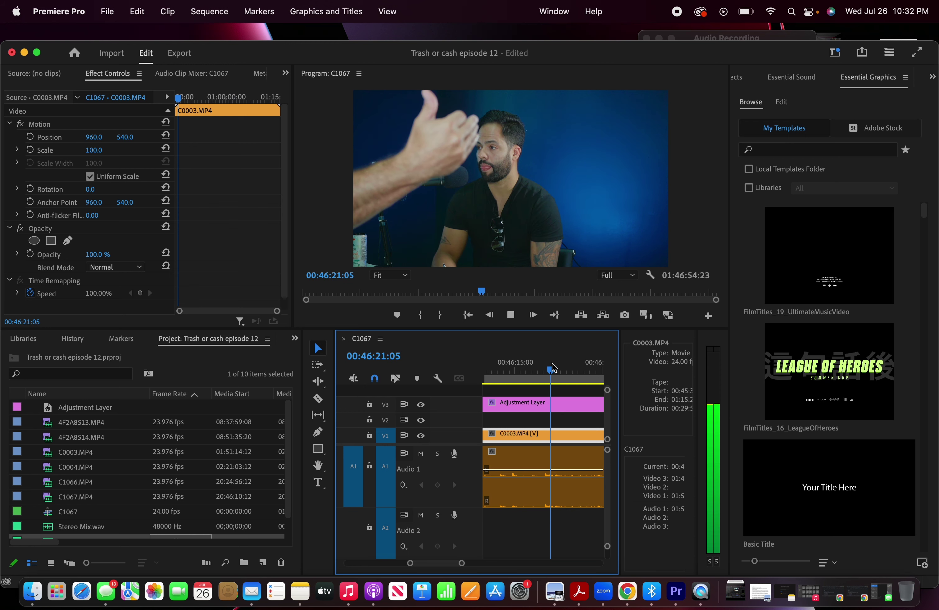
key(space)
scroll(571, 474, down, 3)
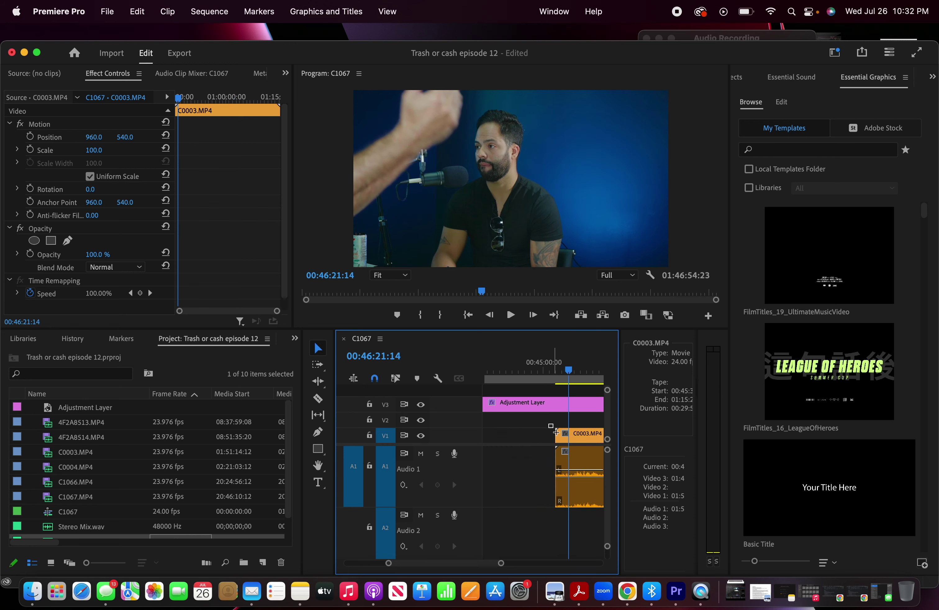
drag(556, 432, 569, 433)
Move the trimmed C0003.MP4 clip's audio down to track A2 and its video up to track V2
scroll(572, 436, down, 5)
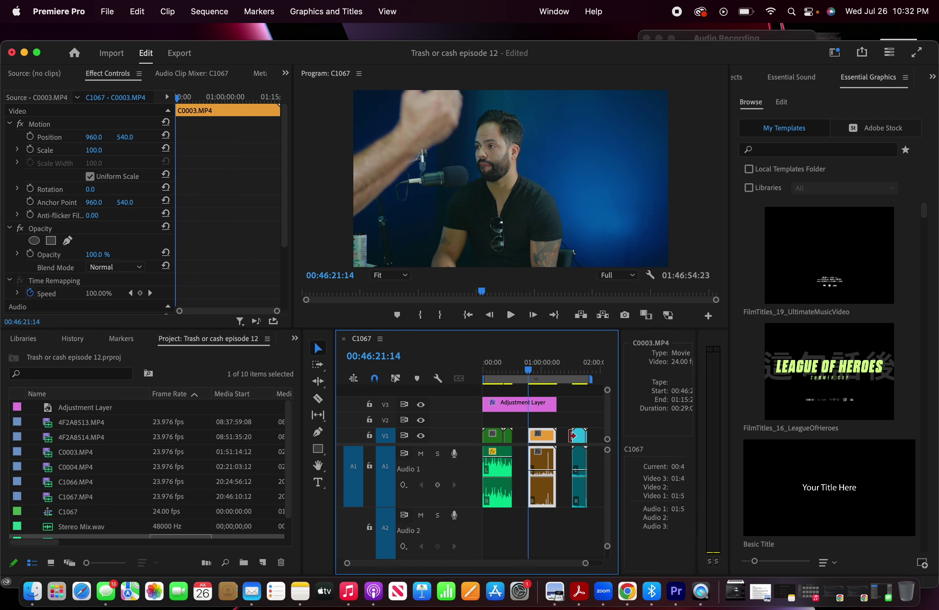
drag(548, 497, 550, 515)
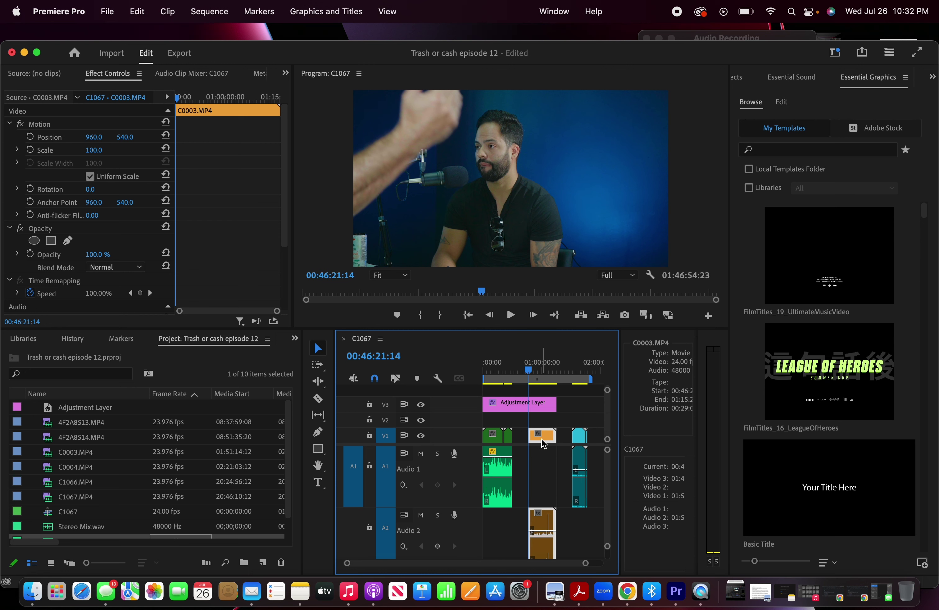
drag(542, 437, 542, 424)
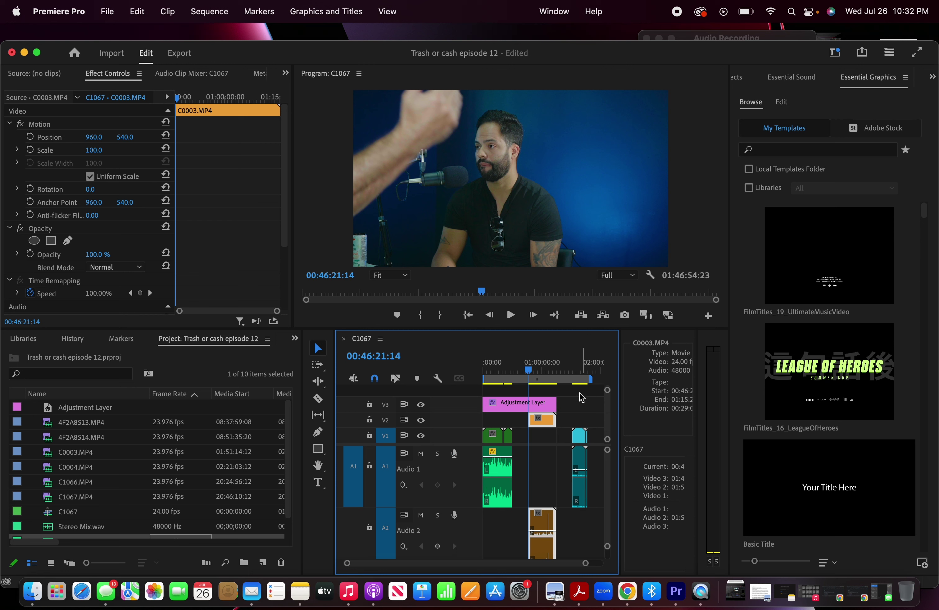
Move the C0003.MP4 clip on V2, with its linked audio on A2, to the very beginning of the sequence
drag(546, 421, 455, 422)
scroll(454, 422, up, 3)
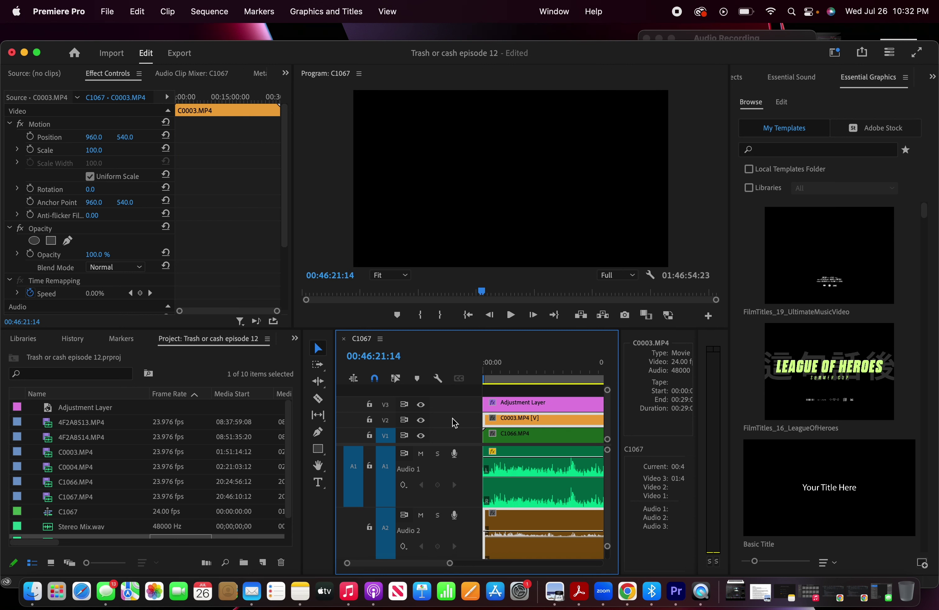
scroll(471, 439, up, 2)
scroll(582, 515, up, 2)
scroll(503, 495, left, 3)
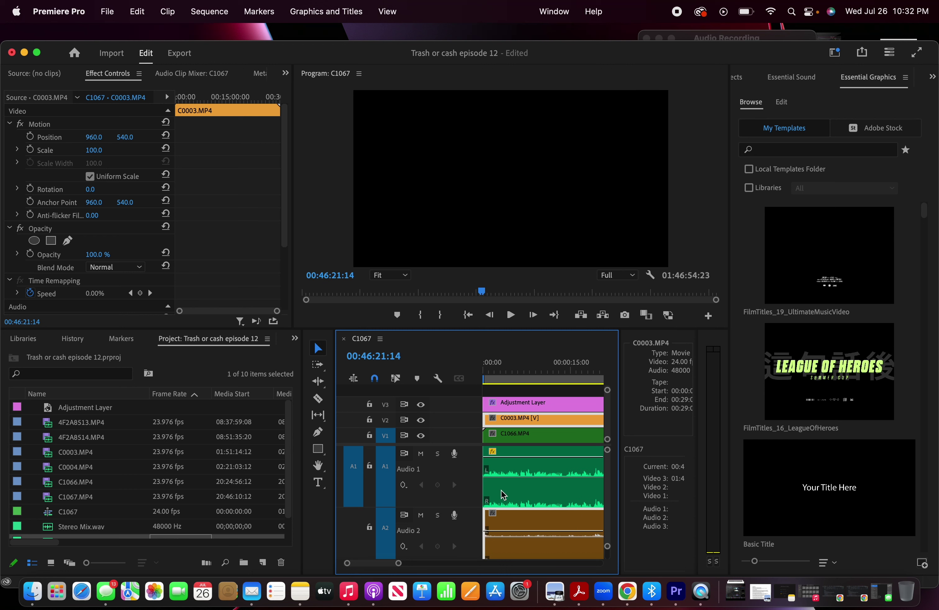
Play the opening seconds of the sequence to check C0003.MP4's sync against the Audio 1 track
click(488, 363)
key(space)
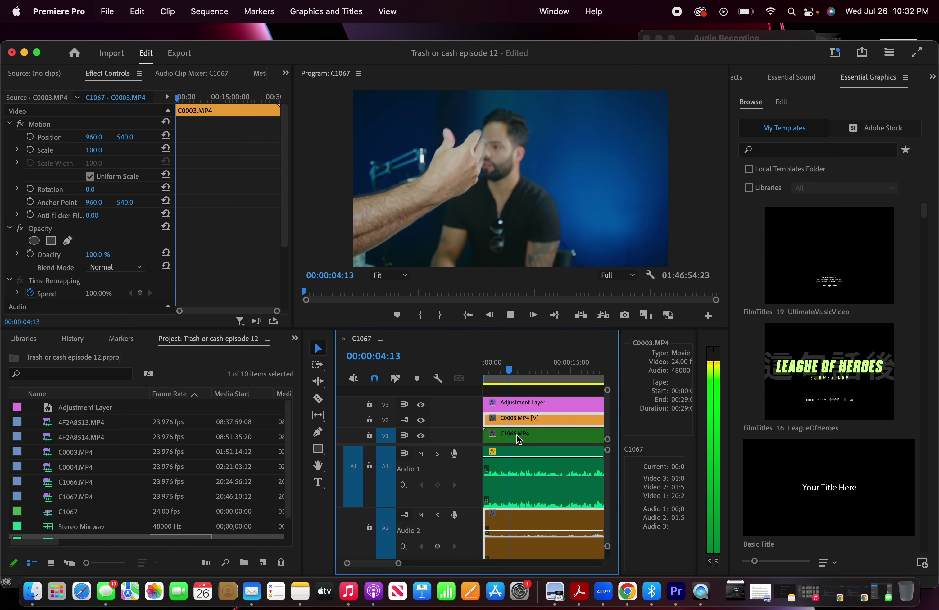
key(space)
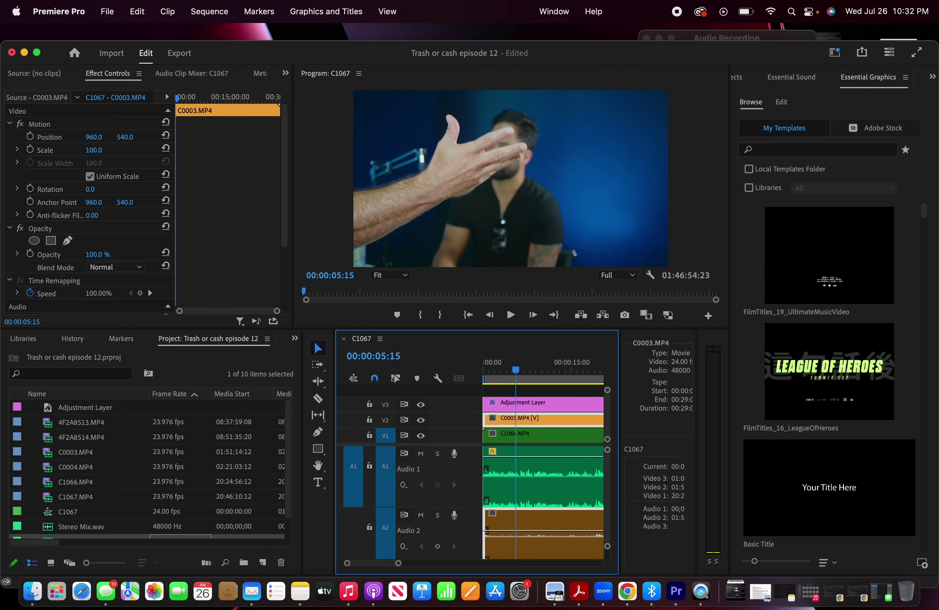
scroll(530, 491, up, 3)
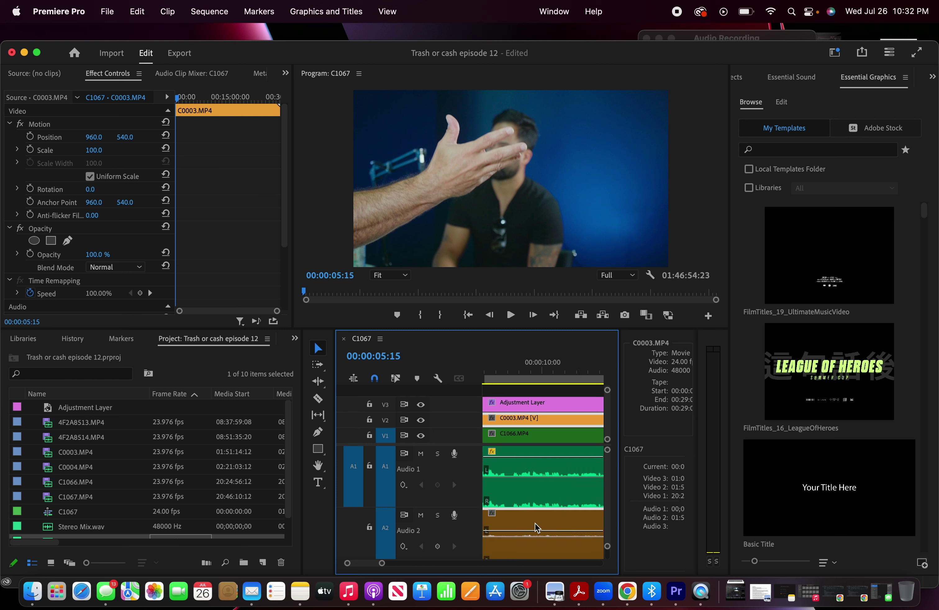
scroll(535, 527, down, 2)
scroll(531, 523, up, 2)
scroll(539, 507, down, 3)
key(space)
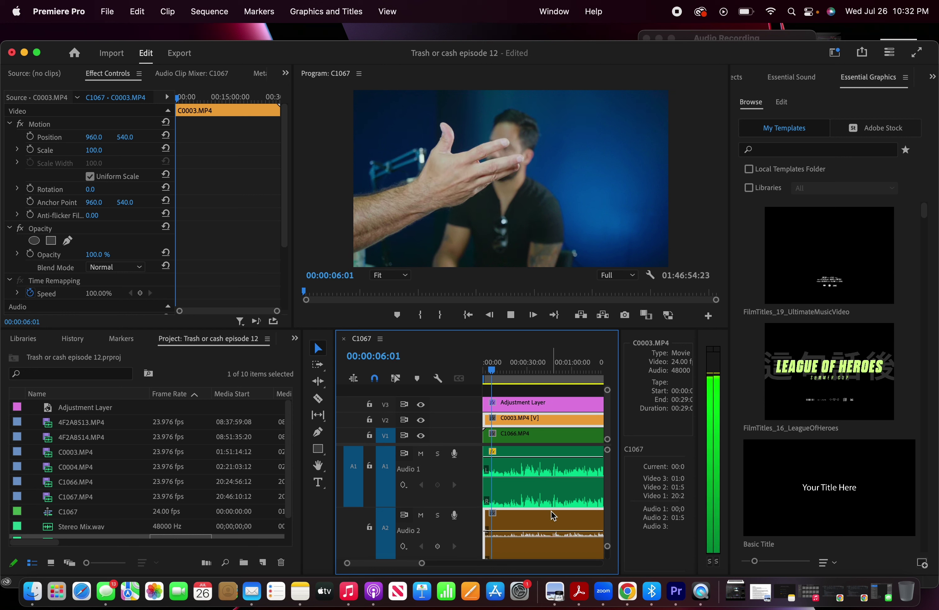
key(space)
Compare the Audio 1 and Audio 2 waveforms closely between about 00:00:48 and 00:00:55 to examine their alignment
scroll(568, 528, up, 3)
scroll(525, 526, up, 2)
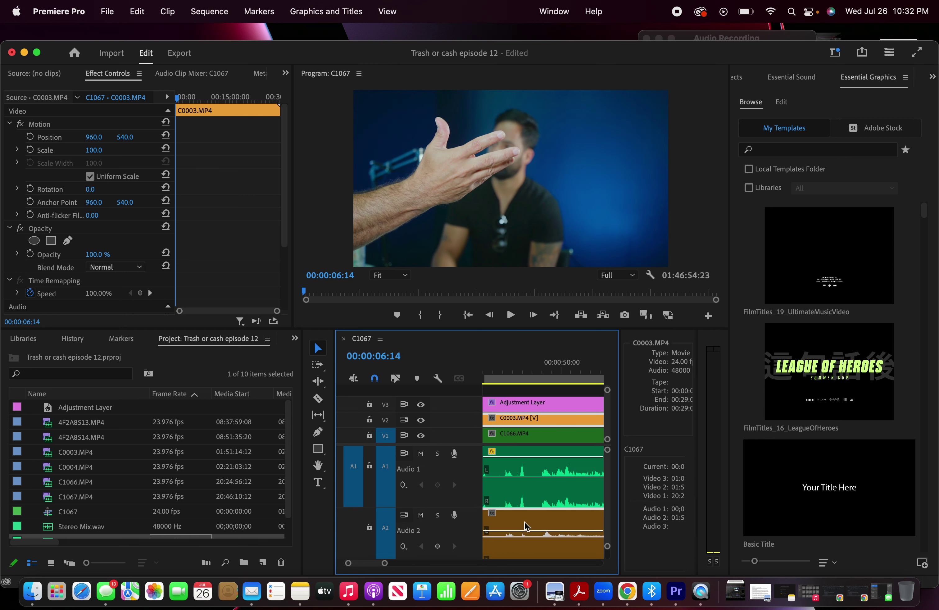
scroll(523, 527, up, 2)
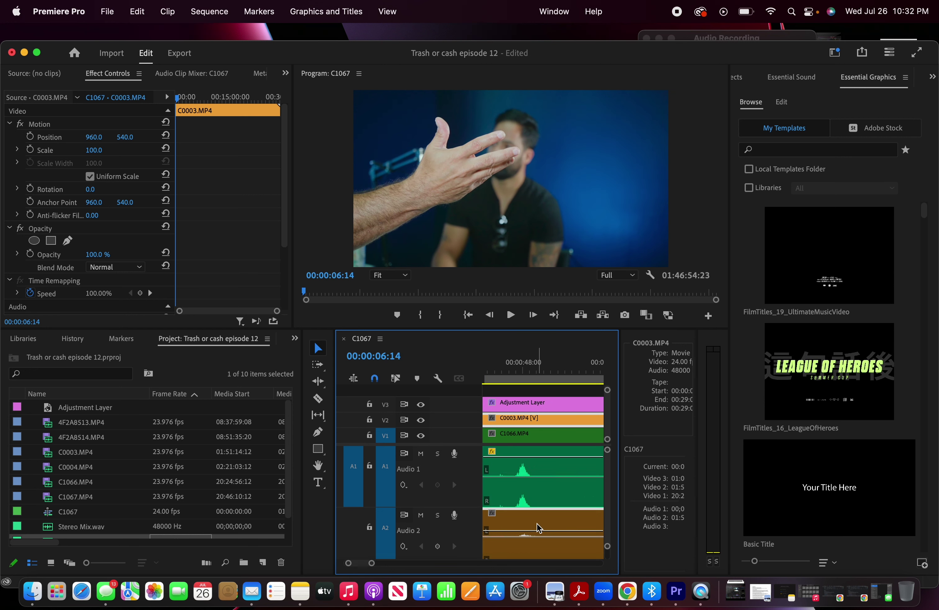
scroll(539, 528, down, 2)
scroll(557, 535, up, 2)
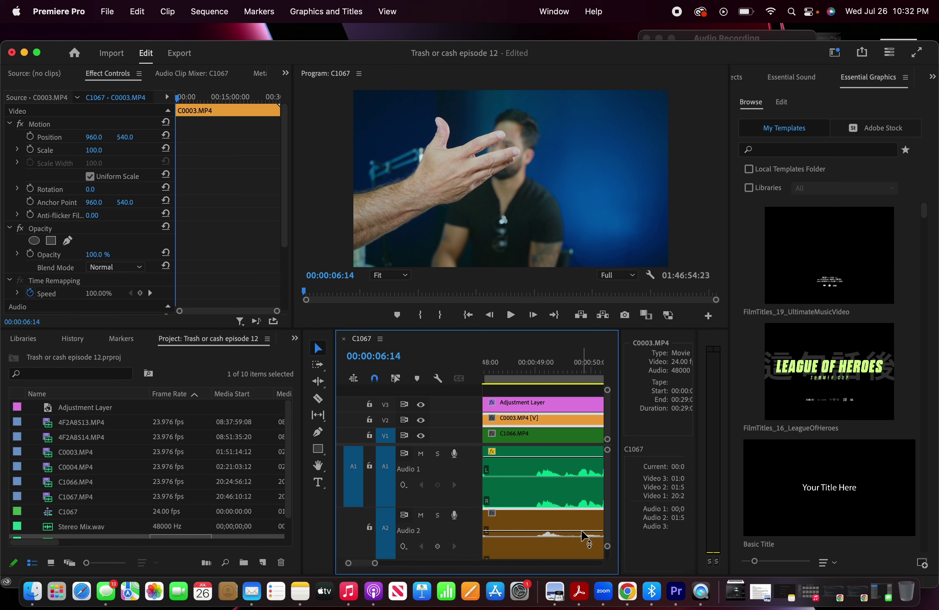
scroll(576, 533, down, 2)
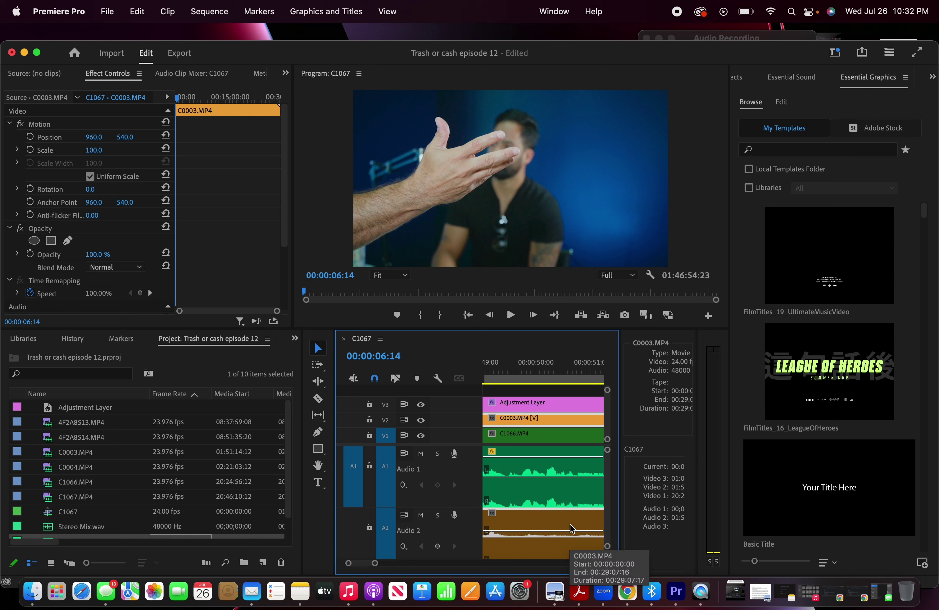
scroll(572, 525, down, 3)
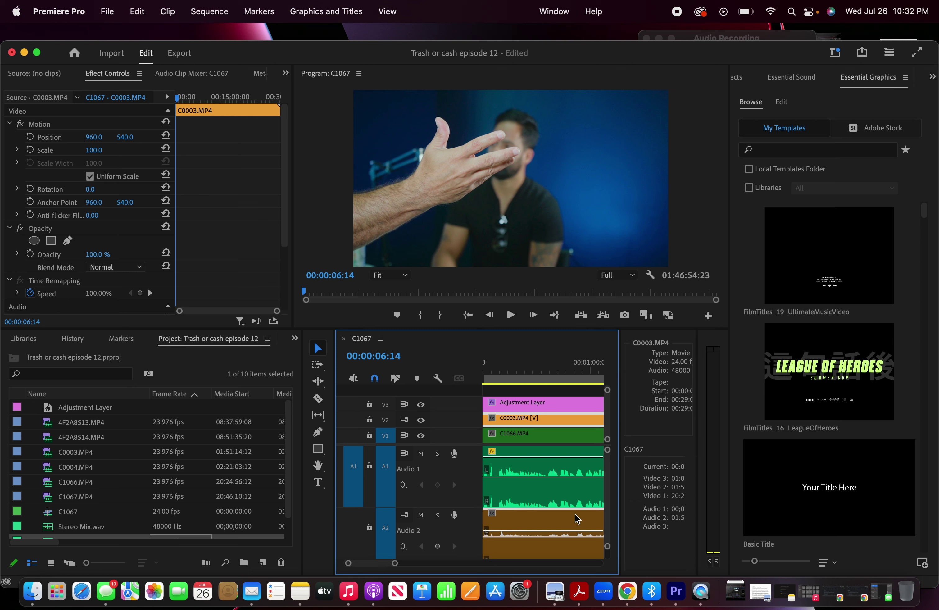
scroll(576, 525, up, 3)
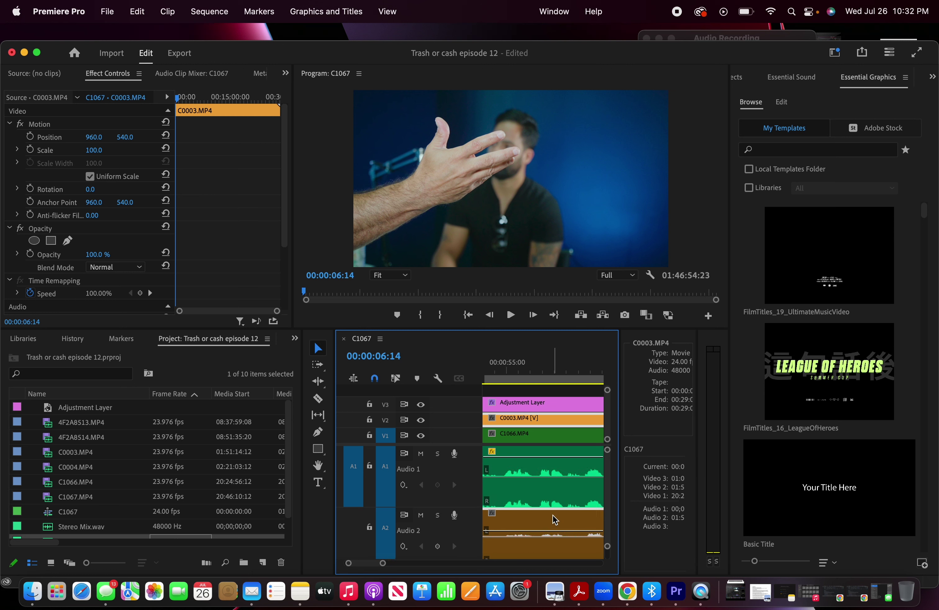
Delete only C0003.MP4's audio from Audio 2, after playing the sequence start and the section near 00:02:44
click(530, 508)
click(520, 531)
scroll(523, 529, up, 1)
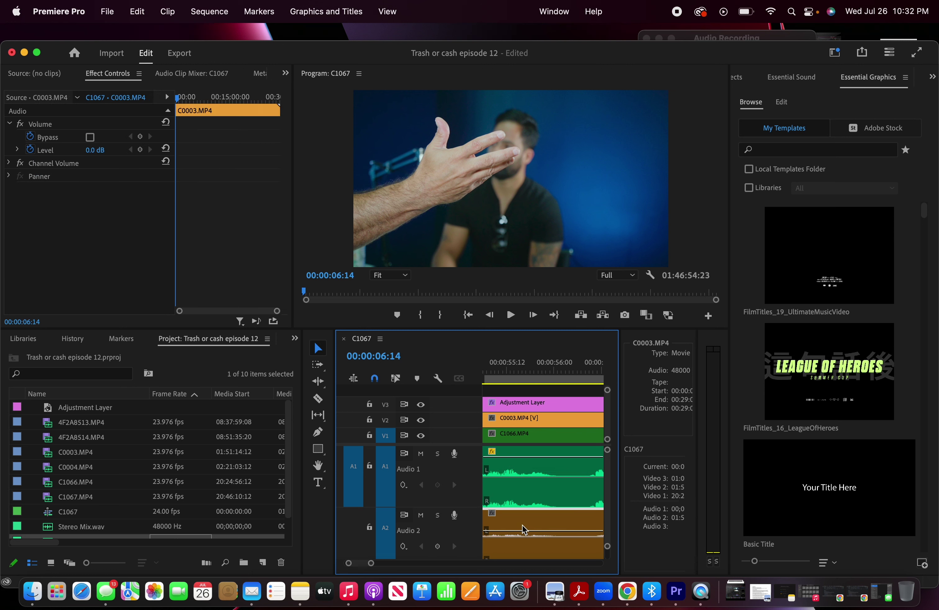
scroll(554, 530, down, 5)
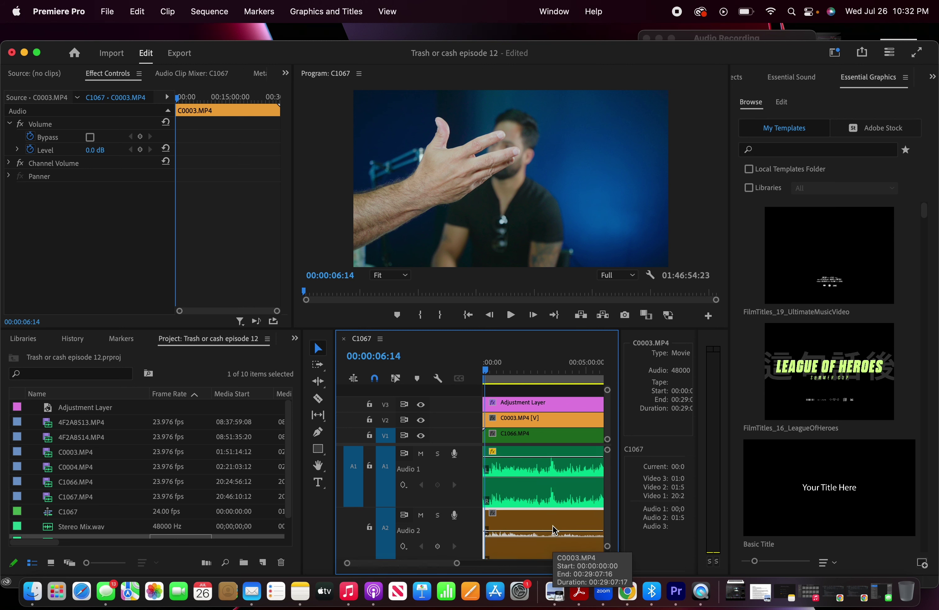
drag(490, 371, 477, 375)
key(space)
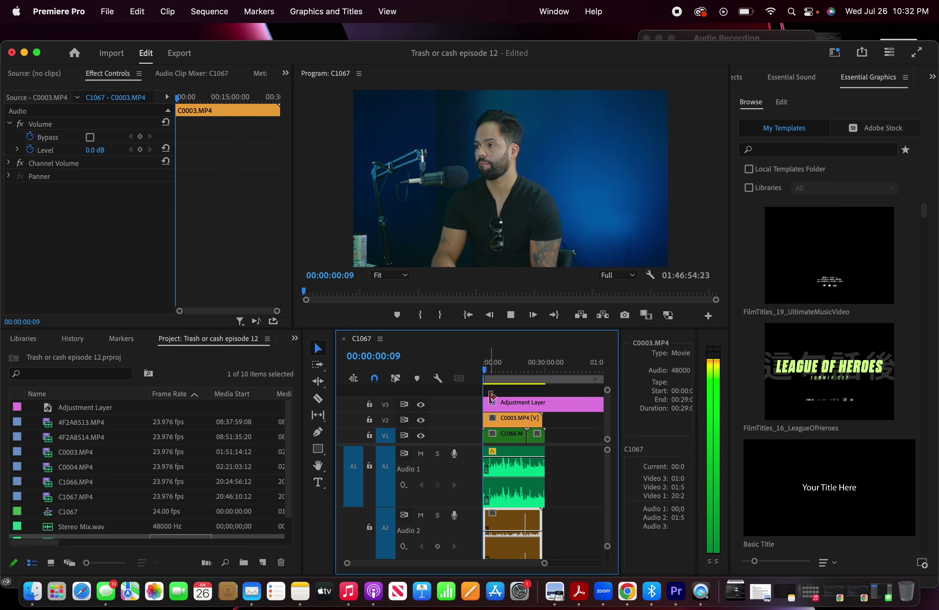
key(=)
key(=)
click(507, 372)
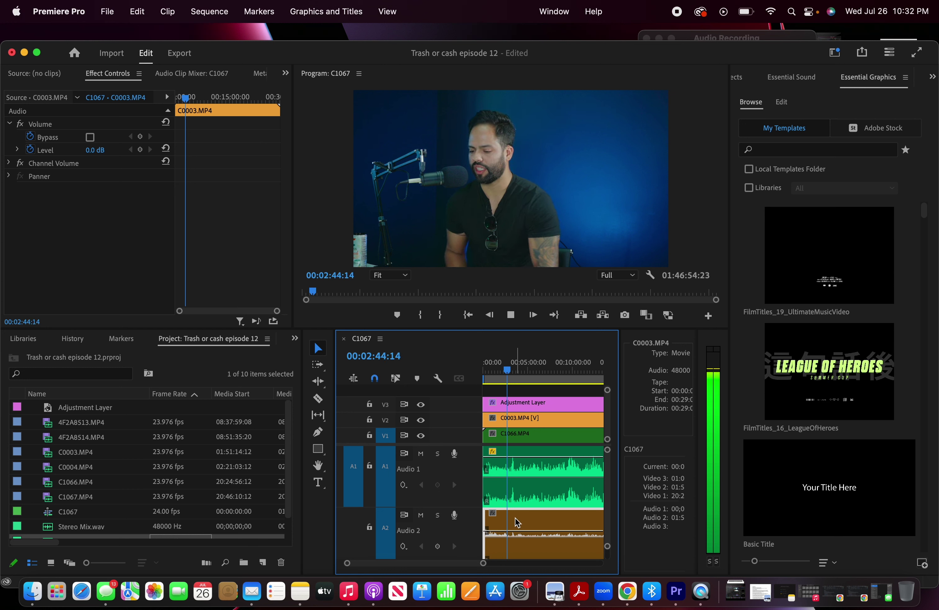
key(space)
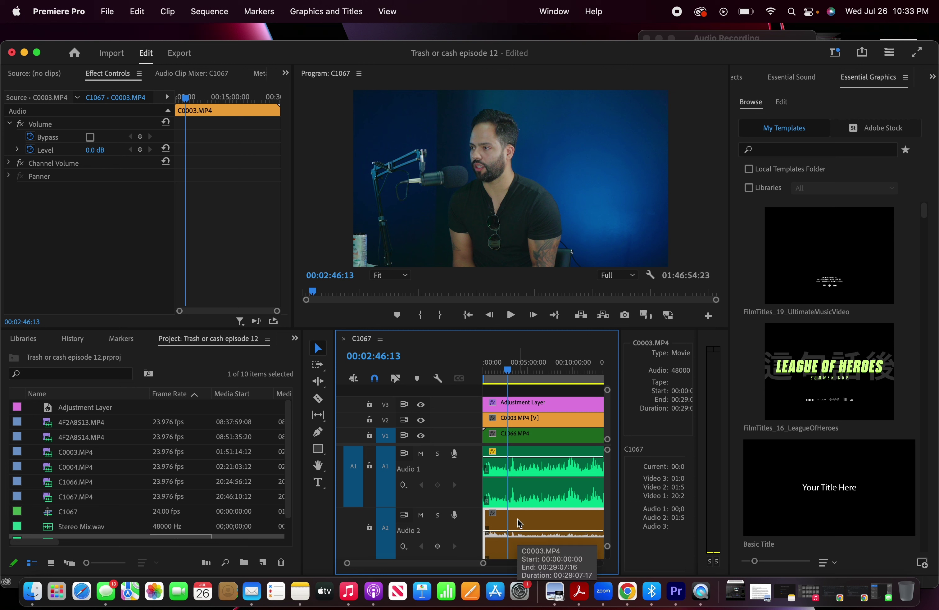
key(Delete)
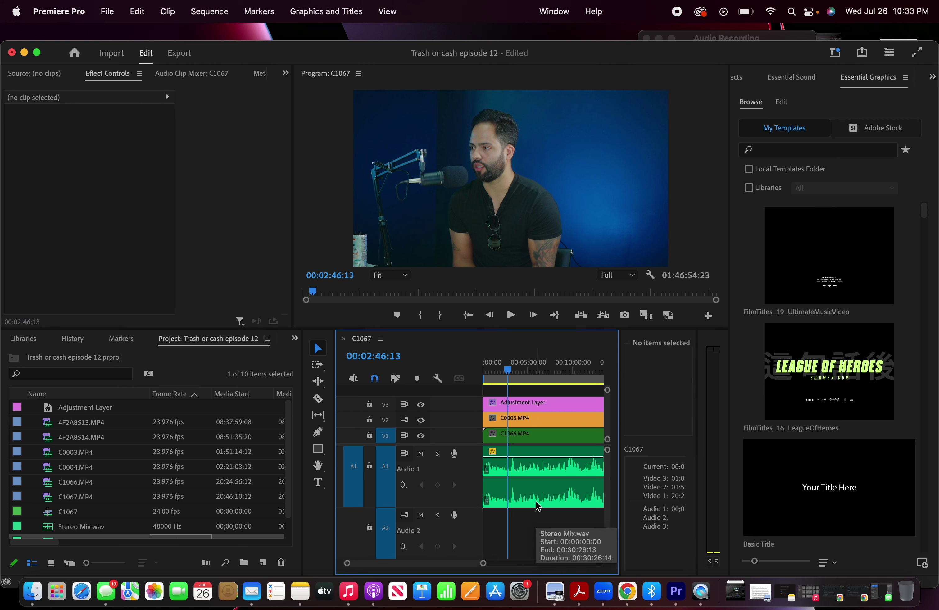
Play the sequence with only the Stereo Mix audio near 00:02:46, 00:18:14 and 00:19:53 to check lip sync
key(space)
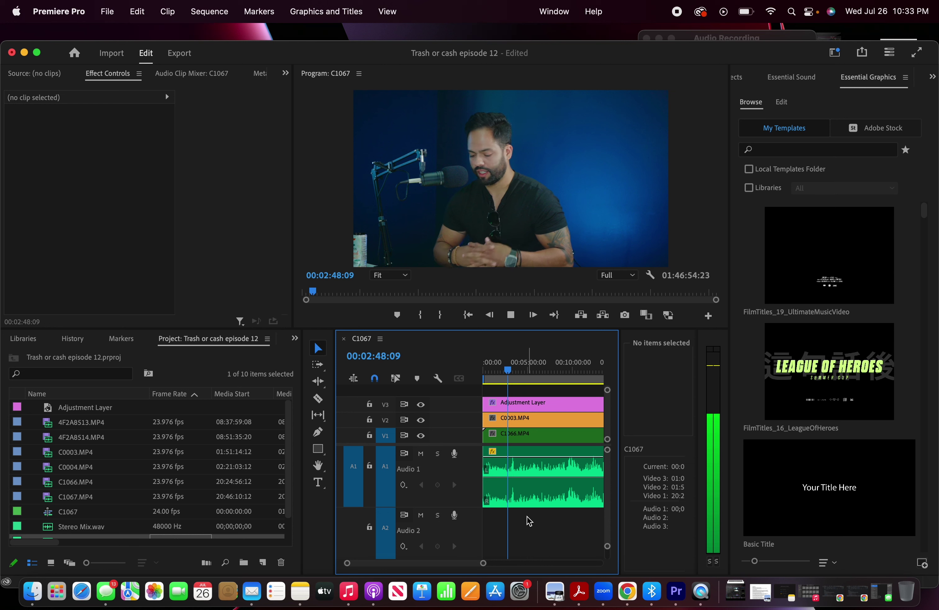
key(minus)
key(minus)
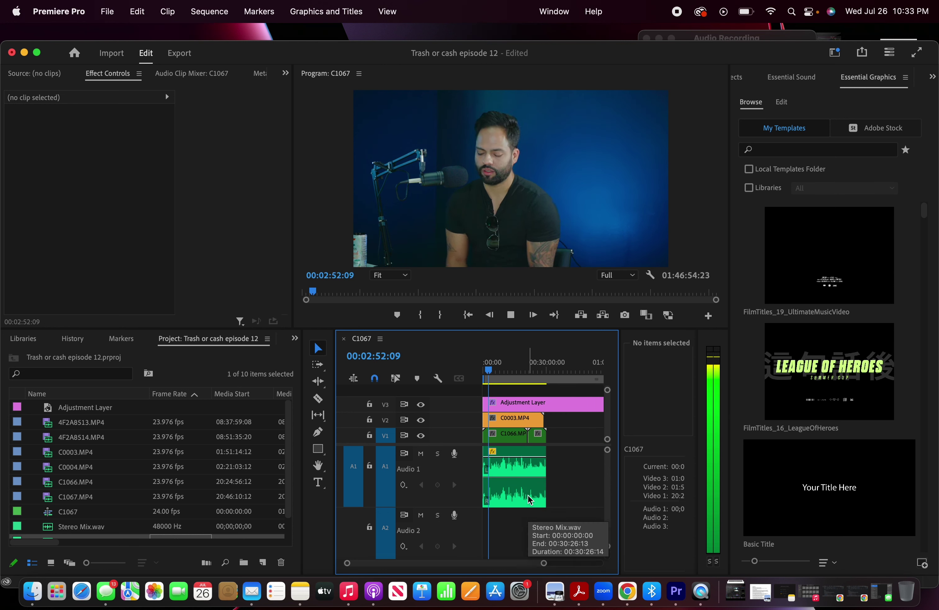
click(522, 371)
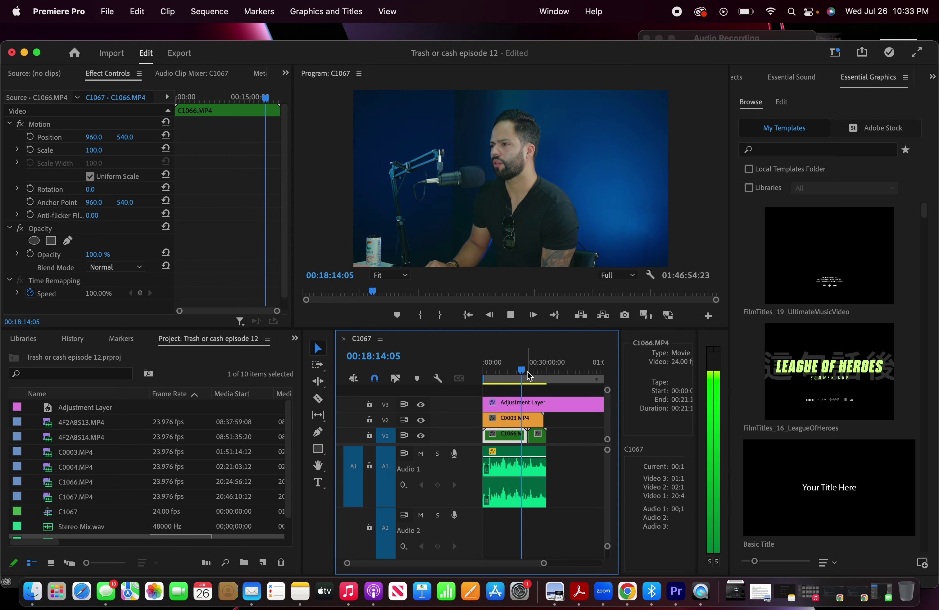
key(equal)
key(equal)
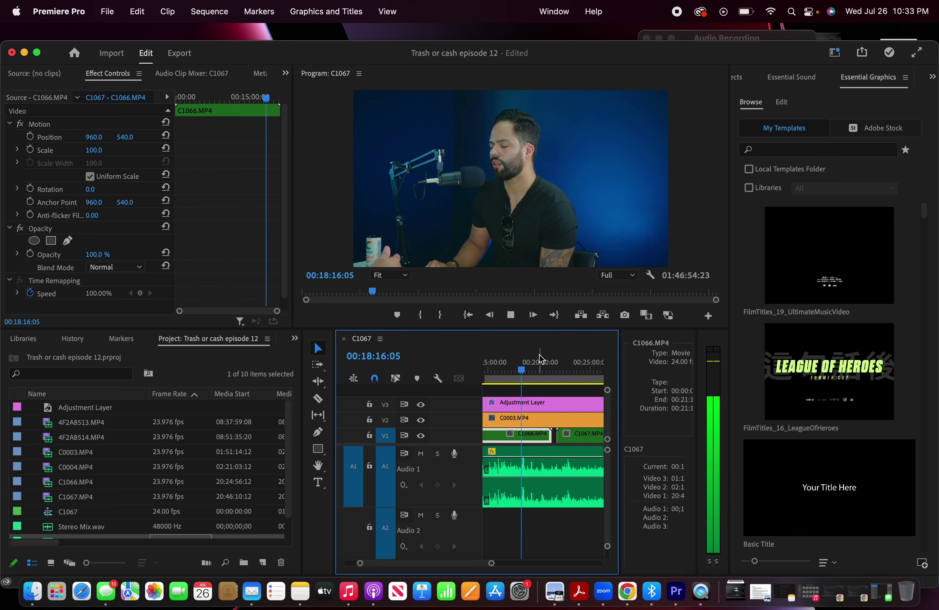
click(540, 358)
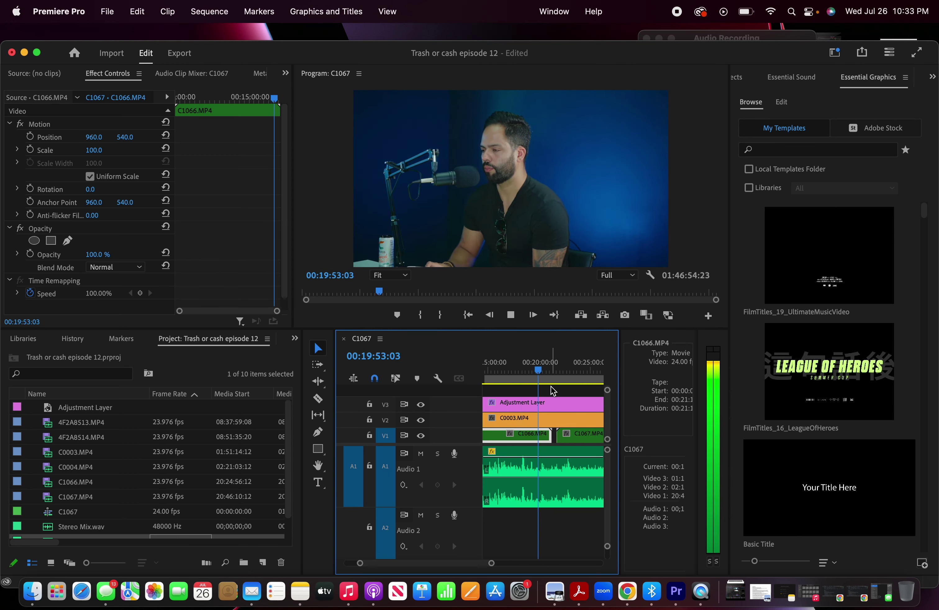
Review playback across the gap between C1066.MP4 and C1067.MP4 on V1, from about 00:21:05 to 00:21:34
scroll(553, 391, up, 2)
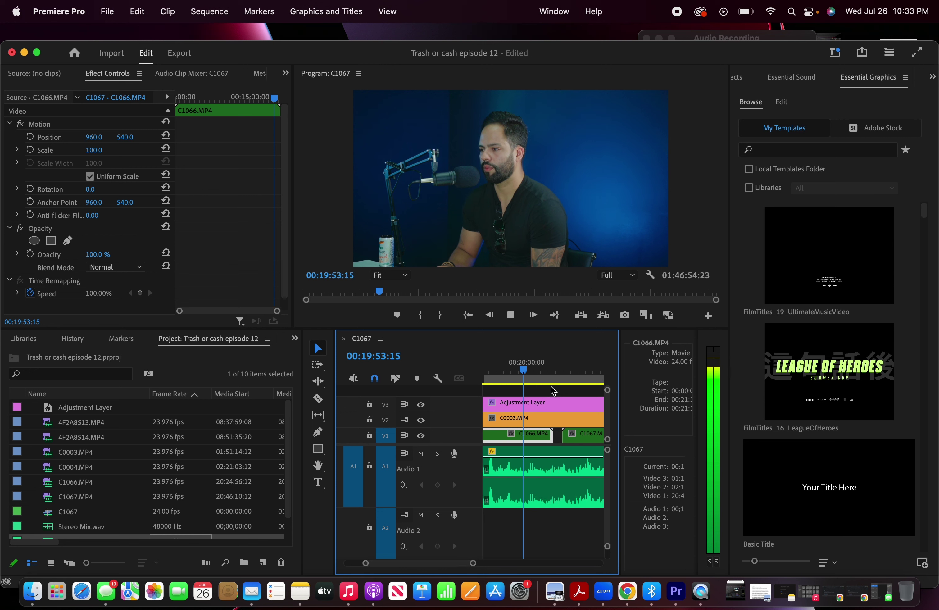
click(549, 363)
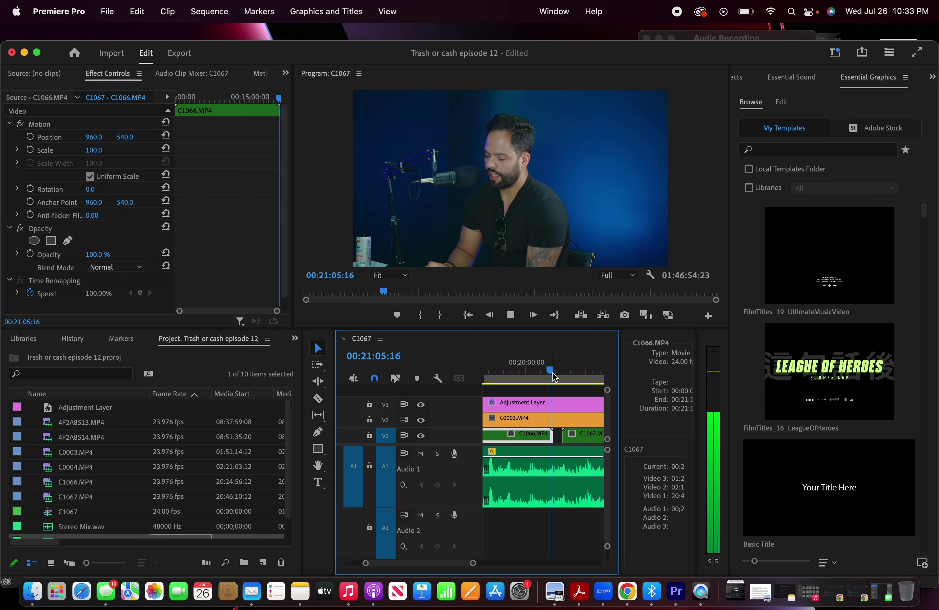
click(554, 373)
scroll(556, 388, up, 2)
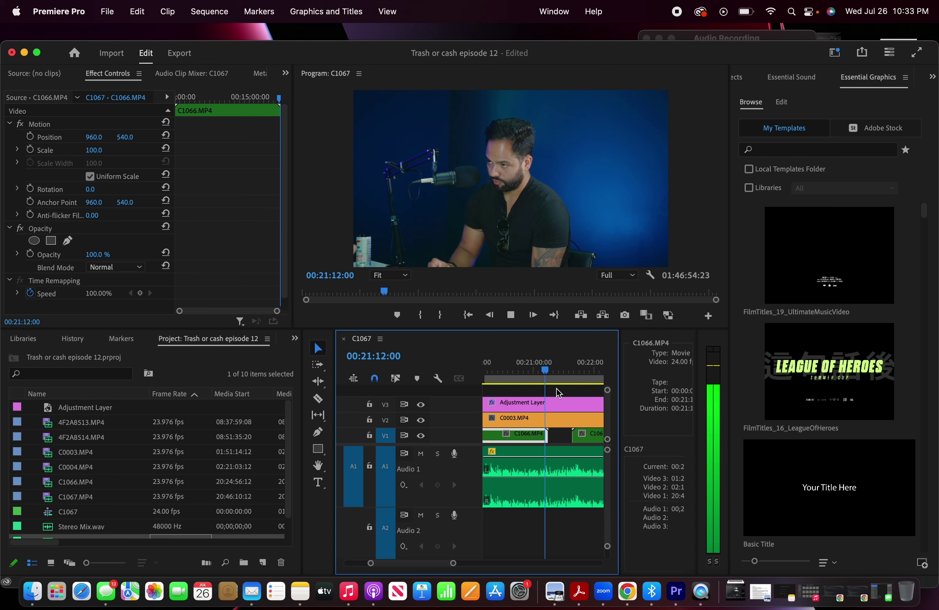
click(558, 371)
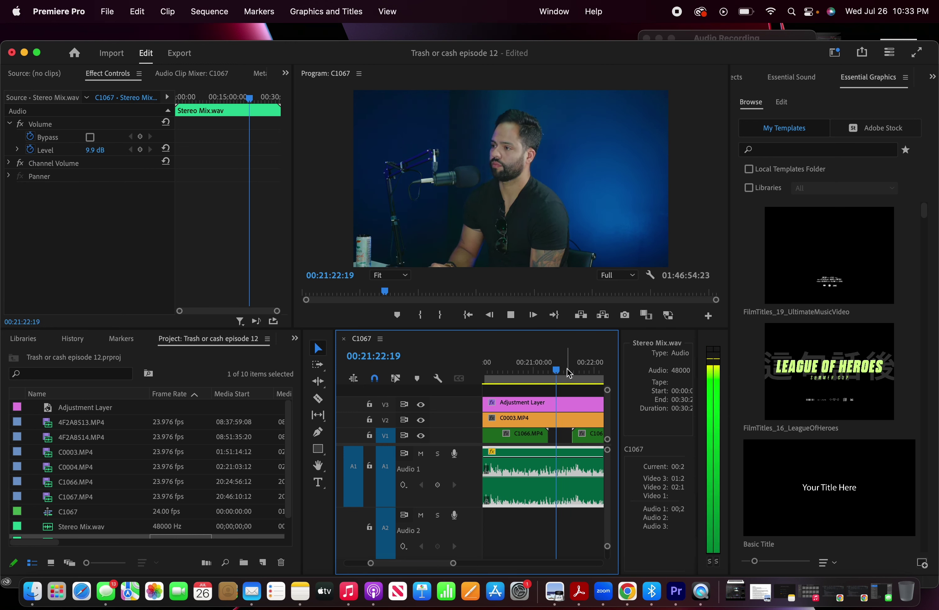
click(568, 371)
scroll(573, 422, down, 3)
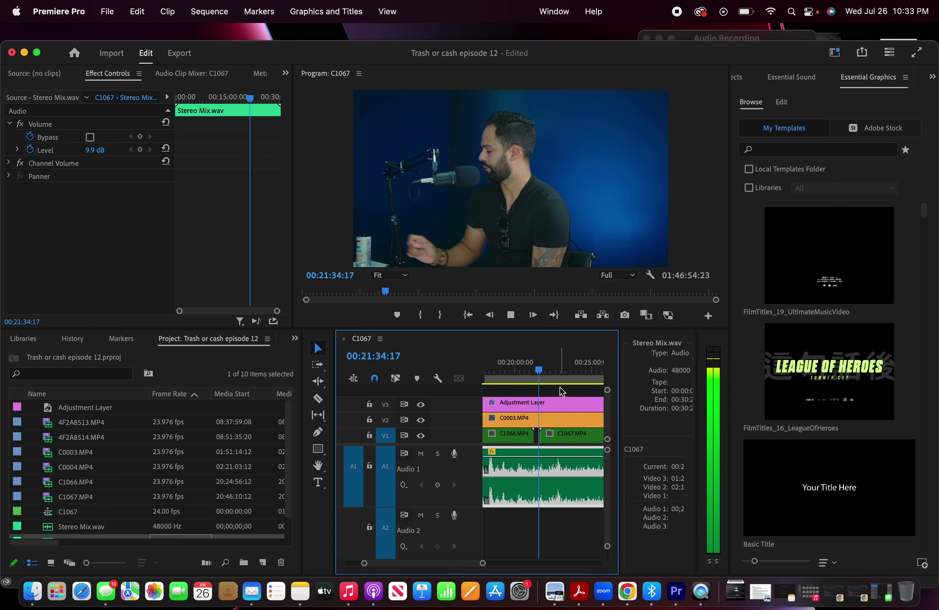
Spot-check the picture and audio sync over C1067.MP4 at about 00:23:20, 00:24:02 and 00:25:04
click(567, 372)
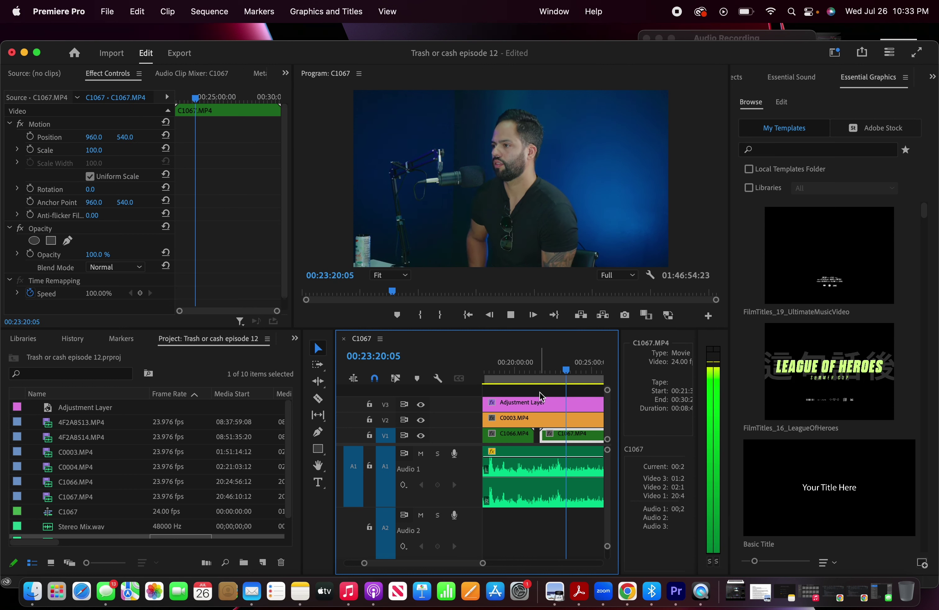
scroll(539, 392, down, 3)
click(548, 370)
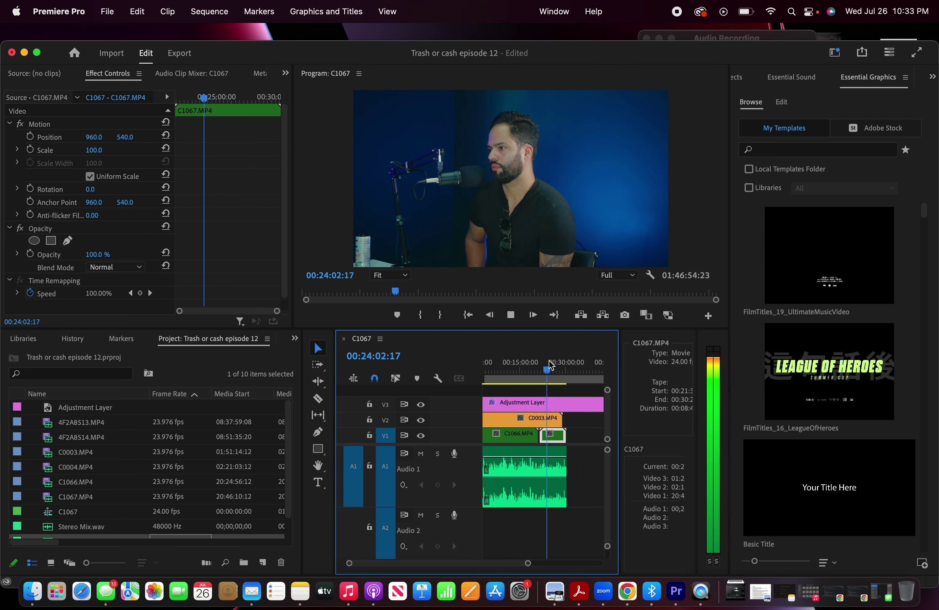
click(552, 368)
key(space)
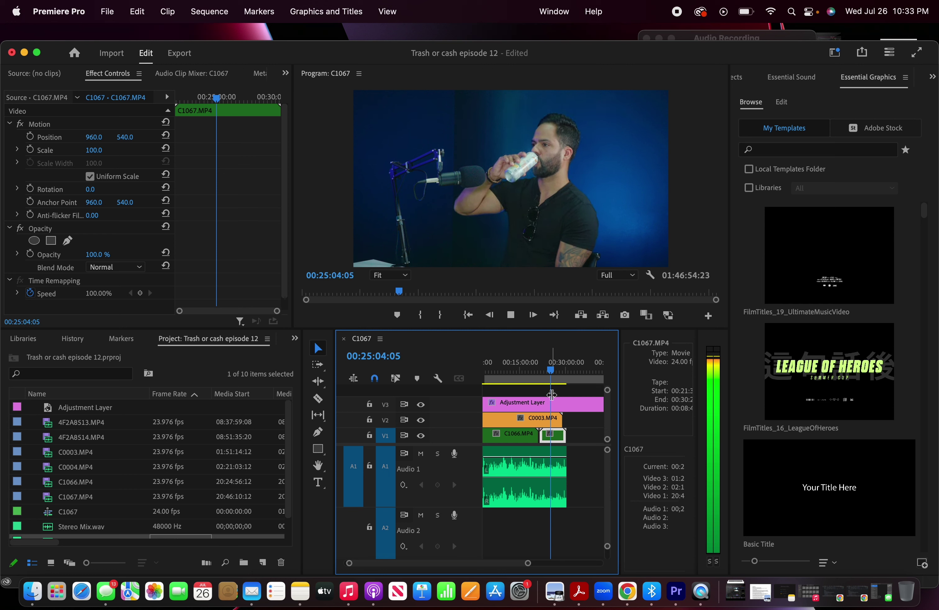
Play the end of C0003.MP4 on V2, from about 00:28:53 into the V1 footage that follows
key(=)
key(=)
click(571, 361)
key(space)
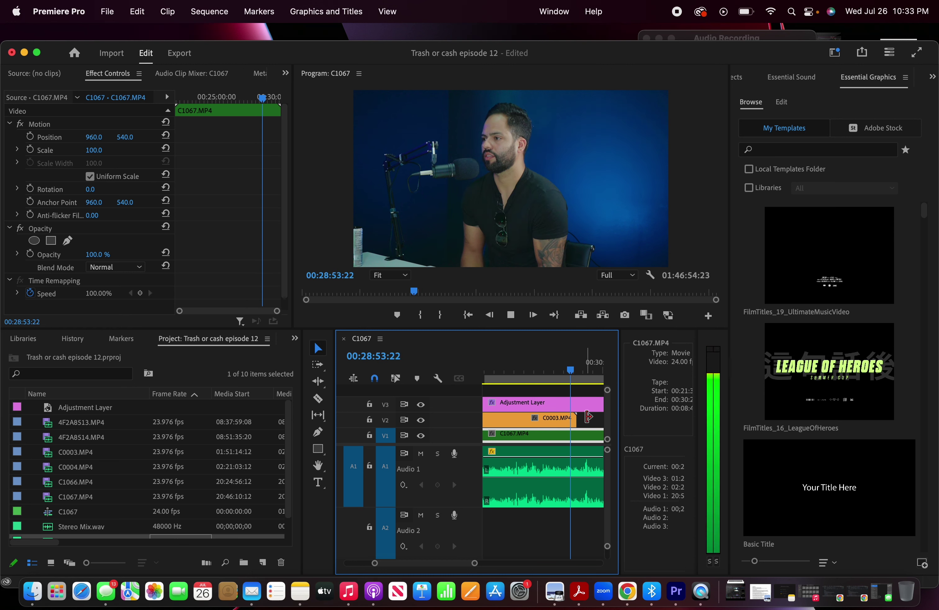
key(=)
drag(588, 416, 559, 412)
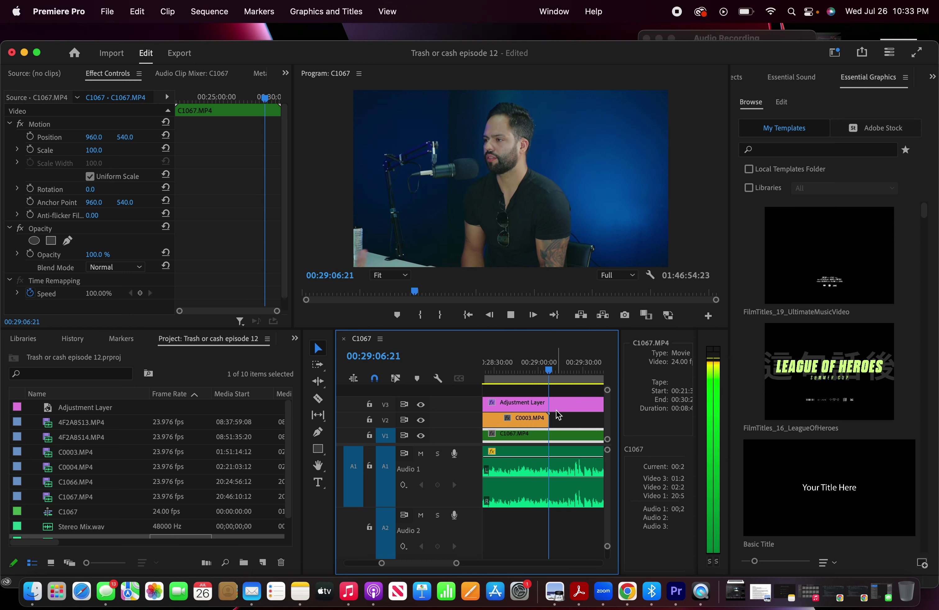
key(space)
key(-)
key(-)
key(-)
key(-)
key(-)
key(-)
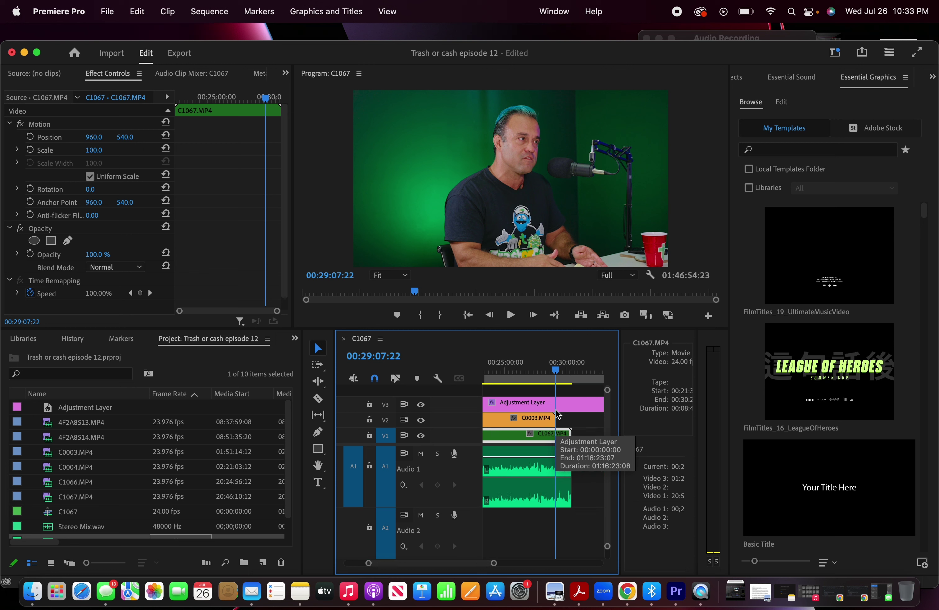
key(=)
key(=)
key(=)
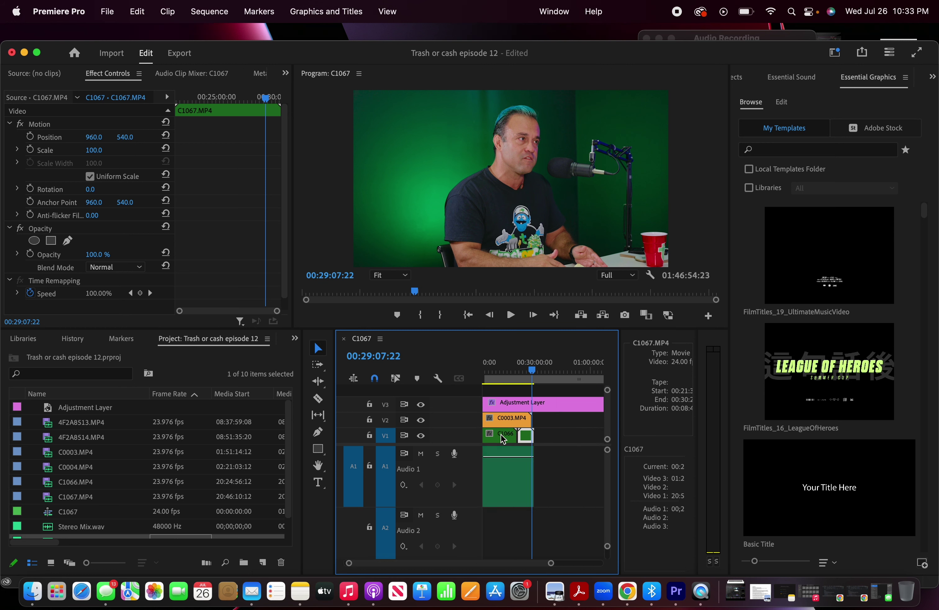
Move the C0004.MP4 clip with its audio from the end of the sequence back to about 00:40:46 on V1
key(-)
key(-)
key(-)
scroll(574, 412, up, 2)
scroll(522, 426, up, 4)
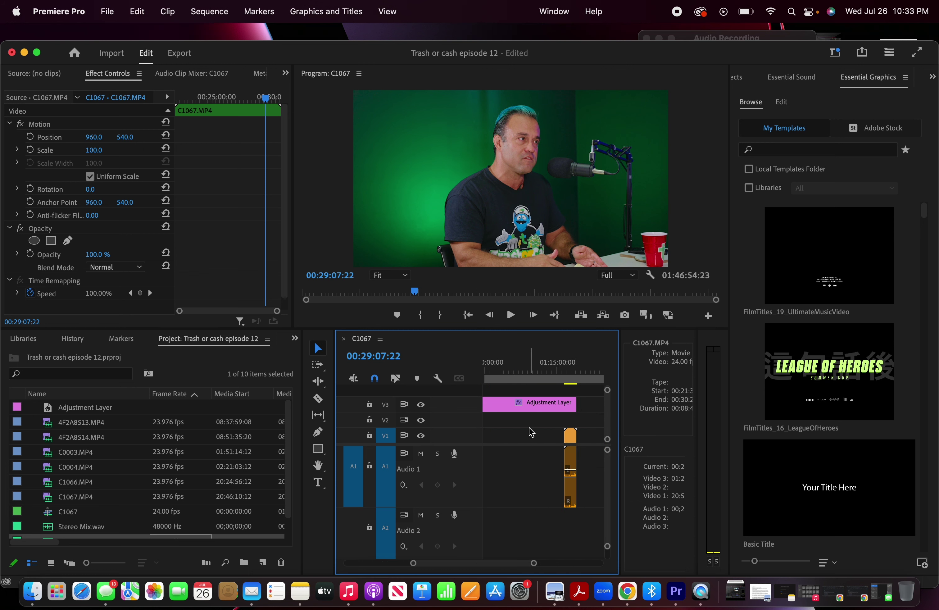
drag(530, 427, 581, 485)
scroll(582, 485, down, 5)
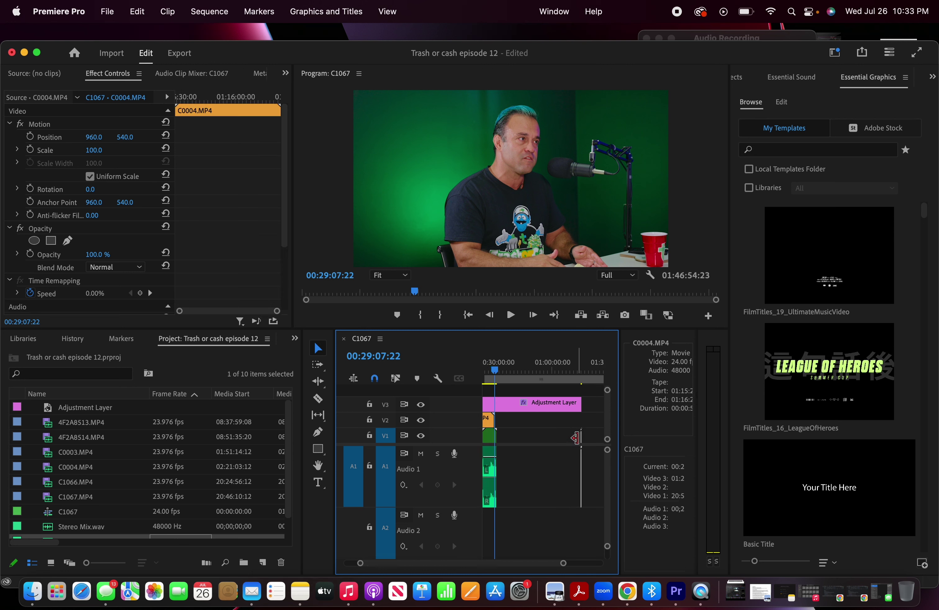
drag(581, 436, 518, 438)
Play the opening of C0004.MP4 from about 00:40:46 to hear its first words
scroll(518, 437, up, 4)
click(519, 366)
key(Up)
key(space)
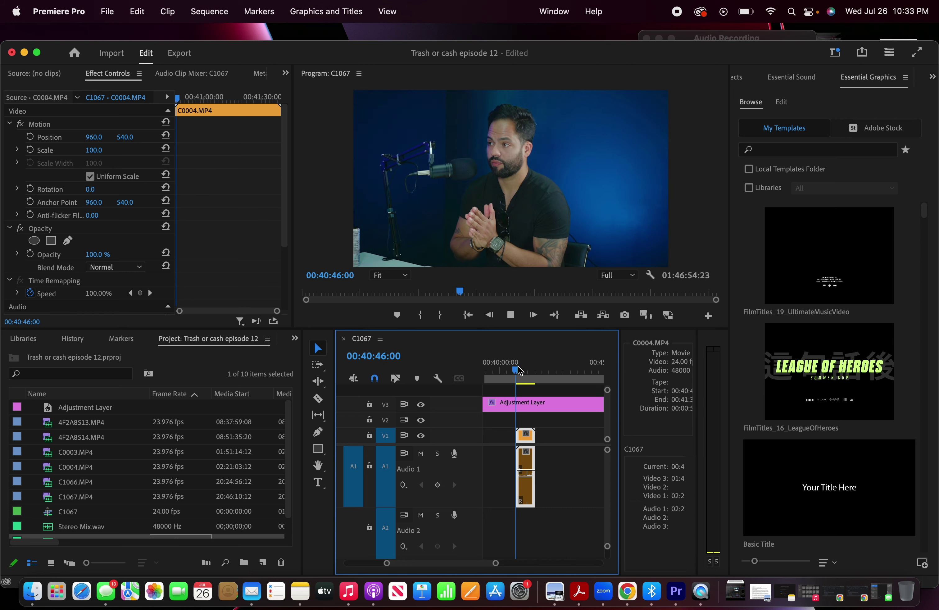
scroll(519, 440, up, 3)
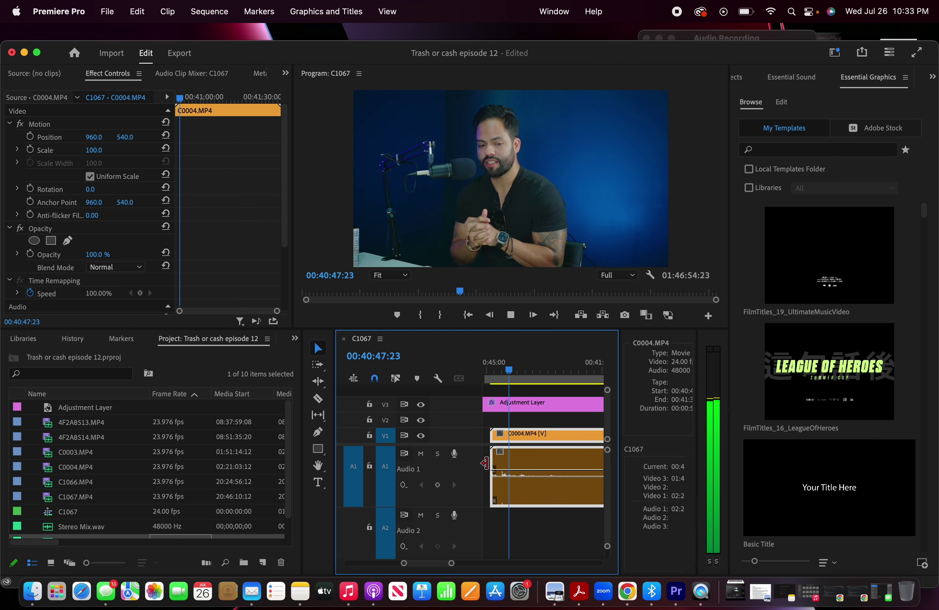
scroll(538, 476, down, 5)
scroll(523, 472, down, 3)
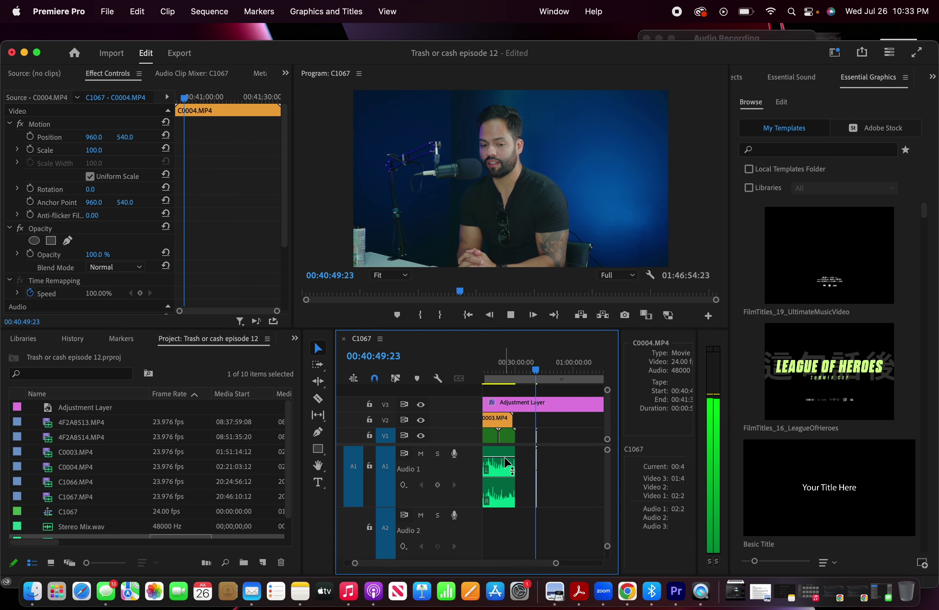
key(space)
Play C1067.MP4 on V1 near 00:29:59 to look for the dialogue matching C0004.MP4
scroll(509, 452, up, 2)
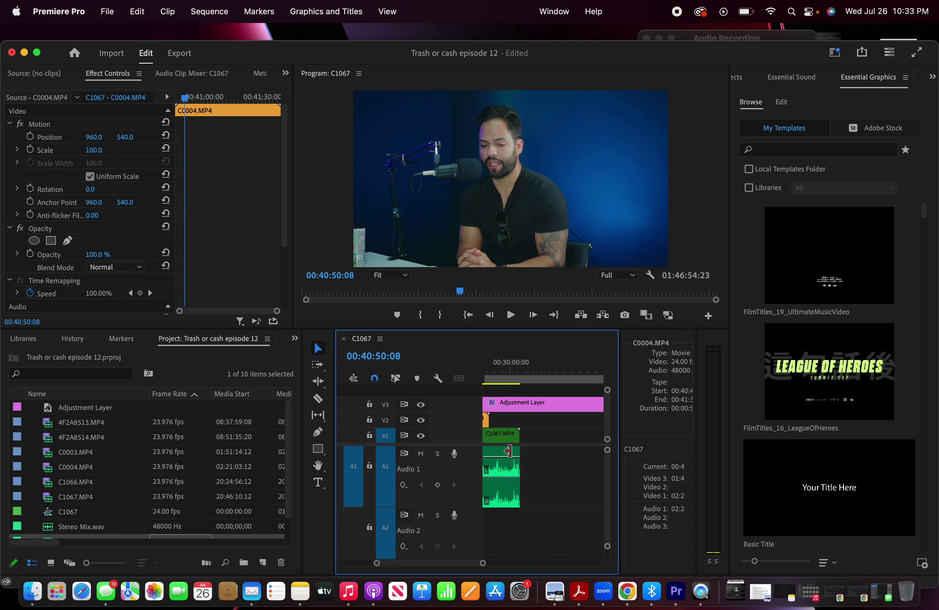
click(512, 368)
key(space)
scroll(518, 388, up, 2)
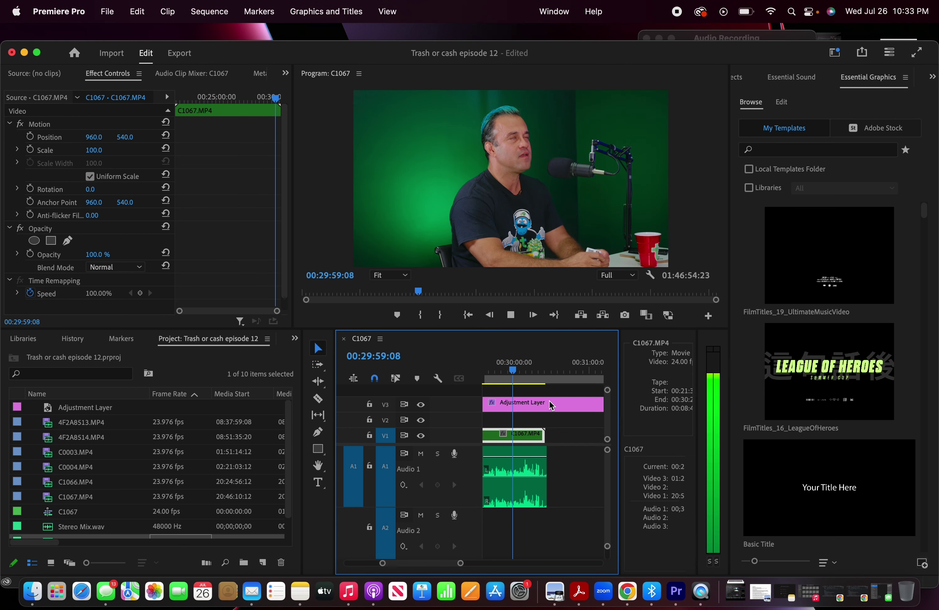
Move C0004.MP4's audio to track A2 and its video to V2, shifting the clip earlier to about 00:32:14
scroll(541, 460, down, 2)
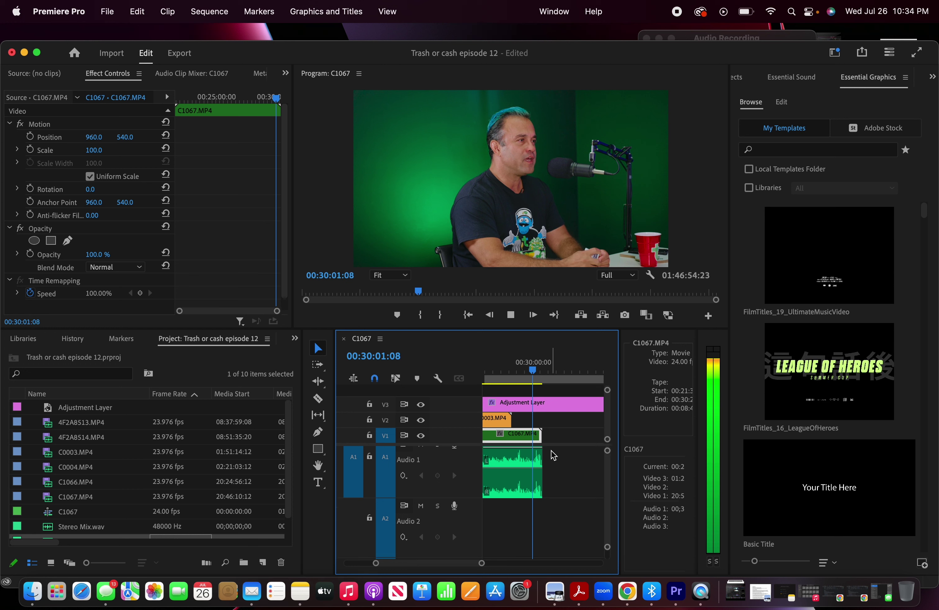
scroll(551, 454, down, 2)
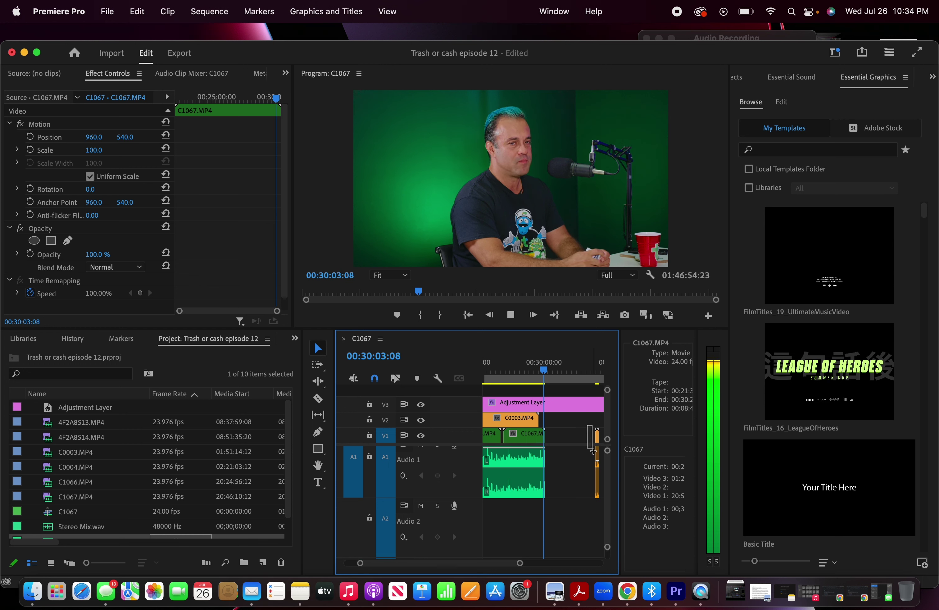
click(598, 470)
drag(597, 470, 597, 515)
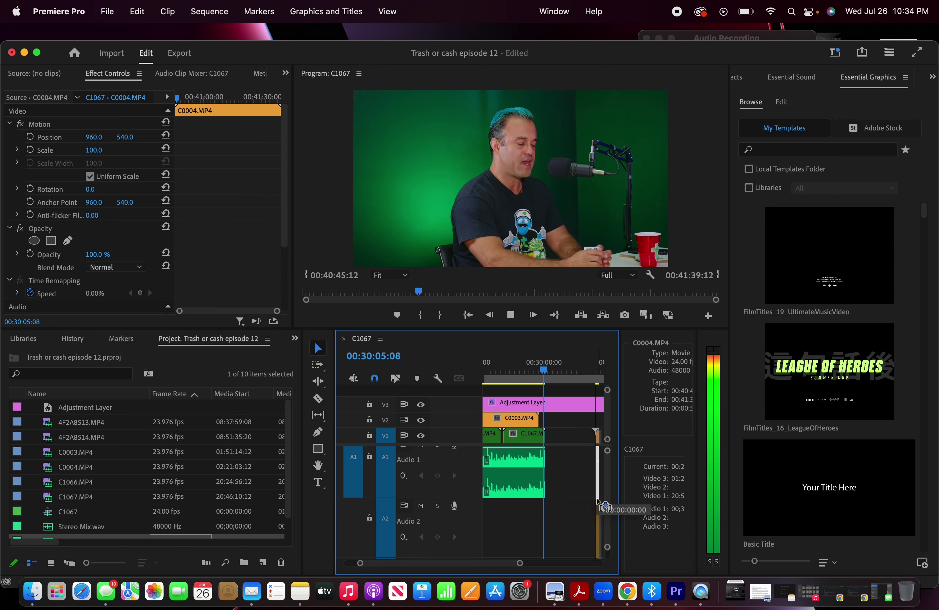
drag(597, 432, 555, 420)
key(equal)
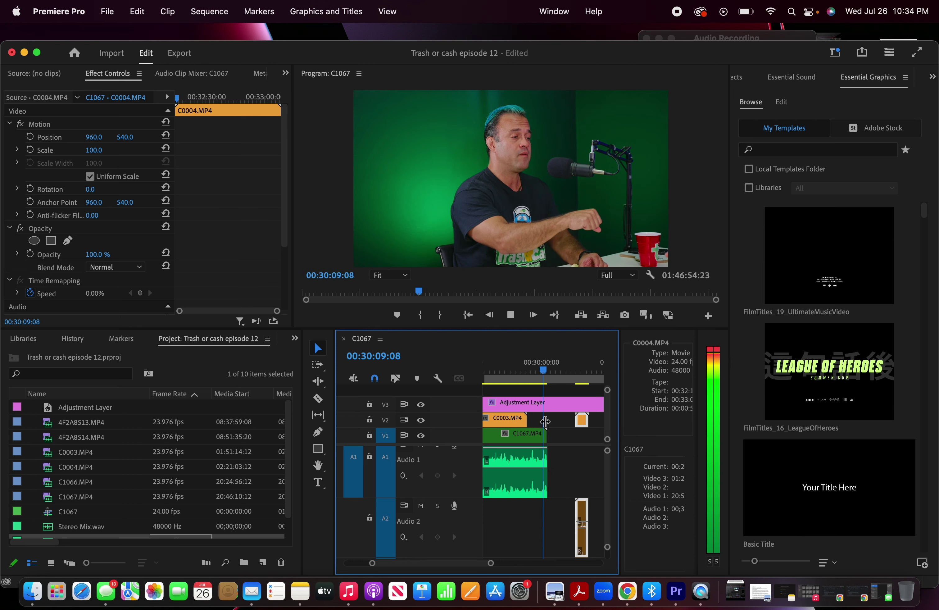
Listen to C1067.MP4 around 00:29:36 and 00:29:23 to find where C0004.MP4's opening belongs
key(space)
scroll(551, 413, up, 4)
drag(521, 373, 488, 375)
scroll(507, 408, up, 2)
key(space)
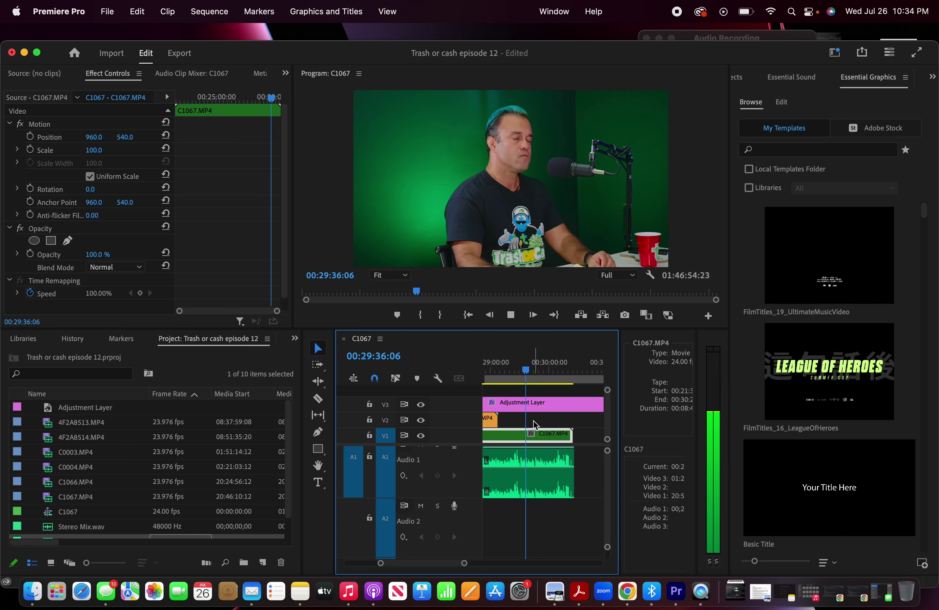
click(513, 369)
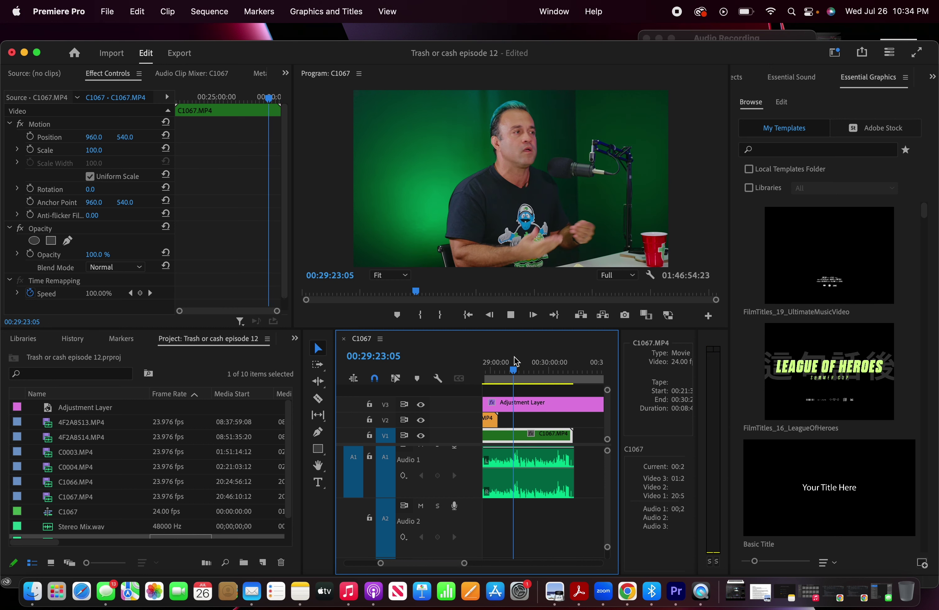
scroll(547, 475, down, 4)
drag(576, 409, 588, 496)
key(space)
Shift the C0004.MP4 video and audio on V2 and A2 earlier so the clip starts at about 00:29:29
scroll(580, 474, up, 3)
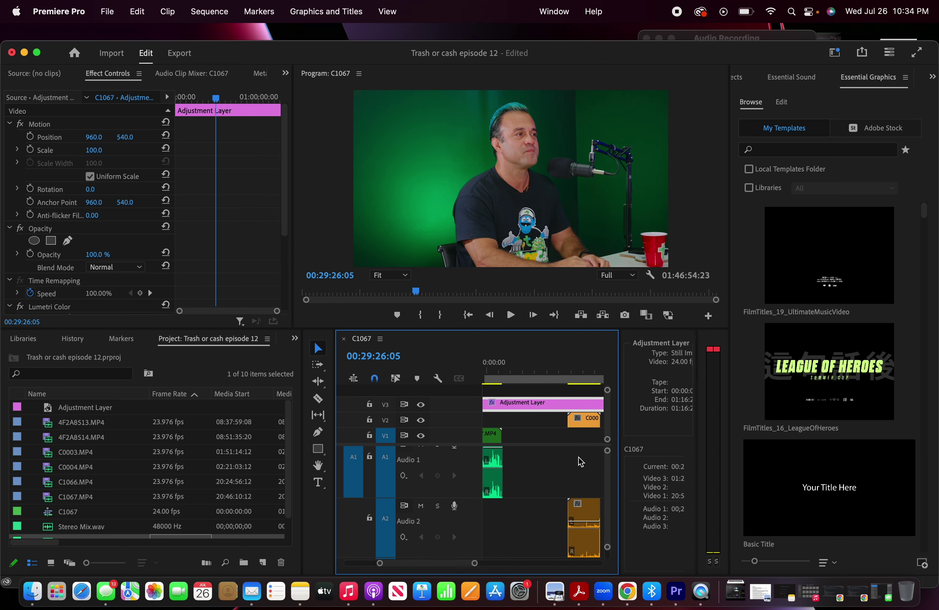
drag(569, 421, 585, 445)
scroll(585, 444, right, 2)
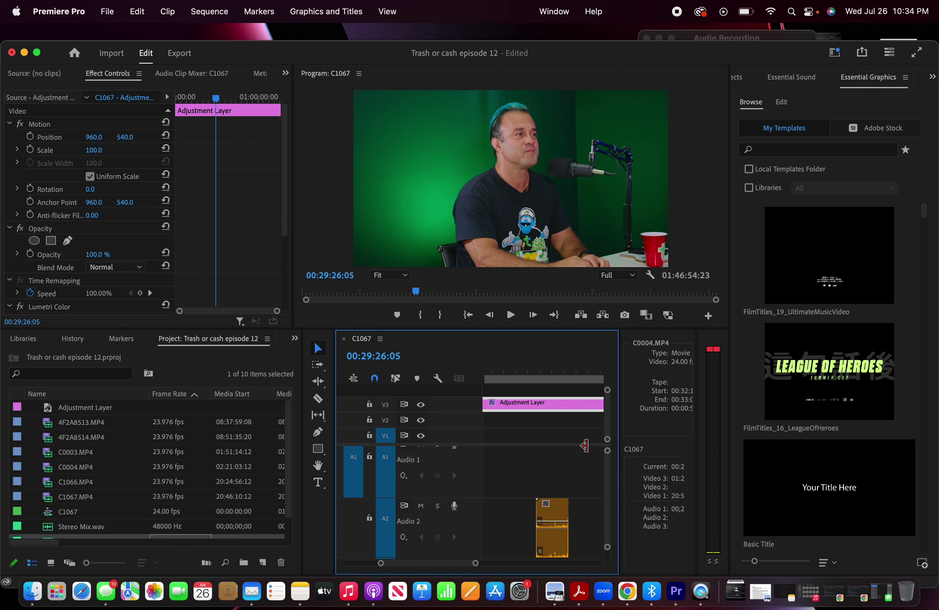
drag(521, 418, 564, 509)
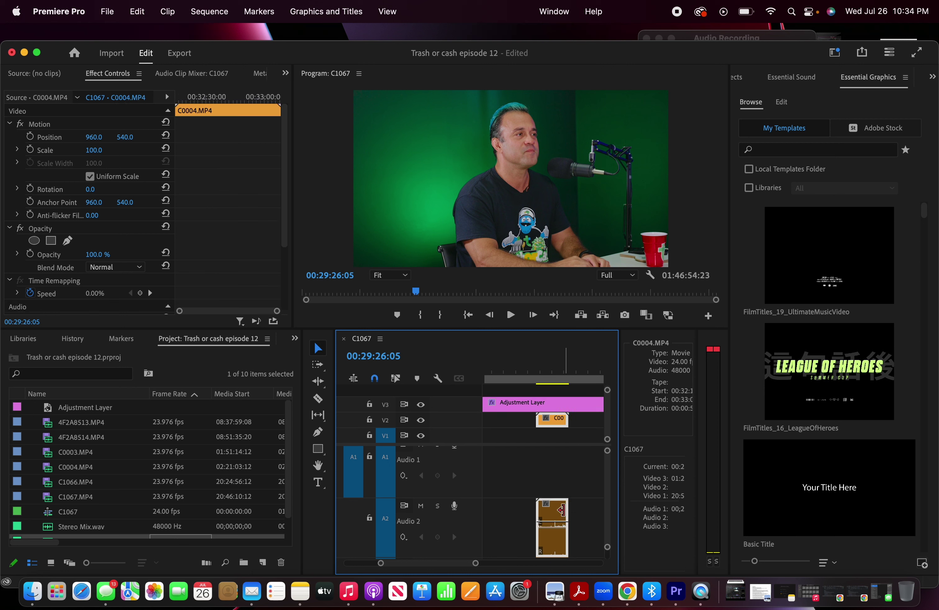
scroll(562, 509, down, 2)
scroll(558, 467, down, 2)
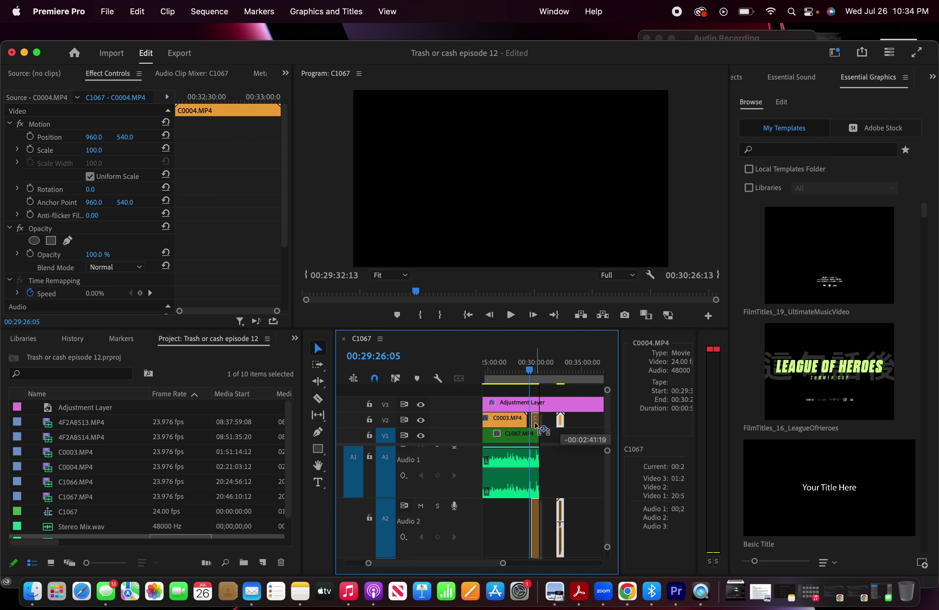
scroll(536, 427, up, 5)
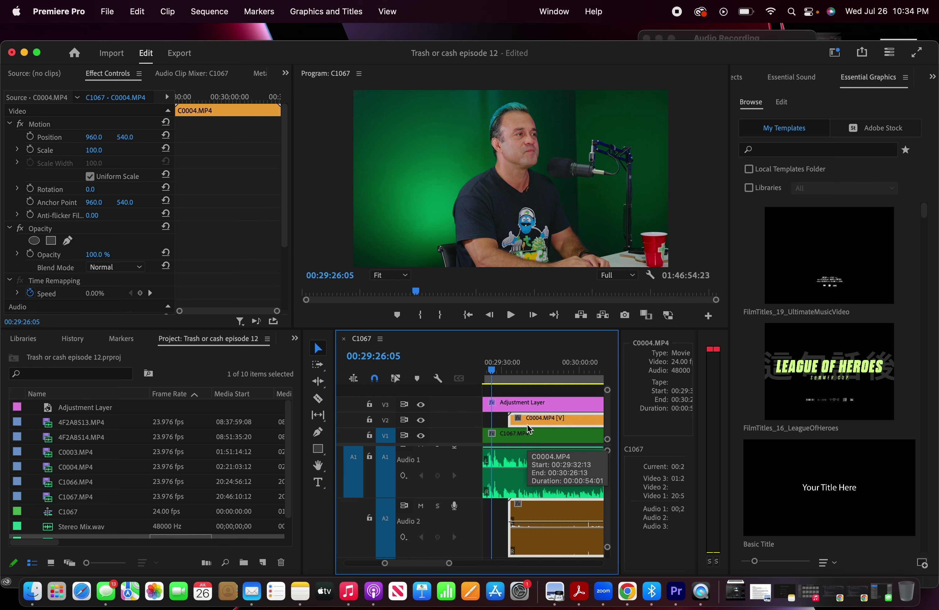
drag(542, 424, 528, 417)
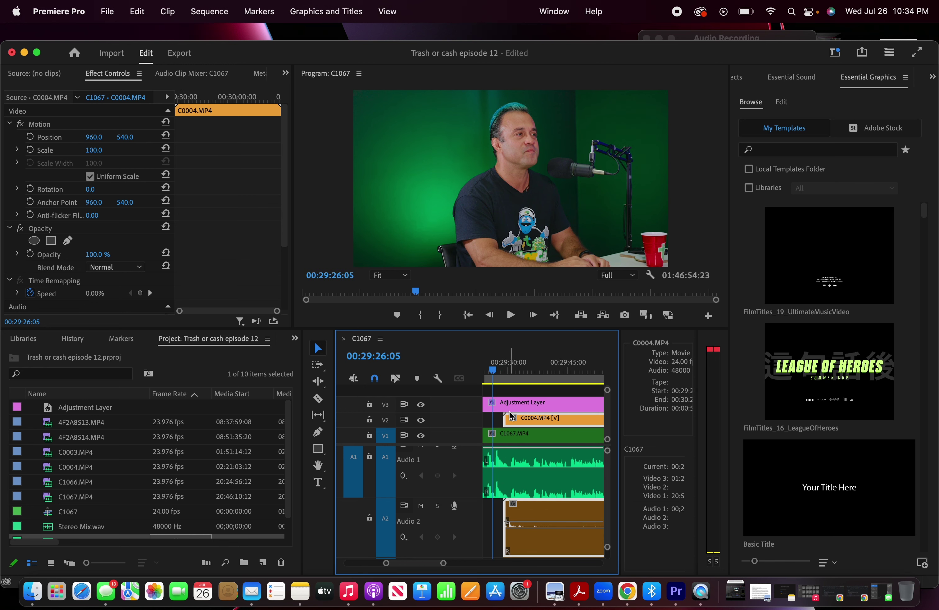
Play the cut from C1067.MP4 into C0004.MP4, from about 00:29:26 to 00:29:33, and replay the lead-in from about 00:29:25
key(space)
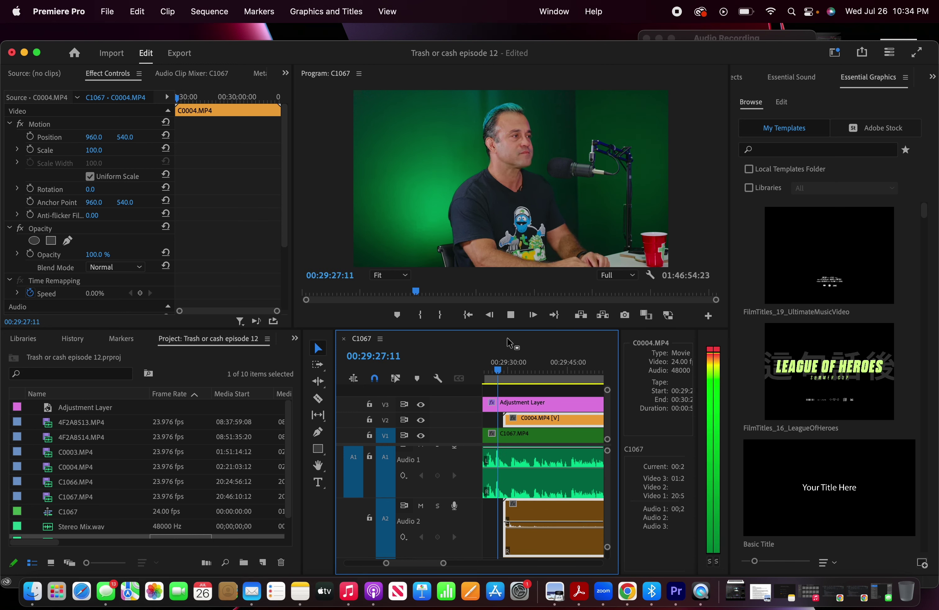
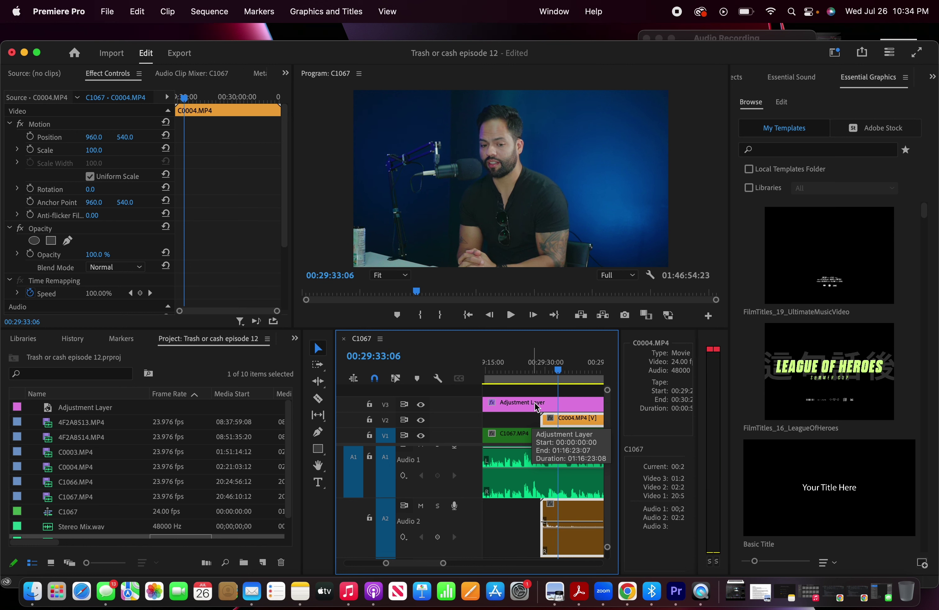
click(532, 367)
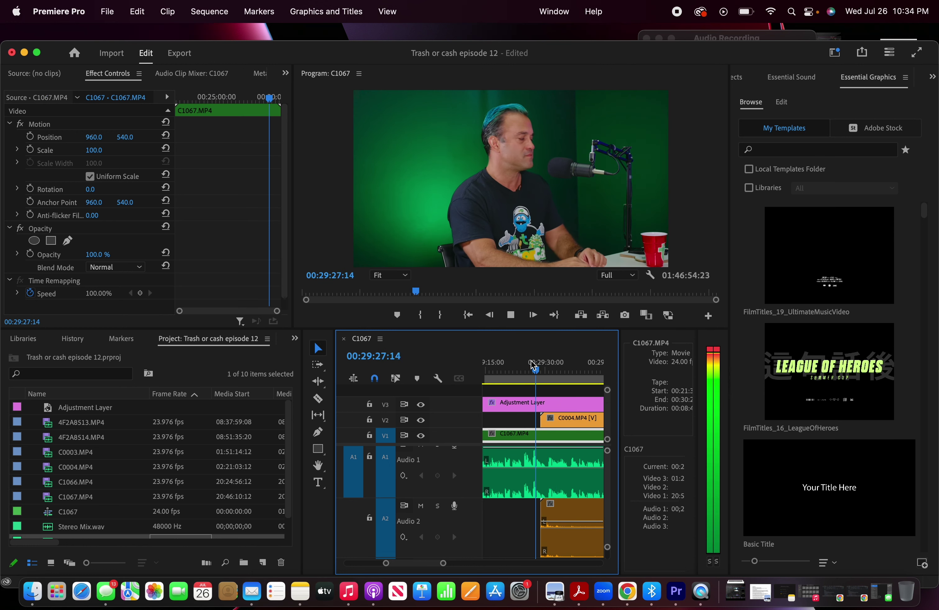
click(524, 365)
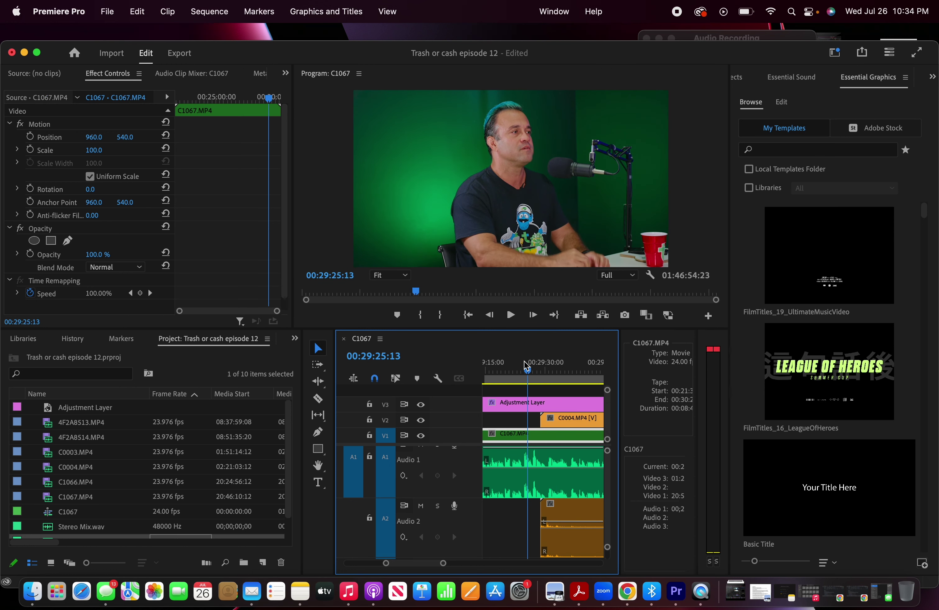
key(space)
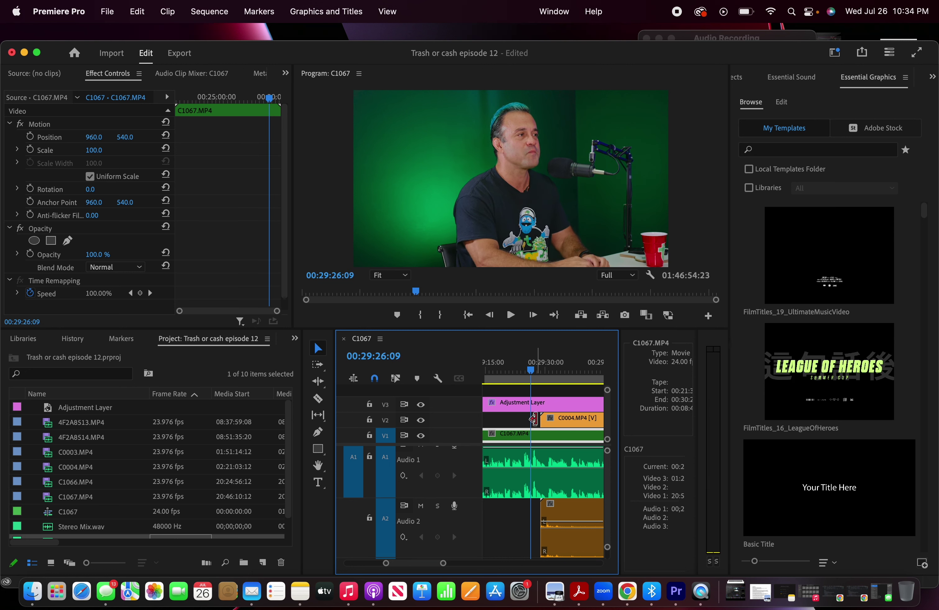
Fine-tune C0004.MP4 against the Stereo Mix waveform by shifting its video and audio earlier to start at about 00:29:25:18
click(554, 422)
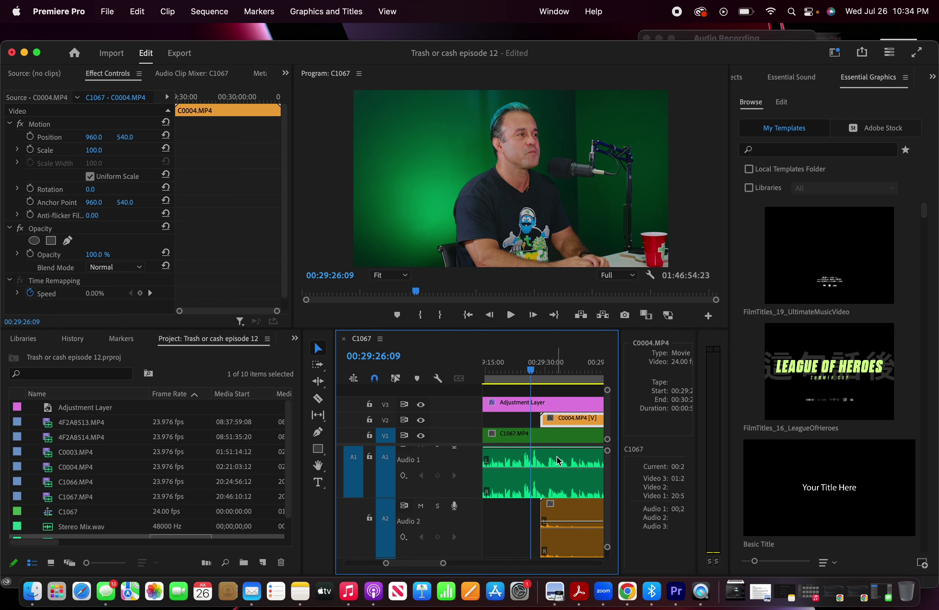
drag(561, 422, 550, 422)
key(=)
key(space)
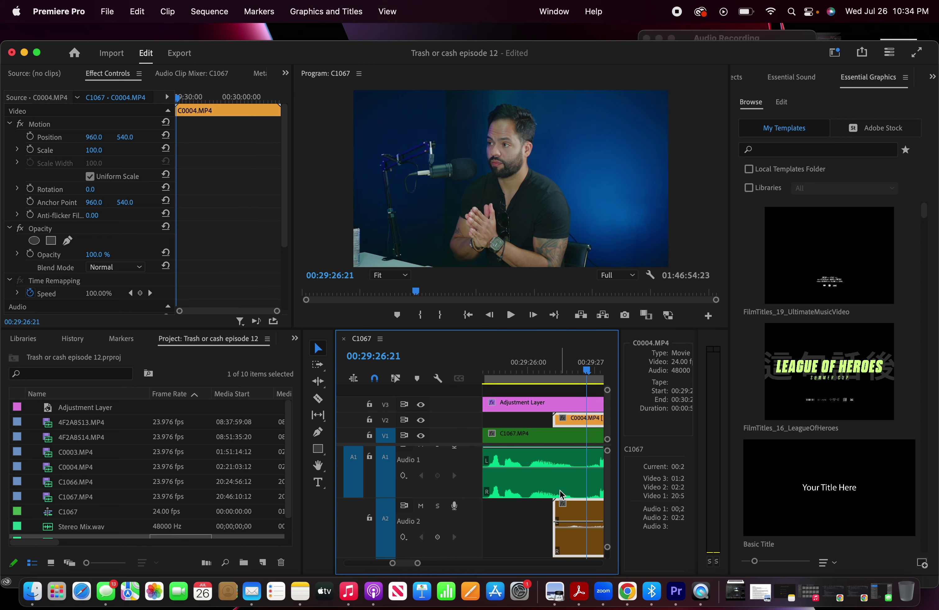
key(=)
drag(560, 419, 510, 415)
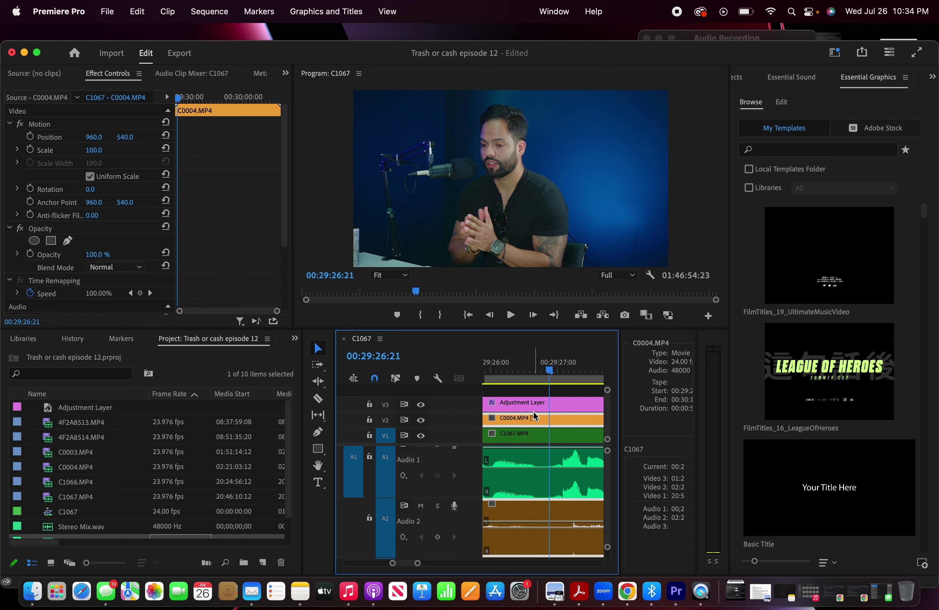
Play the beginning of C0004.MP4 between about 00:29:26 and 00:29:30 twice to check it against the Stereo Mix
key(space)
key(minus)
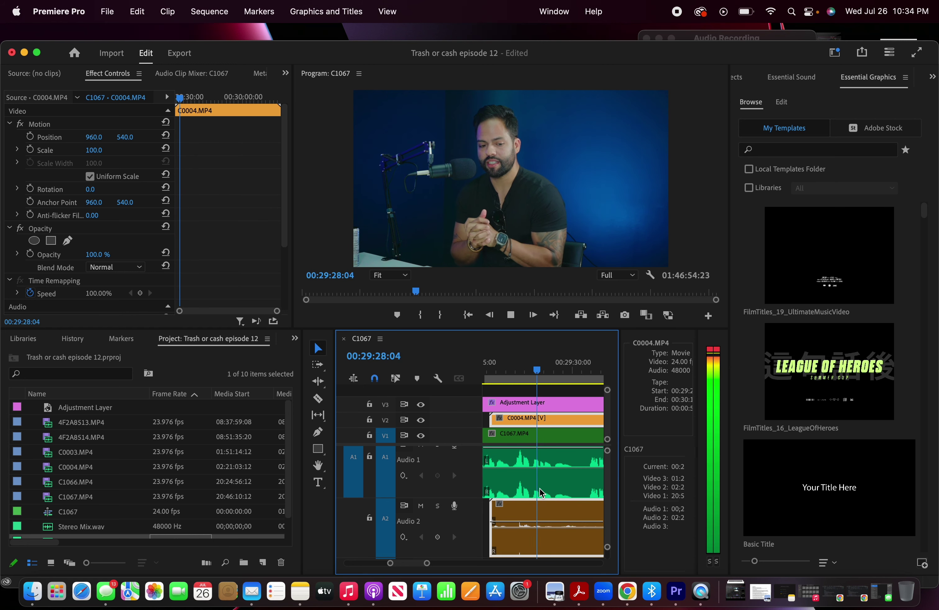
key(space)
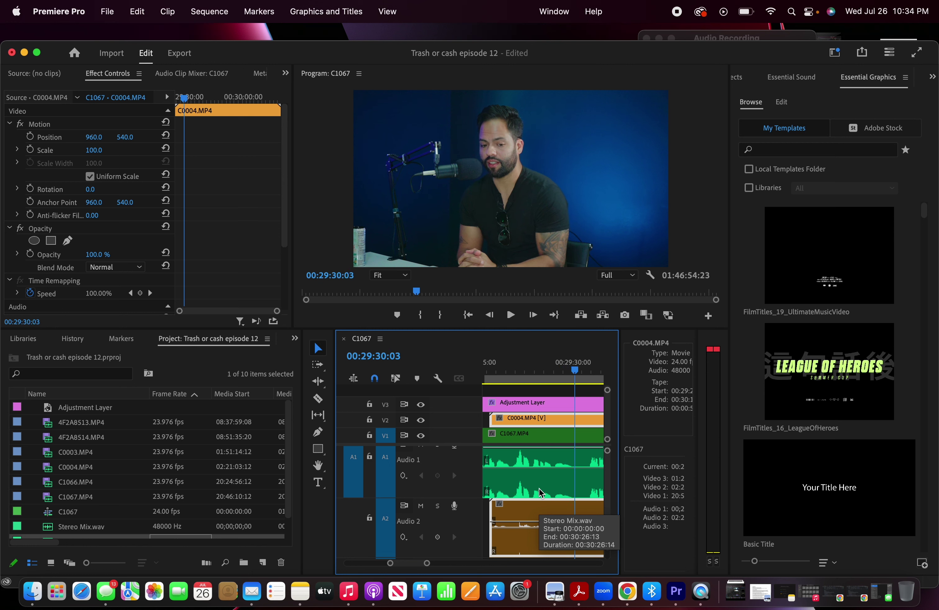
scroll(527, 523, left, 2)
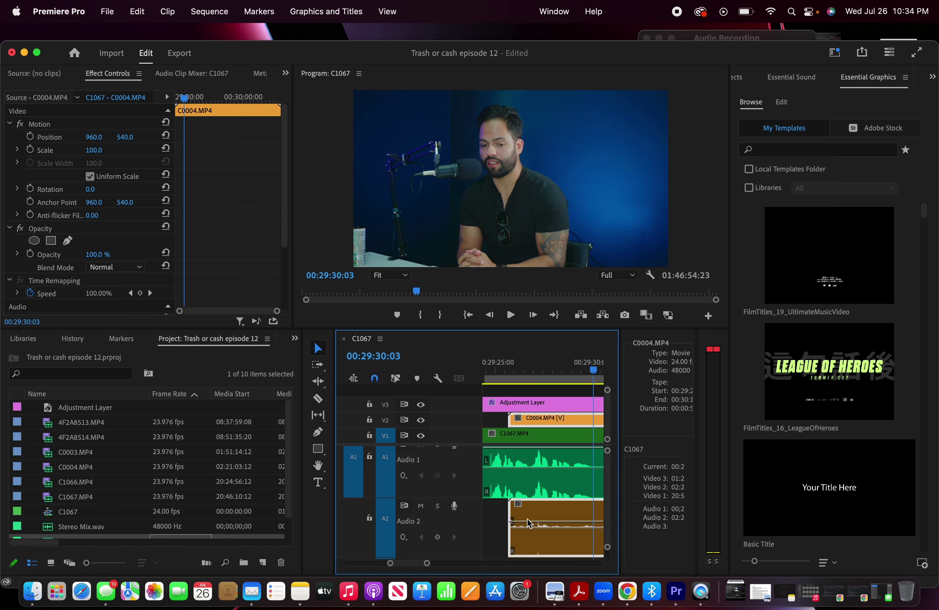
click(527, 370)
key(space)
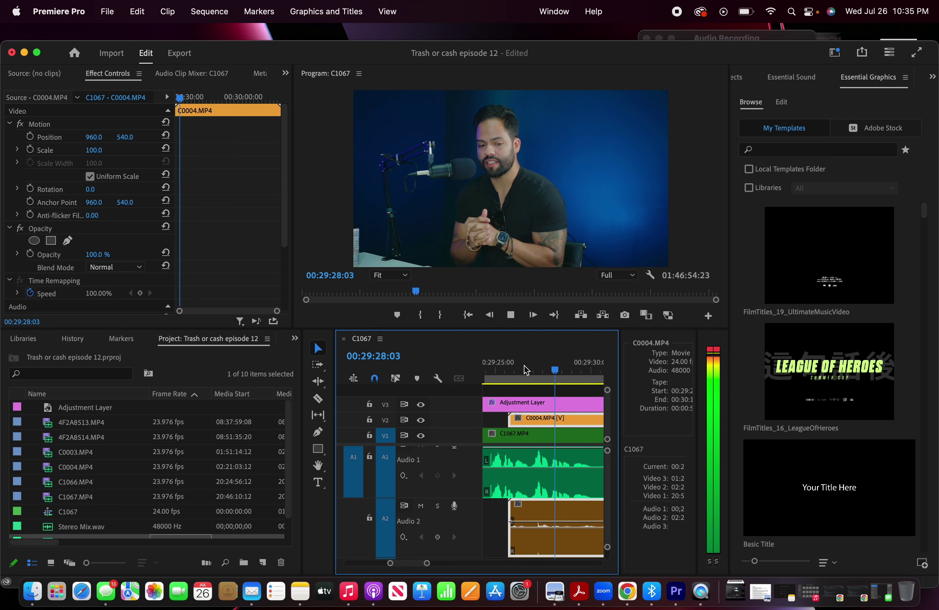
key(space)
Replay the transition from C1067.MP4 into C0004.MP4, starting at about 00:29:25 and again at about 00:29:22
click(511, 371)
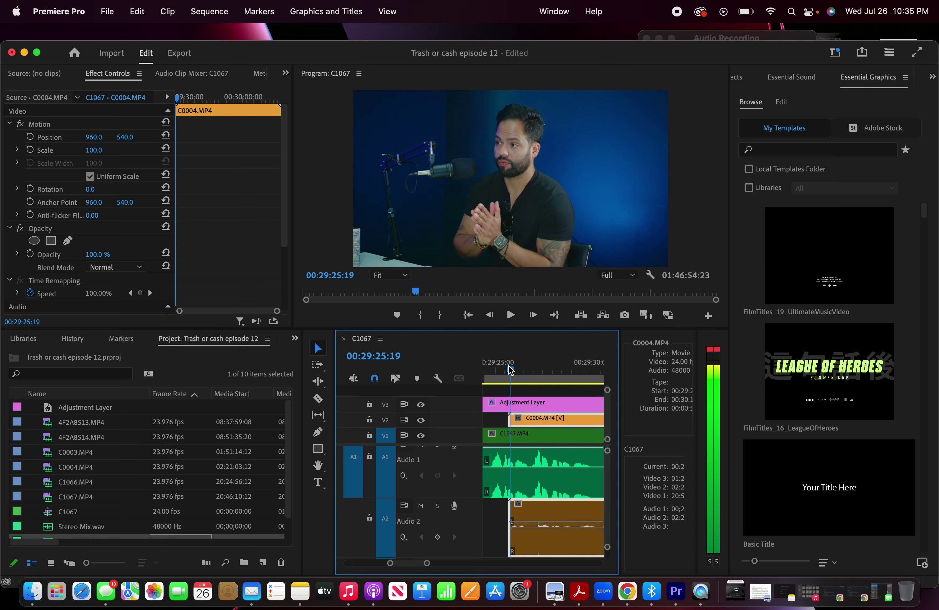
click(500, 371)
key(space)
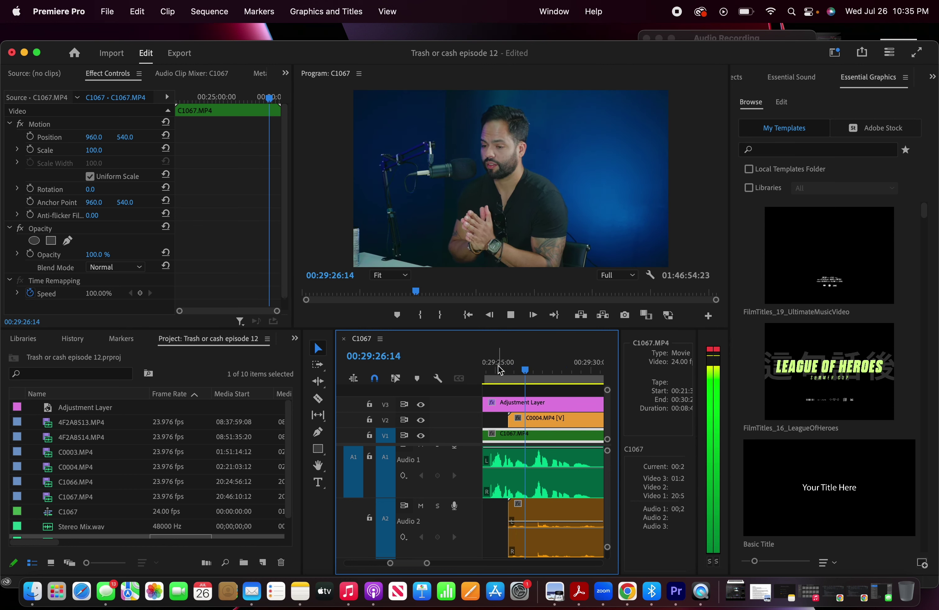
key(space)
key(minus)
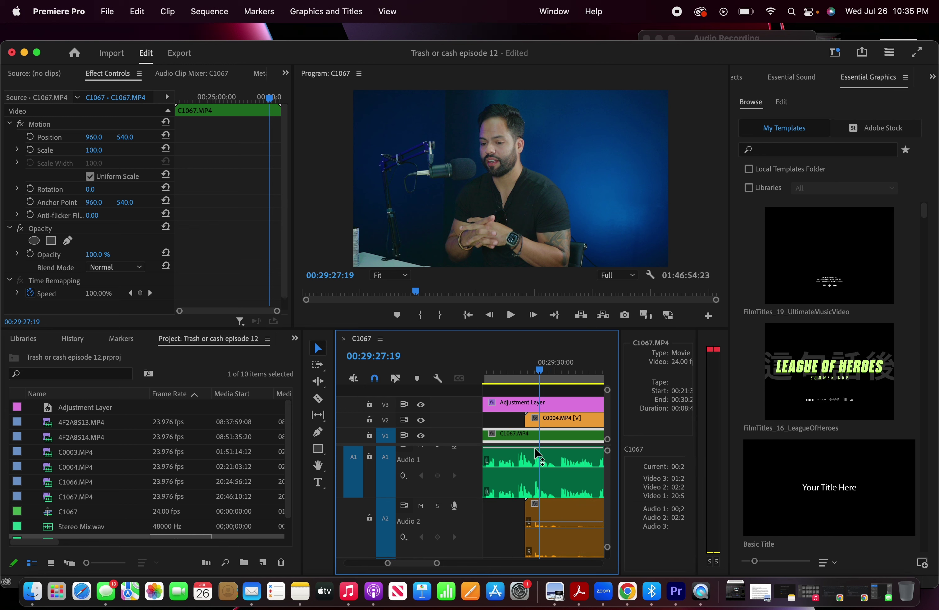
click(499, 368)
key(space)
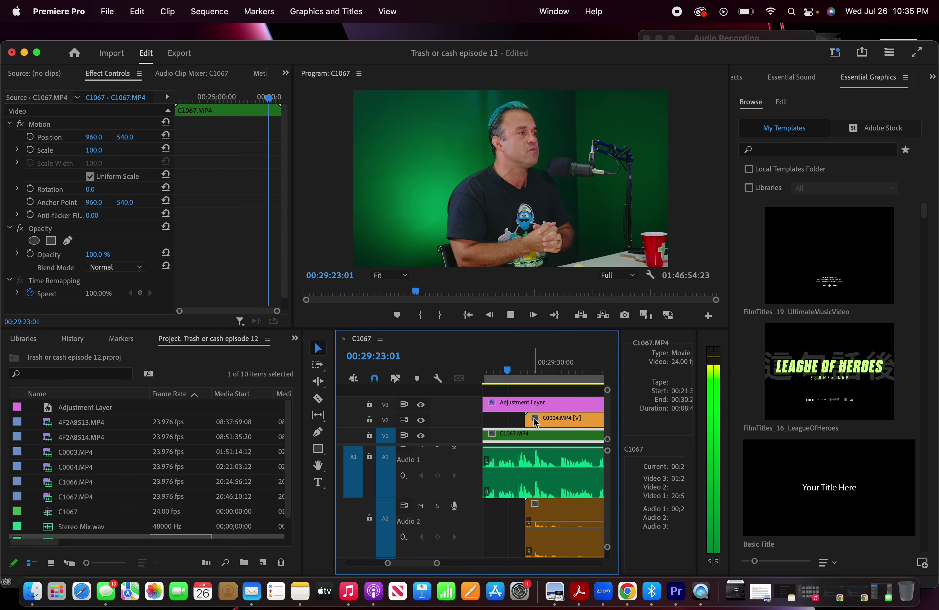
Try moving C0004.MP4's video and audio later to start at 00:29:28:18, and play across the gap before it
drag(536, 423, 568, 418)
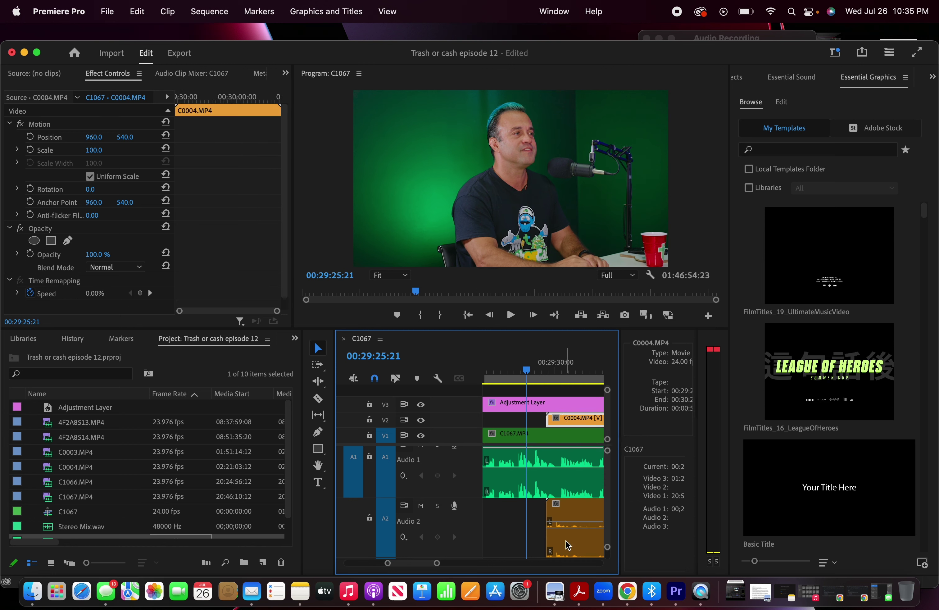
click(569, 435)
key(space)
key(space)
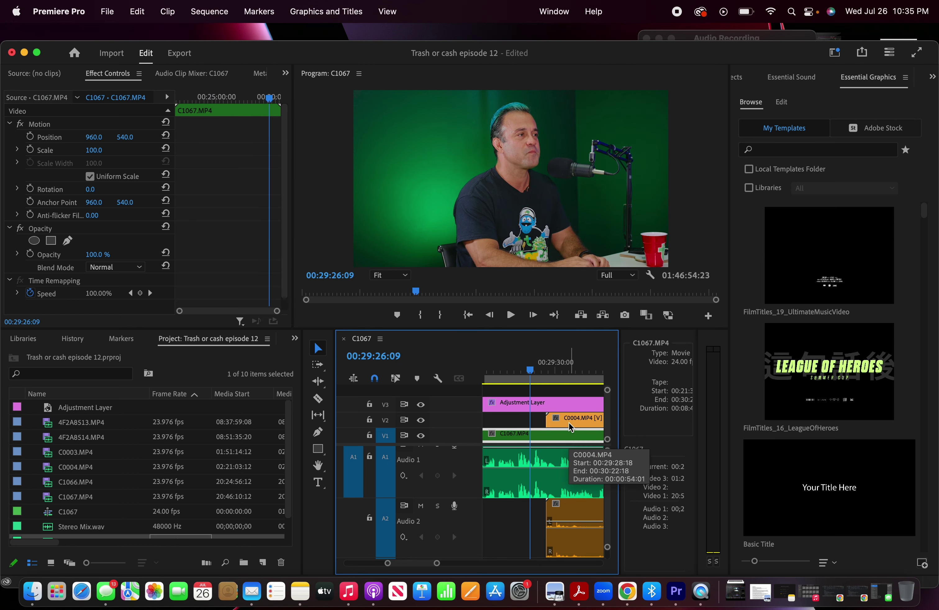
Move C0004.MP4's video and audio back earlier to start at about 00:29:25, aligning its waveform with the Stereo Mix
drag(569, 422, 553, 415)
key(space)
key(space)
scroll(541, 474, up, 2)
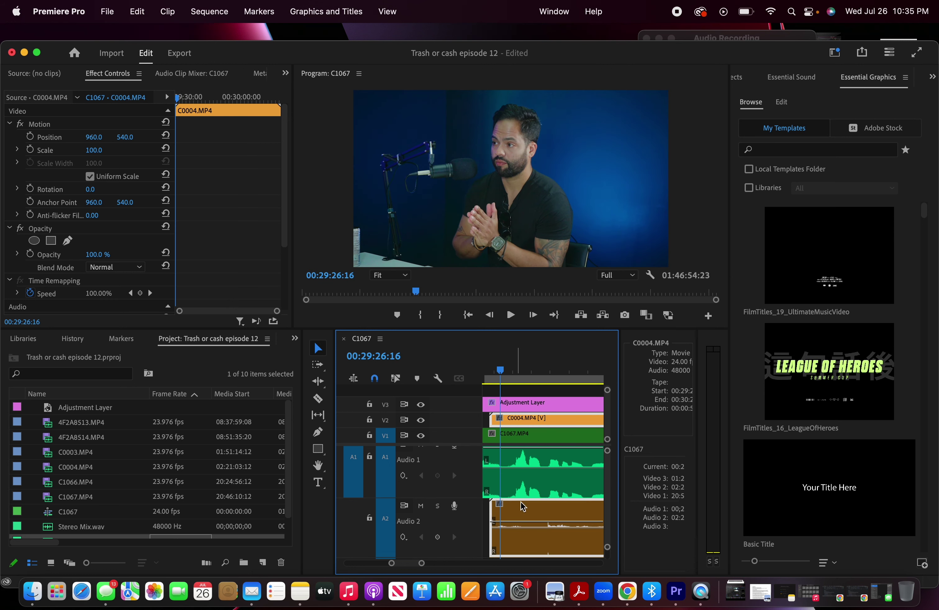
drag(538, 515, 505, 515)
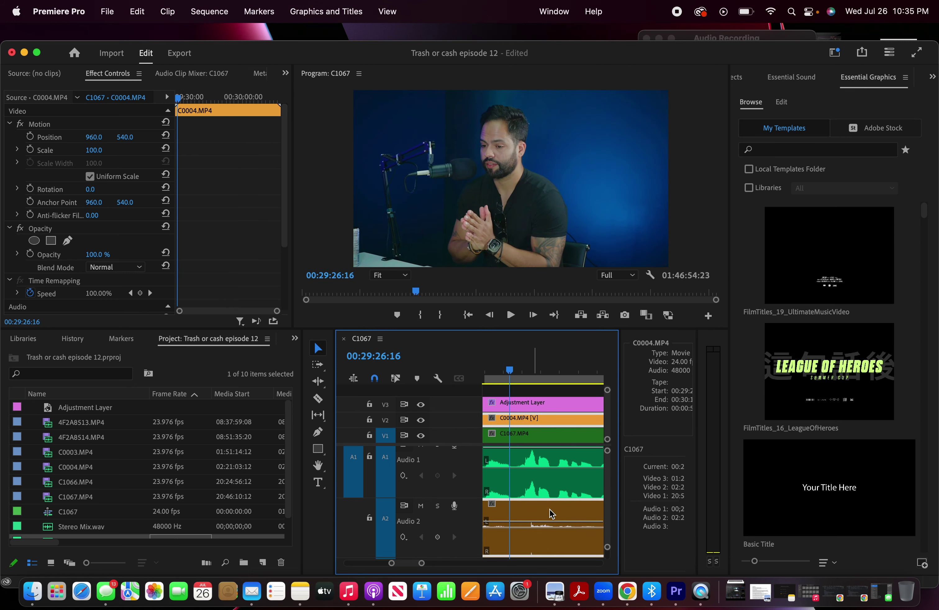
Play the beginning of C0004.MP4 twice, between about 00:29:25 and 00:29:28, to check its sync
scroll(532, 514, down, 2)
click(532, 356)
key(space)
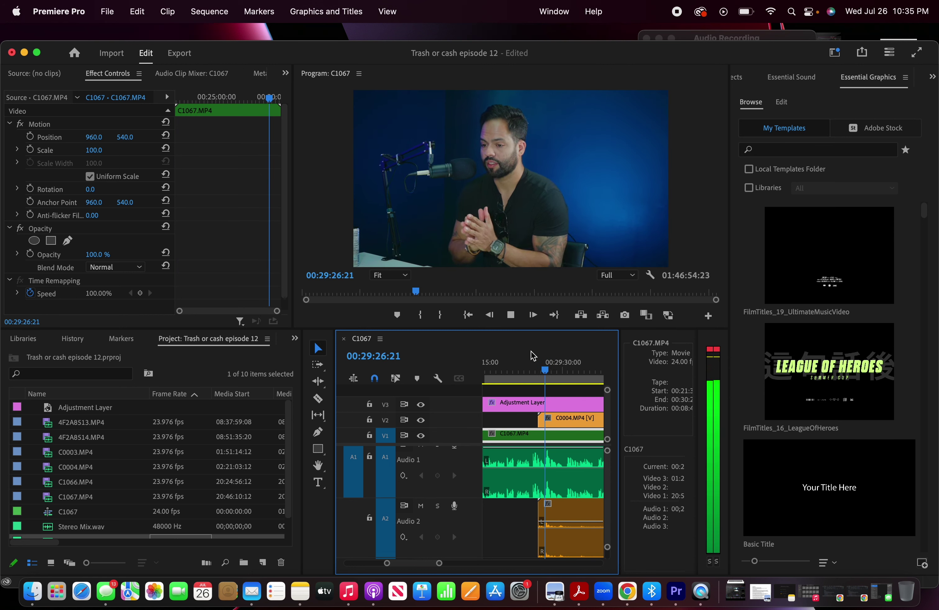
key(space)
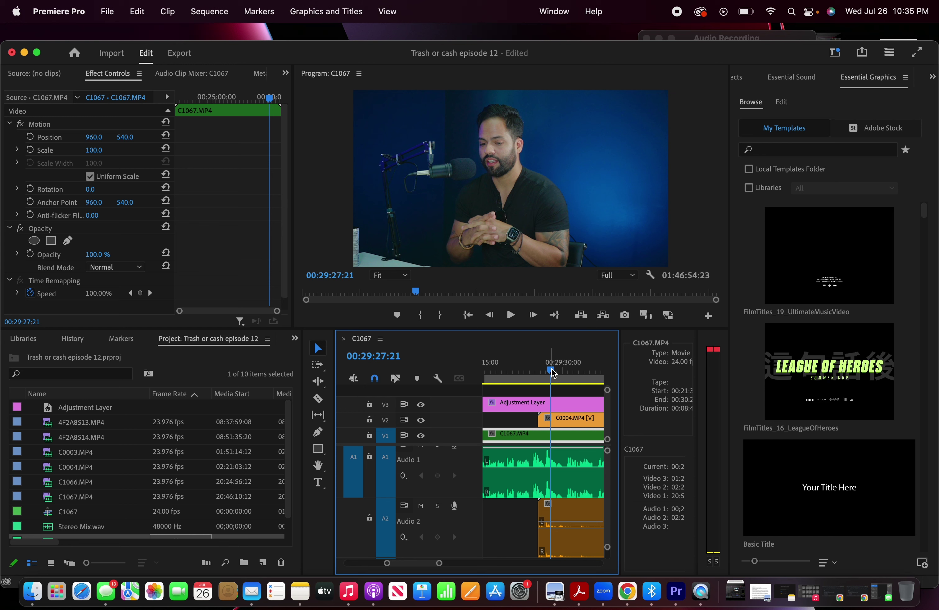
click(538, 372)
key(space)
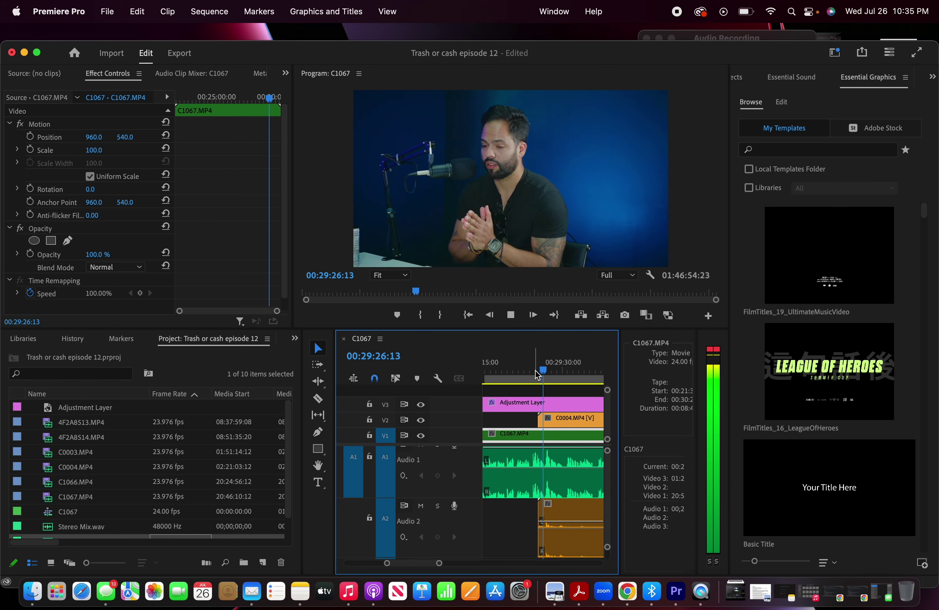
key(space)
Shift C0004.MP4's video and audio earlier to start at about 00:29:24, and play its beginning twice to check the sync
scroll(560, 468, up, 3)
click(547, 512)
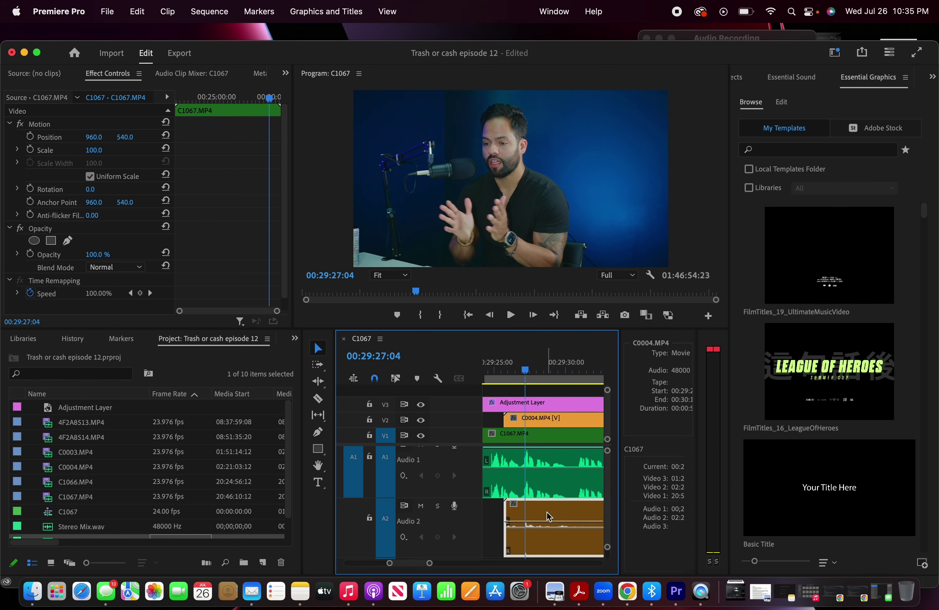
drag(544, 419, 533, 418)
click(500, 370)
key(space)
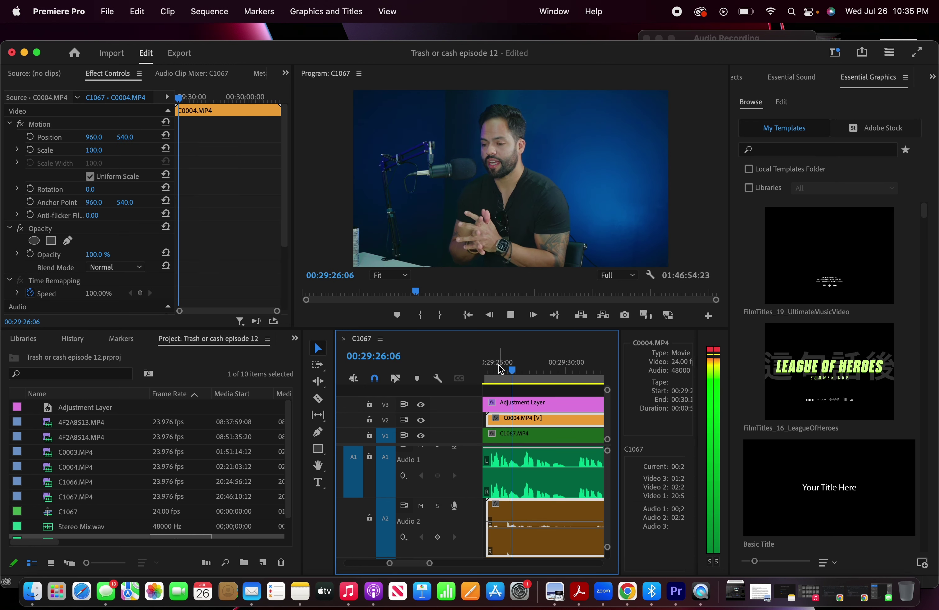
click(496, 369)
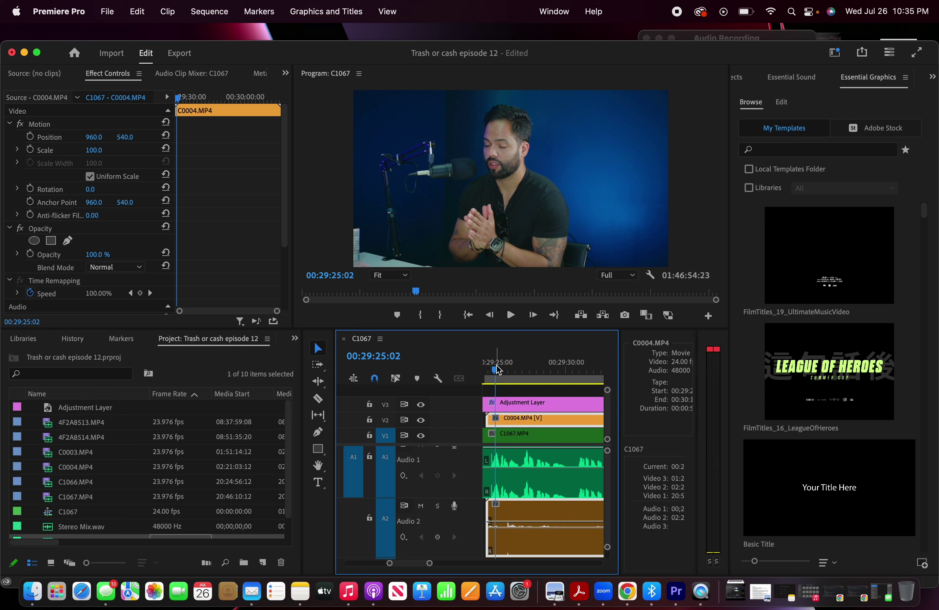
key(space)
scroll(534, 443, left, 3)
key(space)
Shift C0004.MP4 further earlier to start at about 00:29:22, and play it twice from its beginning
drag(543, 417, 519, 410)
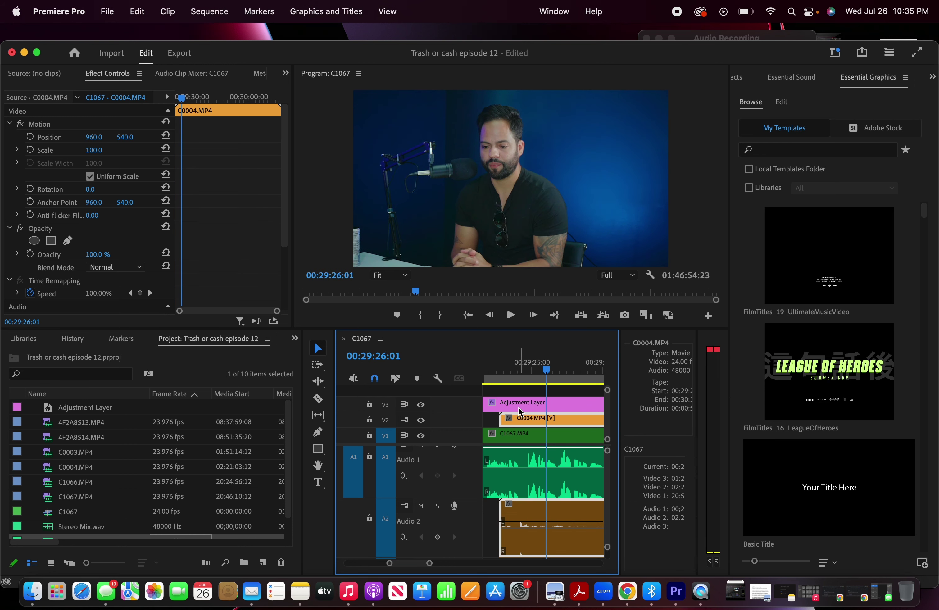
click(498, 379)
key(space)
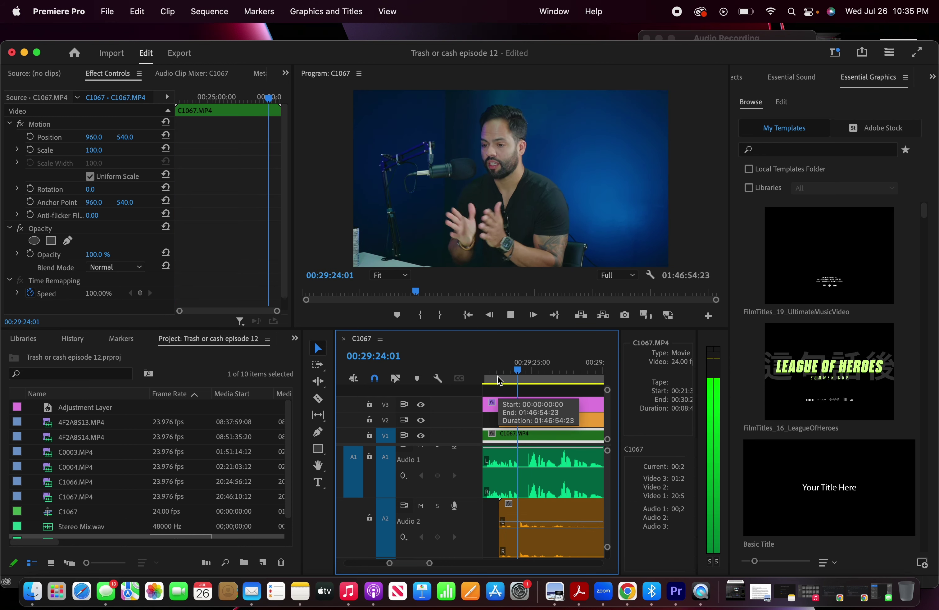
click(498, 371)
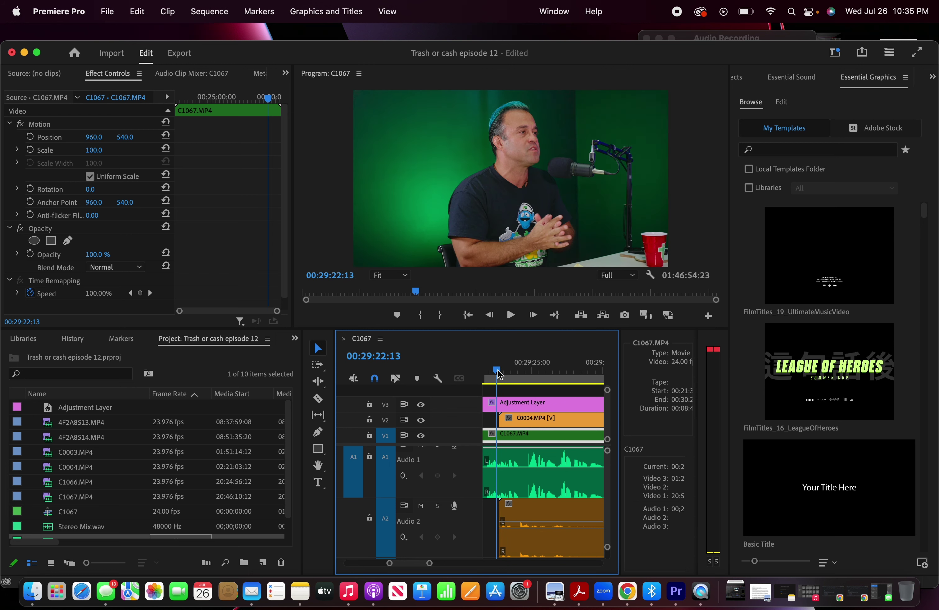
key(space)
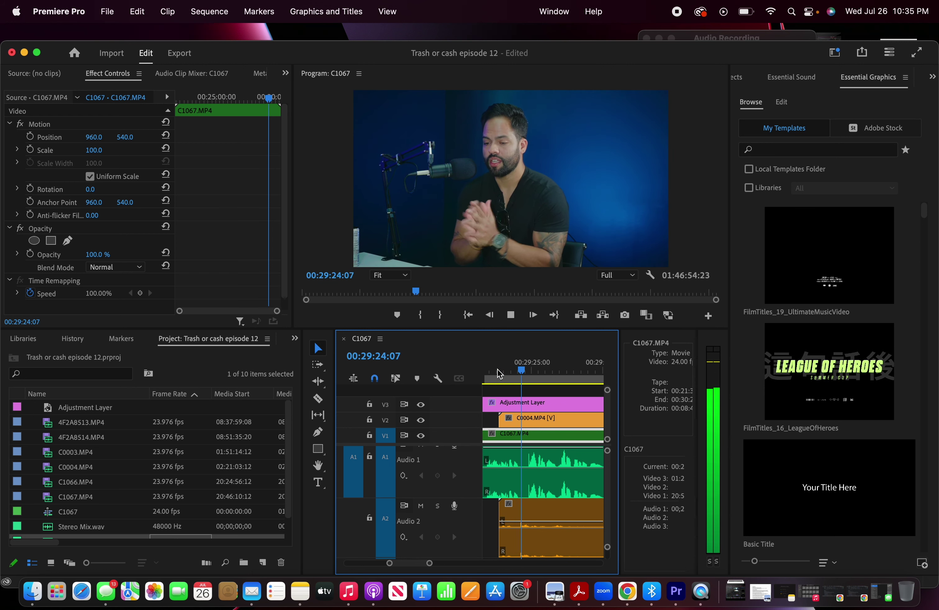
key(space)
Nudge C0004.MP4's video and audio slightly later to match the Stereo Mix waveform, starting at about 00:29:23, and play the transition
scroll(546, 524, up, 1)
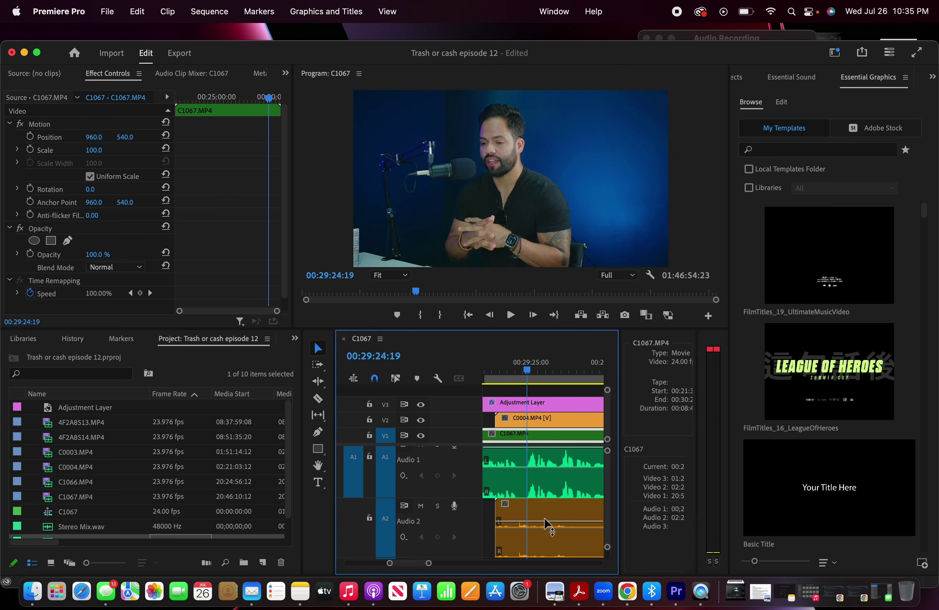
click(539, 513)
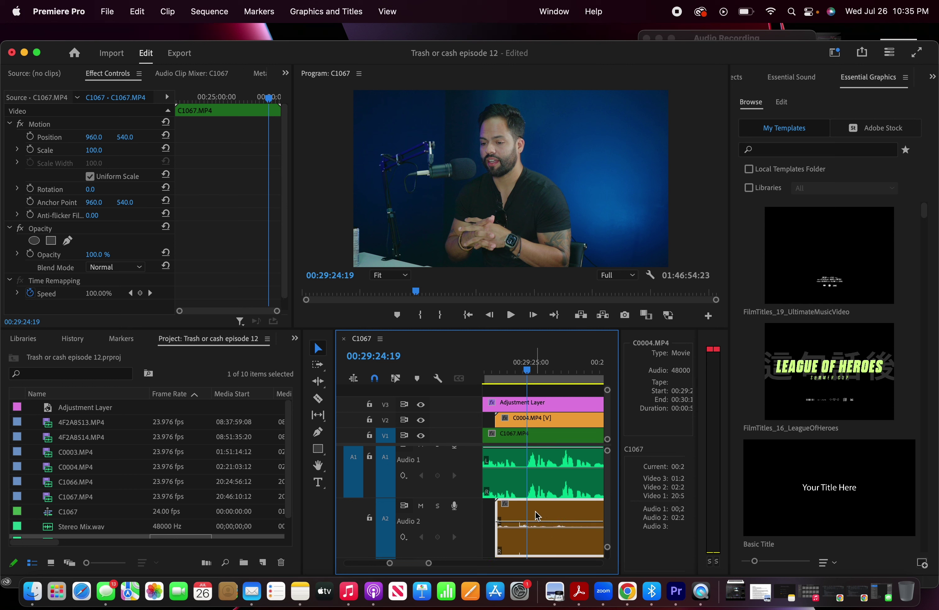
shift+click(536, 422)
scroll(539, 454, up, 2)
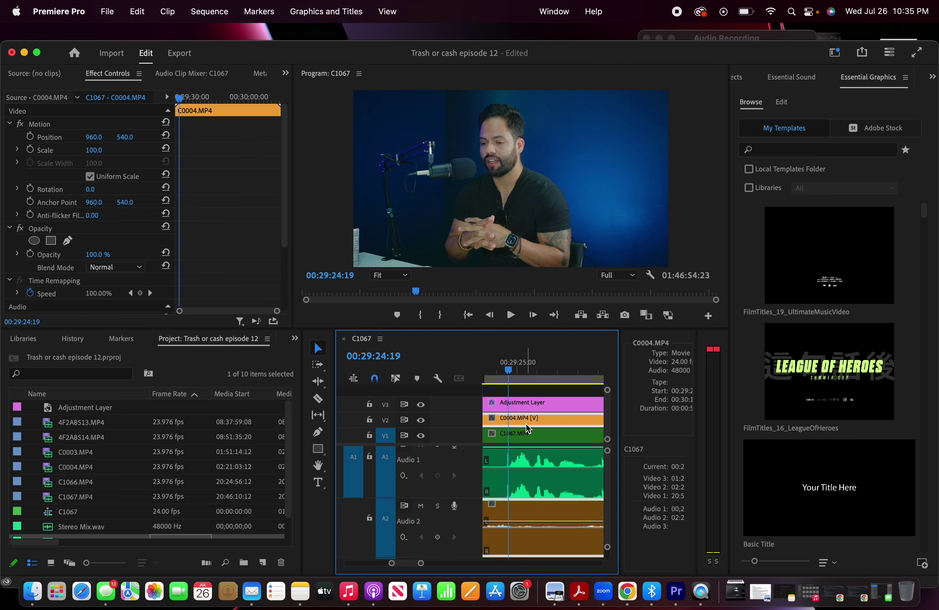
scroll(535, 467, down, 5)
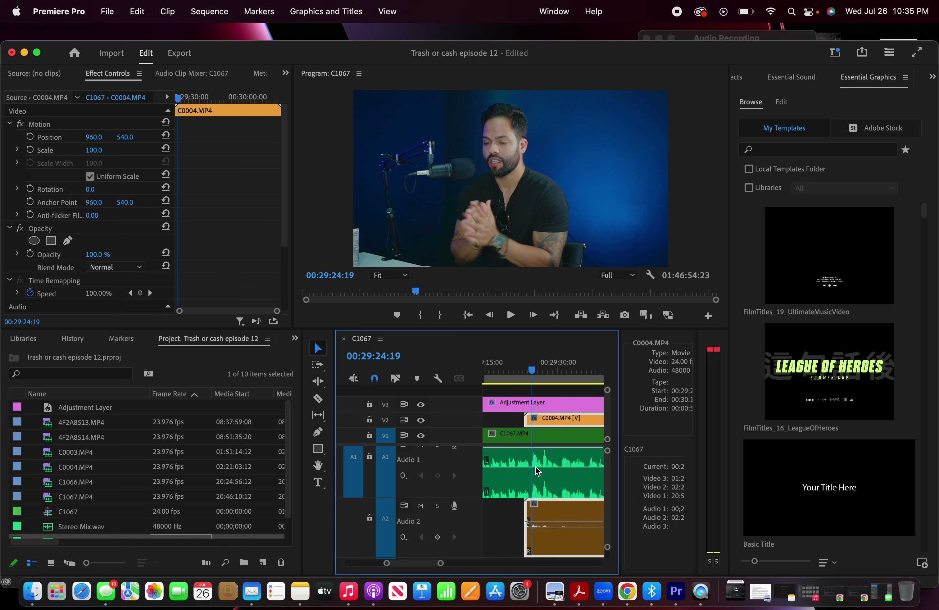
click(522, 380)
key(space)
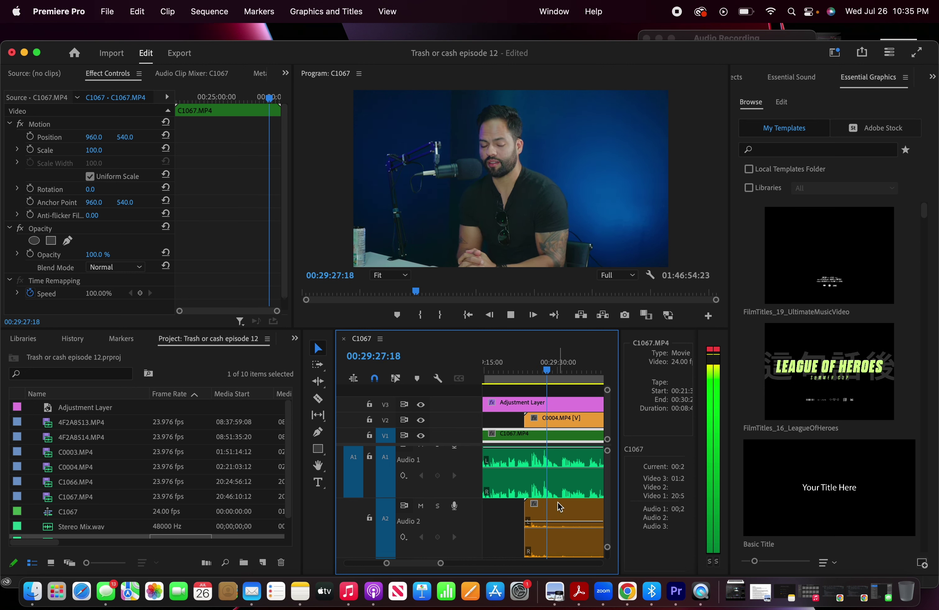
Delete the camera audio of C0004.MP4 from Audio 2
scroll(558, 502, down, 3)
click(586, 511)
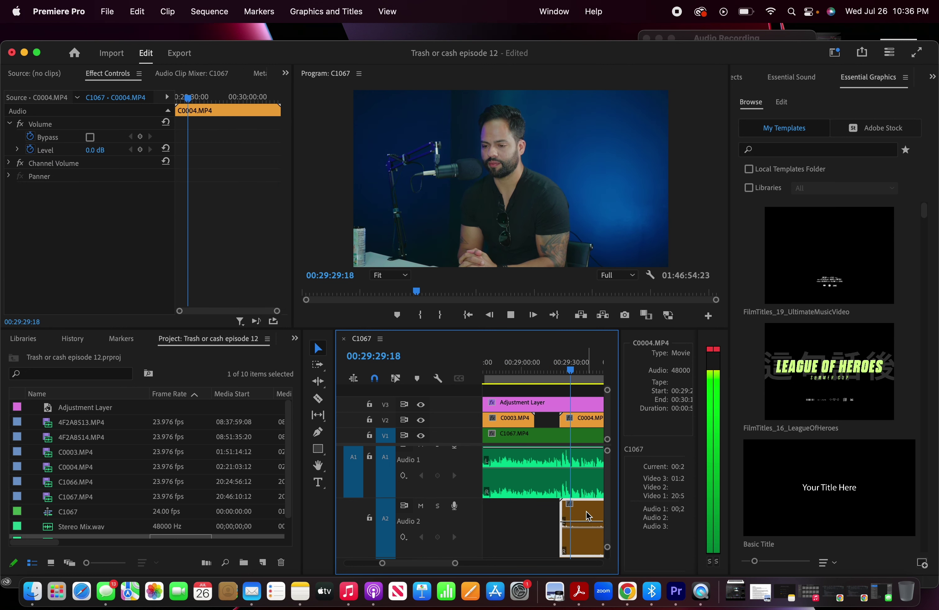
key(Delete)
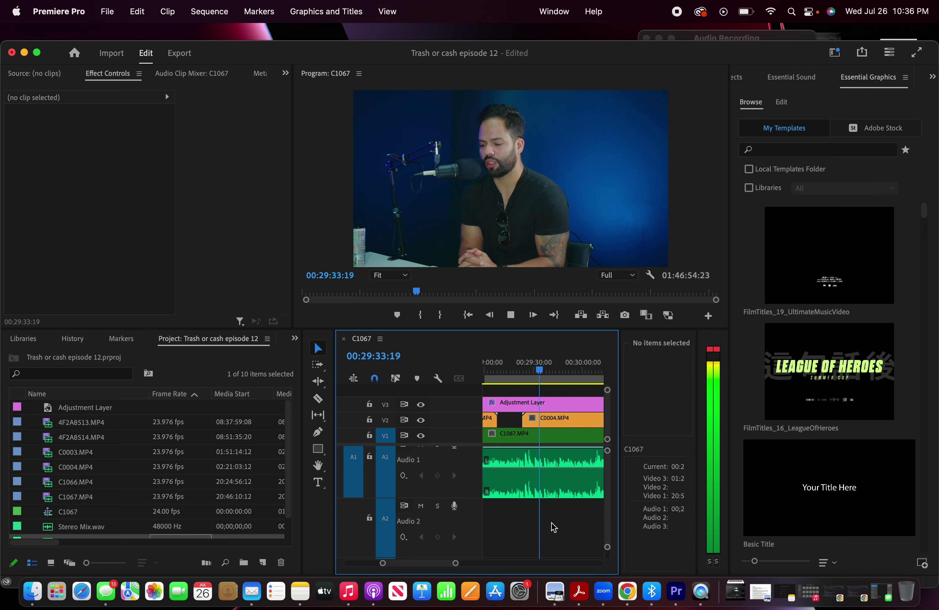
Play C0004.MP4 at several points up to its end at about 00:30:17 to check that it stays in sync
scroll(551, 522, down, 2)
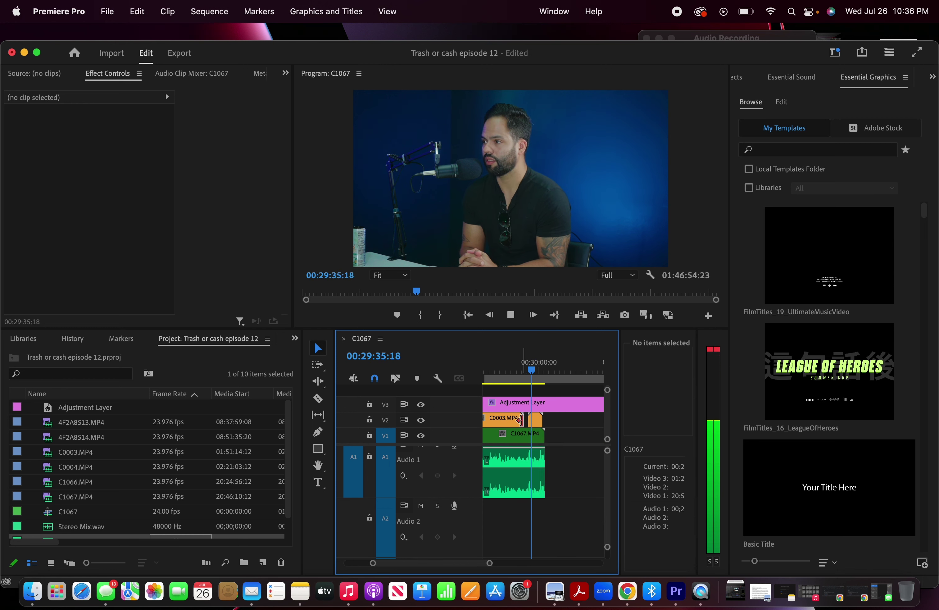
click(527, 435)
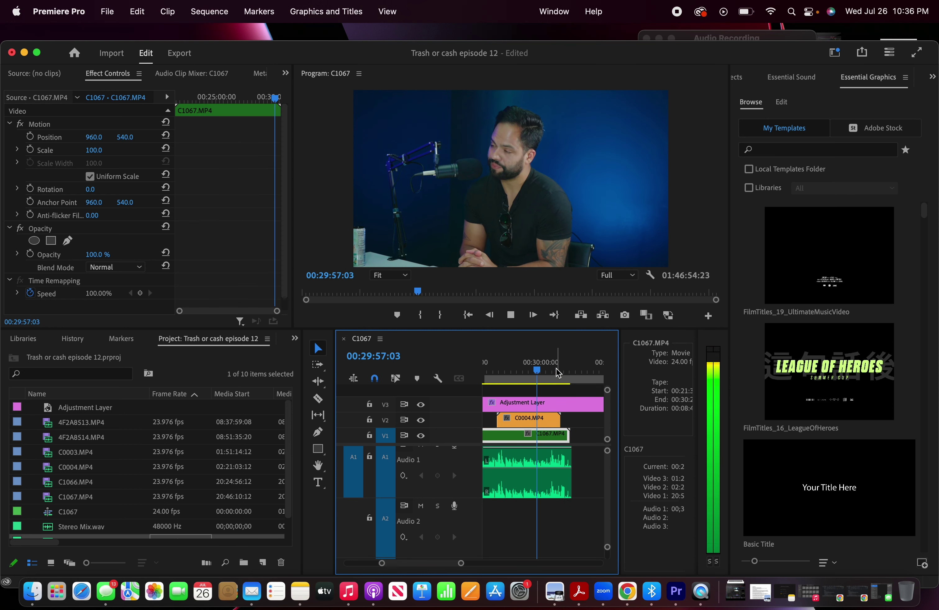
click(551, 370)
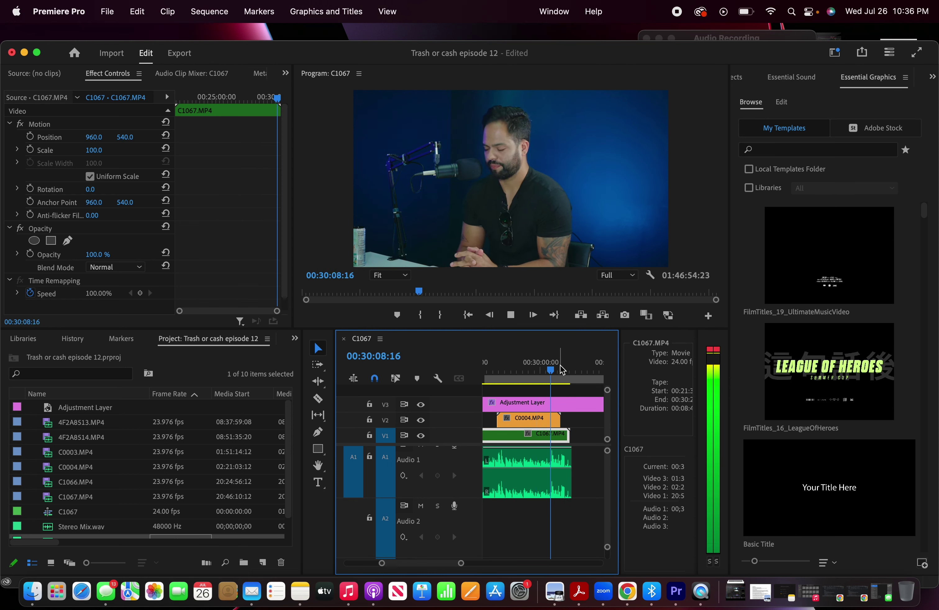
click(560, 368)
key(=)
key(=)
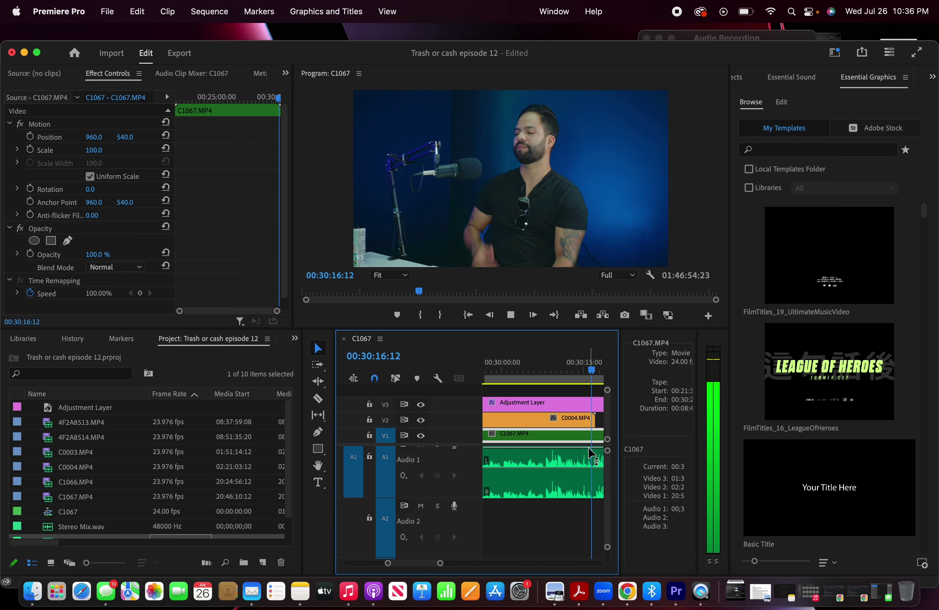
key(minus)
key(minus)
key(space)
Save the project
click(106, 12)
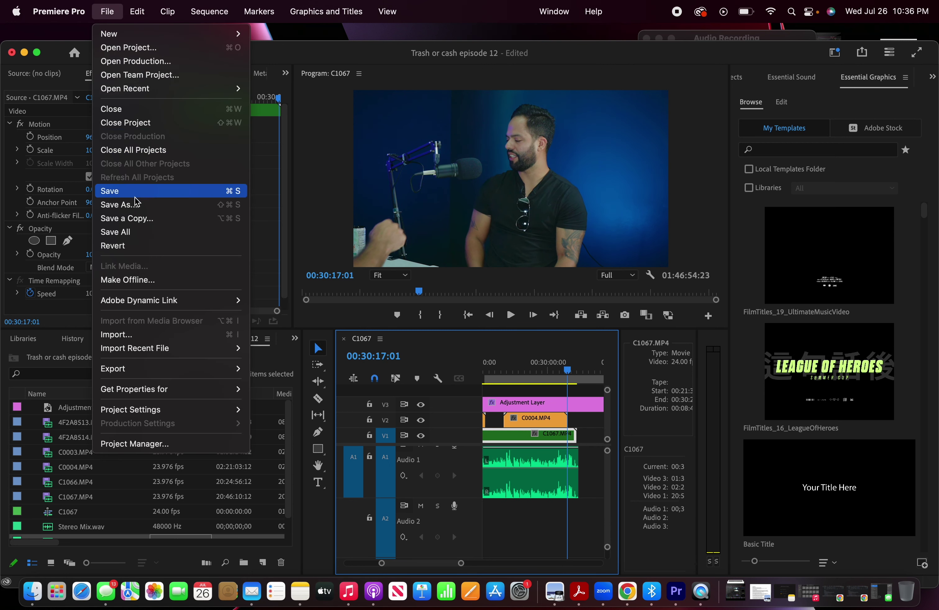
click(139, 197)
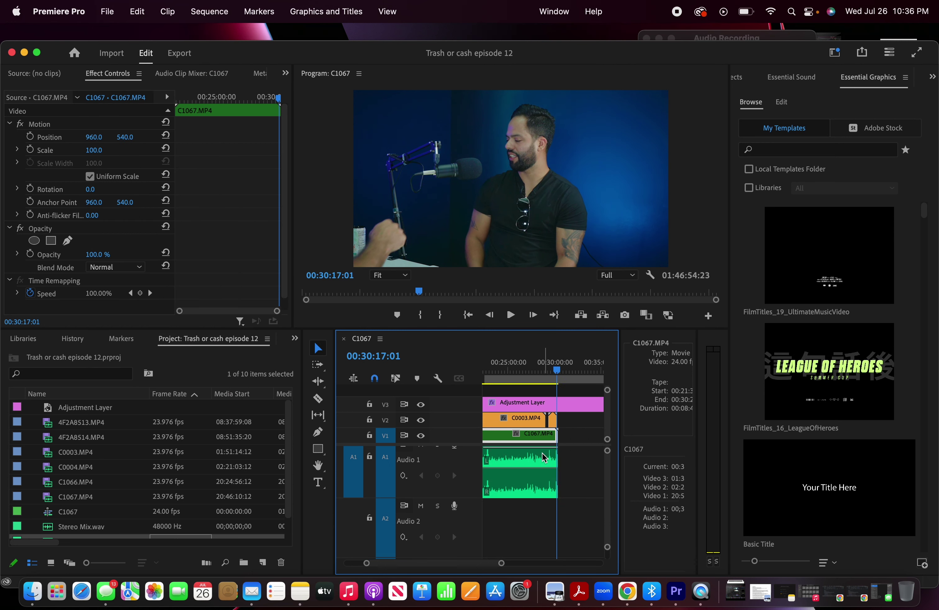
Move the 4F2A8513.MP4 clip group earlier to start at about 00:45:10, and the adjustment layer up to track V4
click(553, 443)
key(backslash)
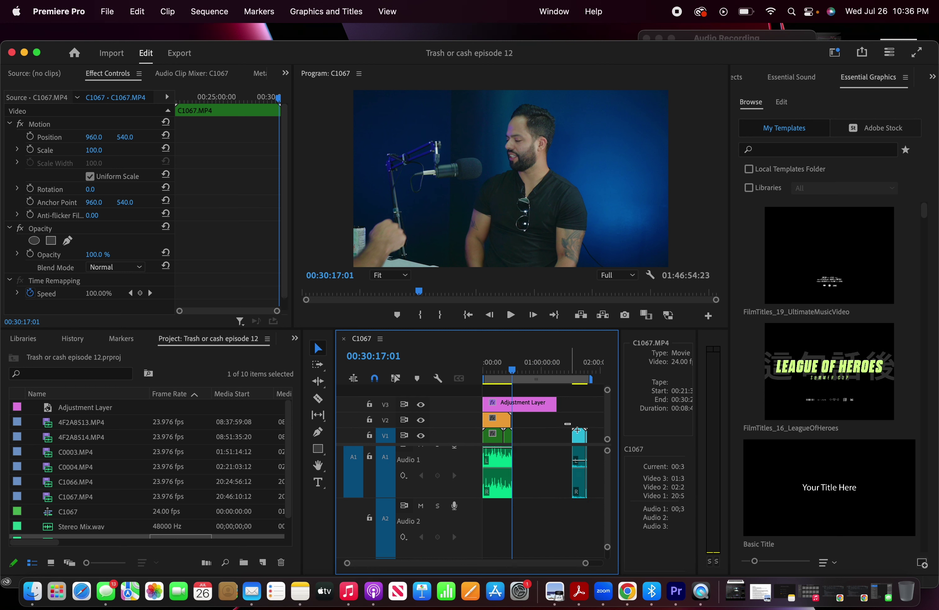
drag(579, 435, 518, 397)
key(equal)
key(equal)
scroll(538, 430, down, 1)
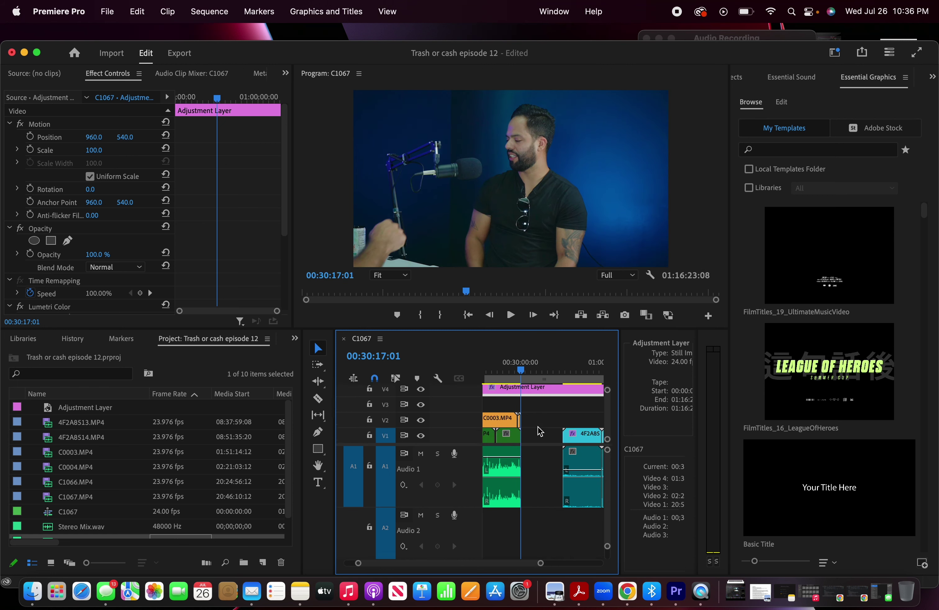
Go to the start of 4F2A8513.MP4 and play it from about 00:45:10
scroll(559, 434, right, 3)
click(501, 375)
key(equal)
key(equal)
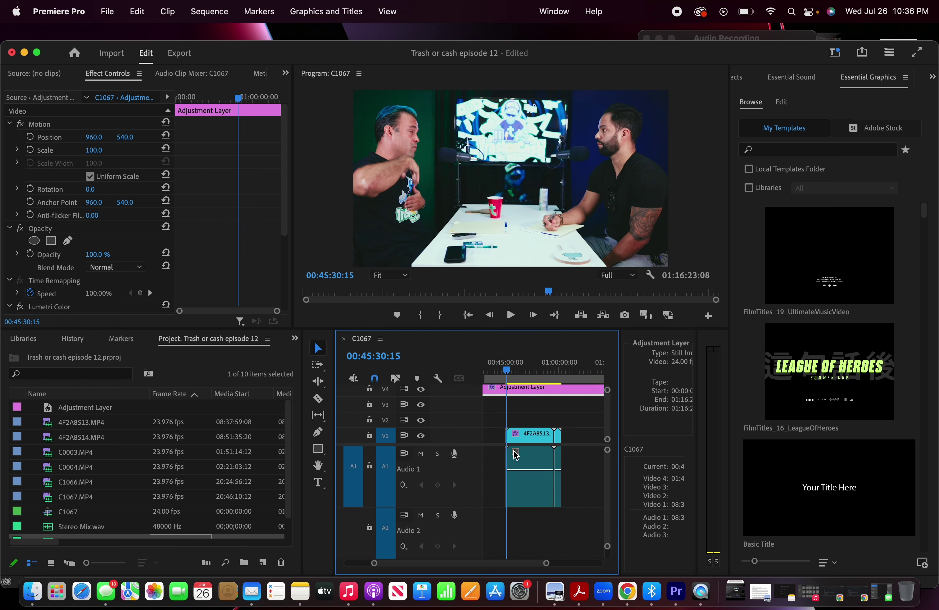
drag(501, 372, 493, 372)
key(space)
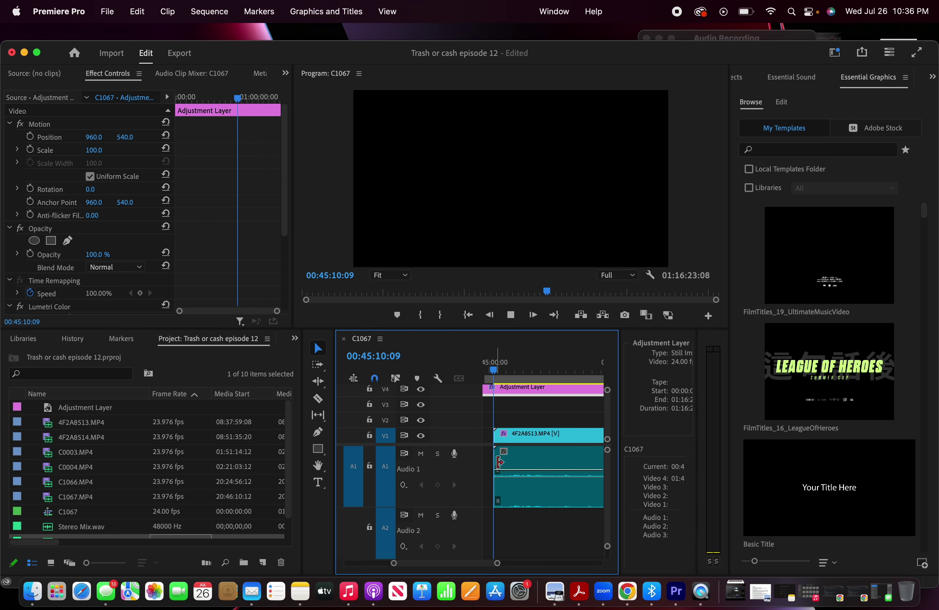
Play 4F2A8513.MP4 from several points between about 00:45:14 and 00:45:26 to review its picture and camera audio
key(equal)
key(equal)
scroll(501, 473, left, 3)
scroll(524, 475, right, 1)
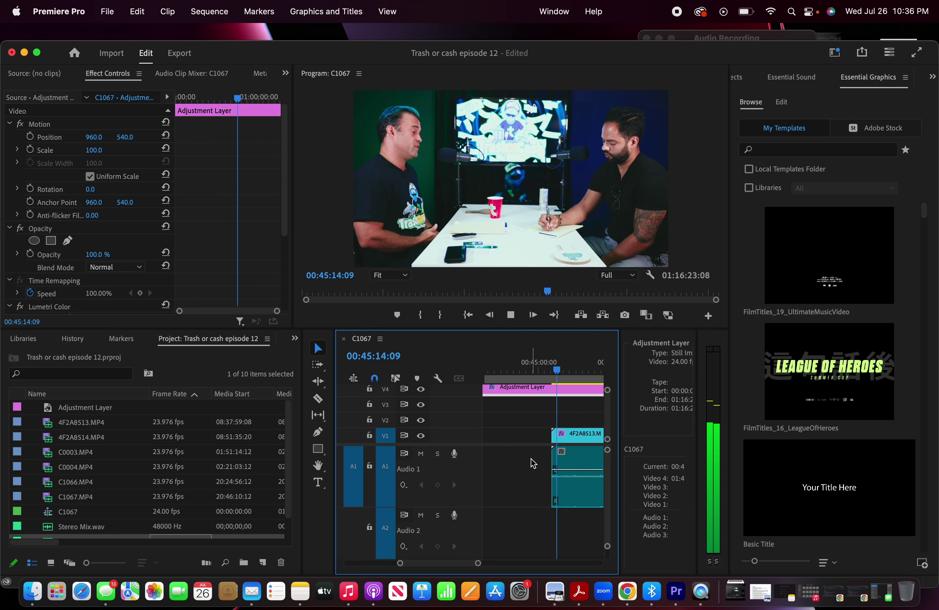
scroll(549, 416, right, 2)
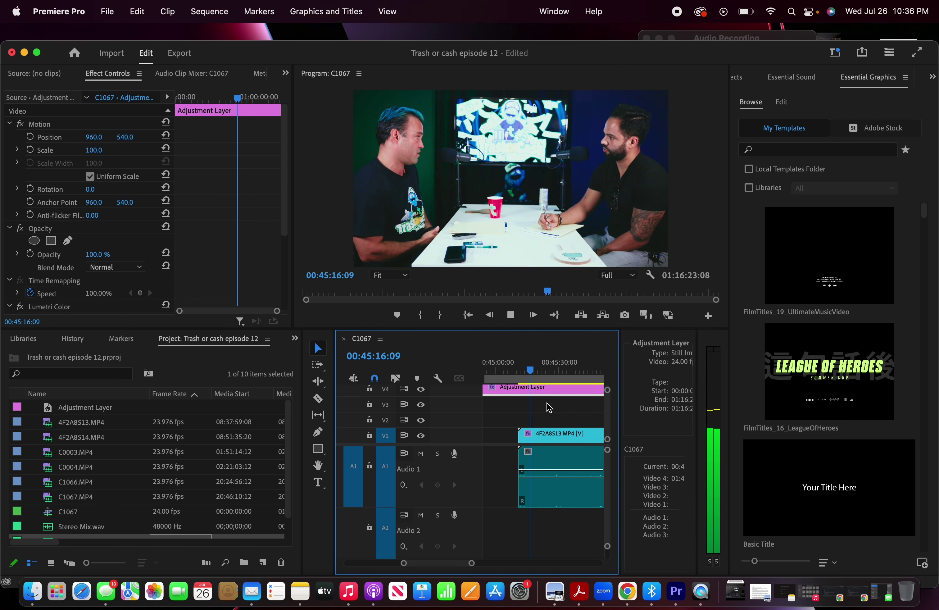
click(539, 361)
key(space)
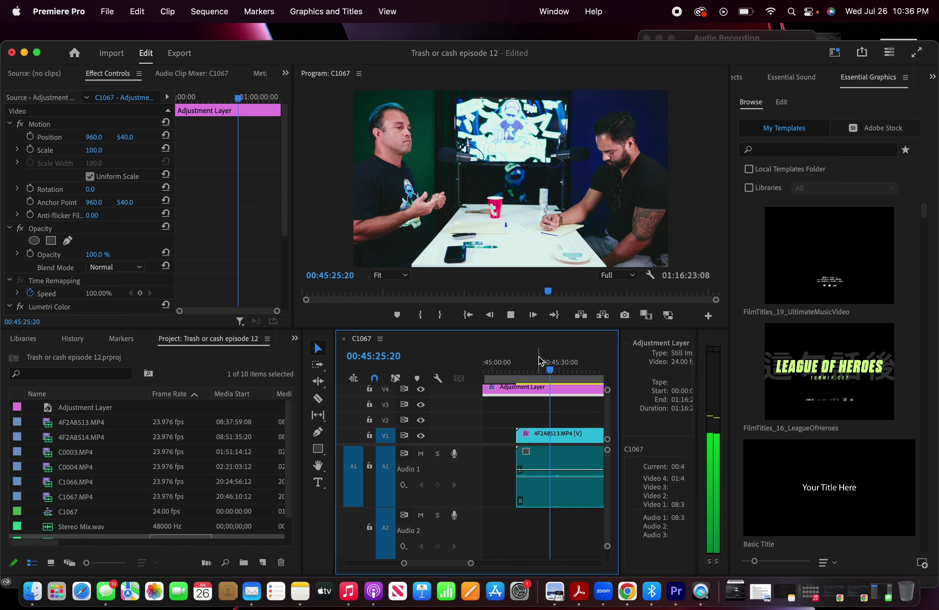
click(540, 361)
click(534, 361)
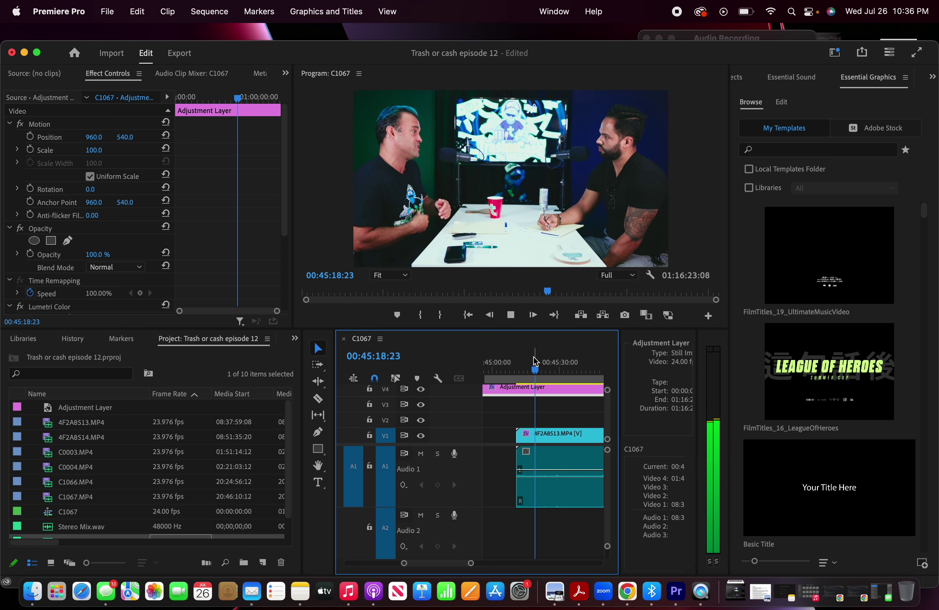
Replay 4F2A8513.MP4 between about 00:45:13 and 00:45:31 and examine the hand gestures against the camera audio
drag(534, 361, 523, 361)
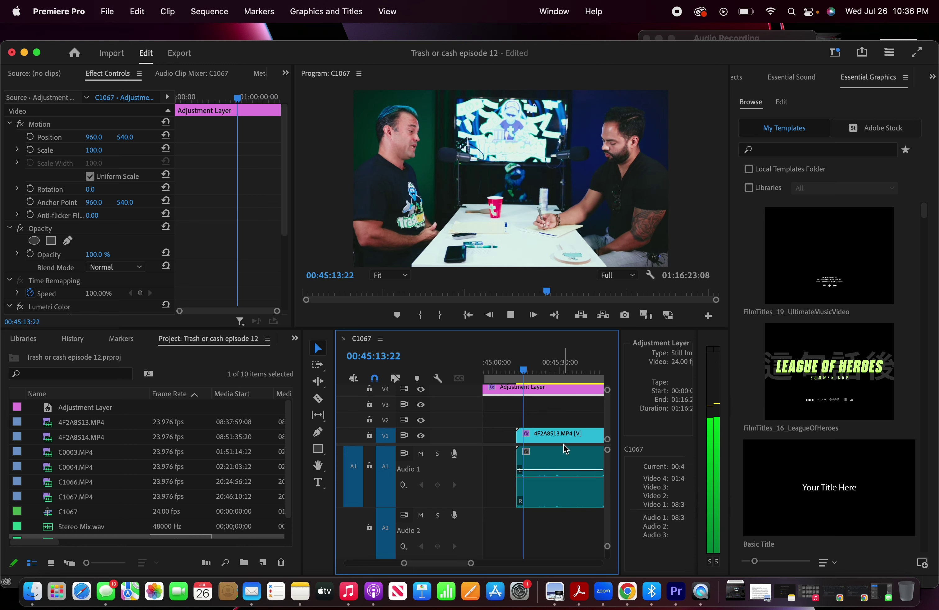
click(539, 361)
click(556, 358)
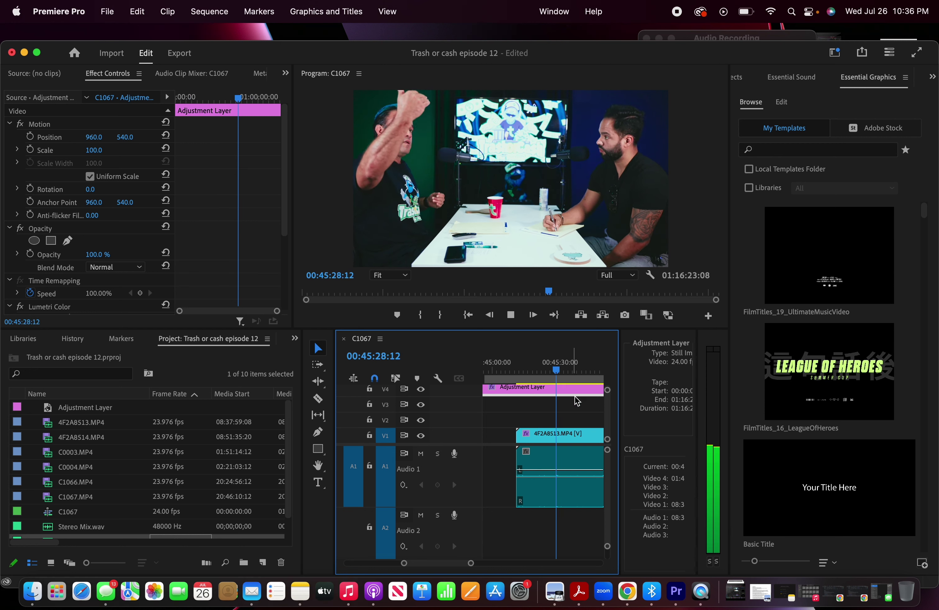
key(minus)
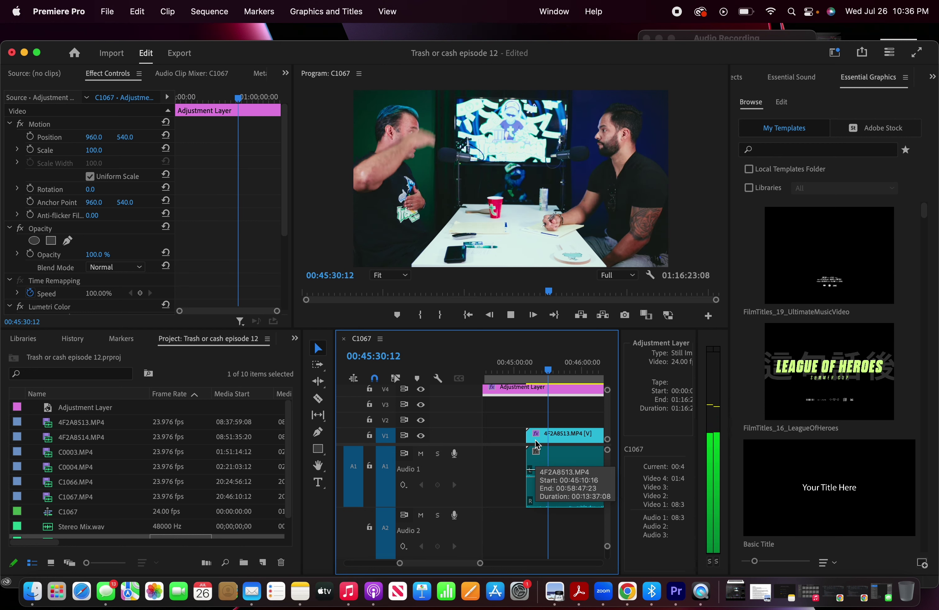
key(space)
key(equal)
key(equal)
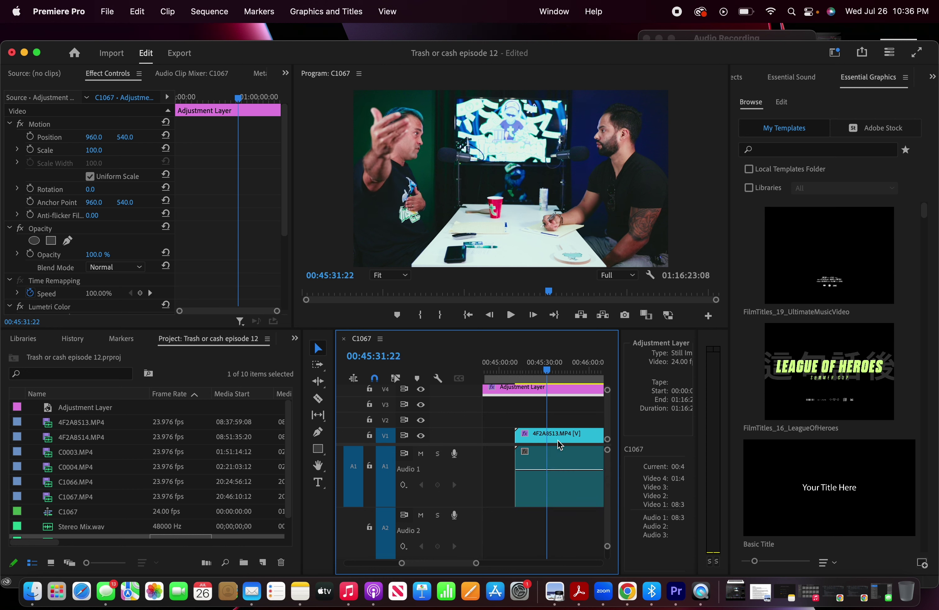
key(equal)
click(502, 366)
key(space)
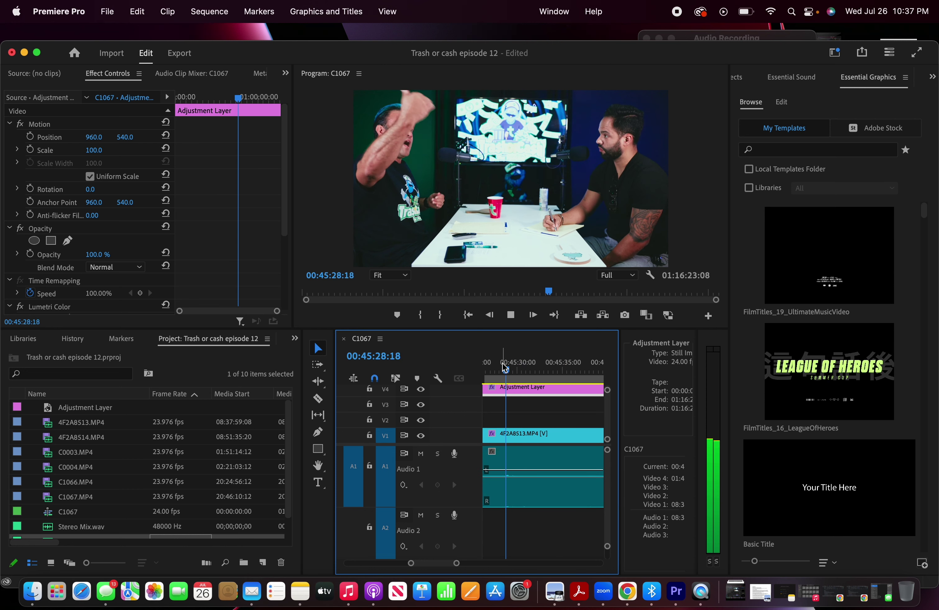
key(space)
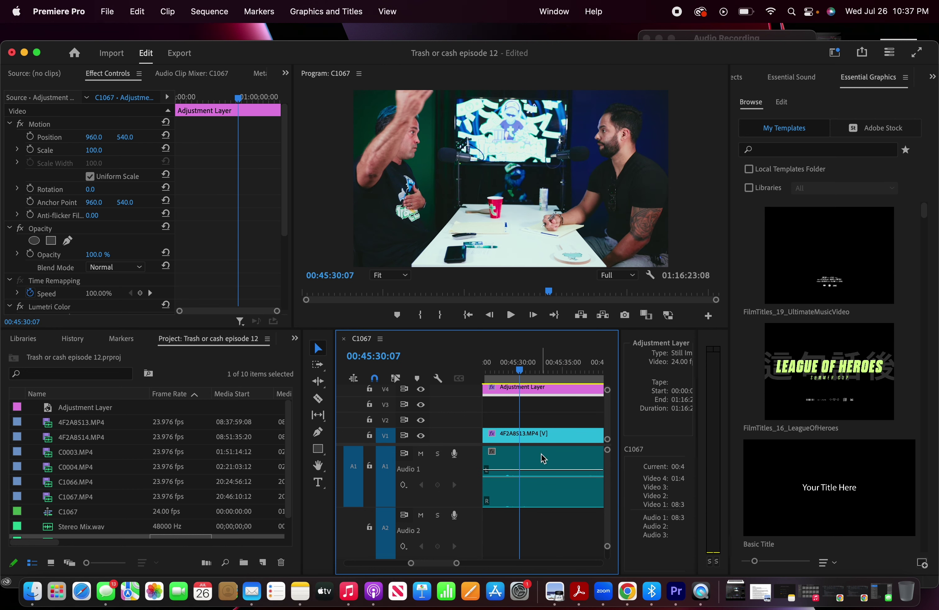
Move the 4F2A8513.MP4 and 4F2A8514.MP4 clips to the start of the sequence, with video on V3 and audio on A2
key(minus)
key(minus)
key(minus)
click(555, 433)
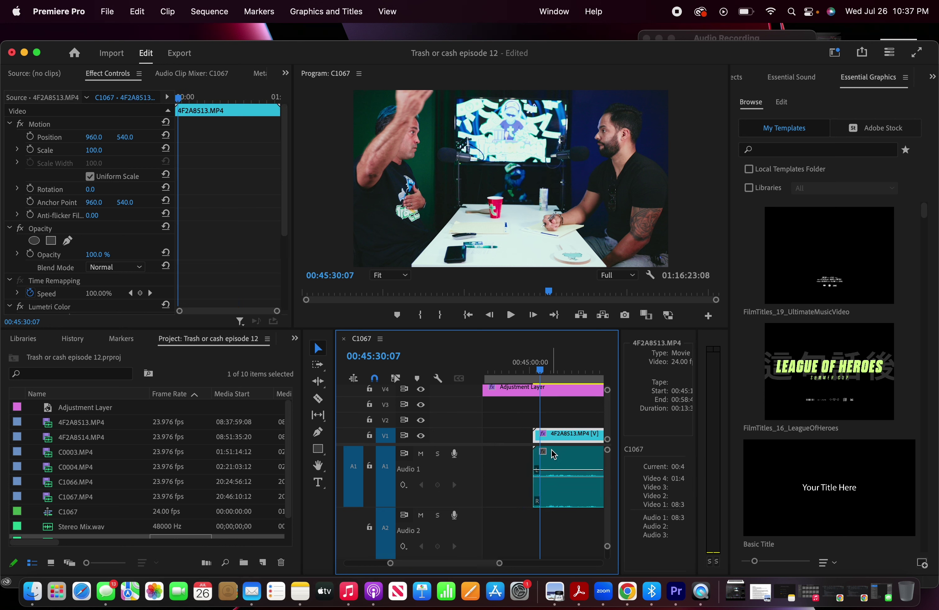
key(minus)
key(minus)
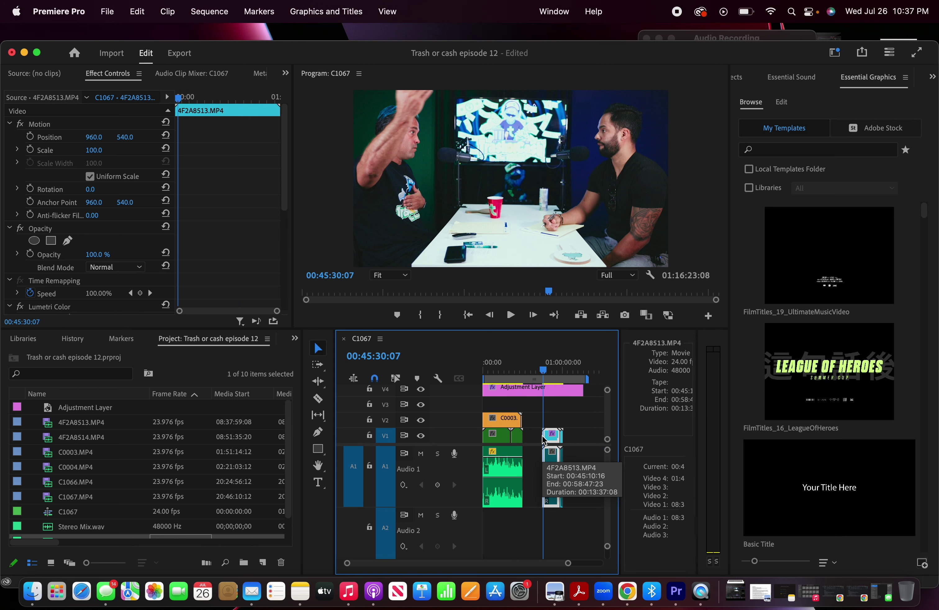
drag(554, 418, 567, 472)
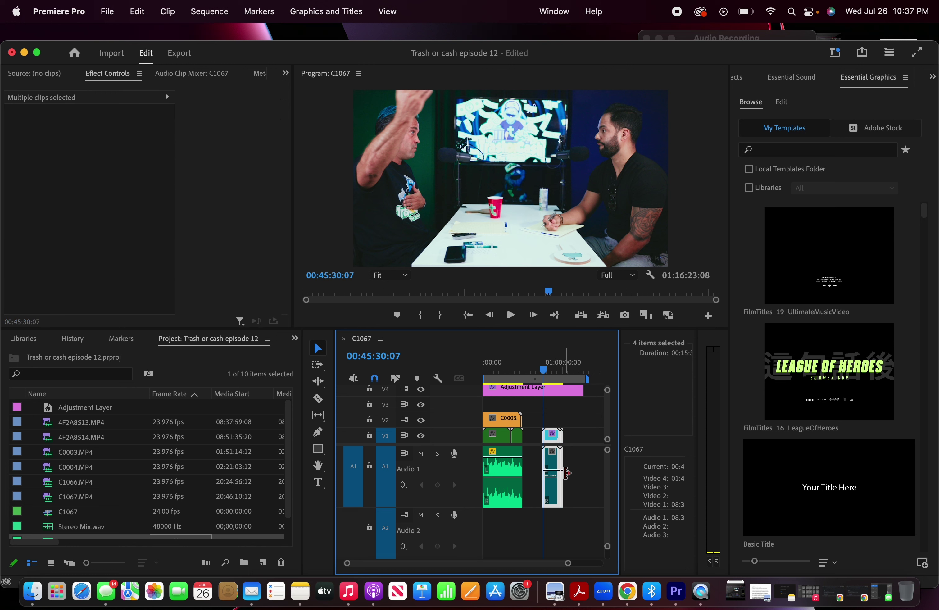
drag(553, 435, 553, 405)
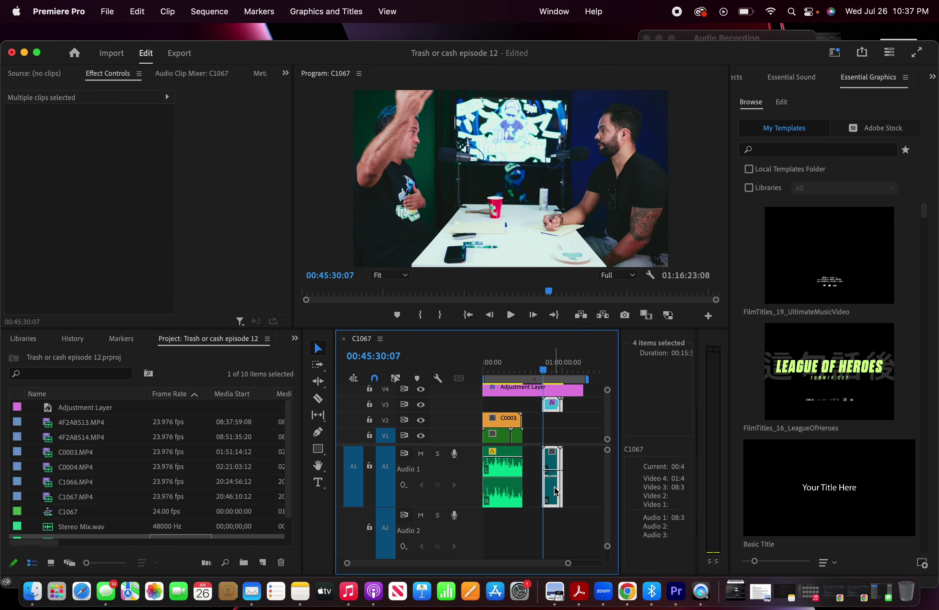
drag(555, 487, 492, 405)
scroll(551, 426, up, 1)
scroll(539, 406, left, 1)
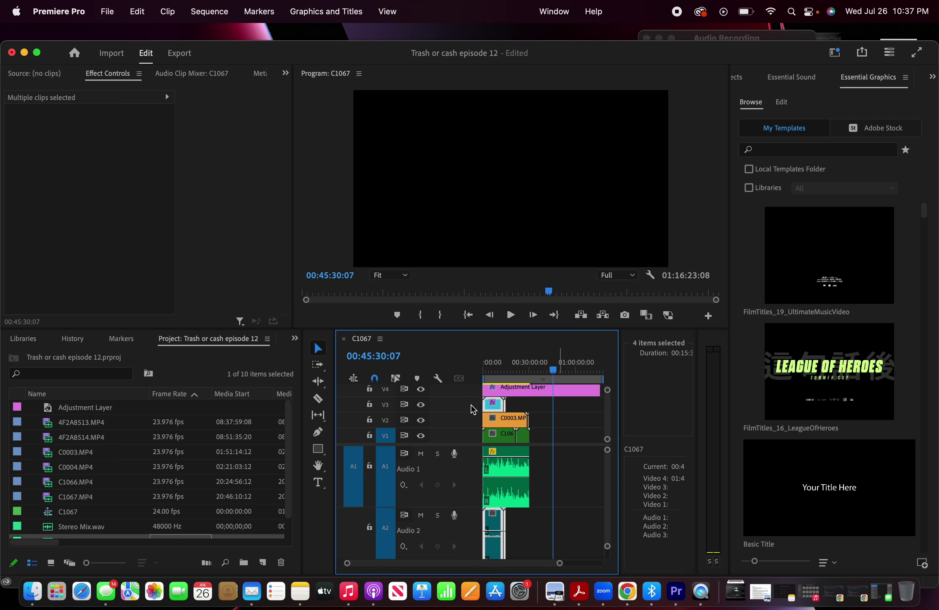
Play the sequence from its start to check the camera audio on A2 against the audio on A1
scroll(514, 475, up, 5)
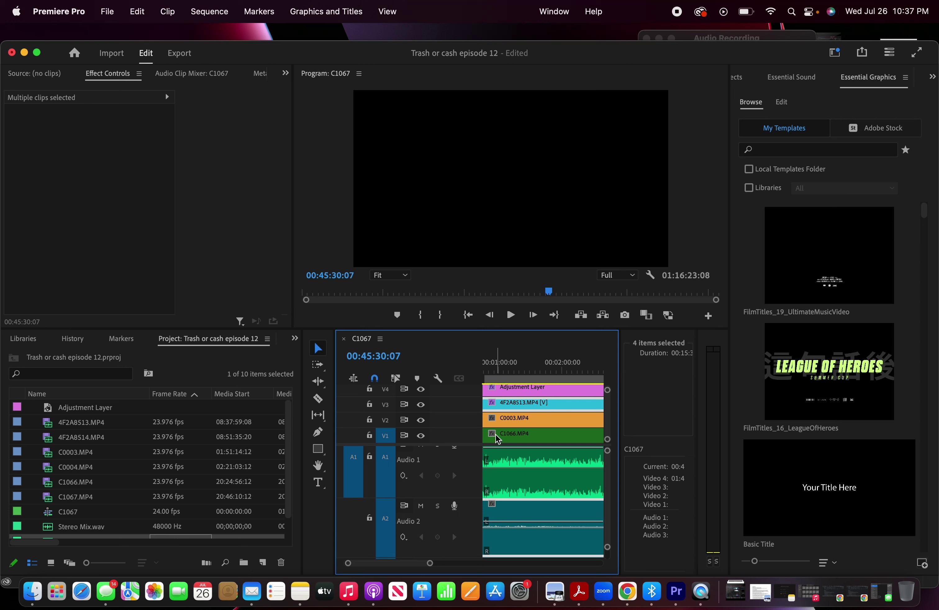
scroll(512, 468, down, 3)
scroll(512, 467, left, 3)
scroll(513, 473, up, 2)
scroll(486, 400, left, 1)
key(Home)
key(space)
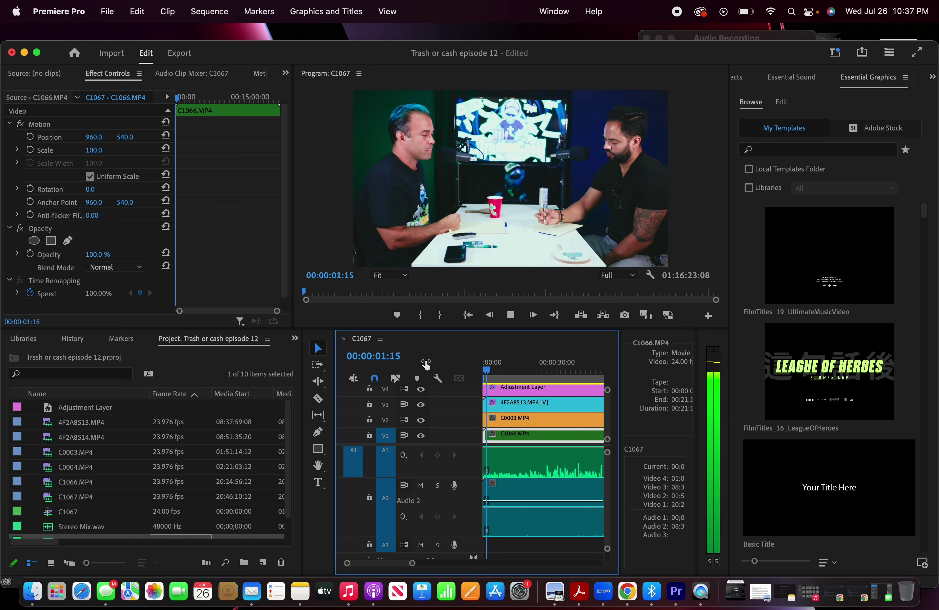
key(space)
Move the 4F2A8513.MP4 and 4F2A8514.MP4 group into the empty area, starting at about 00:42:30 on V3 and A2
scroll(498, 498, down, 6)
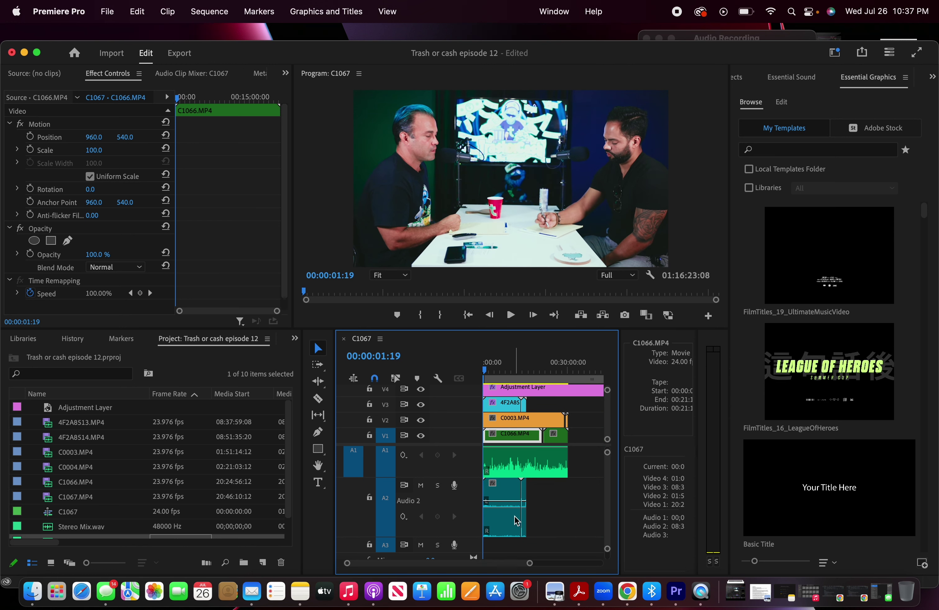
drag(559, 505, 517, 503)
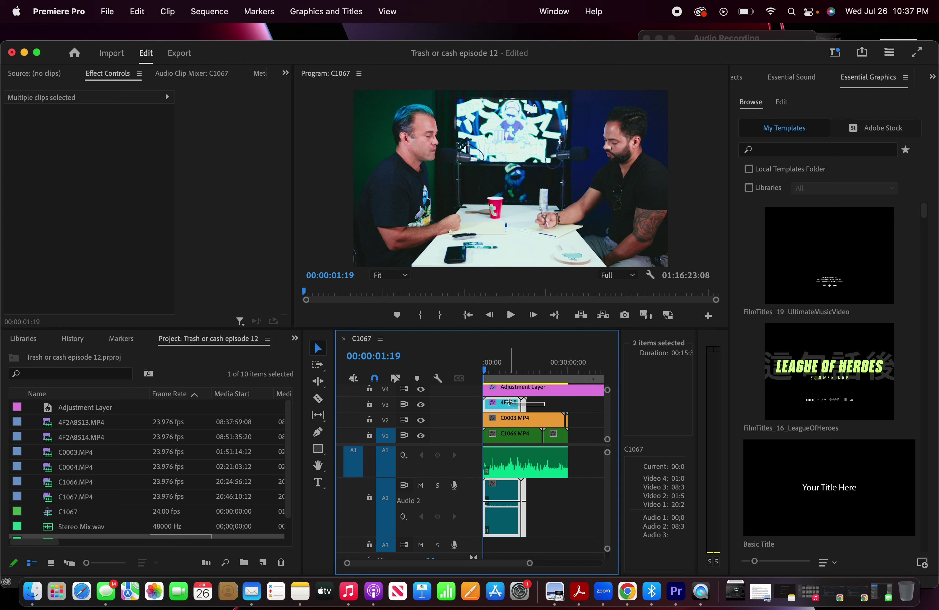
scroll(511, 408, down, 2)
drag(510, 403, 547, 409)
scroll(548, 410, up, 3)
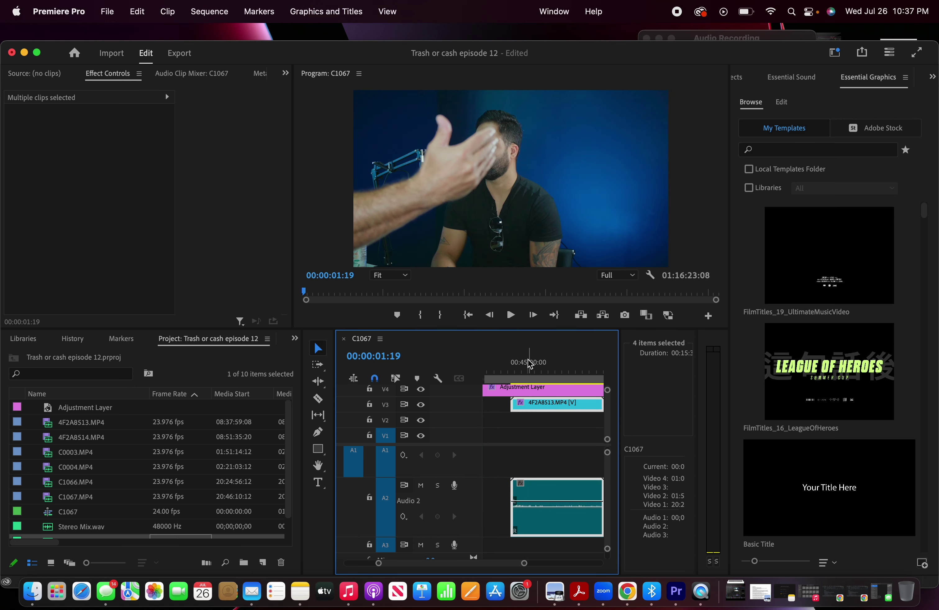
Play 4F2A8513.MP4 from its start near 00:42:30 and stop at 00:42:49:06
drag(530, 363, 498, 365)
key(space)
key(equal)
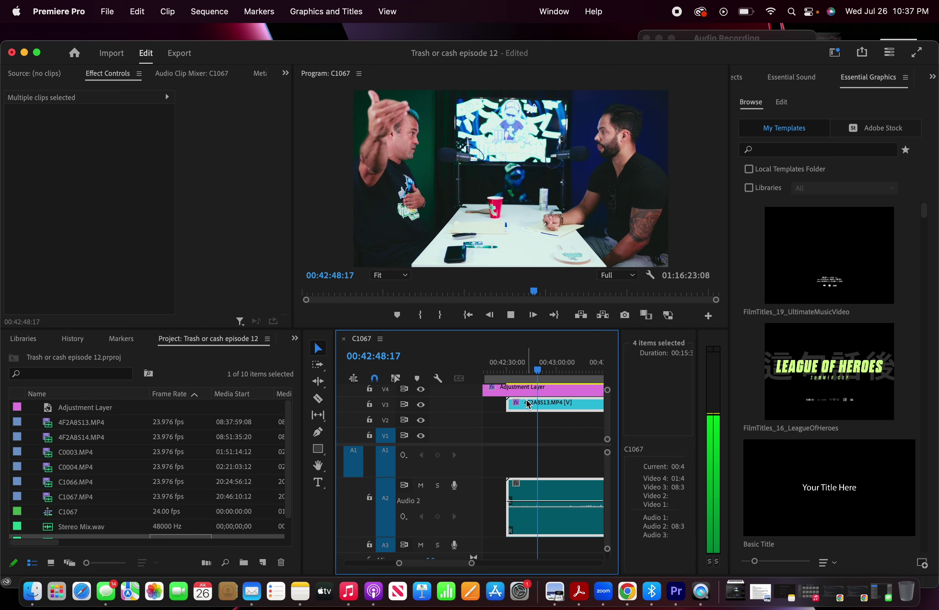
key(space)
Trim the start of 4F2A8513.MP4 to 00:42:49:06 and move the clip group back to the start of the sequence
drag(510, 402, 479, 402)
key(minus)
key(minus)
key(minus)
key(minus)
key(minus)
key(minus)
key(minus)
scroll(458, 414, up, 5)
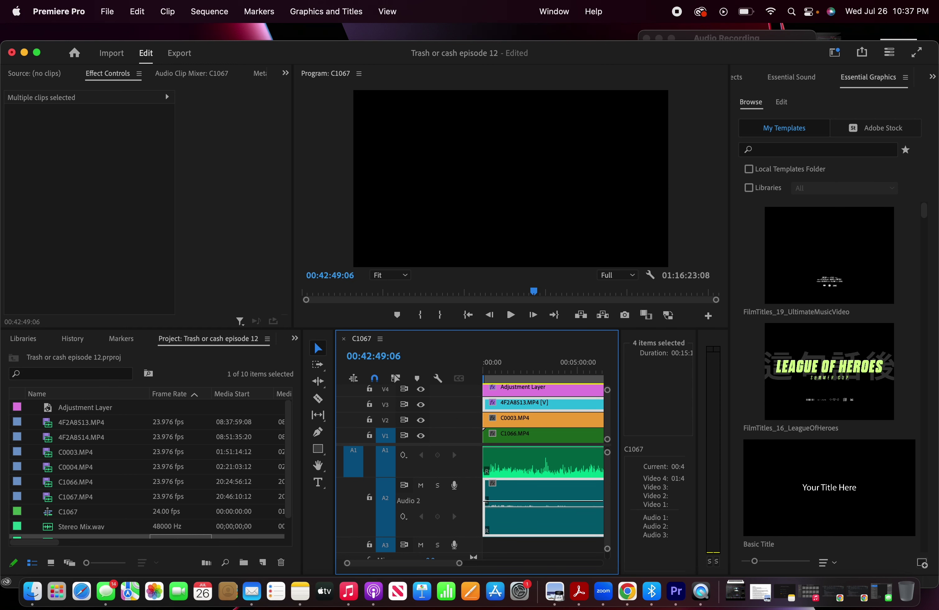
Play the sequence from the beginning to check the trimmed 4F2A8513.MP4 camera audio against the audio on A1
drag(504, 349, 386, 363)
key(space)
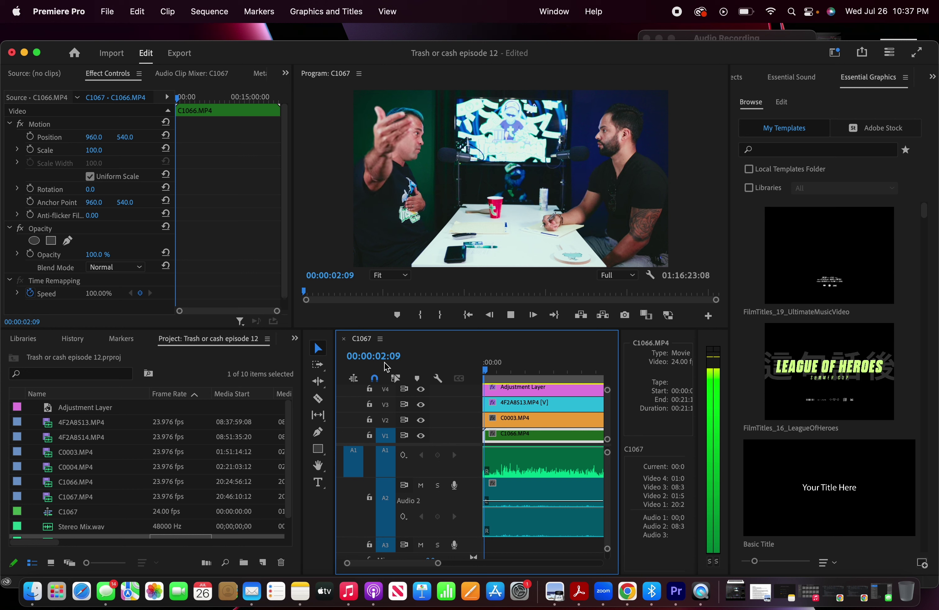
scroll(515, 481, down, 2)
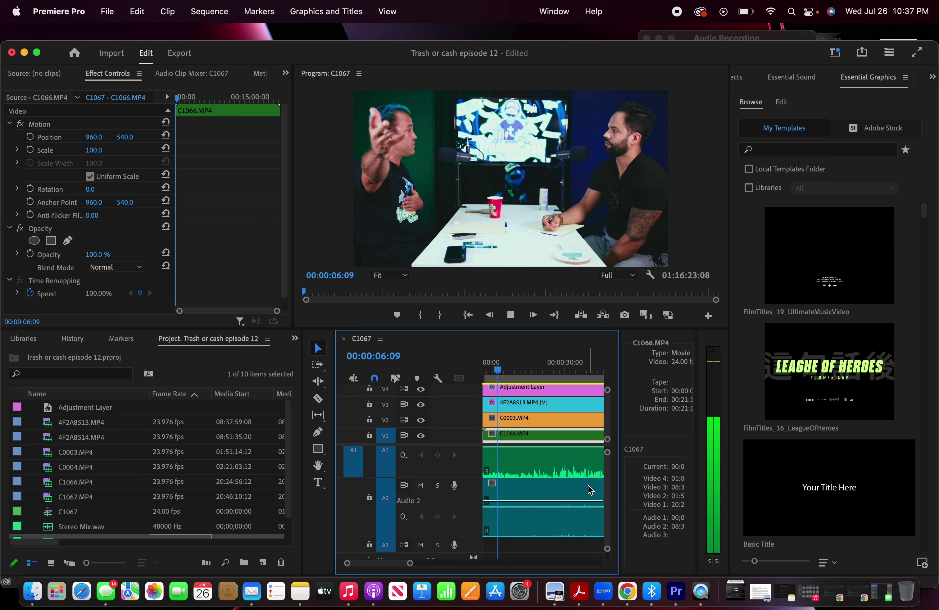
scroll(562, 493, up, 3)
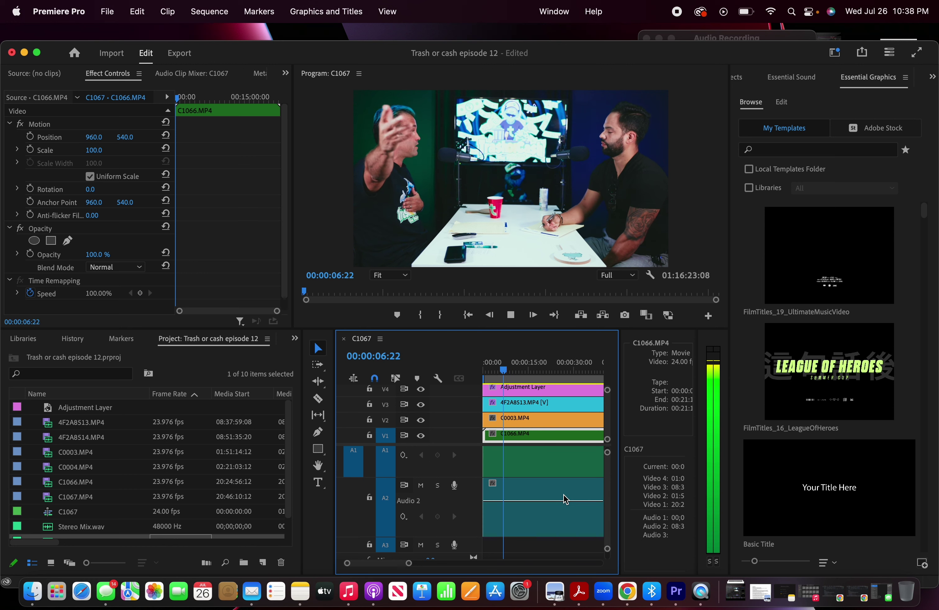
Delete the 4F2A8513.MP4 camera audio from track A2, keeping its video on V3
scroll(562, 497, down, 3)
click(510, 495)
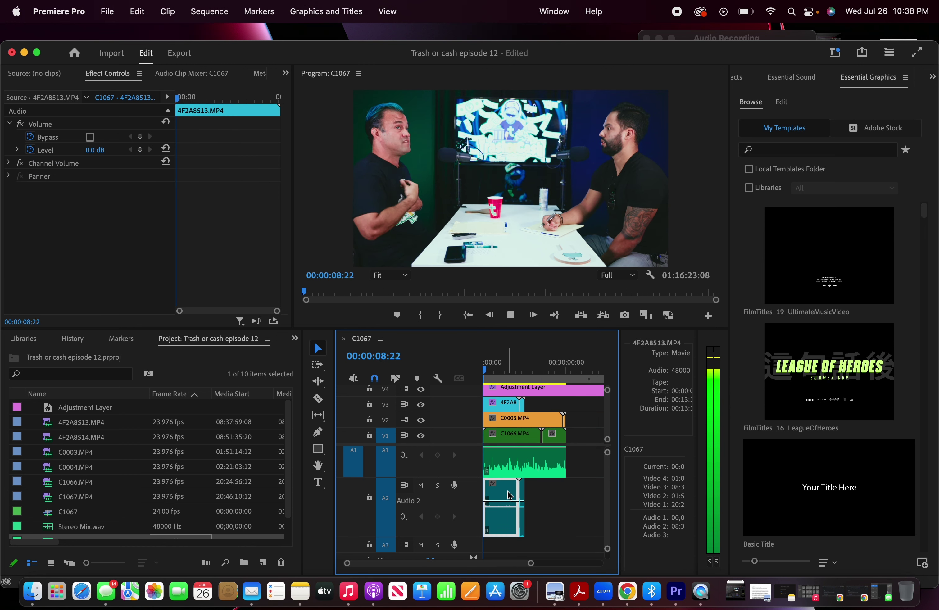
key(Delete)
scroll(461, 453, up, 3)
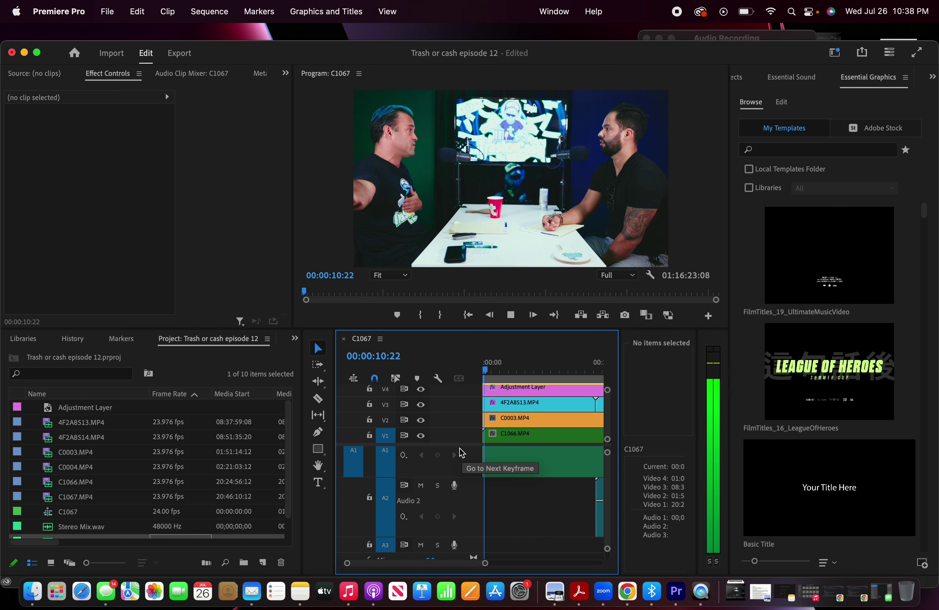
Spot-check the sequence around 00:04:42, 00:08:47, 00:12:00 and 00:12:50, up to the join between 4F2A8513.MP4 and 4F2A8514.MP4
click(530, 365)
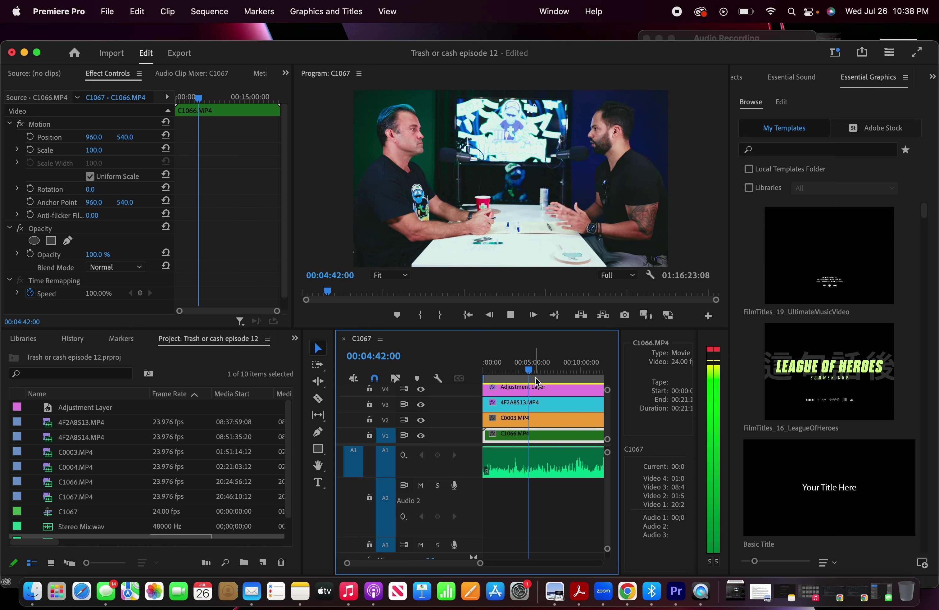
scroll(536, 381, down, 4)
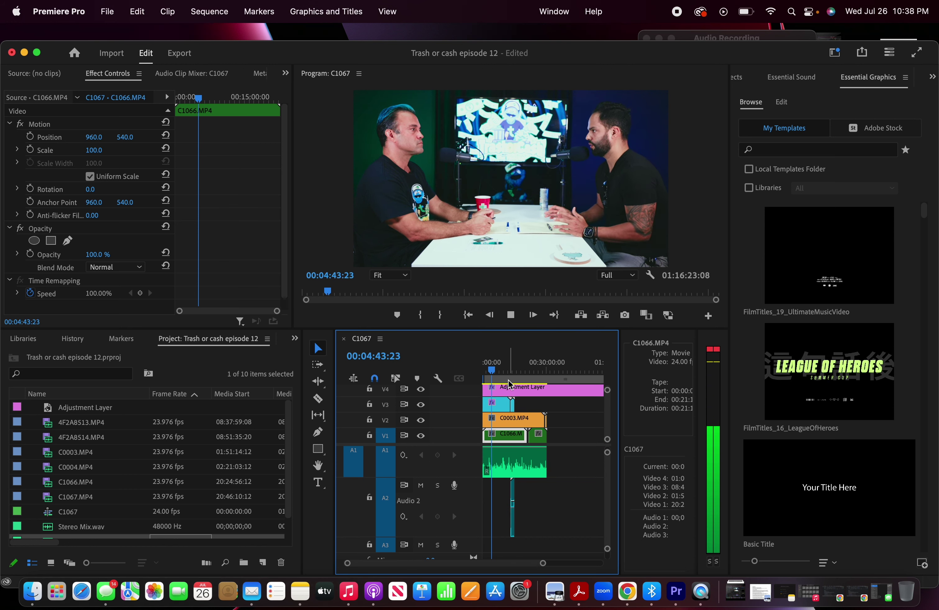
click(504, 372)
scroll(506, 396, up, 3)
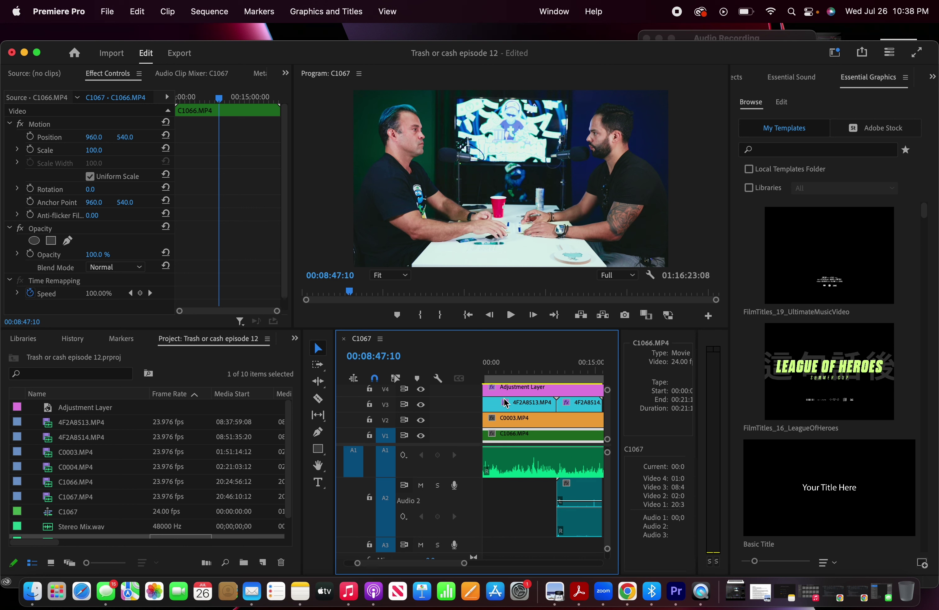
click(522, 370)
key(space)
scroll(514, 420, right, 3)
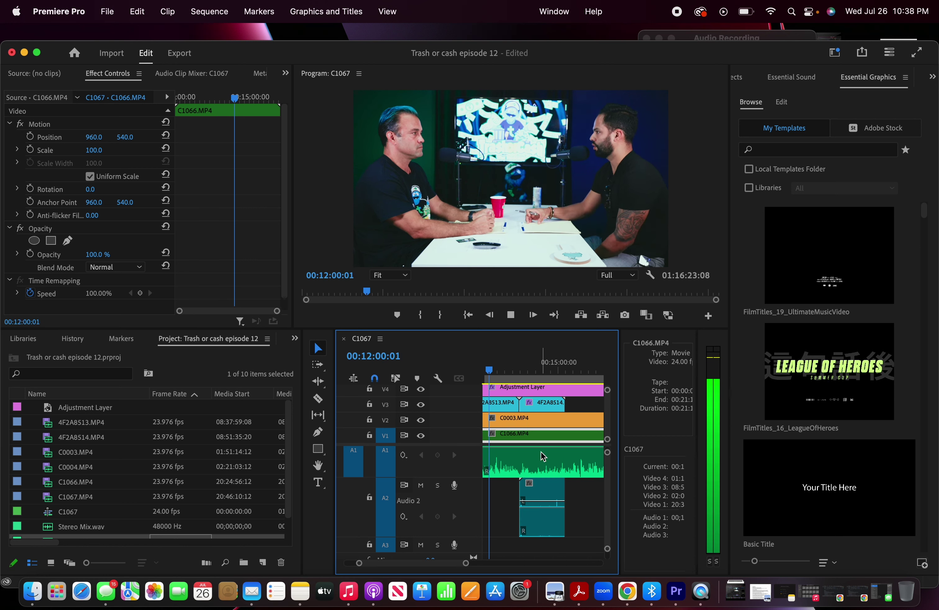
scroll(526, 419, down, 4)
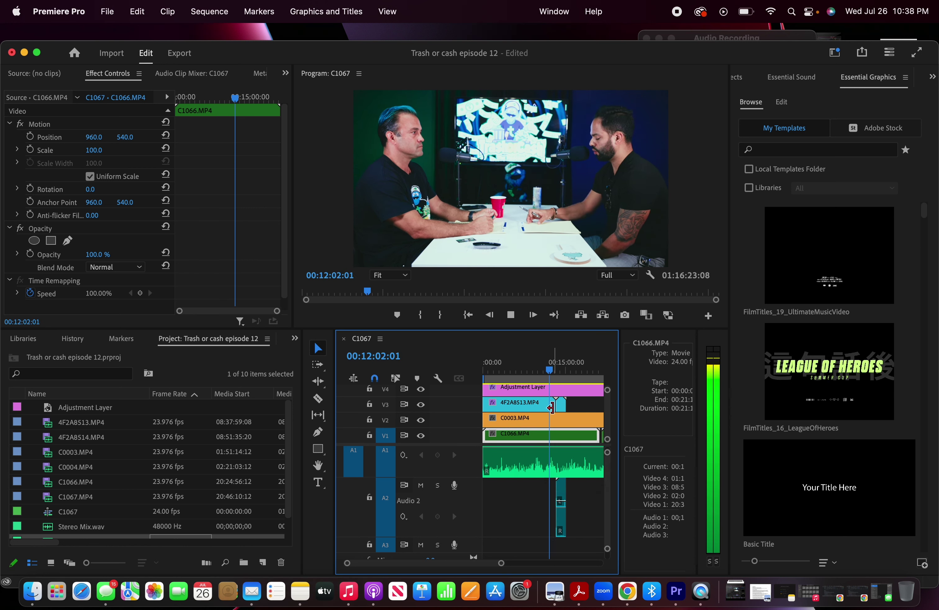
scroll(561, 468, up, 4)
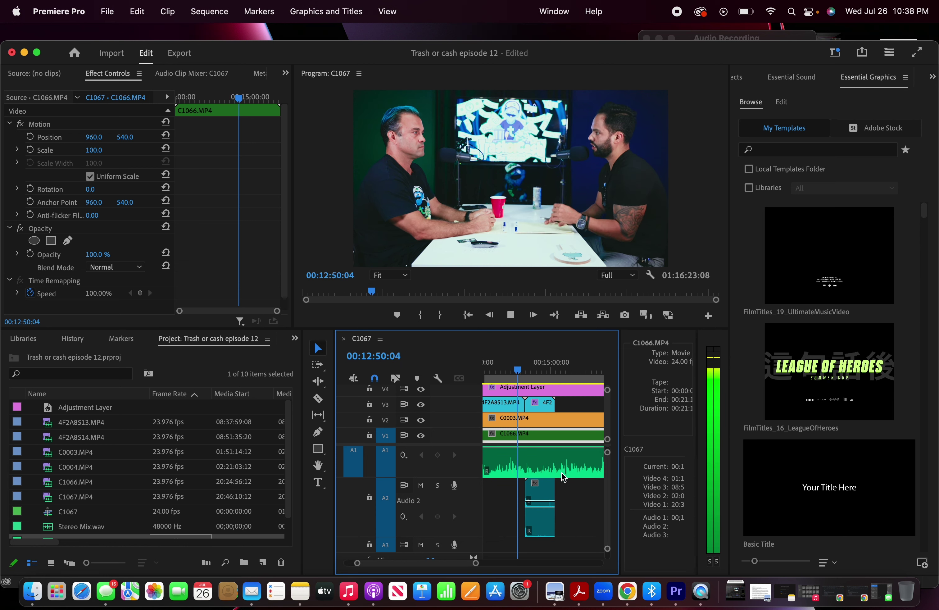
scroll(560, 467, down, 2)
scroll(568, 446, up, 2)
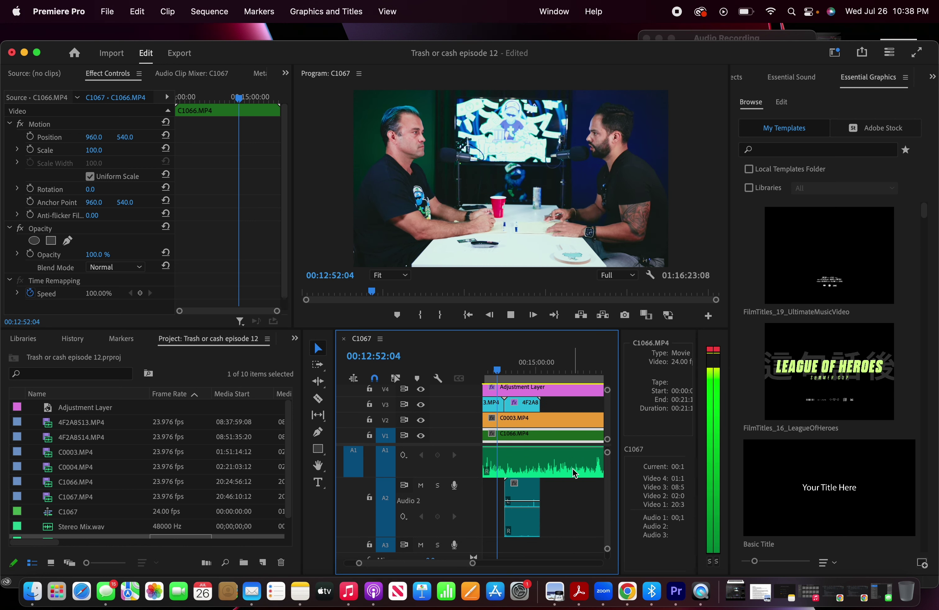
key(space)
Move 4F2A8514.MP4 and its audio into the empty area, starting at about 00:38:17 on V3 and A2
click(527, 488)
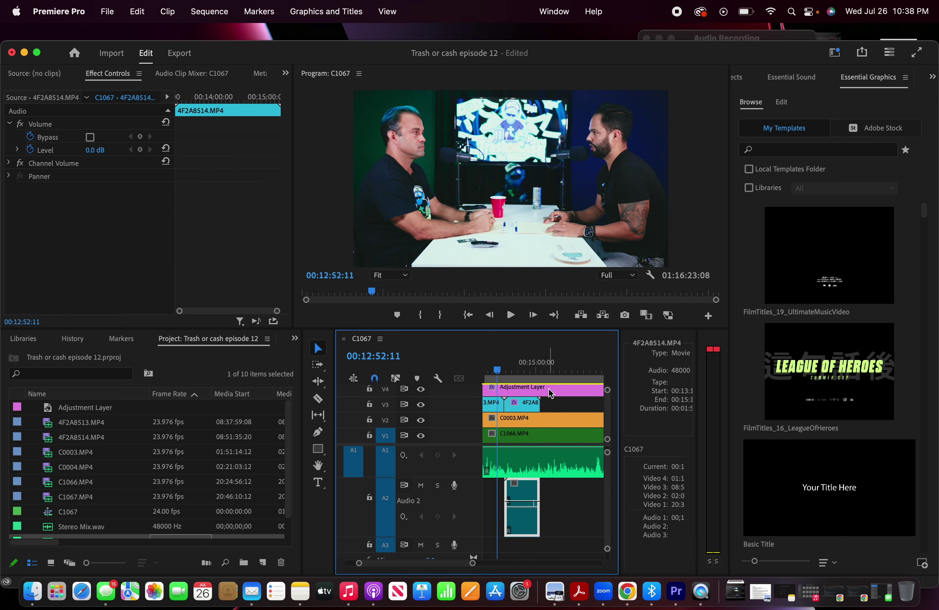
click(534, 408)
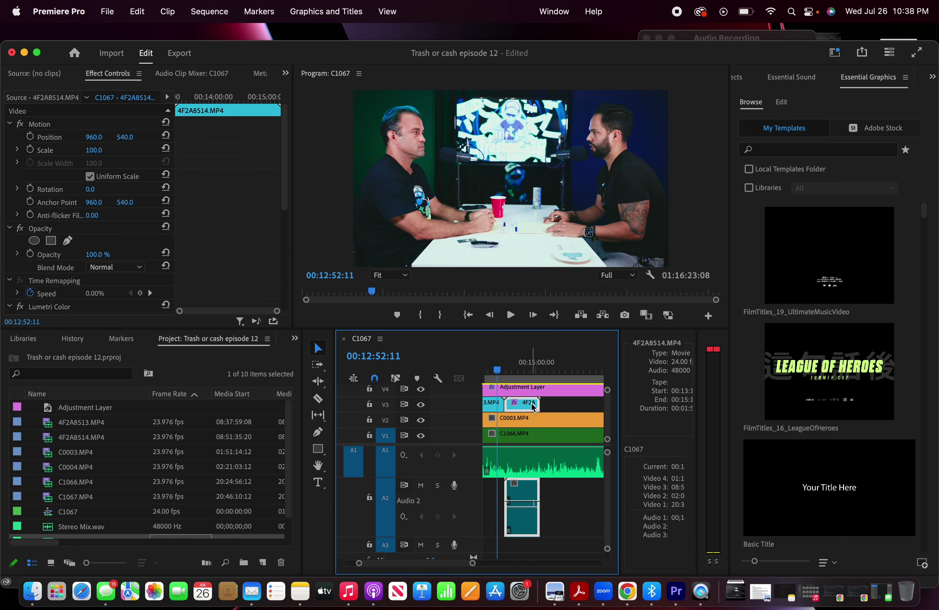
scroll(520, 443, down, 5)
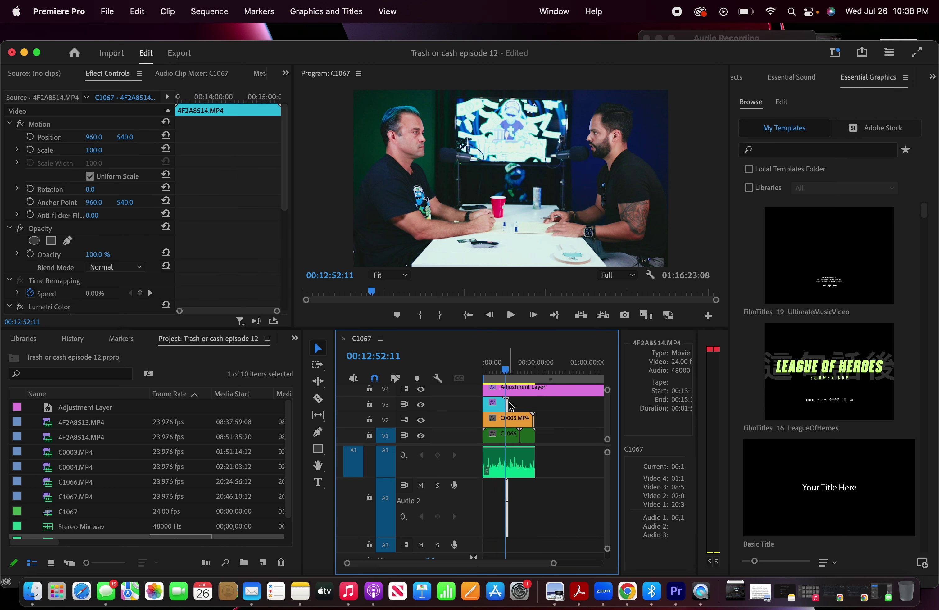
scroll(551, 405, up, 4)
Play 4F2A8514.MP4 from its start at 00:38:17 and raise its audio level on A2 to 13.4 dB
click(531, 363)
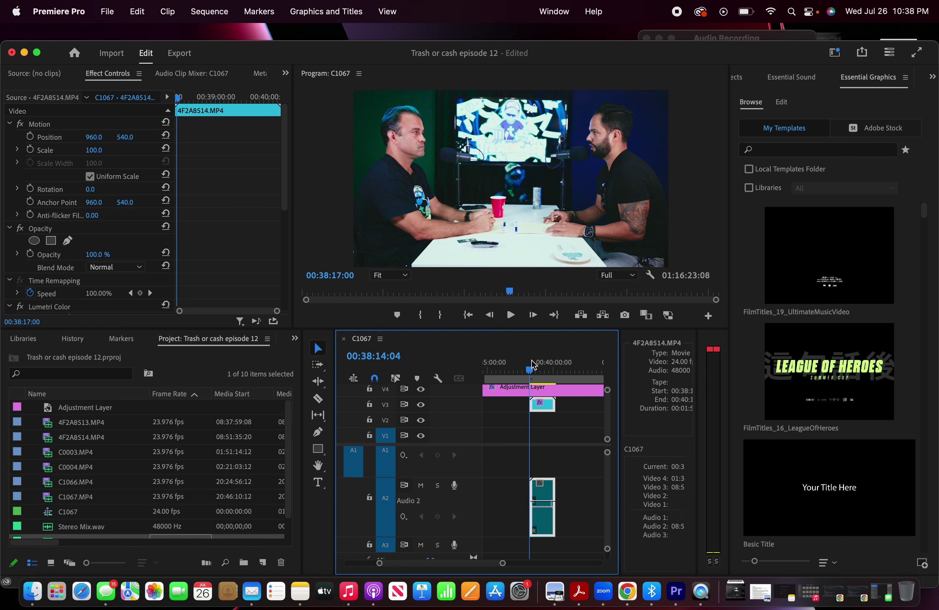
key(space)
scroll(514, 373, up, 3)
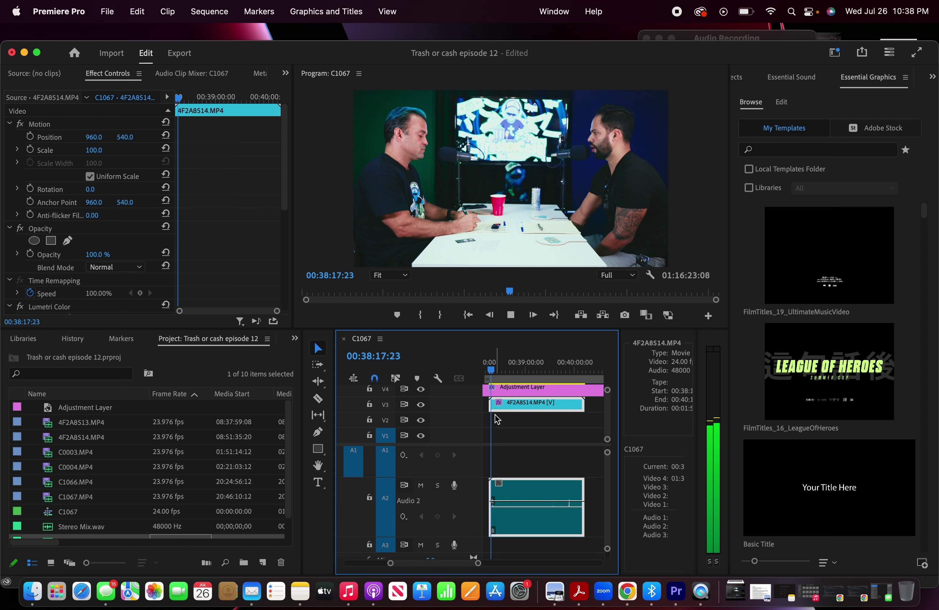
scroll(494, 432, up, 3)
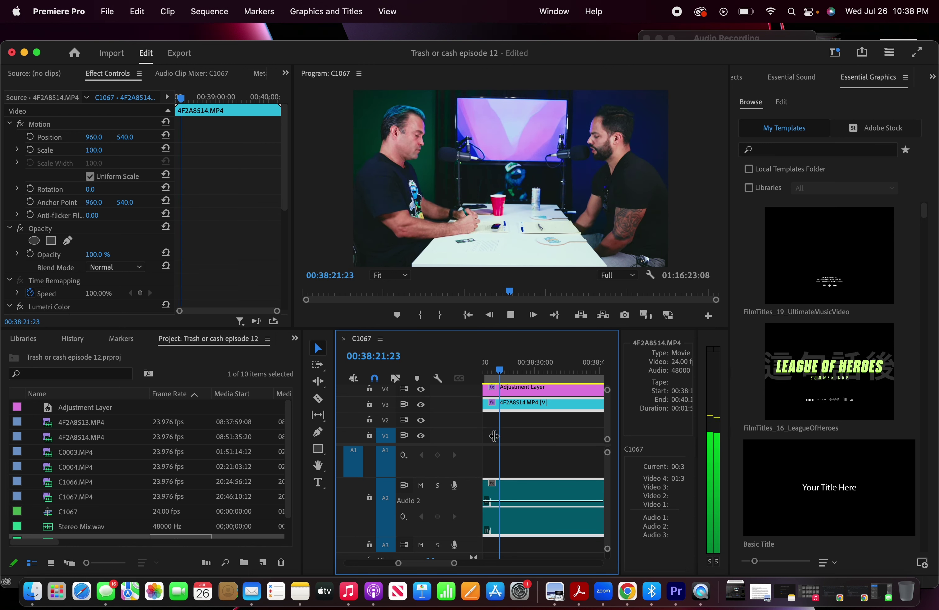
scroll(495, 437, left, 3)
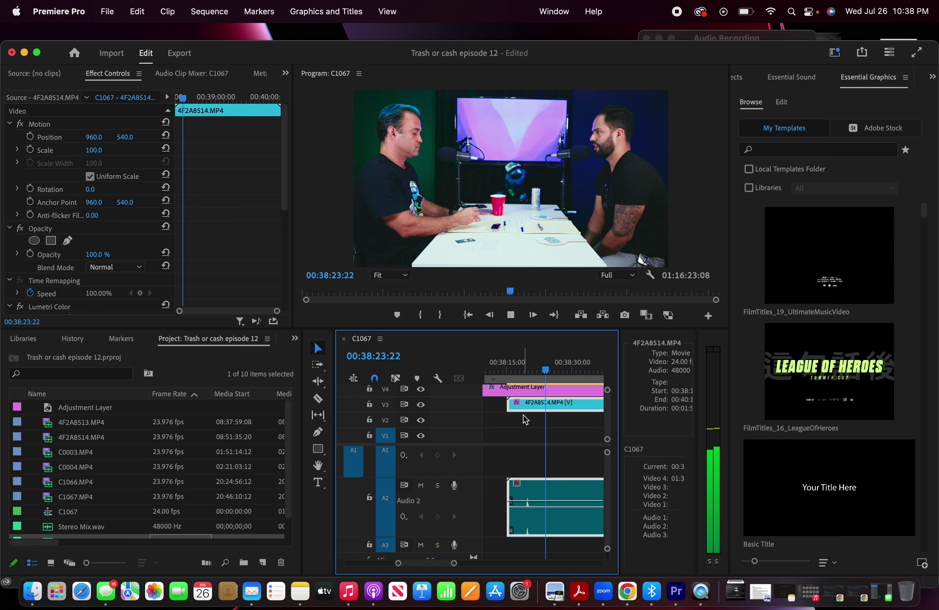
drag(536, 501, 537, 484)
scroll(526, 489, down, 1)
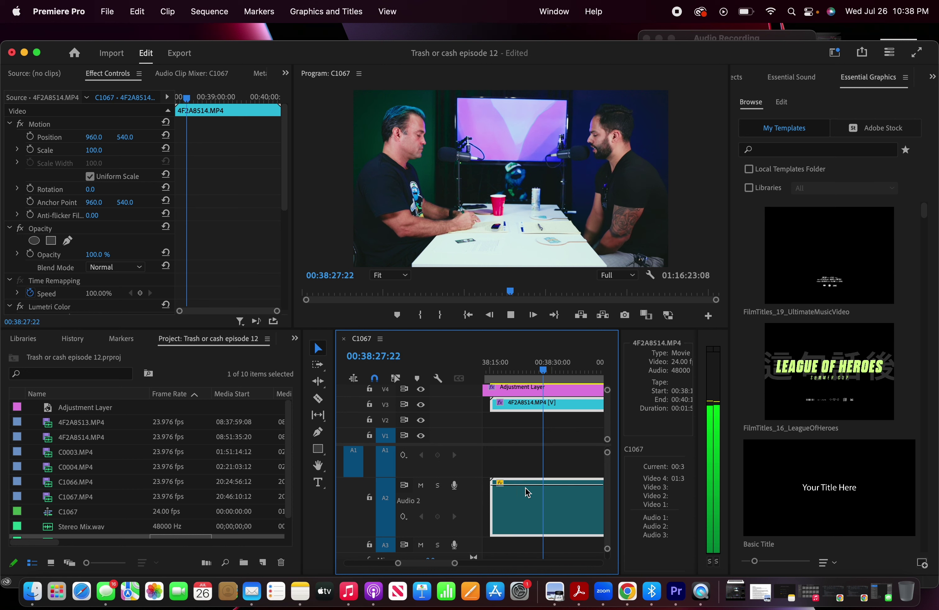
Spot-check 4F2A8514.MP4 around 00:38:42 and 00:39:14 for a sync cue, stopping where the can is set down near 00:39:35
scroll(525, 487, down, 5)
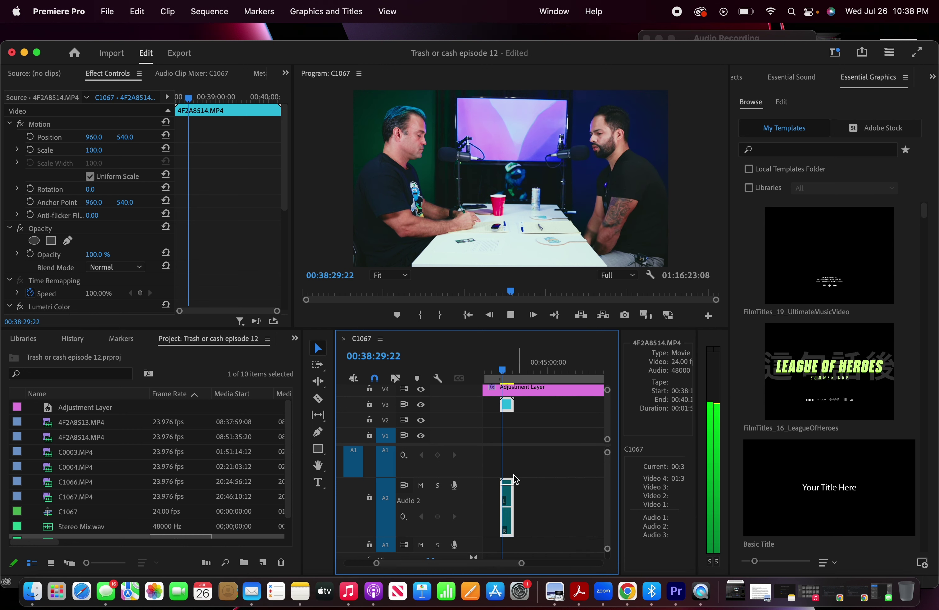
scroll(514, 479, up, 5)
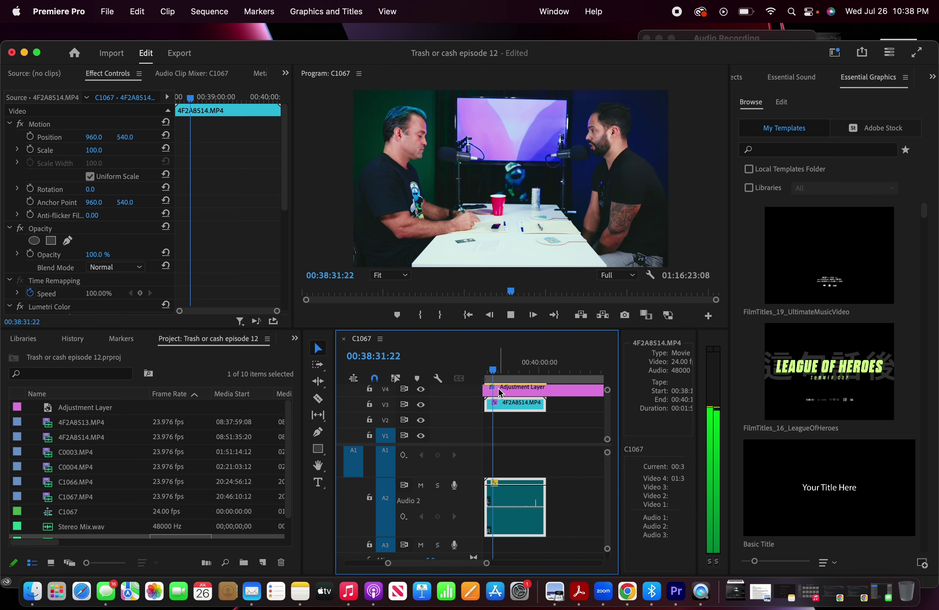
click(500, 368)
key(a)
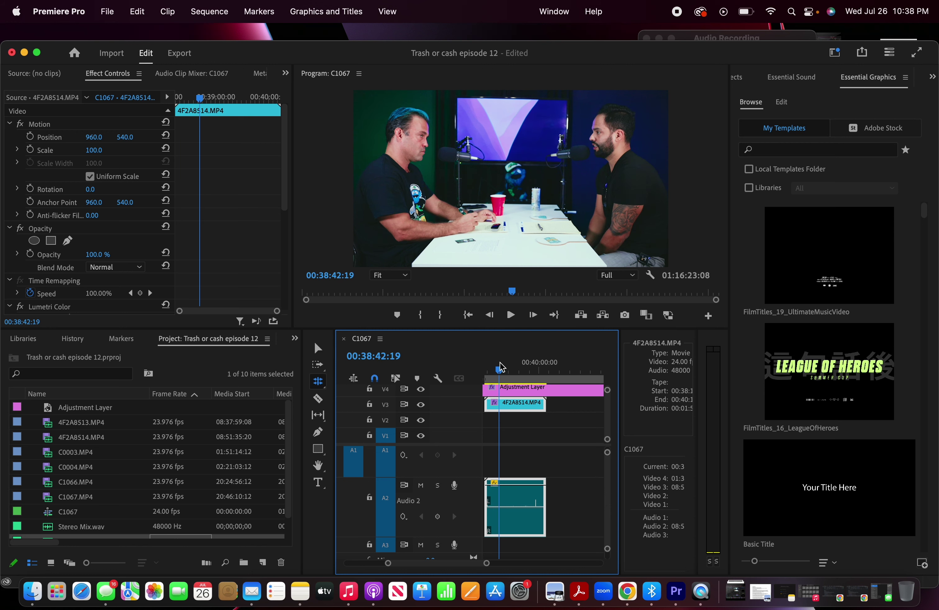
click(506, 370)
click(514, 369)
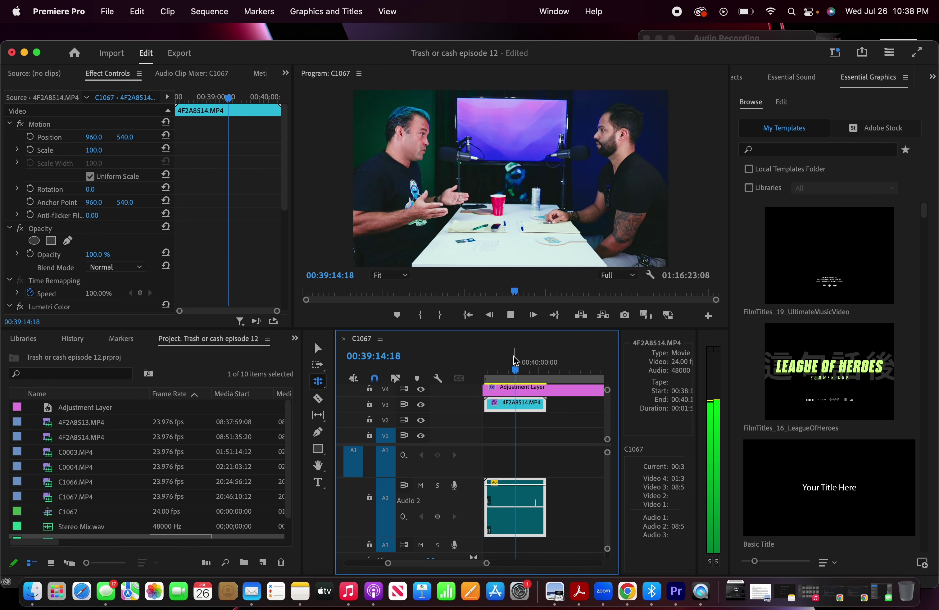
key(v)
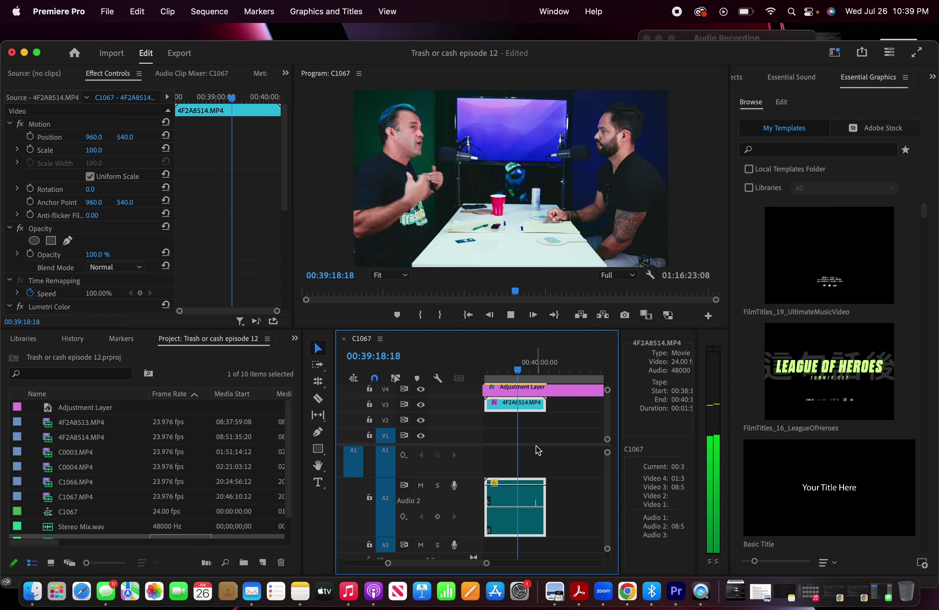
key(=)
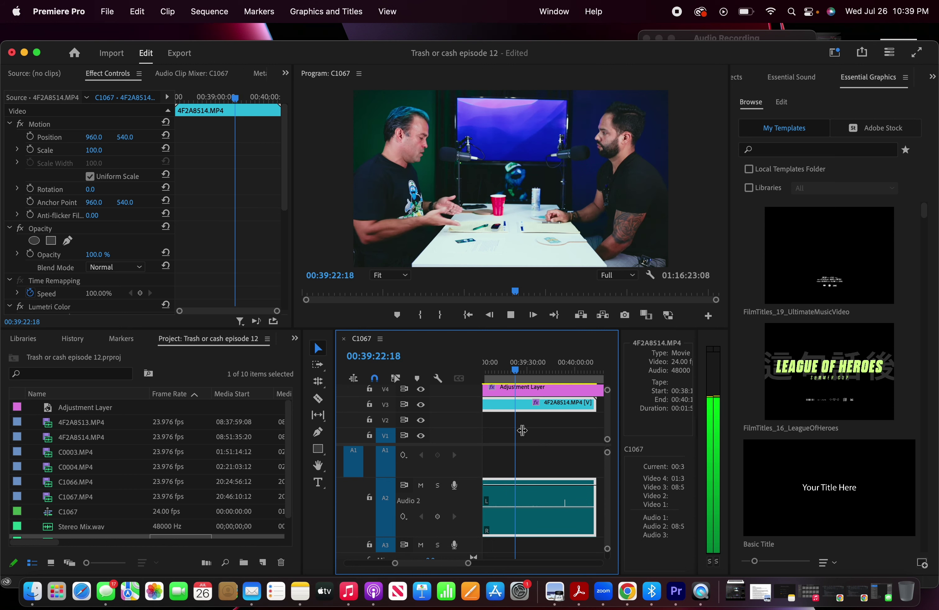
key(minus)
key(minus)
key(minus)
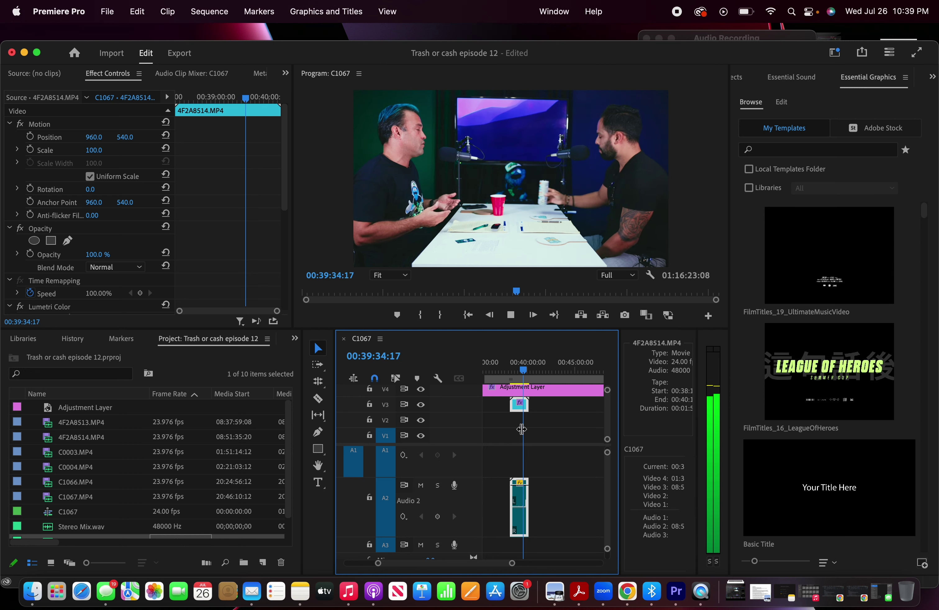
key(space)
key(=)
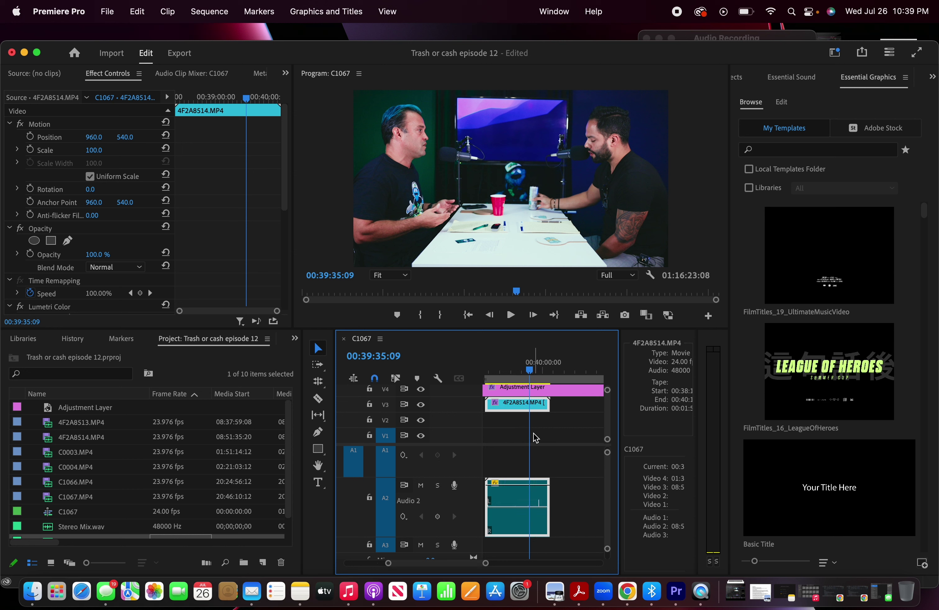
Try moving 4F2A8514.MP4 and its audio back to about 00:19:16, and undo the move
scroll(533, 432, down, 5)
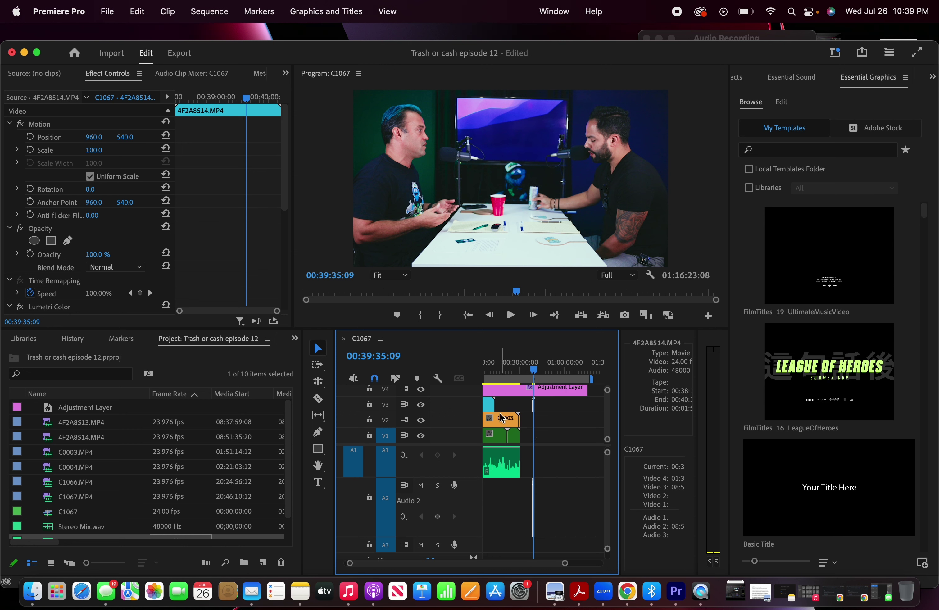
scroll(508, 436, up, 3)
scroll(511, 436, down, 3)
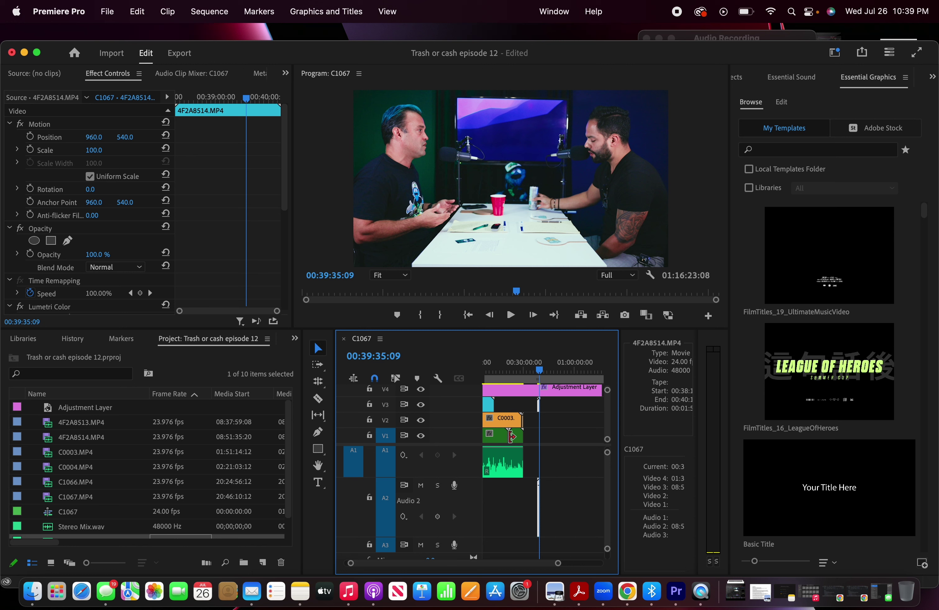
scroll(529, 409, up, 3)
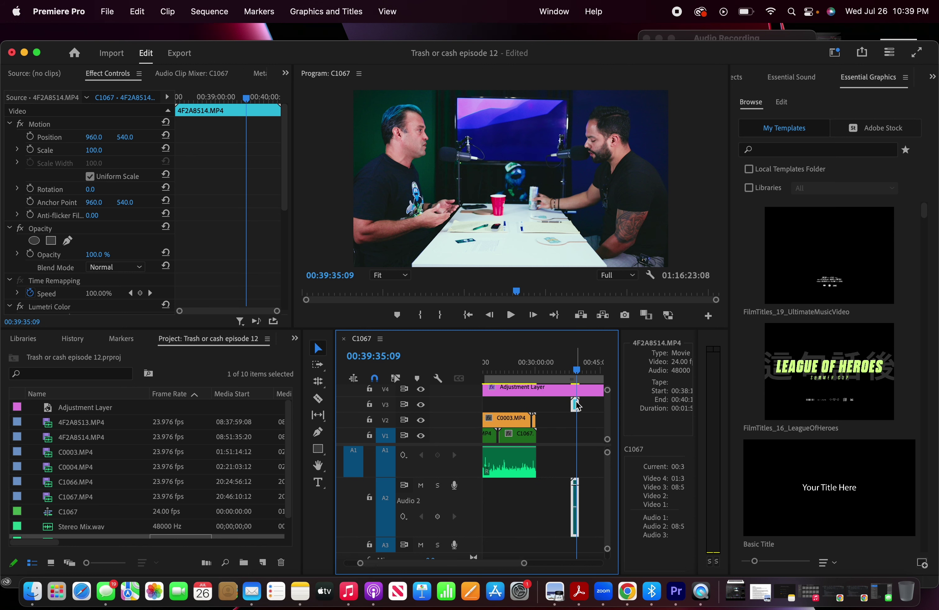
mouse_move(569, 403)
mouse_down()
mouse_move(498, 401)
mouse_move(572, 401)
mouse_up()
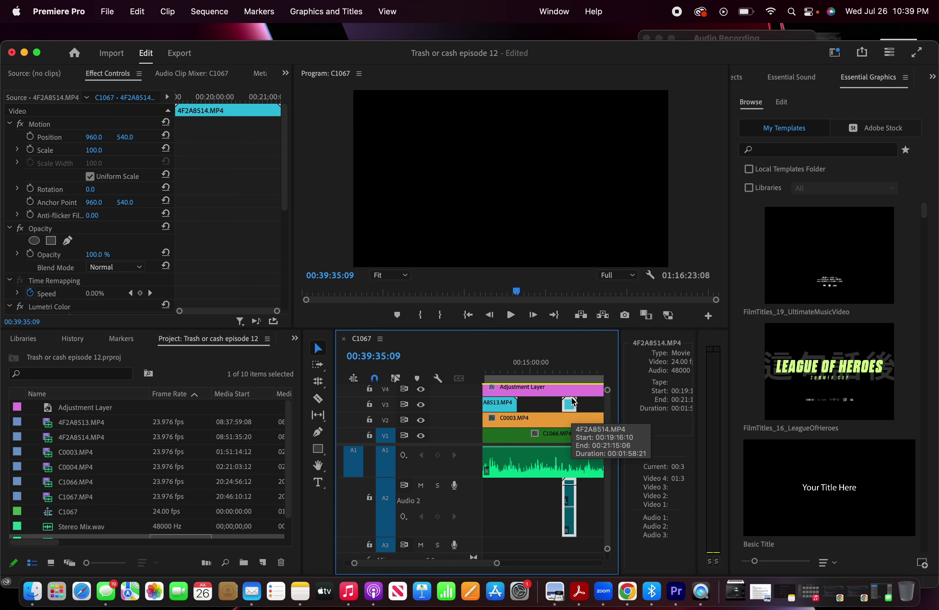
key(super+z)
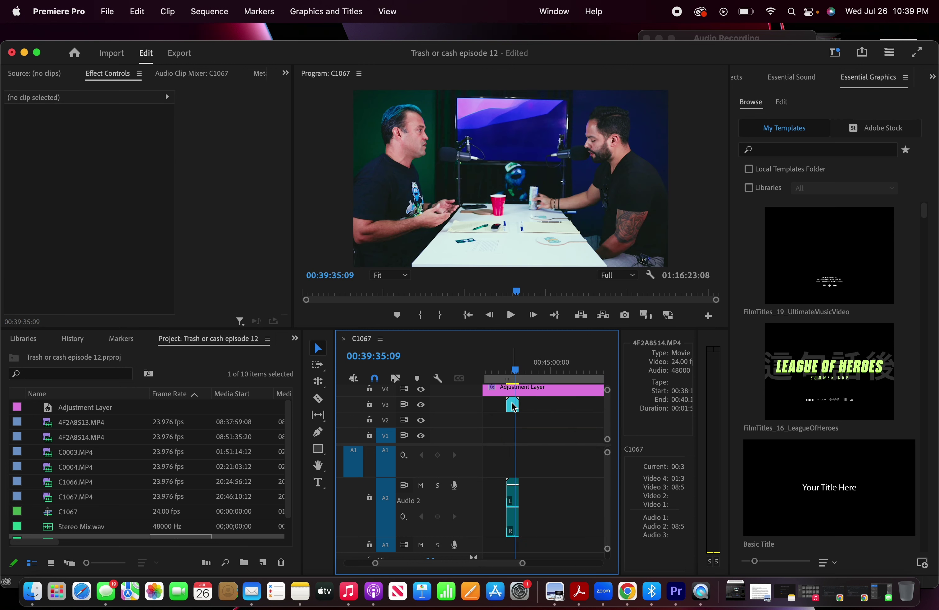
Add clip markers at 00:39:35:09 to the video and the A2 audio of 4F2A8514.MP4
key(=)
click(535, 405)
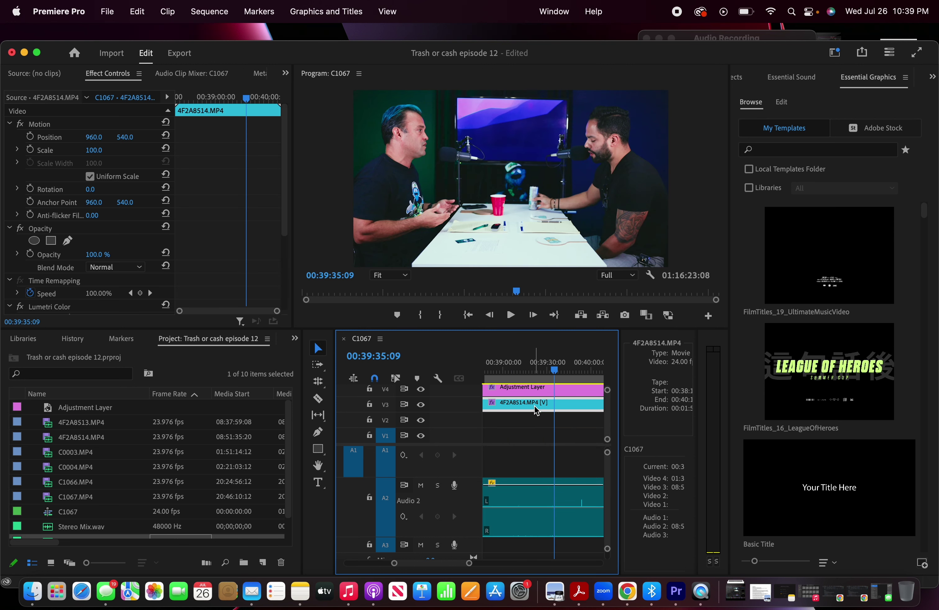
click(557, 482)
Play around the new marker in 4F2A8514.MP4 to check it against the moment the can is set down
click(547, 362)
key(space)
click(553, 365)
key(space)
key(=)
key(=)
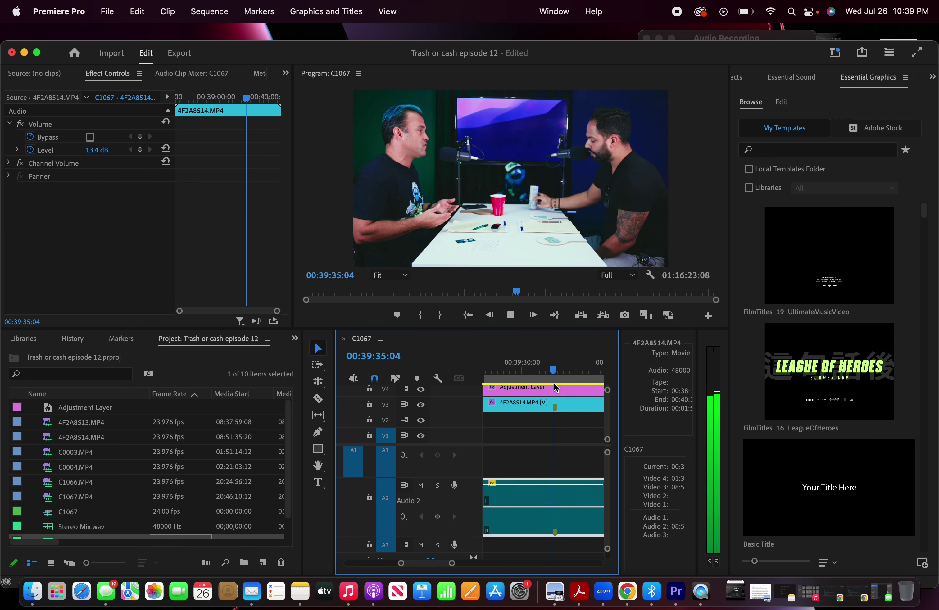
key(minus)
key(minus)
key(minus)
key(minus)
key(space)
Find the matching moment in C1067.MP4 where the can is set down, stopping the playhead at 00:21:41:01
key(minus)
key(minus)
key(minus)
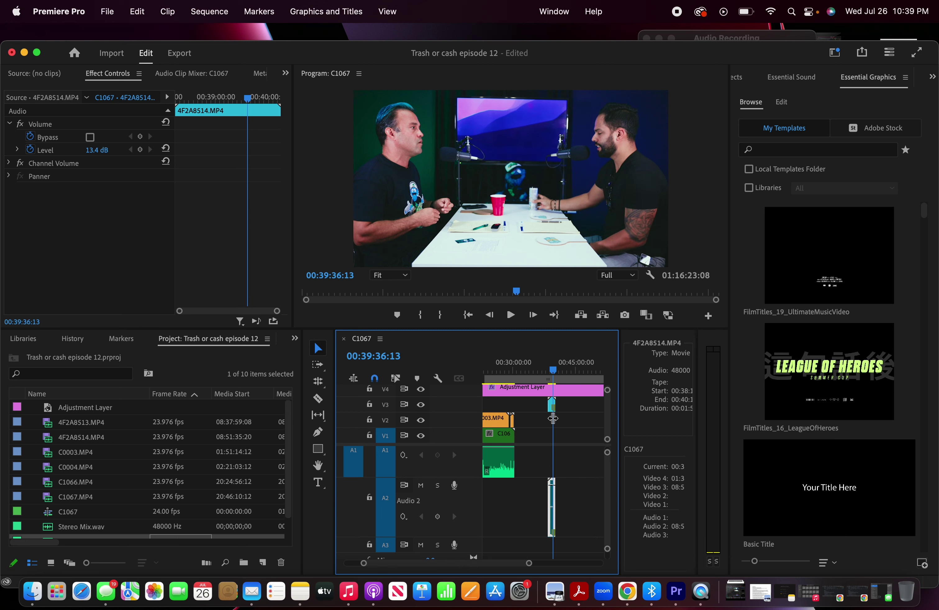
scroll(525, 400, up, 3)
click(516, 361)
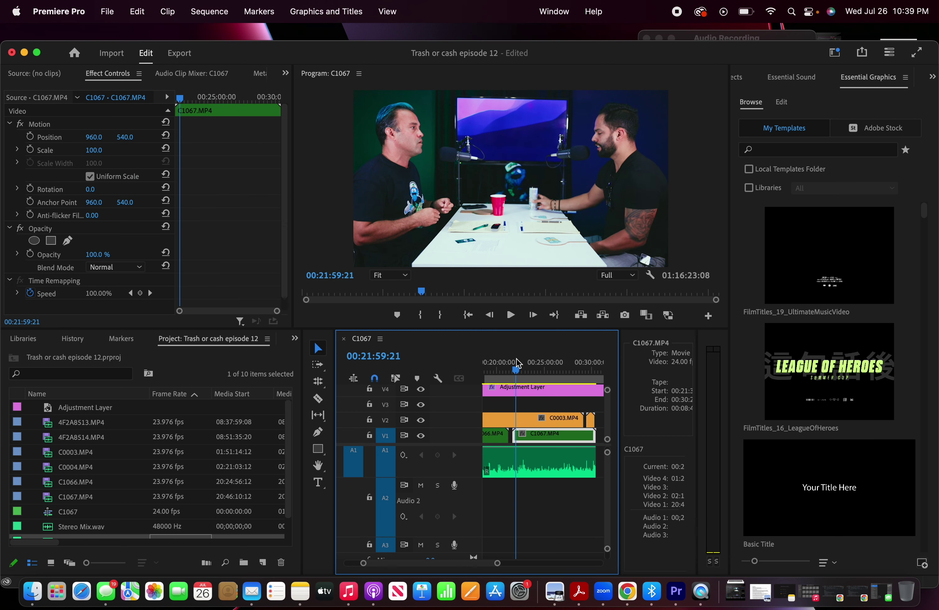
scroll(517, 404, up, 3)
scroll(517, 404, left, 2)
click(539, 361)
drag(539, 356, 535, 358)
key(space)
key(space)
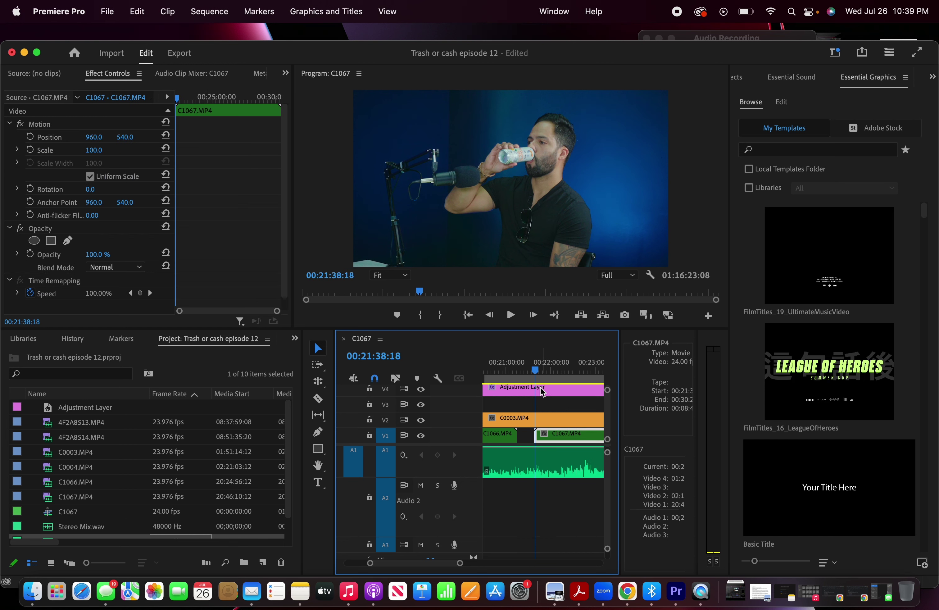
key(space)
scroll(546, 446, down, 3)
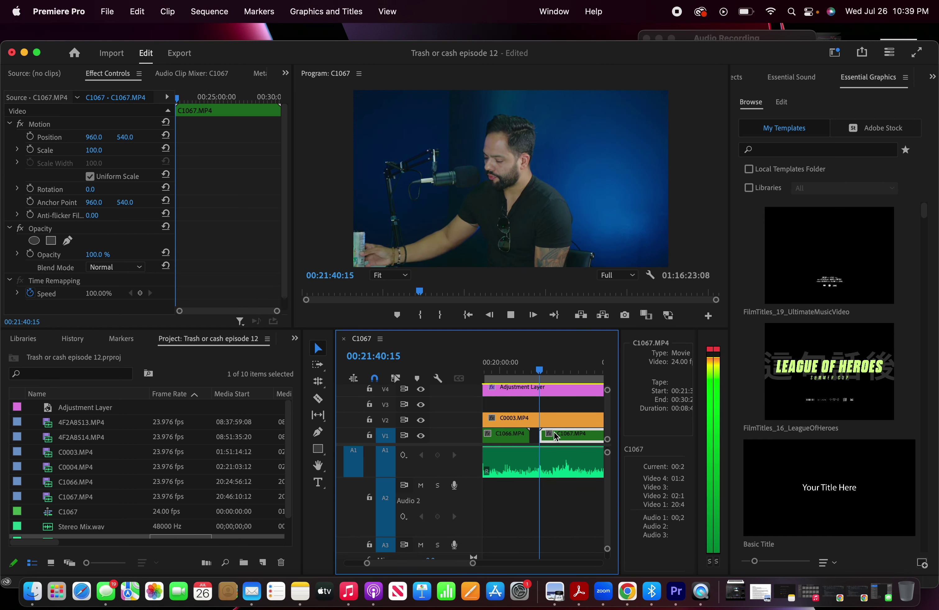
key(space)
Move 4F2A8514.MP4 and its audio above C1067.MP4 so its marker lines up with the playhead at 00:21:41:01
scroll(554, 432, down, 5)
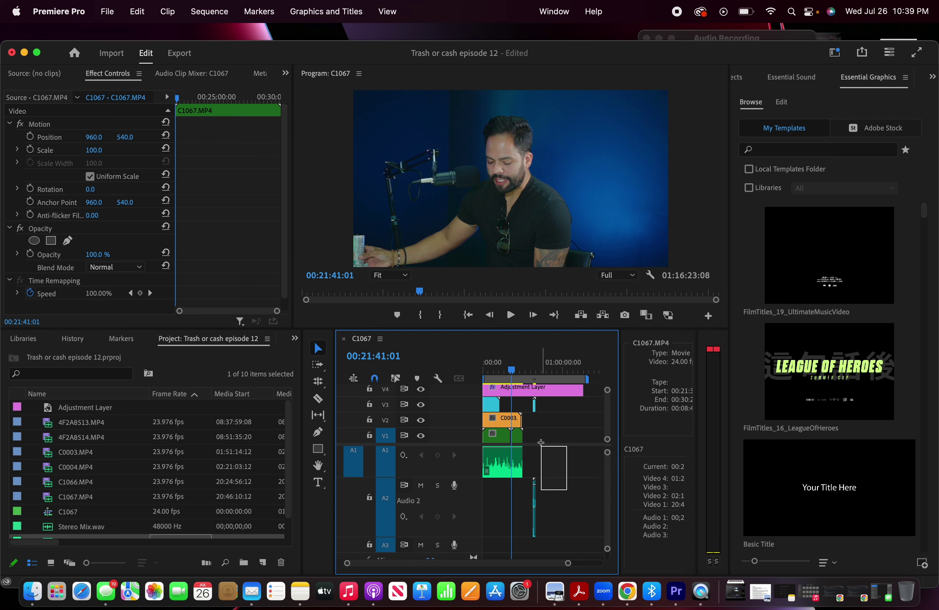
scroll(541, 446, up, 2)
click(535, 404)
scroll(543, 410, up, 4)
scroll(543, 411, down, 2)
drag(586, 406, 505, 410)
scroll(561, 407, up, 2)
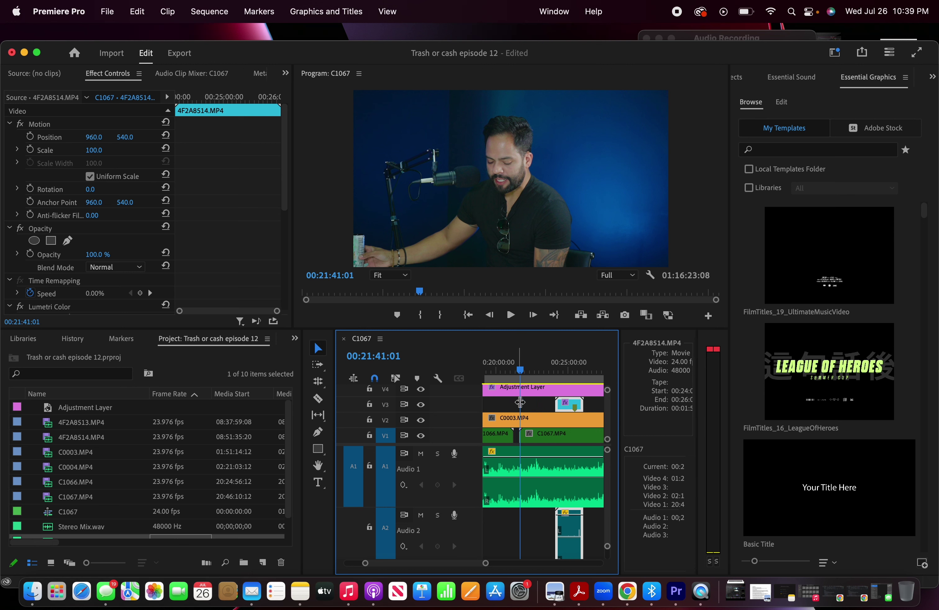
drag(576, 405, 521, 412)
scroll(522, 412, up, 2)
scroll(522, 411, up, 1)
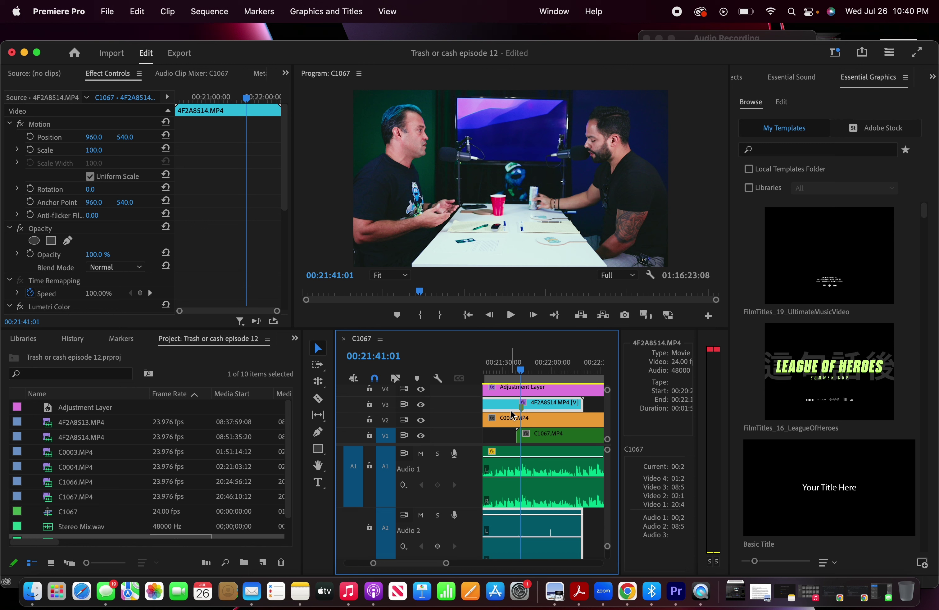
Play the sequence around 00:21:39 to check the 4F2A8514.MP4 sync against the audio on A1
scroll(539, 408, up, 1)
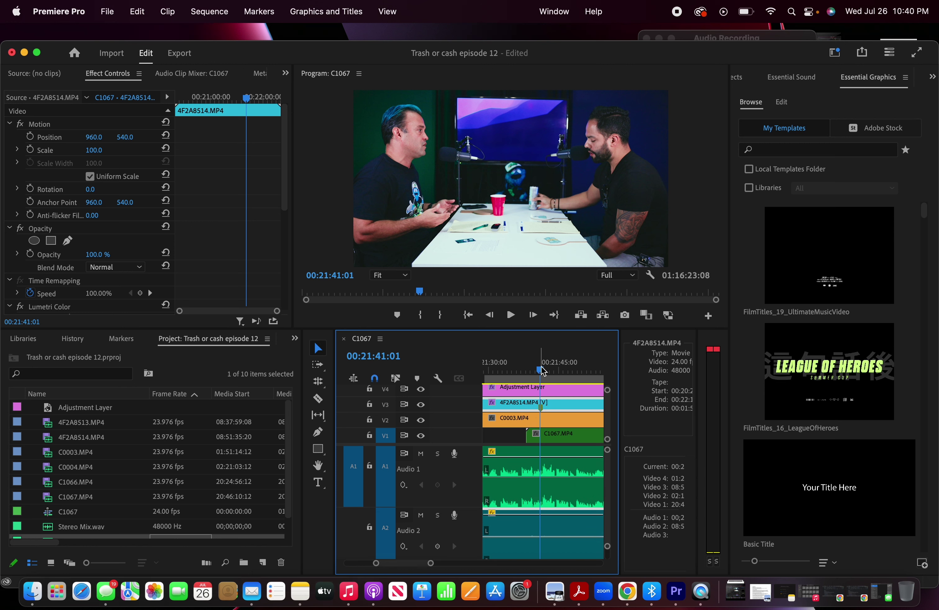
key(j)
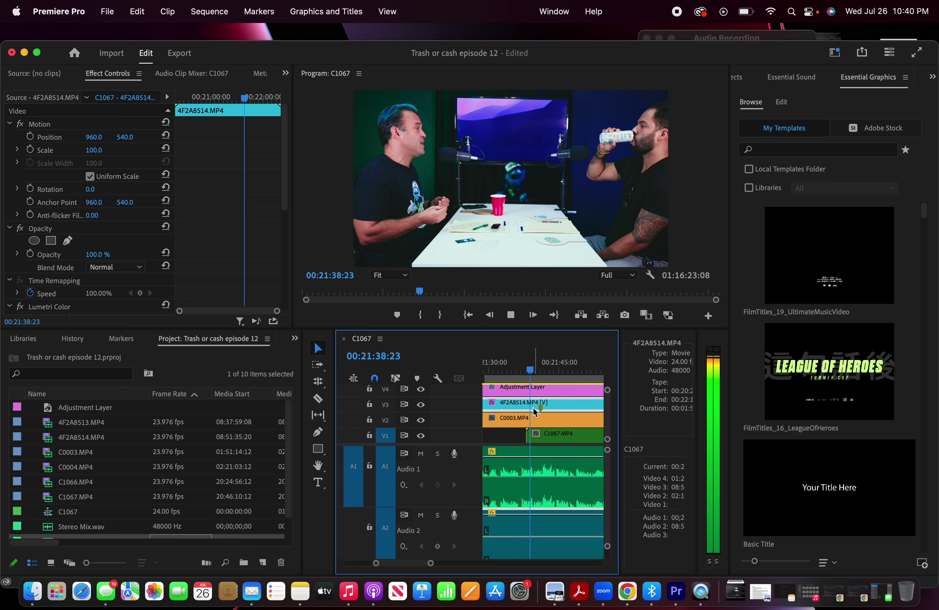
key(l)
key(k)
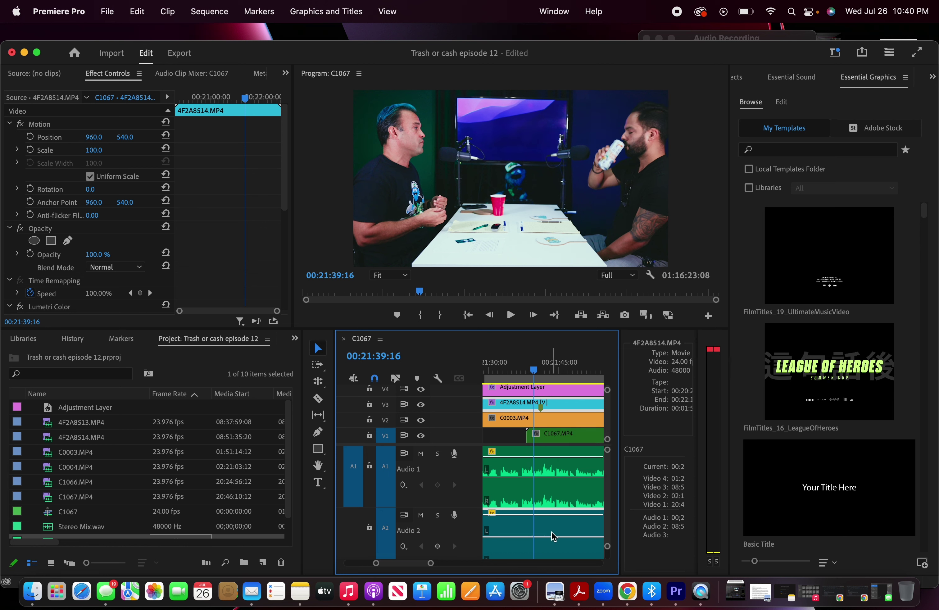
Lock tracks V1, V2 and A1, leaving V3 and A2 editable
scroll(562, 412, up, 2)
click(369, 419)
click(369, 435)
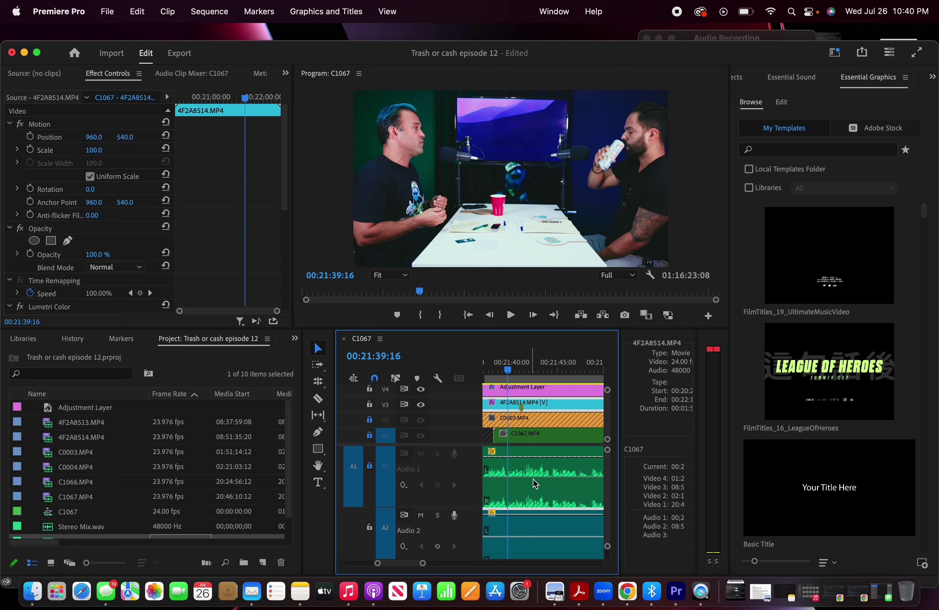
Shift 4F2A8514.MP4 and its audio earlier so its marker sits at 00:21:39:16, and play from there to check the sync
scroll(521, 444, up, 2)
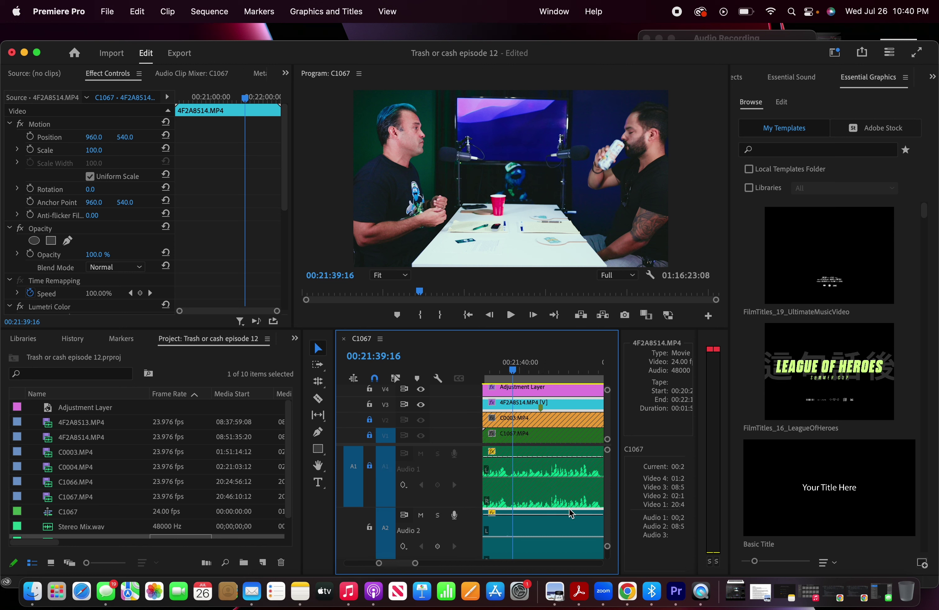
scroll(570, 515, down, 3)
scroll(570, 515, up, 1)
scroll(504, 442, up, 2)
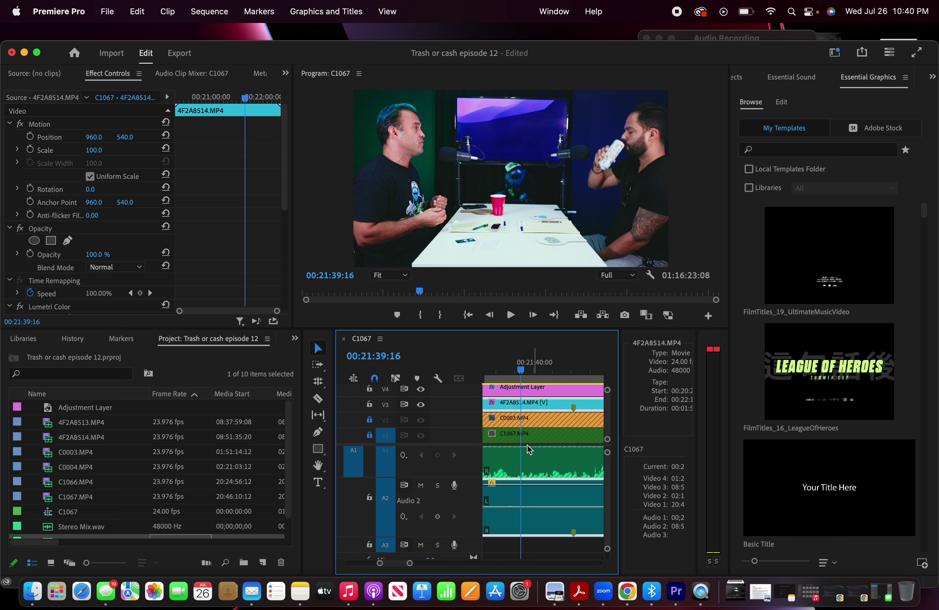
scroll(527, 445, down, 3)
scroll(566, 404, up, 2)
click(530, 363)
key(space)
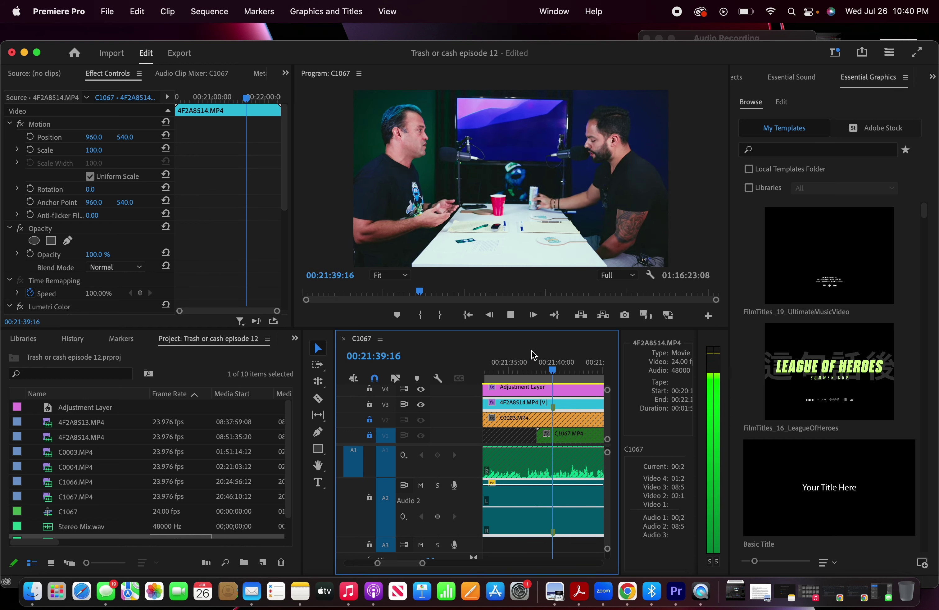
key(space)
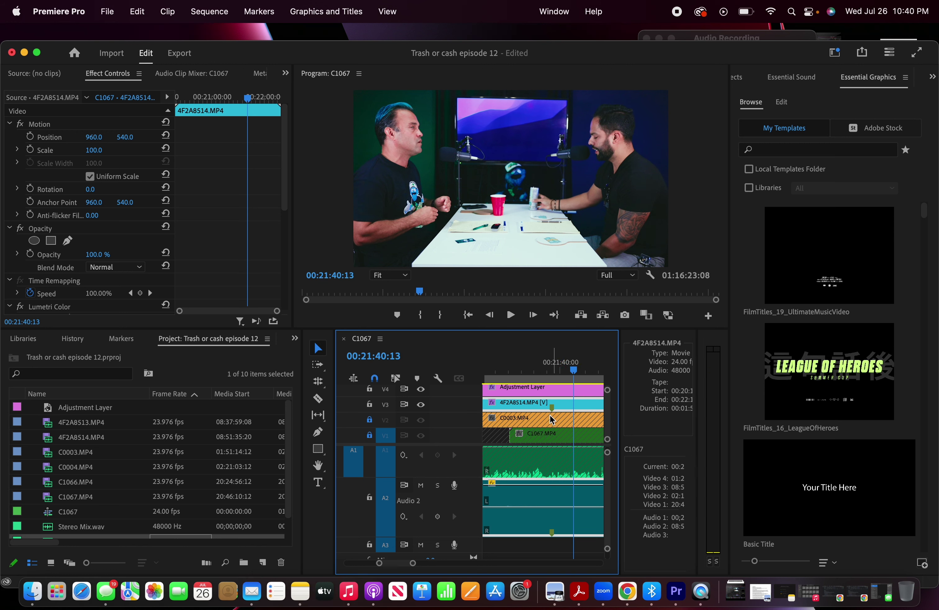
Shift 4F2A8514.MP4 and its audio later so its marker sits at 00:21:40:04, and play across 00:21:38 to check the sync
scroll(530, 382, up, 2)
click(515, 370)
key(space)
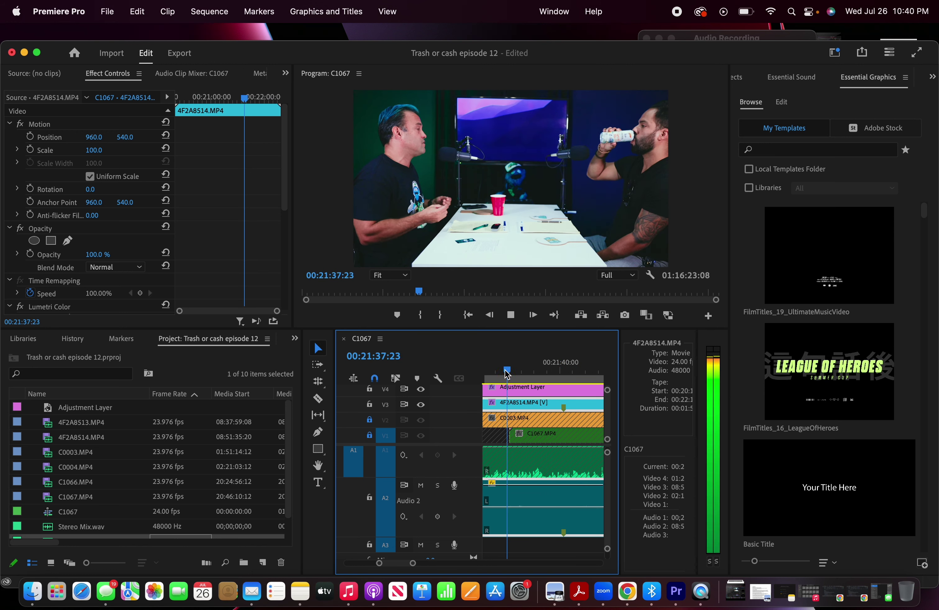
key(space)
key(space)
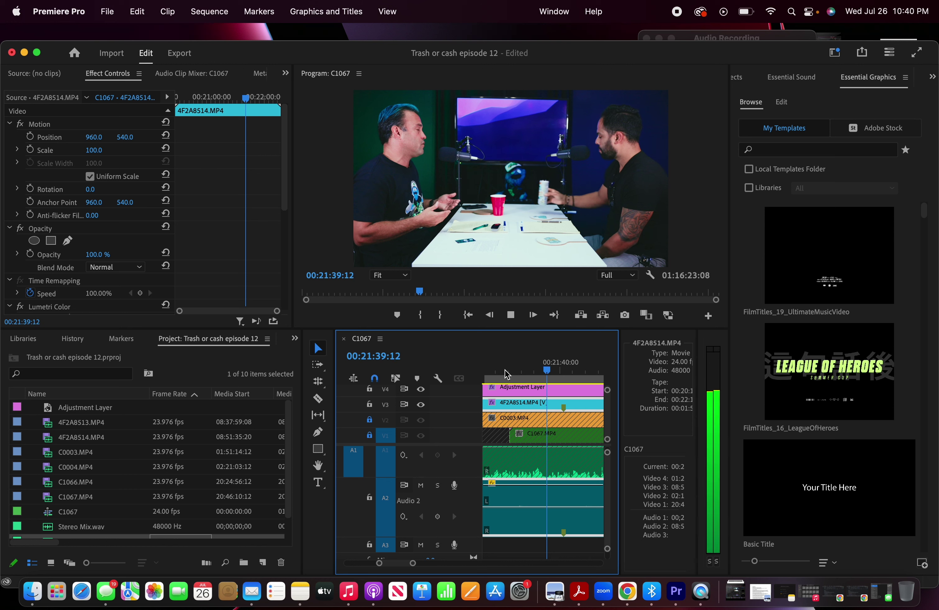
key(space)
Replay the section between about 00:21:38 and 00:21:40 to judge how far 4F2A8514.MP4 is off the A1 audio
click(507, 372)
key(space)
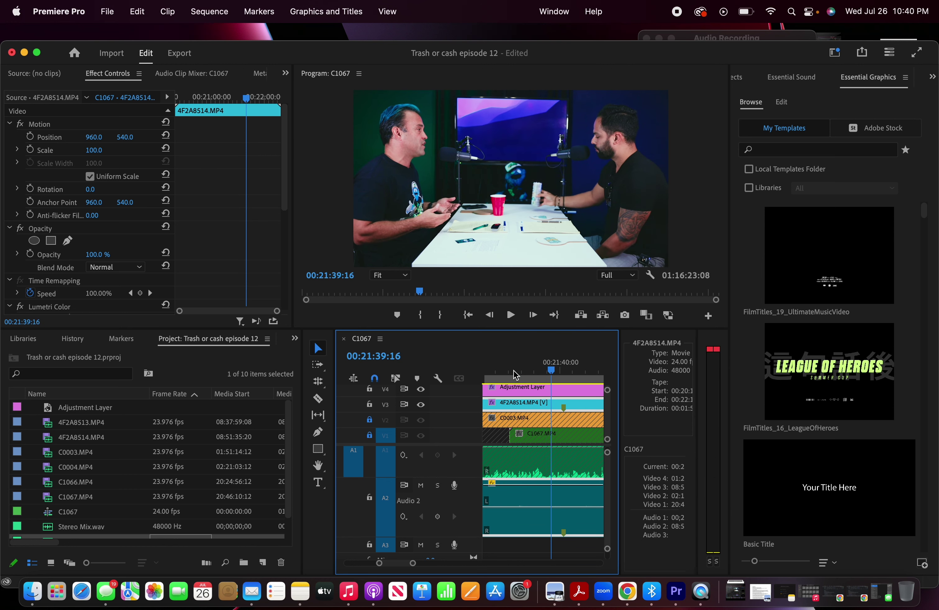
key(space)
key(space)
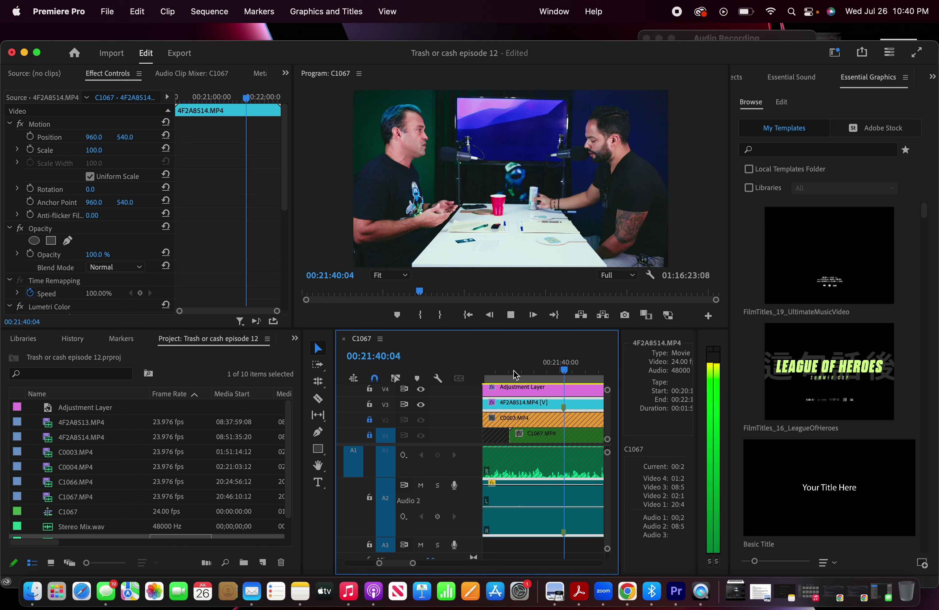
key(space)
click(528, 374)
key(space)
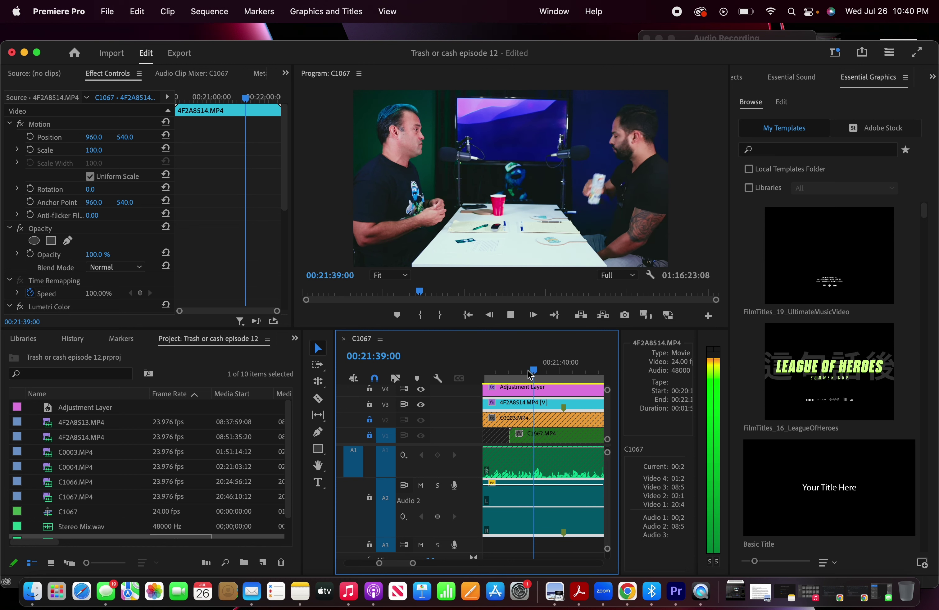
key(space)
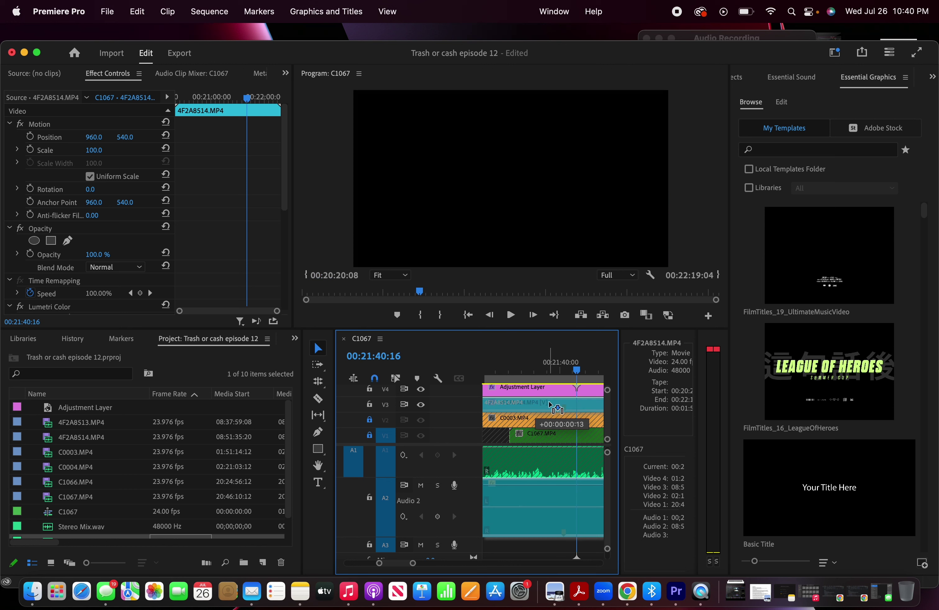
Shift 4F2A8514.MP4 and its audio 13 frames later, and play on past 00:21:42 to check the sync
click(539, 374)
key(space)
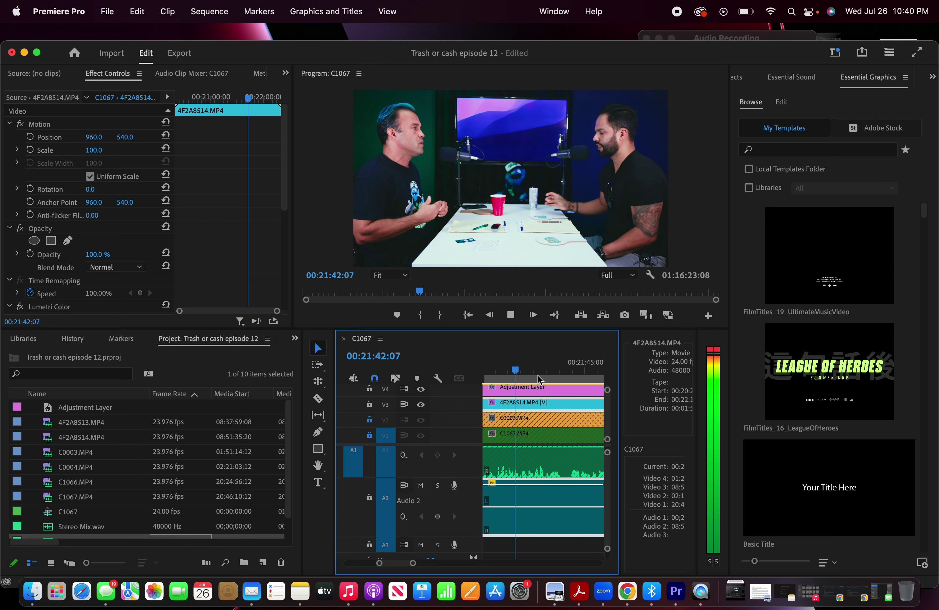
key(space)
Nudge 4F2A8514.MP4 and its audio one frame later so the clip starts at 00:20:20:09
key(equal)
key(equal)
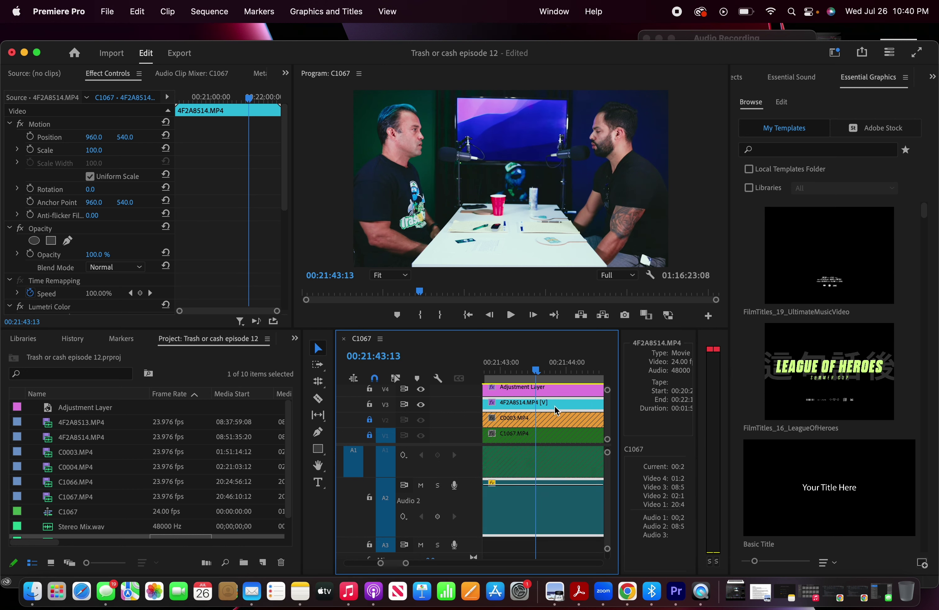
key(equal)
scroll(511, 422, left, 8)
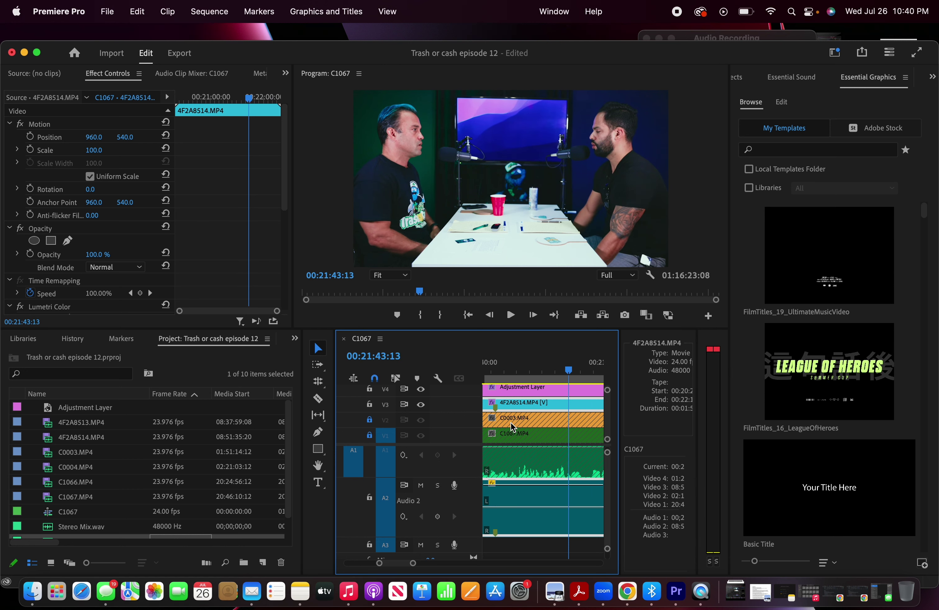
key(equal)
key(equal)
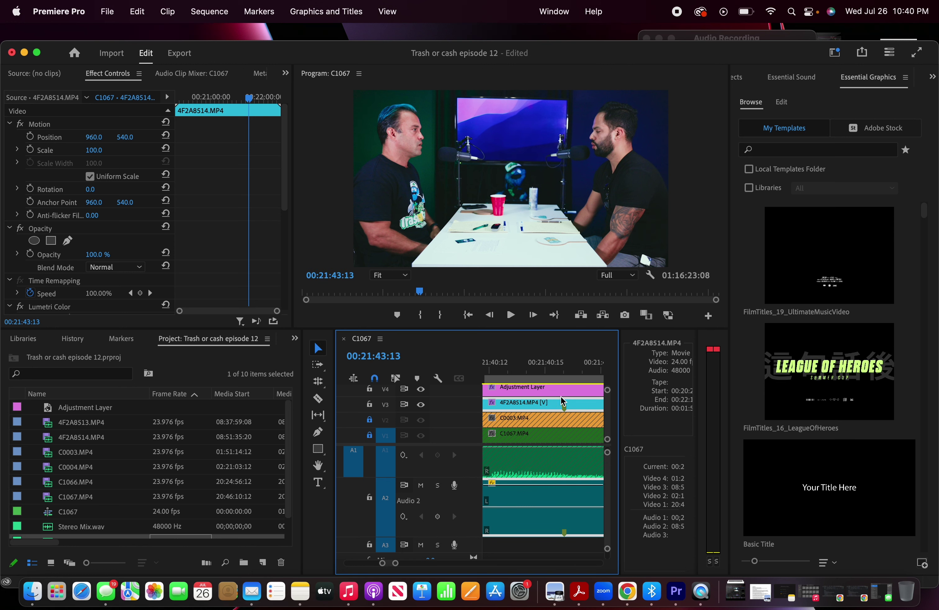
drag(551, 404, 565, 404)
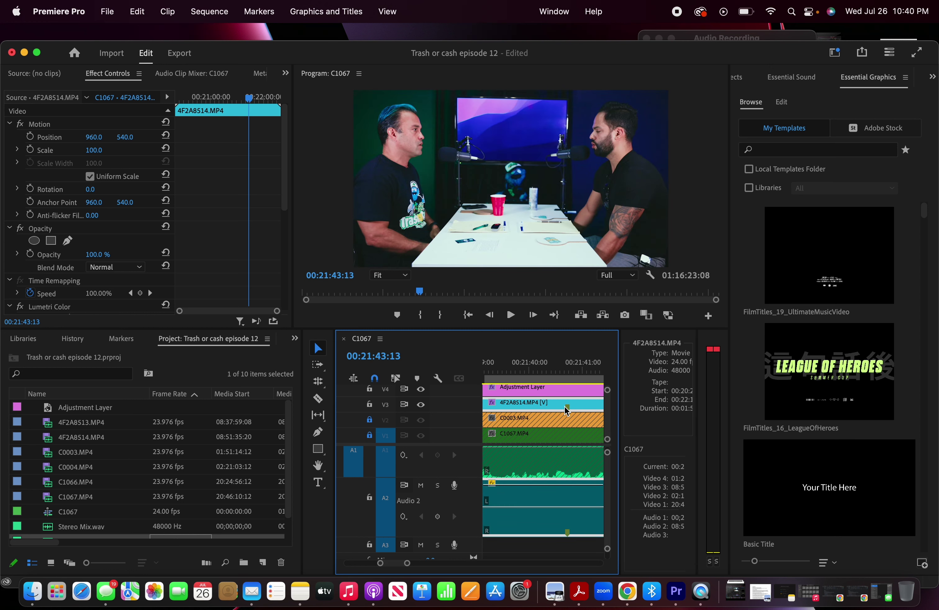
Play 4F2A8514.MP4 at several points between 00:20:28 and 00:22:06 to check its sync with the A1 audio
key(space)
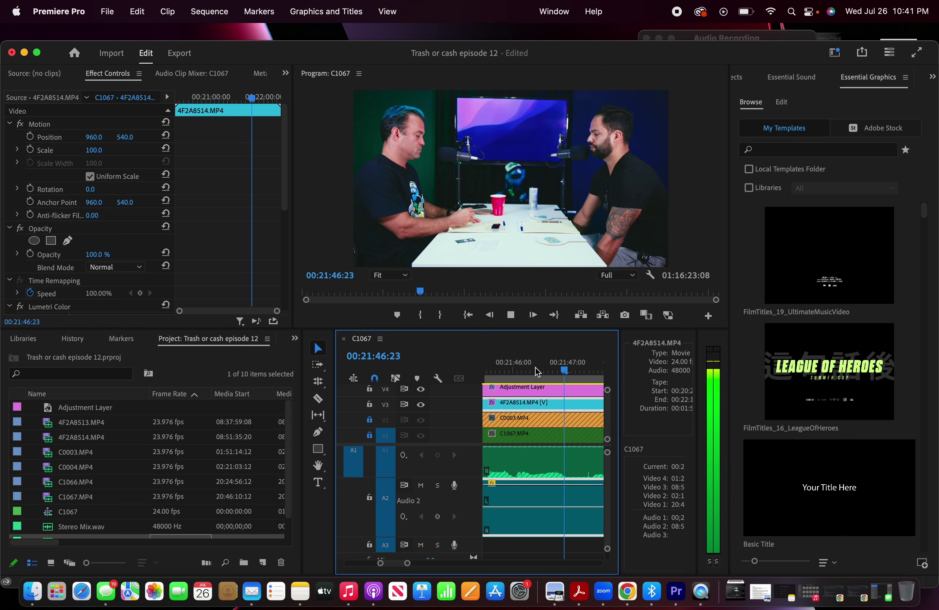
key(minus)
key(minus)
key(minus)
key(minus)
key(minus)
key(minus)
click(557, 362)
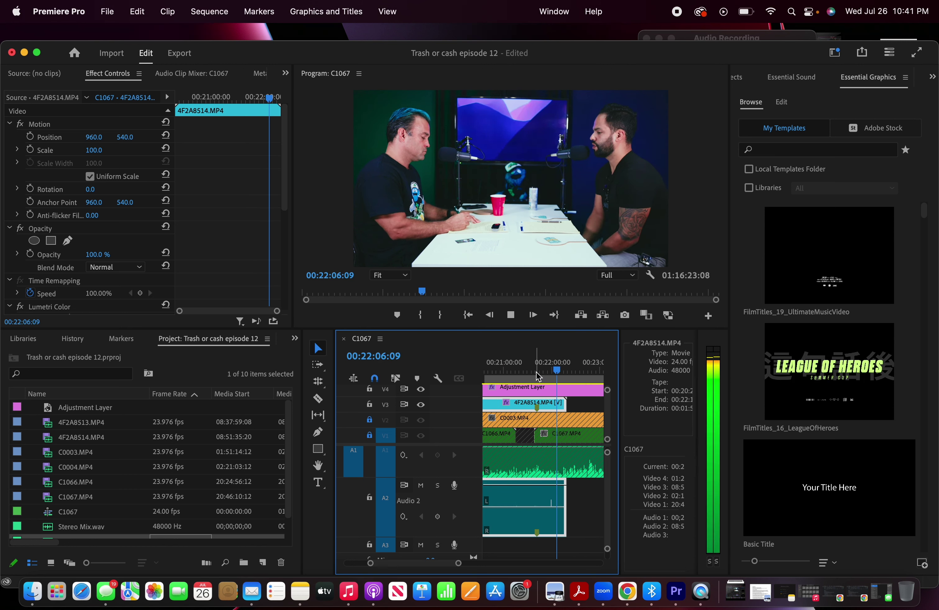
drag(507, 368, 498, 370)
scroll(517, 399, left, 3)
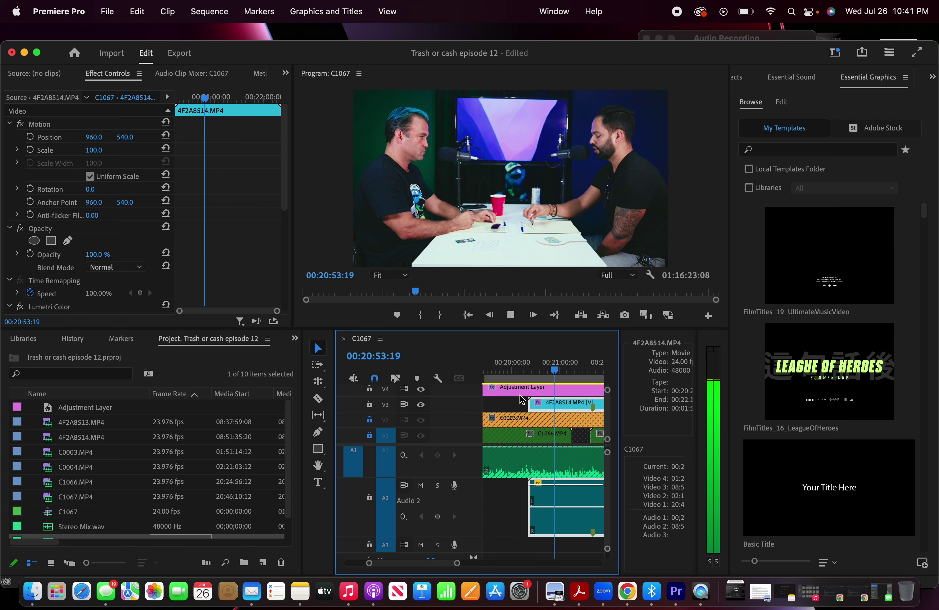
click(542, 368)
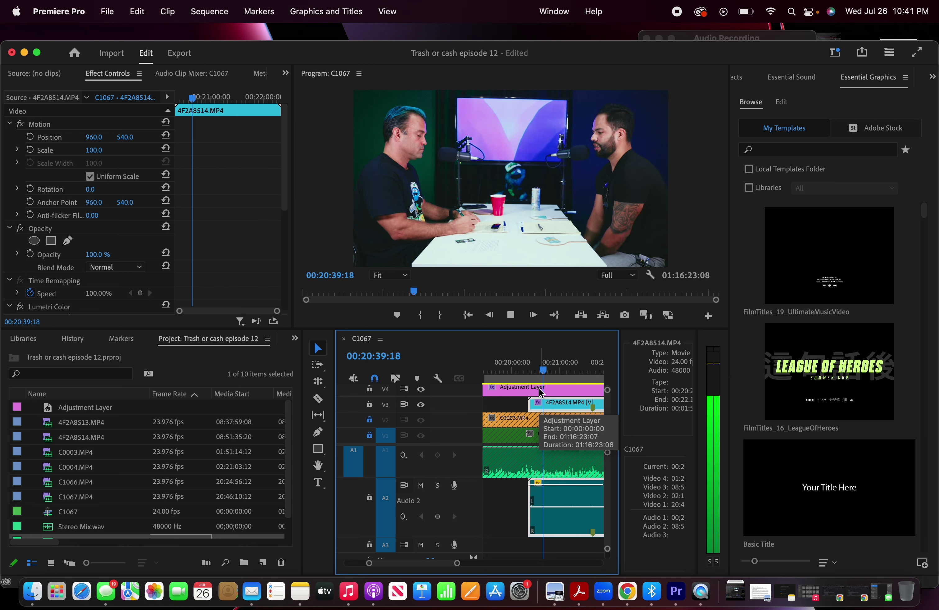
click(533, 367)
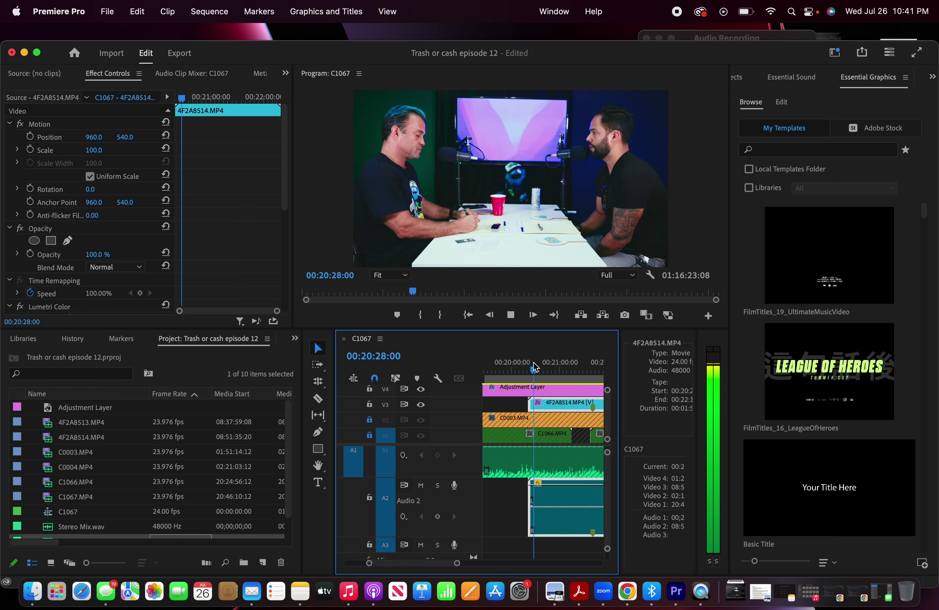
Delete the audio of 4F2A8514.MP4 from track A2, keeping its video, and stop playback
click(540, 493)
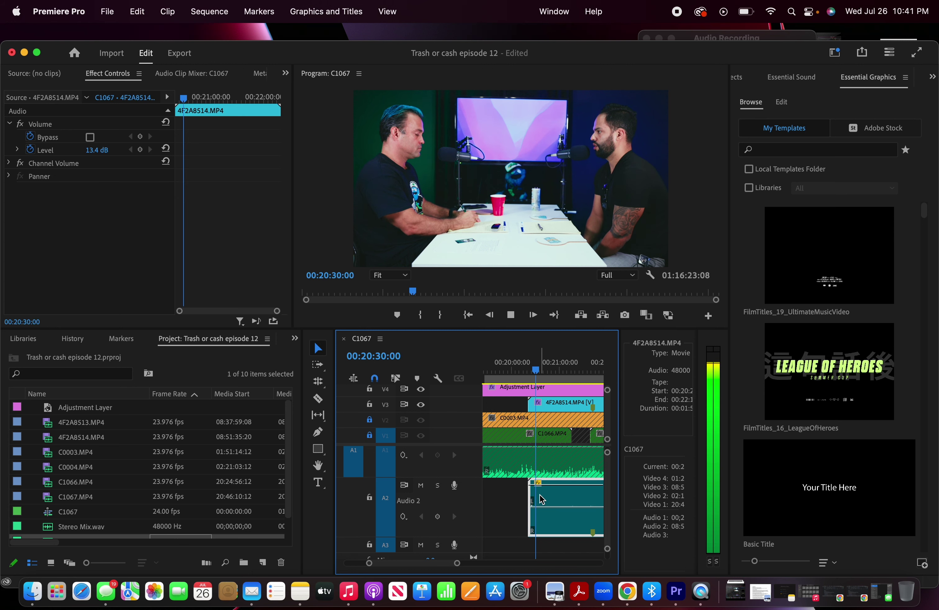
key(Delete)
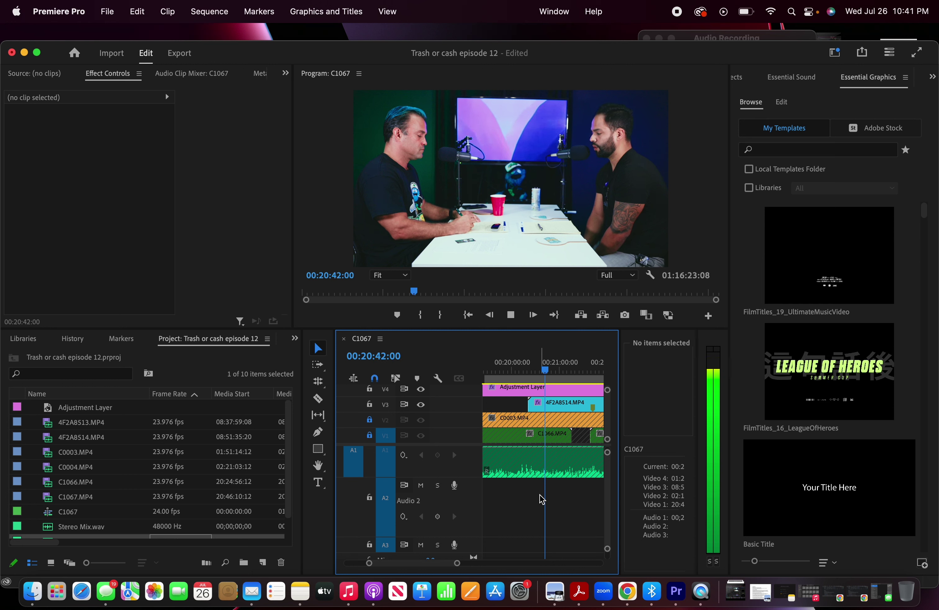
scroll(540, 495, down, 5)
key(space)
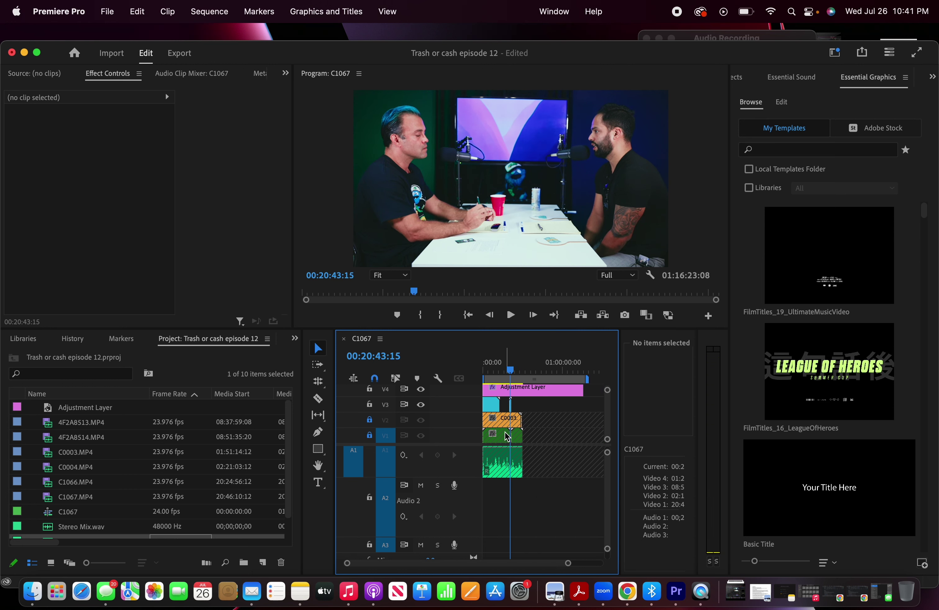
Play the end part of 4F2A8514.MP4 up to about 00:22:01 to check its picture against the Stereo Mix audio
scroll(504, 434, up, 3)
scroll(539, 379, up, 3)
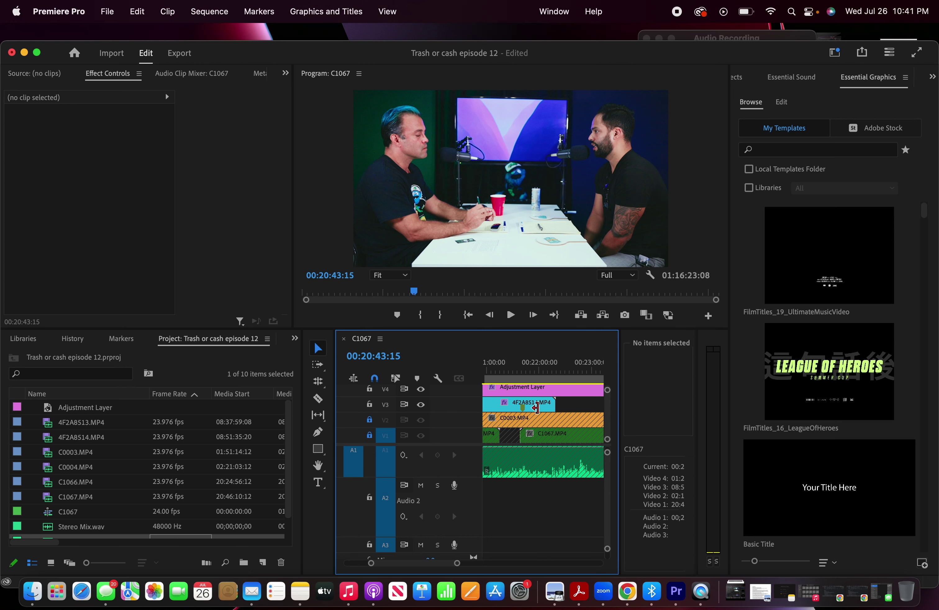
click(533, 377)
key(space)
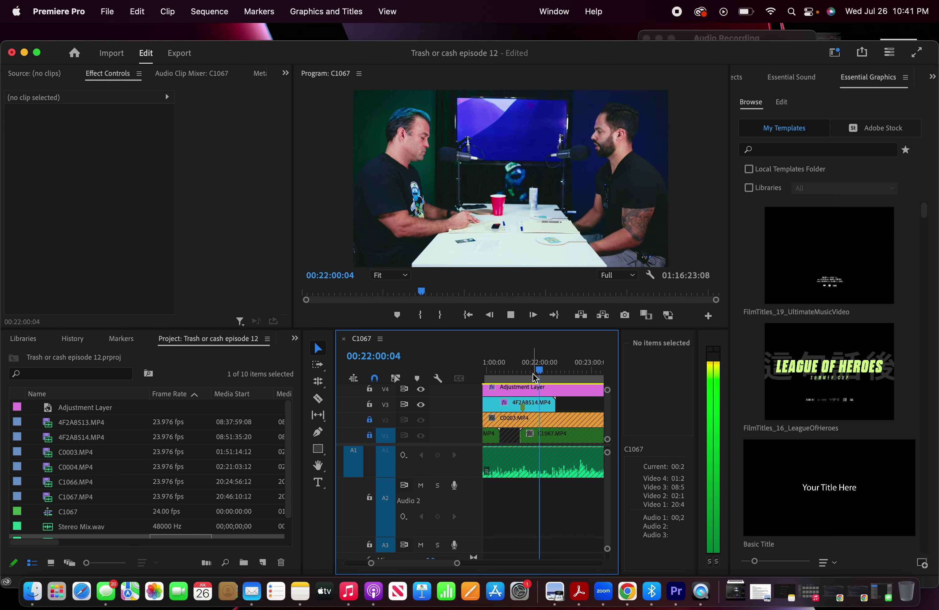
key(space)
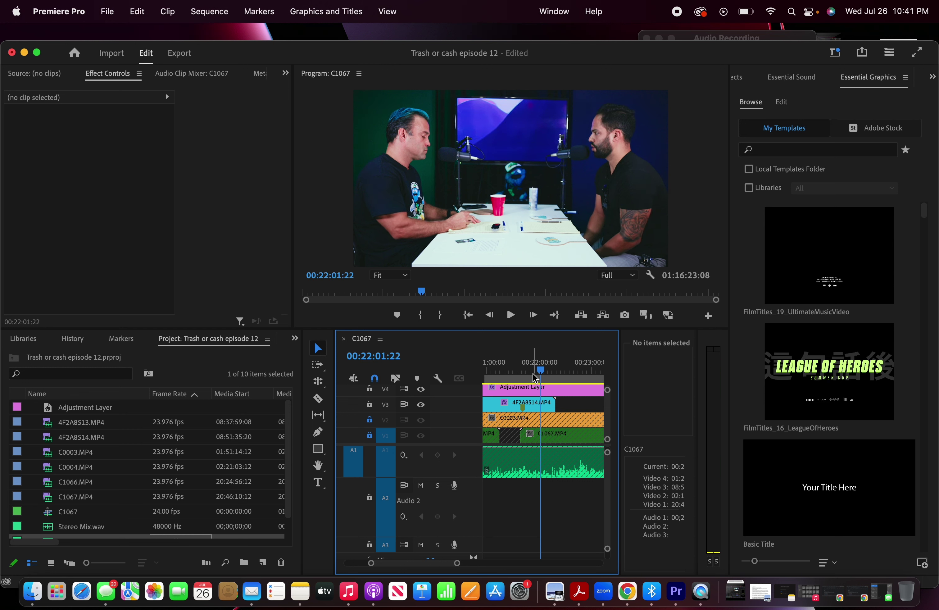
Nudge 4F2A8514.MP4 one frame later so it starts at 00:20:20:10, and play around 00:21:43 to check the sync
scroll(523, 406, up, 10)
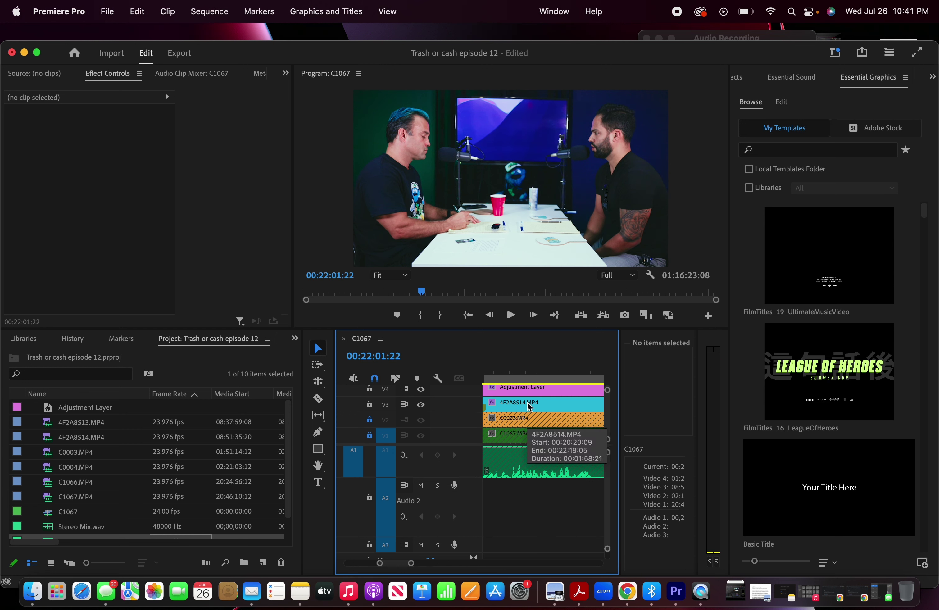
scroll(527, 402, up, 3)
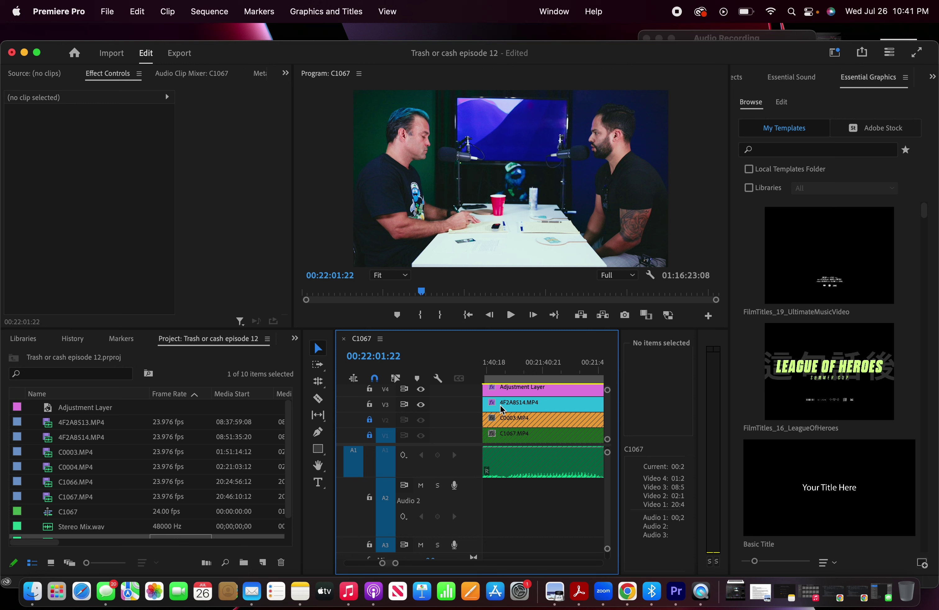
click(524, 405)
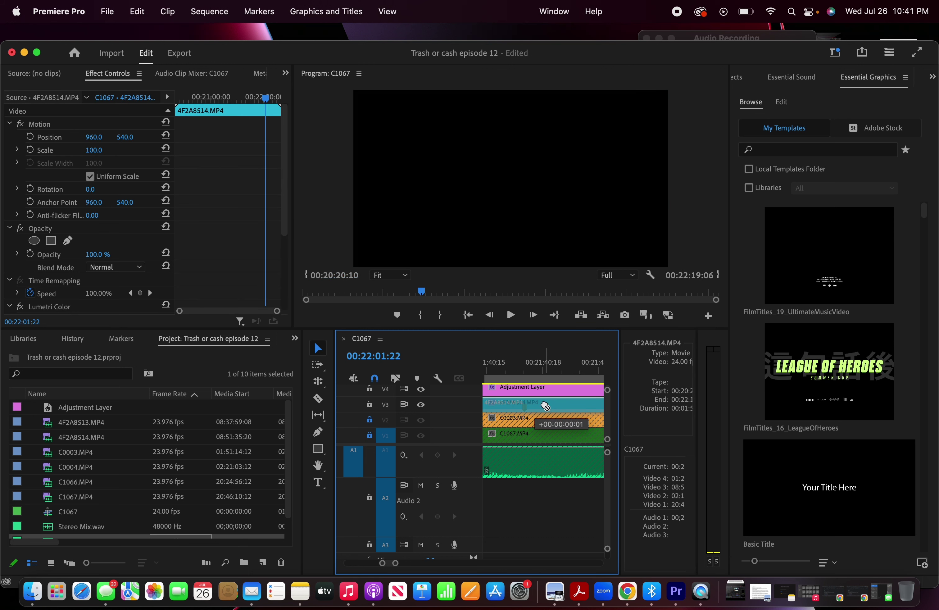
click(526, 363)
key(space)
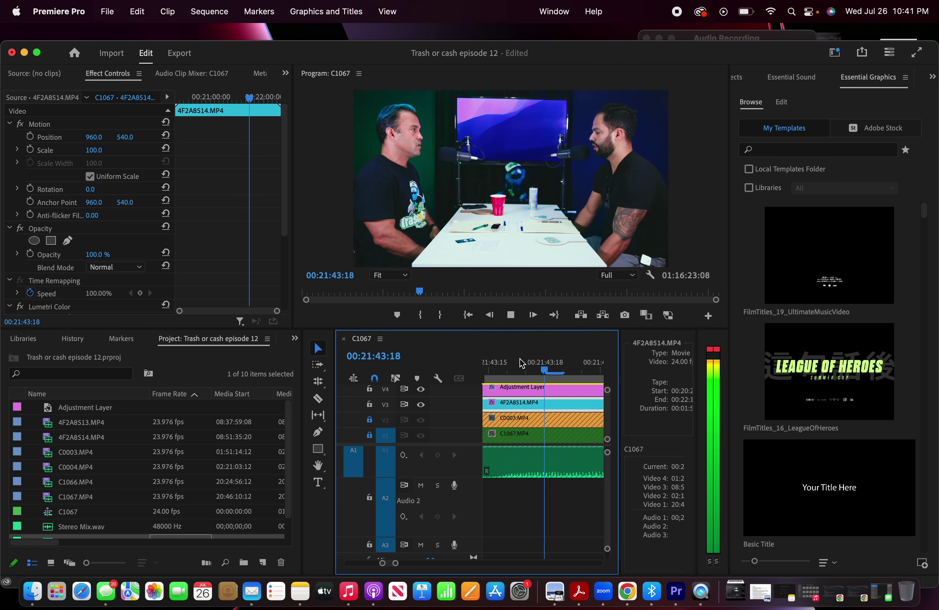
key(minus)
key(minus)
key(minus)
key(minus)
key(minus)
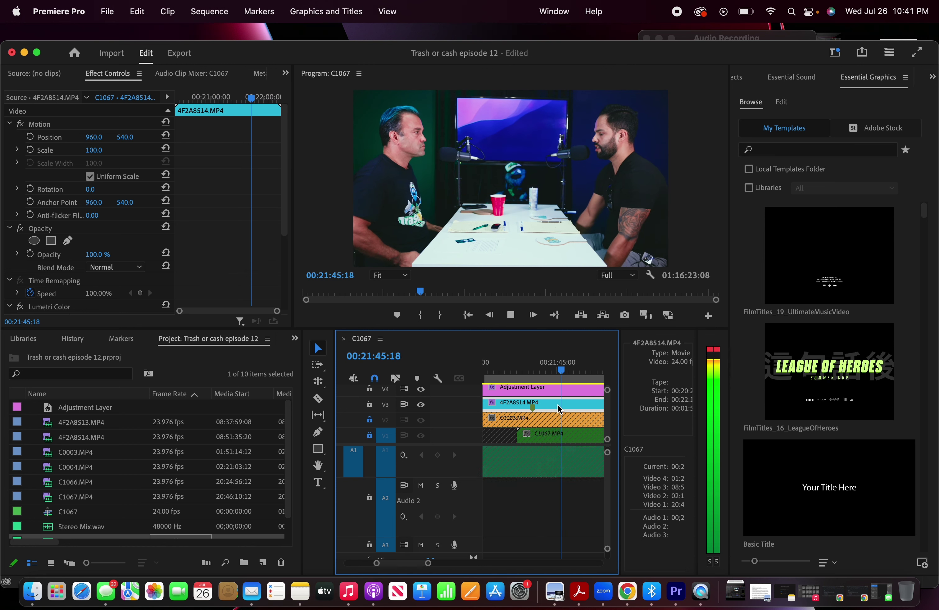
key(space)
Save the project
key(minus)
key(minus)
key(minus)
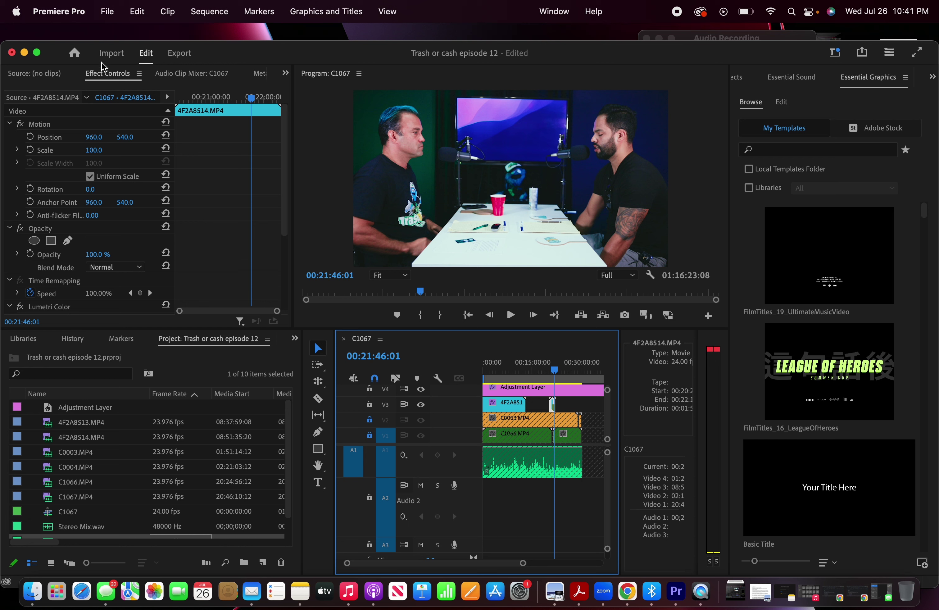
click(107, 12)
click(122, 189)
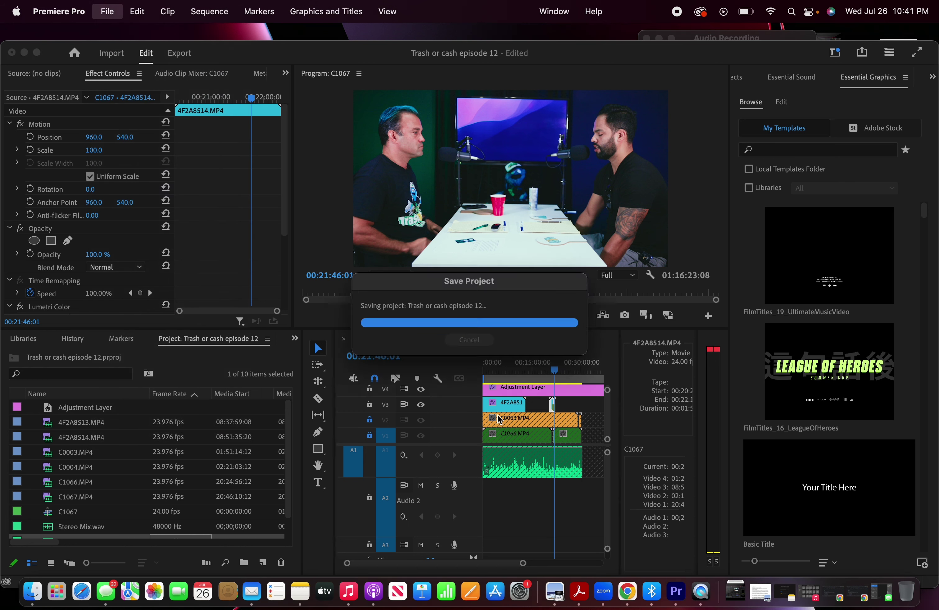
Trim the end of the Adjustment Layer on V4 back to the end of the Stereo Mix audio, at 00:30:26:14
key(minus)
key(minus)
drag(581, 389, 517, 388)
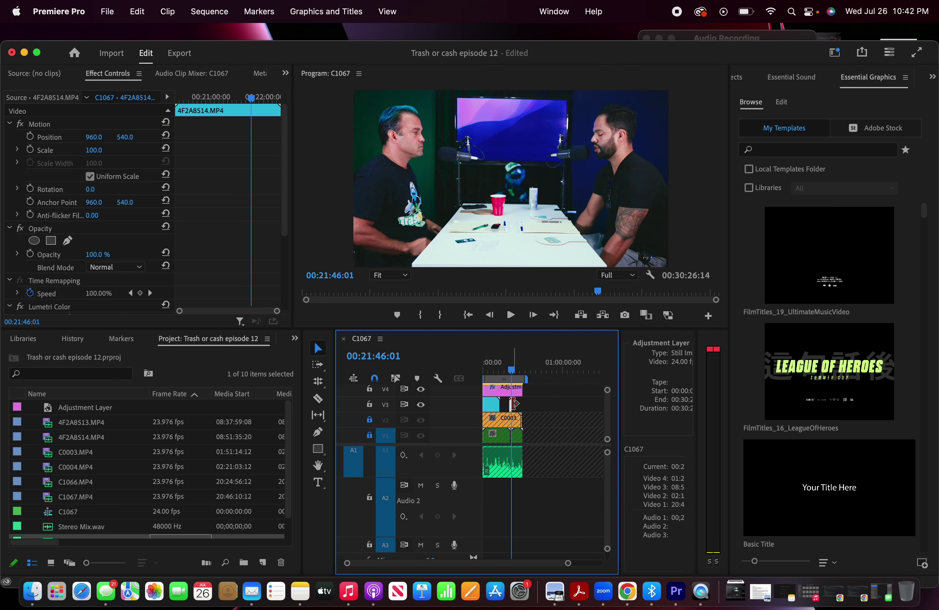
scroll(537, 400, up, 1)
key(equal)
key(equal)
key(minus)
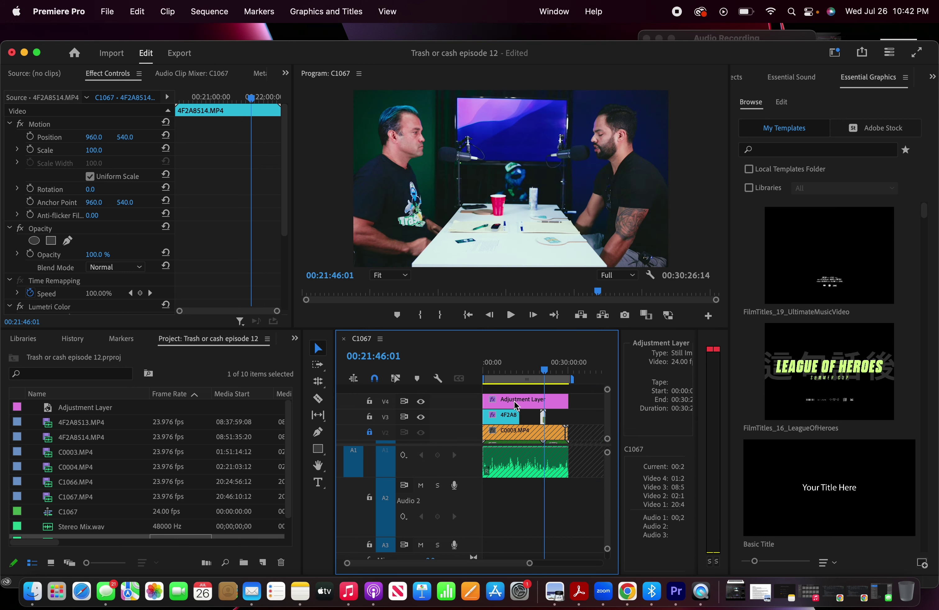
scroll(515, 405, down, 1)
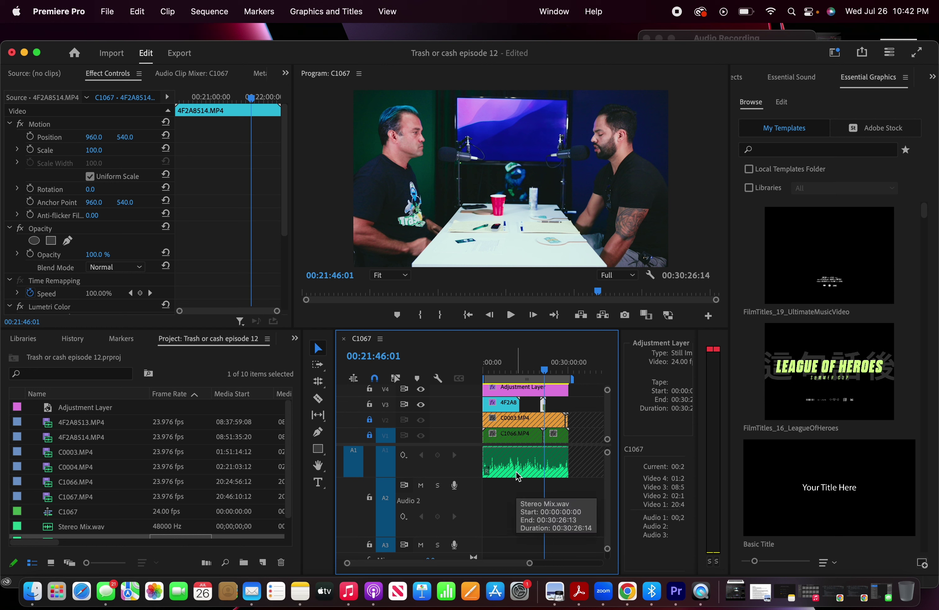
Play the synced 4F2A8514.MP4 section from 00:21:43:06 to review it
scroll(547, 408, up, 3)
scroll(579, 411, up, 5)
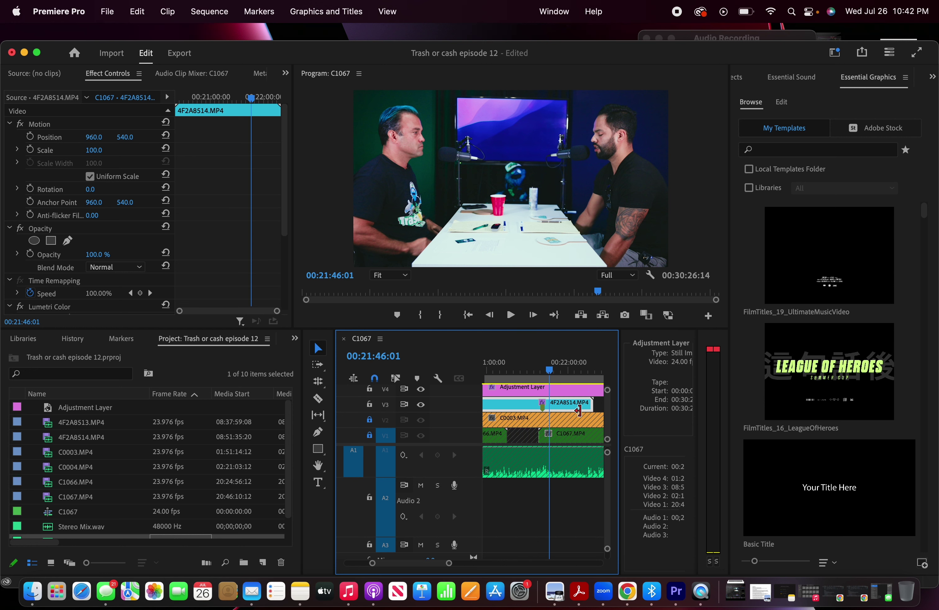
click(546, 368)
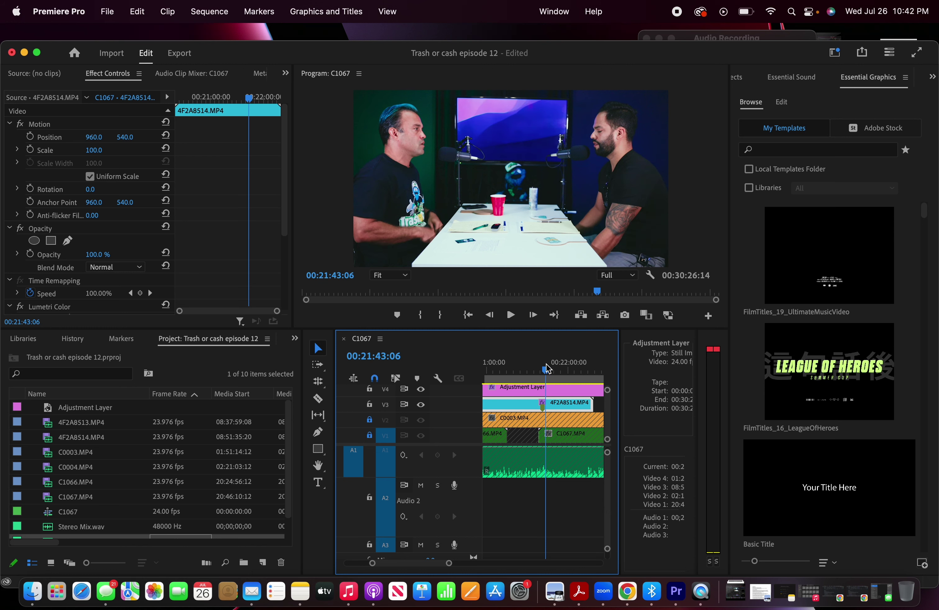
scroll(535, 398, down, 5)
key(space)
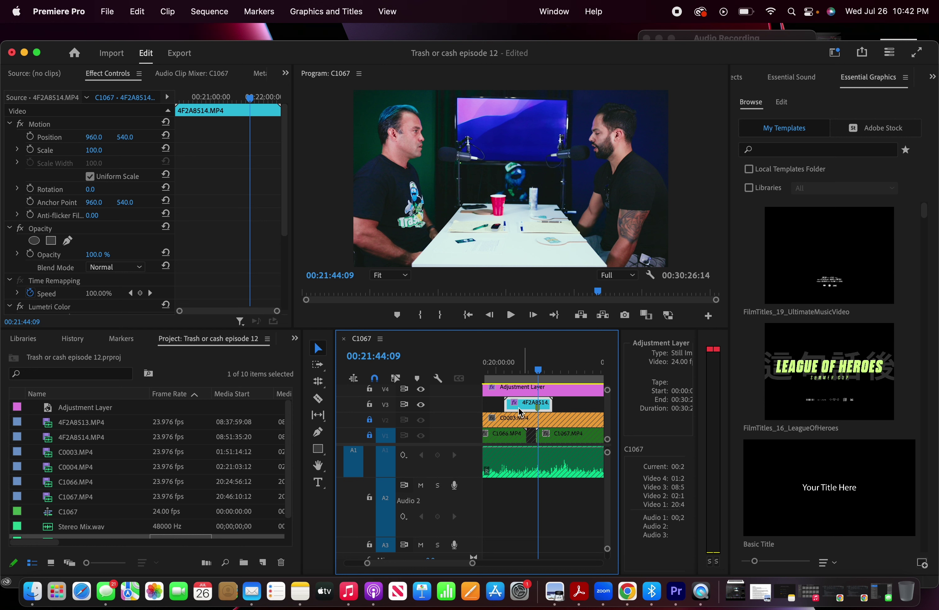
Move the playhead from the 4F2A8514.MP4 section towards the end of the sequence and play around 00:29:42 to review the sync
scroll(548, 422, left, 10)
scroll(576, 418, down, 10)
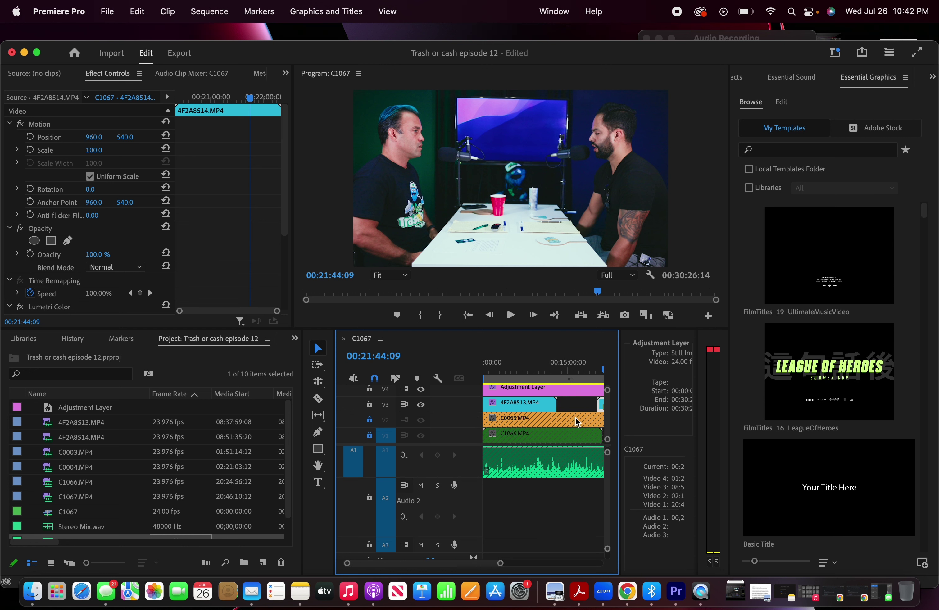
scroll(559, 400, up, 5)
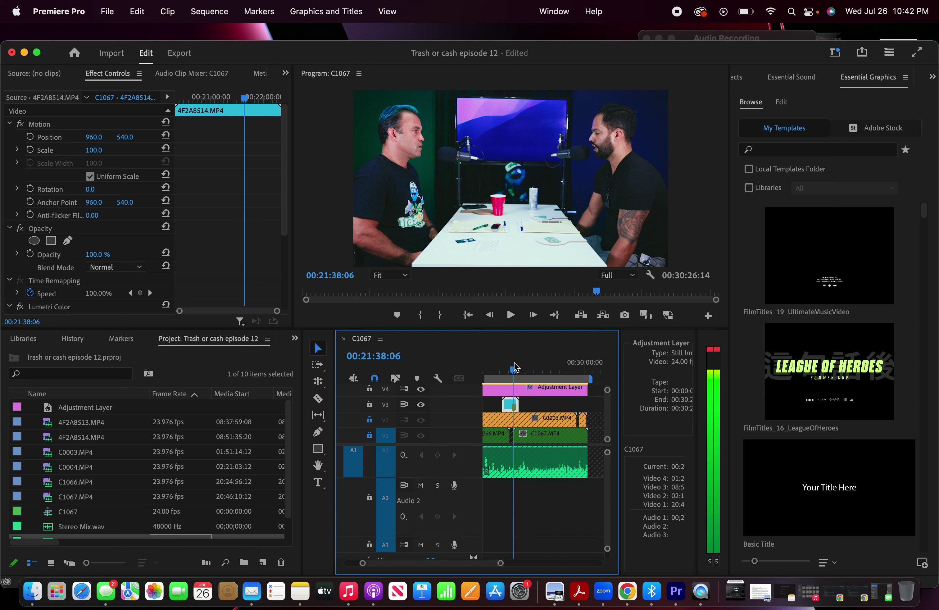
drag(514, 370, 582, 363)
key(space)
scroll(590, 384, up, 2)
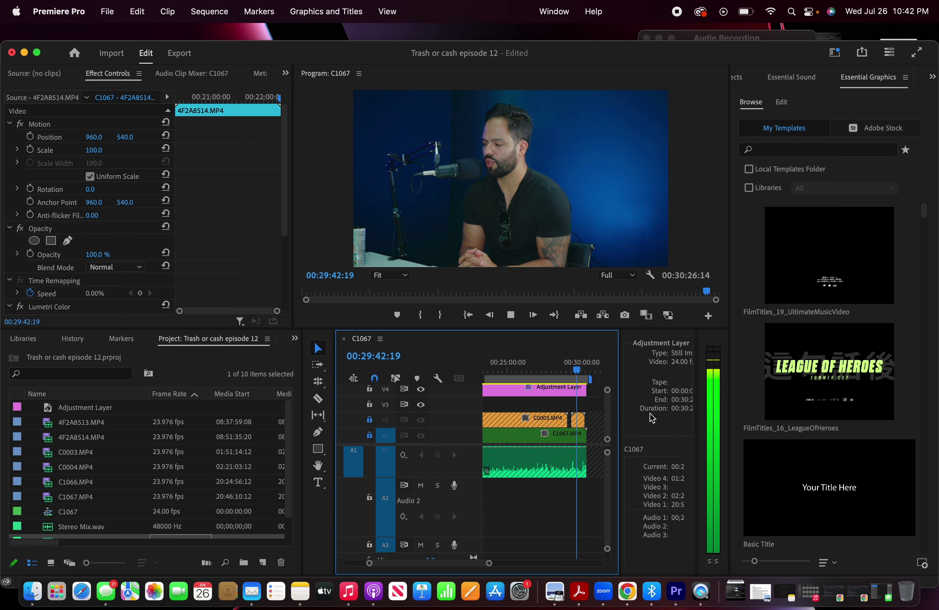
Fit the whole sequence in the timeline, return to its start, and spot-check playback around 00:05:01 and 00:08:58
key(backslash)
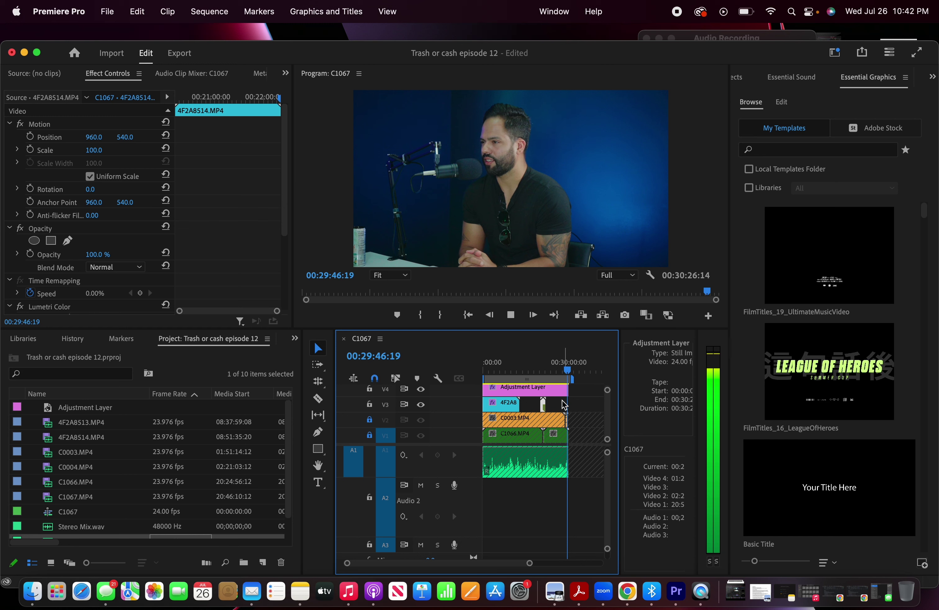
key(Home)
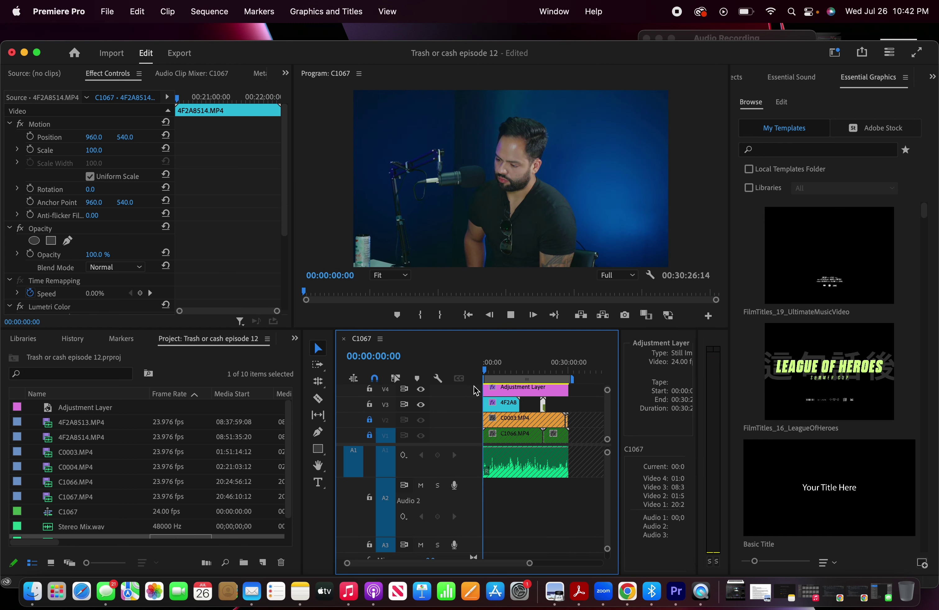
click(497, 368)
drag(499, 364, 498, 363)
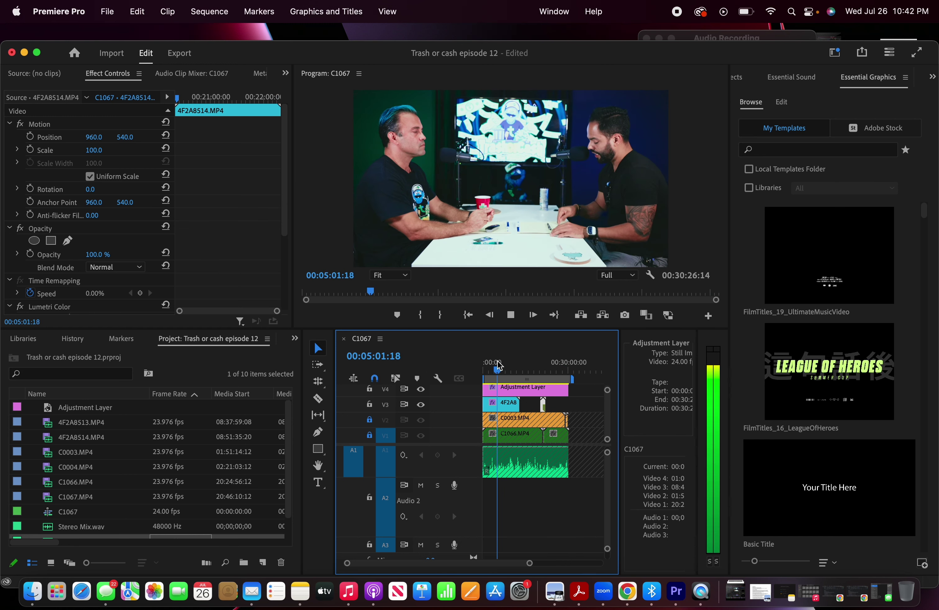
click(508, 361)
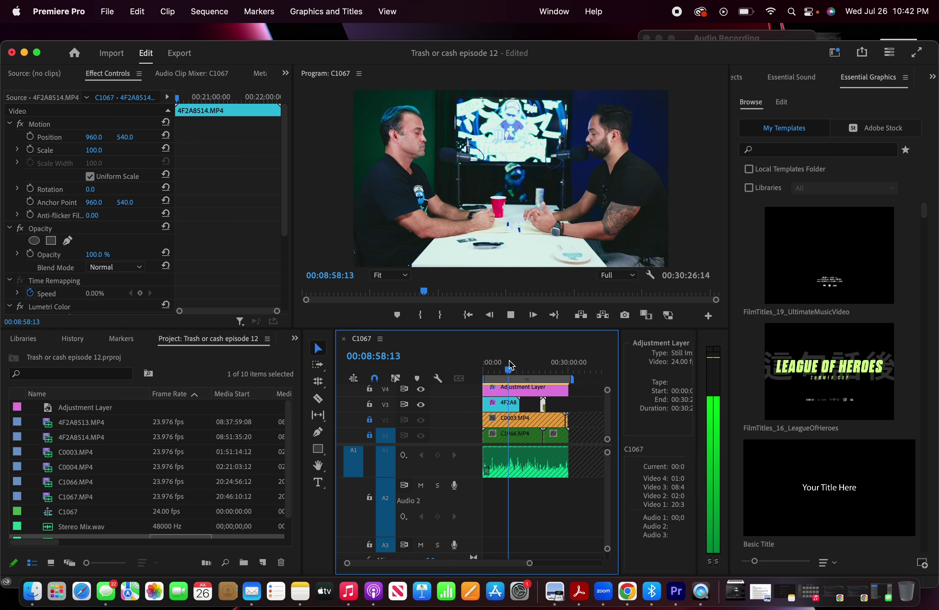
key(space)
scroll(532, 428, up, 1)
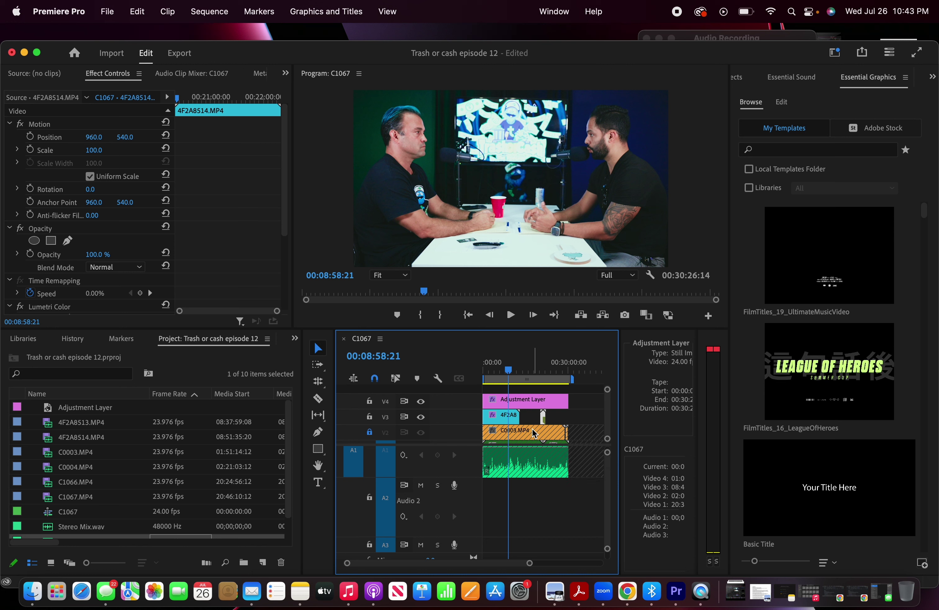
scroll(533, 430, down, 1)
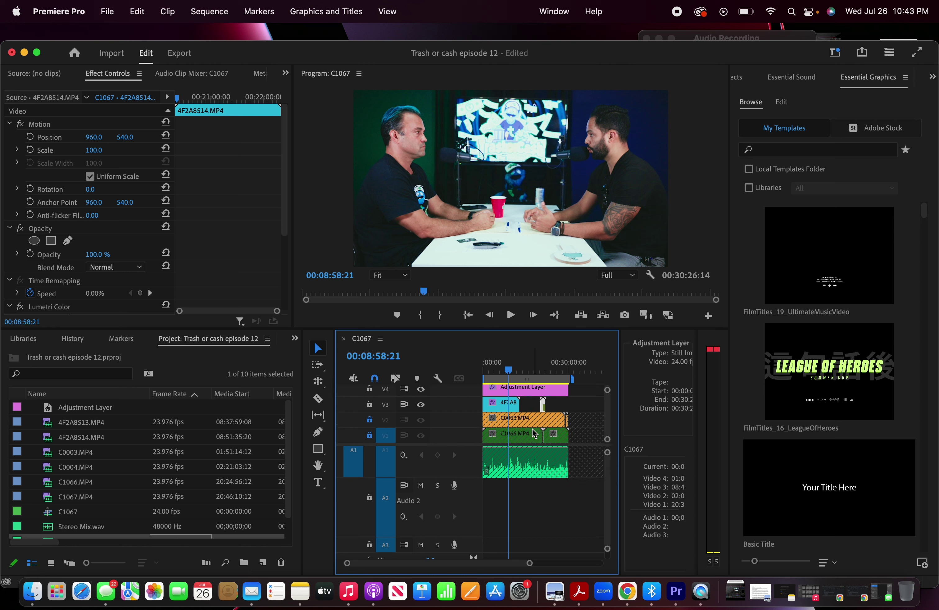